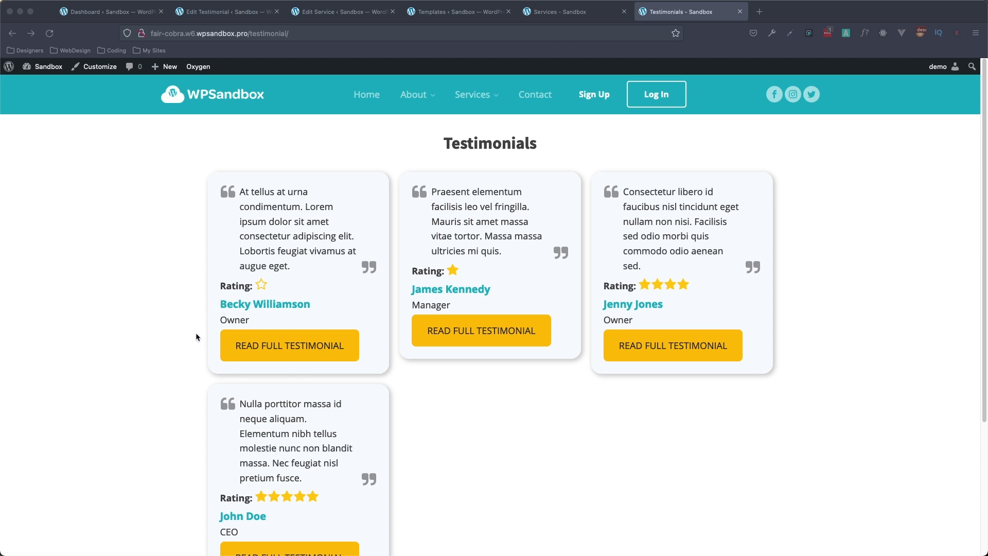
Step: View the Our Services page on the site's front end and open the Mountain Hiking service
left_click(567, 12)
mouse_move(465, 130)
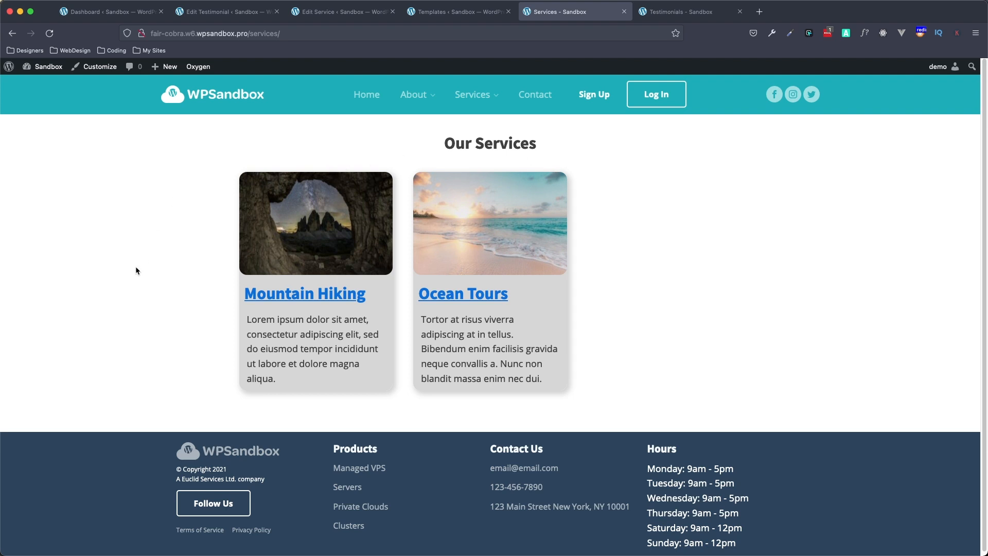
left_click(296, 299)
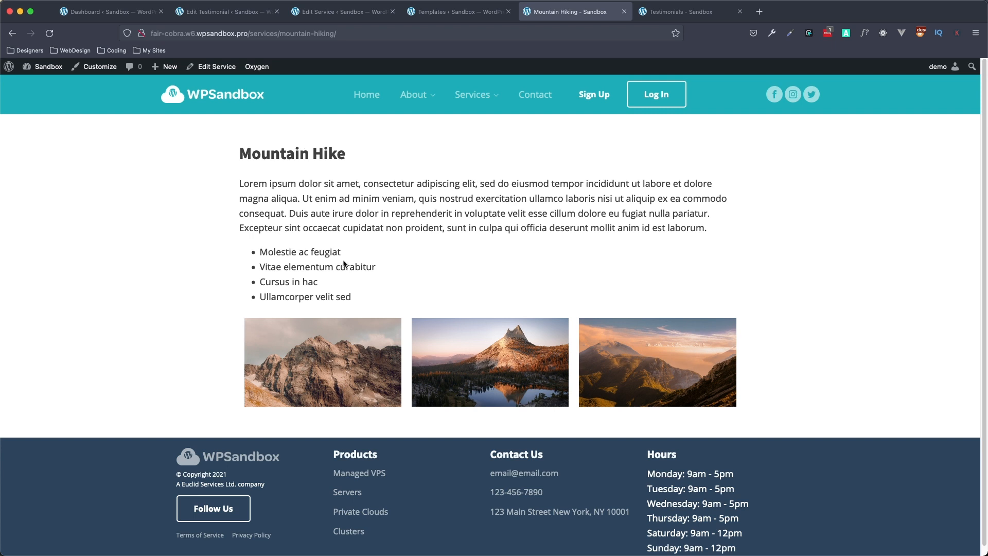
Step: Review the Mountain Hiking service's custom fields in the post editor, from the service title down to the gallery
left_click(354, 21)
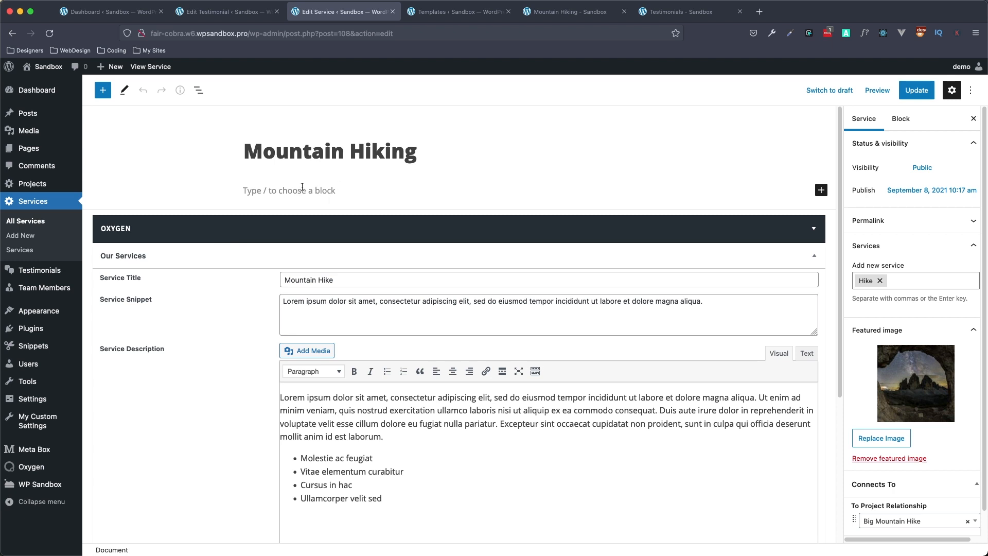
scroll(288, 200, "down", 1)
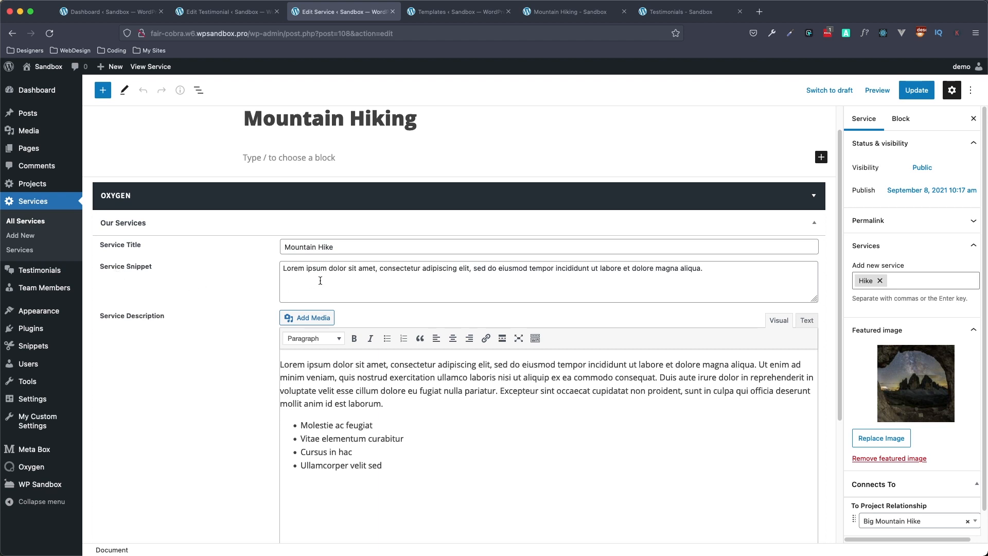
scroll(183, 292, "down", 2)
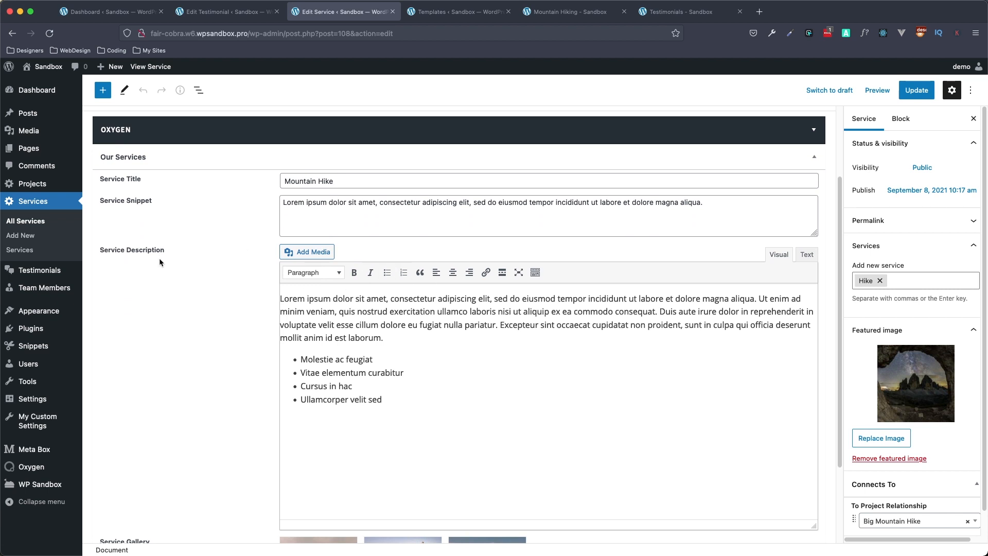
scroll(462, 353, "down", 2)
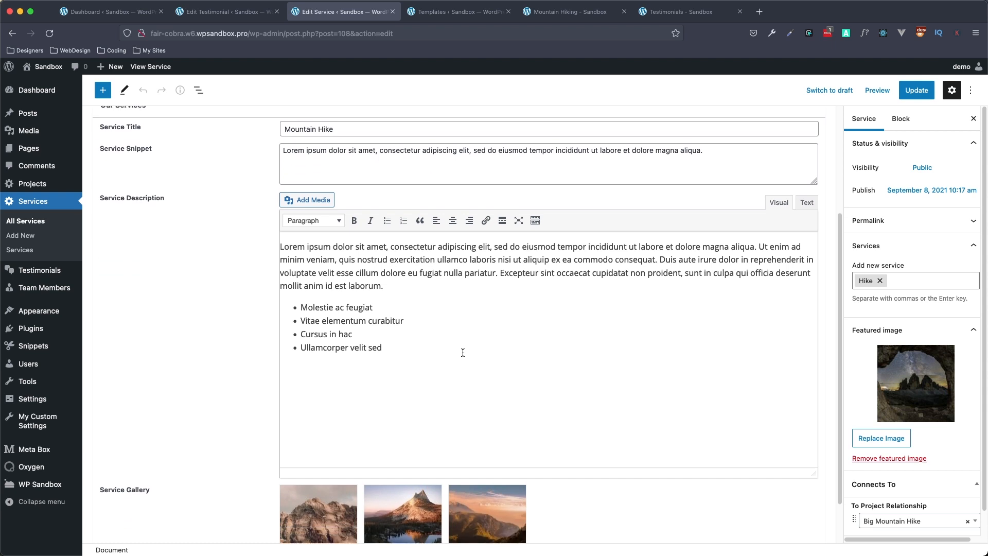
scroll(463, 352, "down", 2)
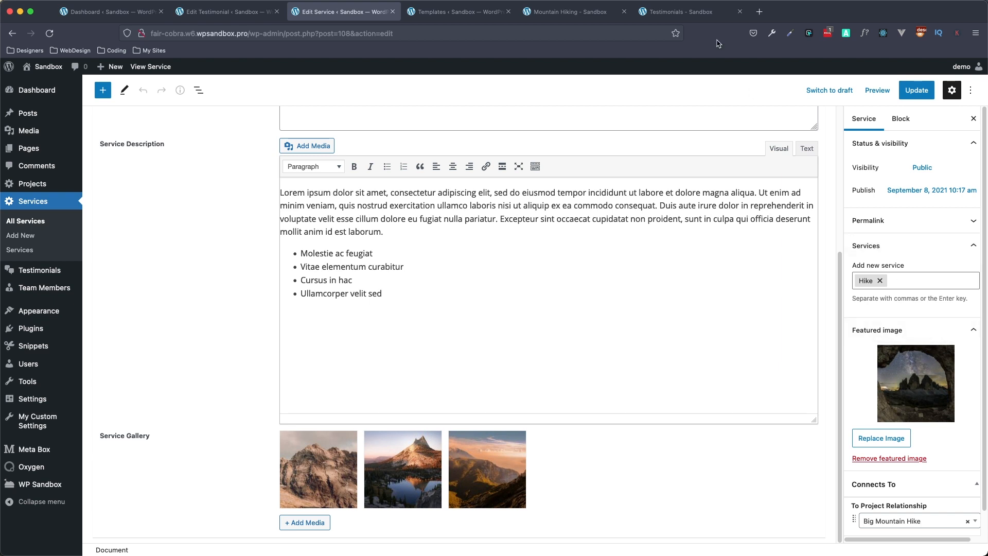
Step: View the first gallery image enlarged on the Mountain Hiking front-end page and close it again
left_click(693, 18)
left_click(569, 12)
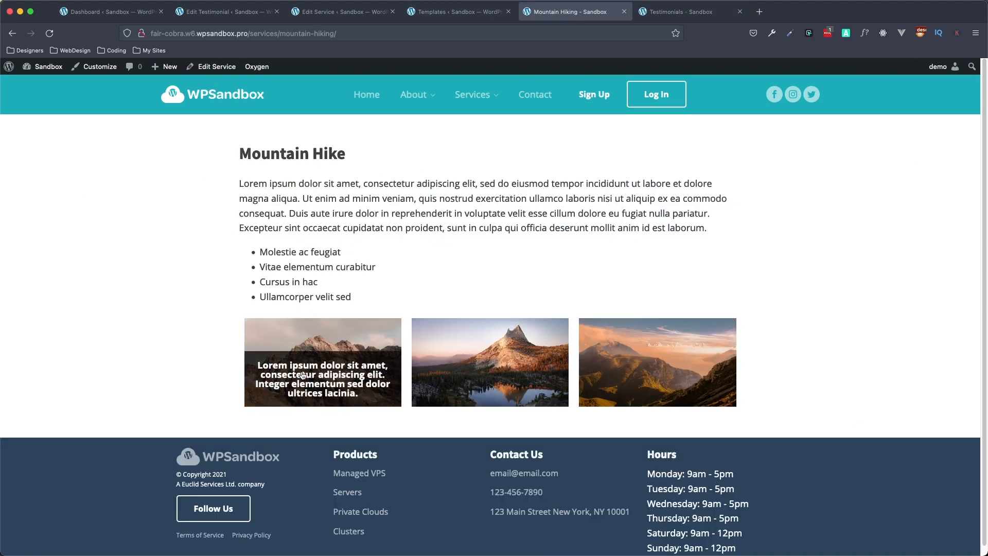
left_click(351, 348)
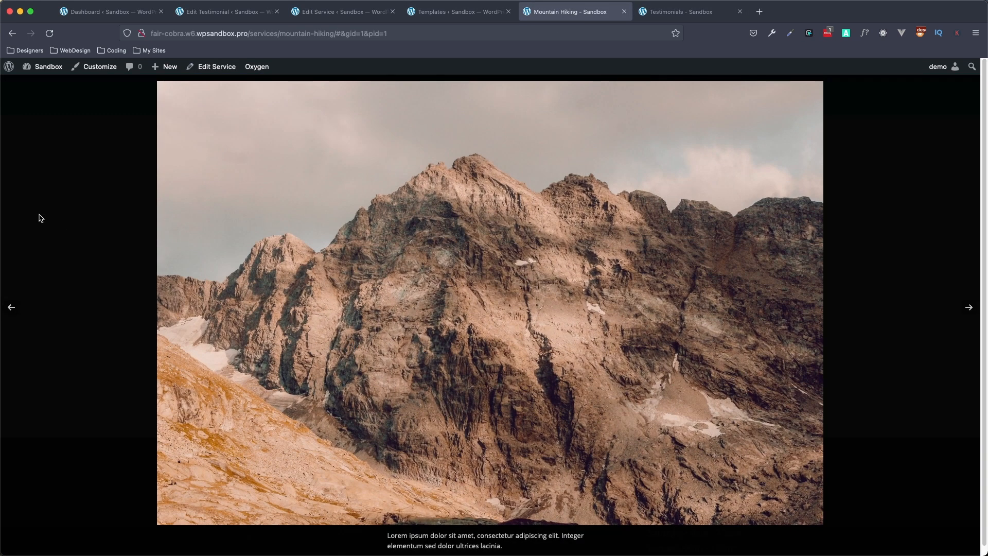
left_click(97, 227)
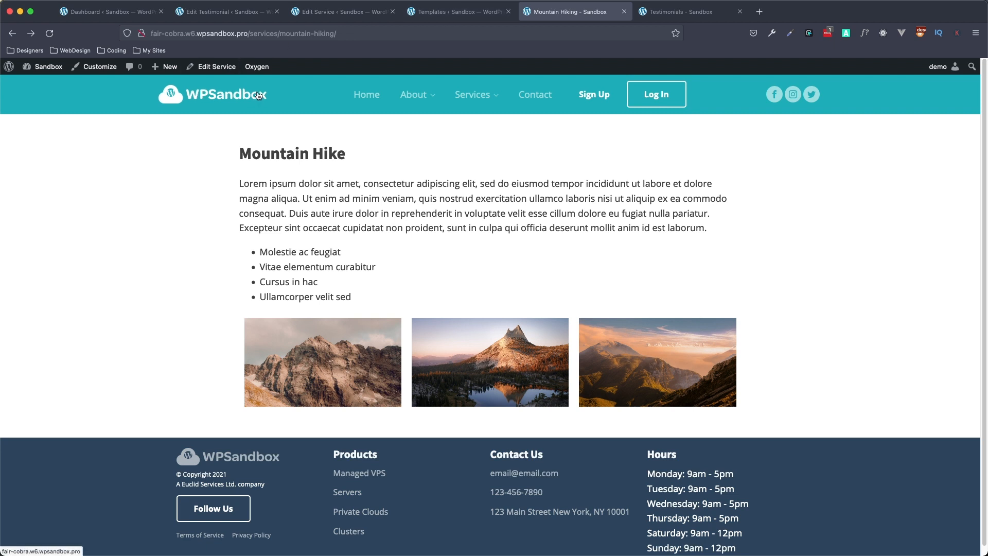
Step: Create a new Meta Box relationship titled "Service to Testimonial"
left_click(126, 15)
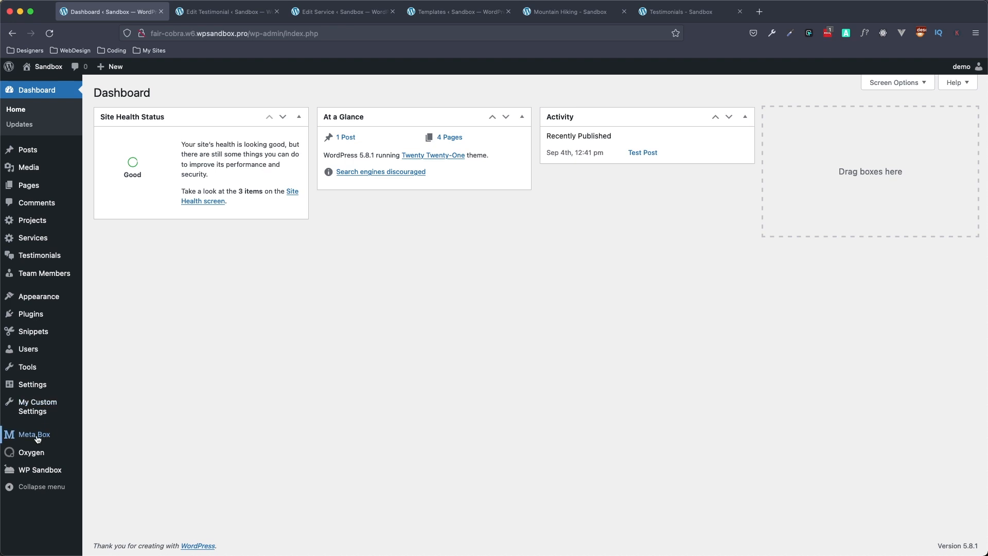
mouse_move(36, 438)
left_click(108, 432)
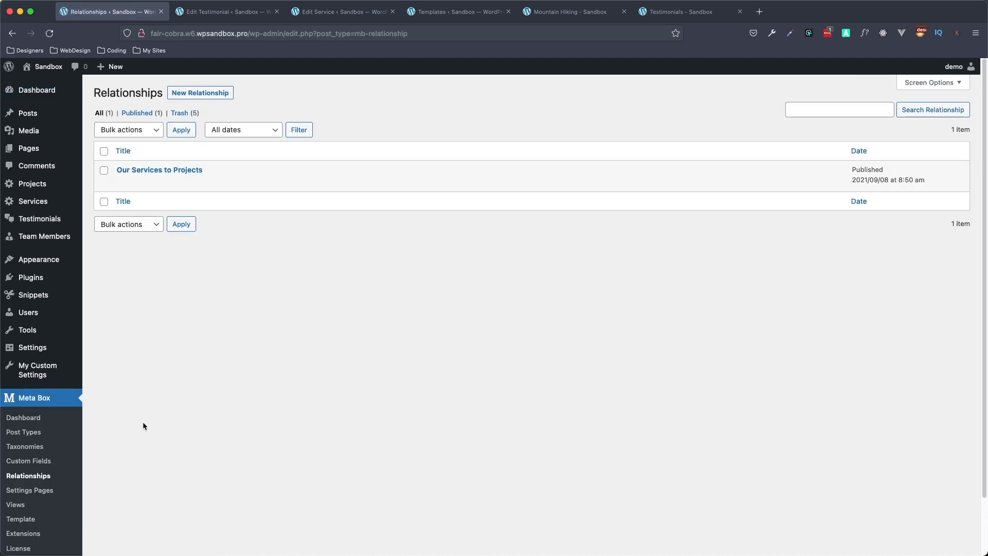
left_click(189, 93)
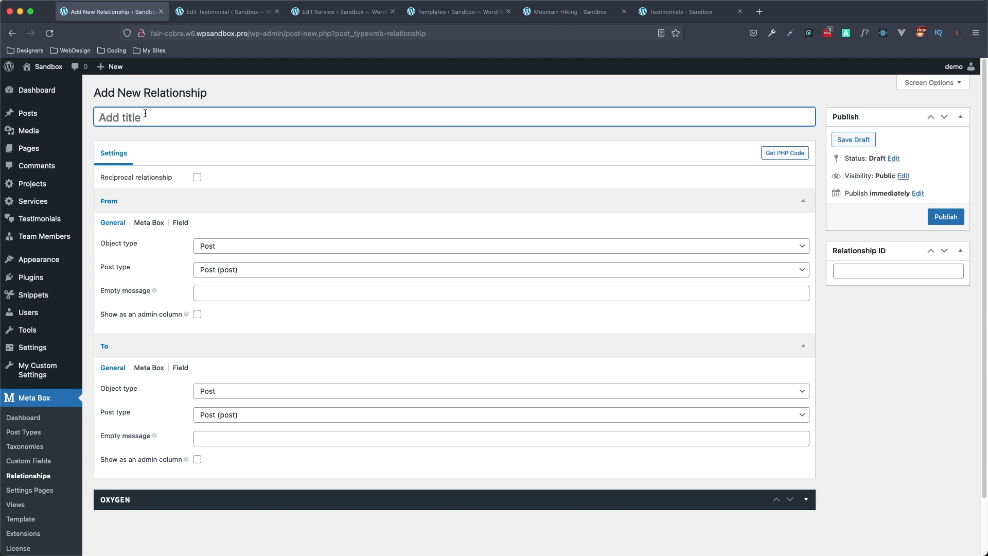
type("Service to Testimonial")
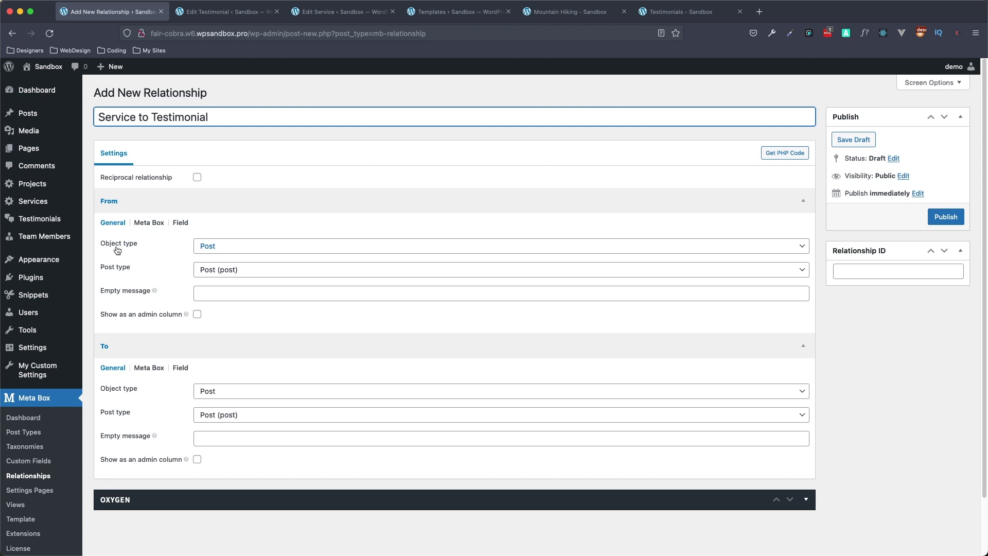
Step: Set the relationship's From side to the Service (services) post type with the empty message "Choose a Service"
left_click(230, 249)
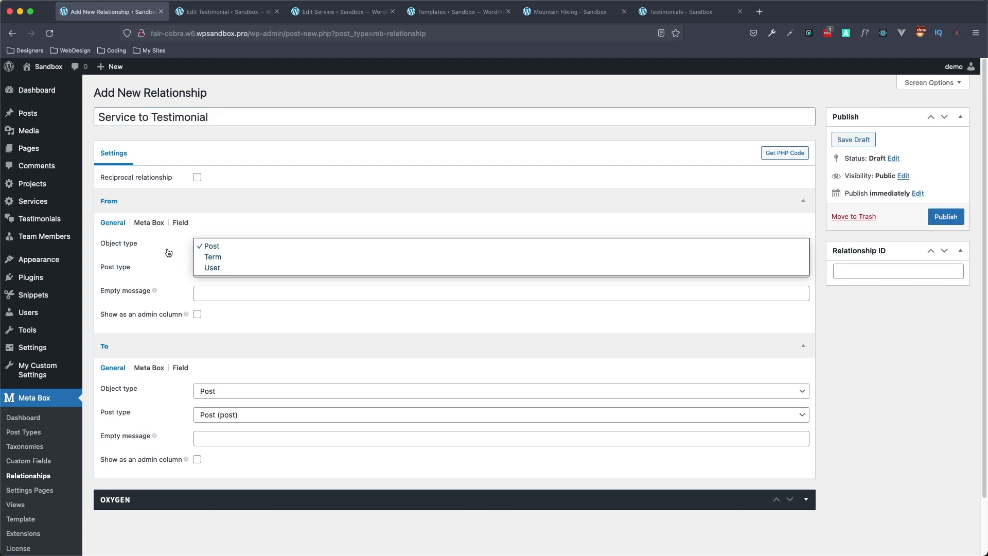
left_click(230, 229)
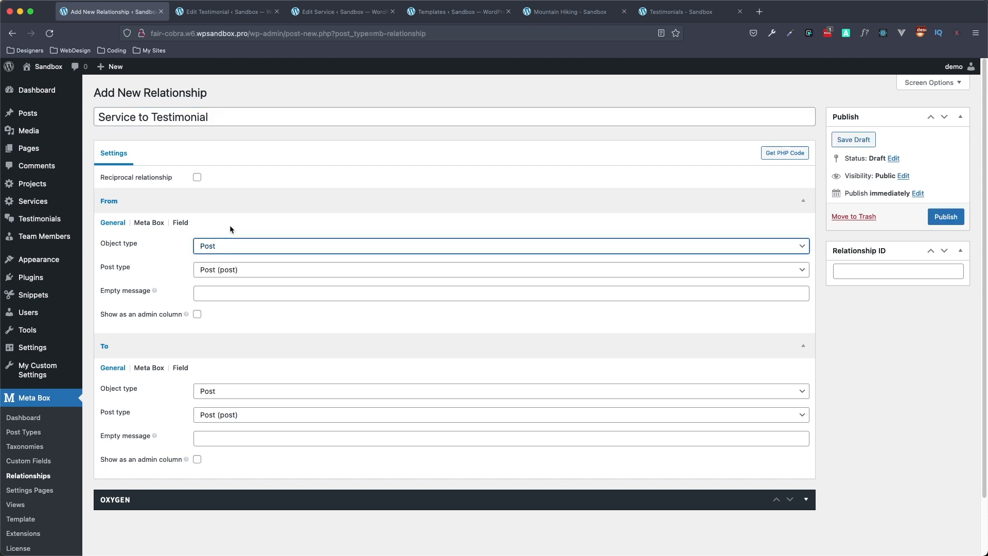
left_click(243, 270)
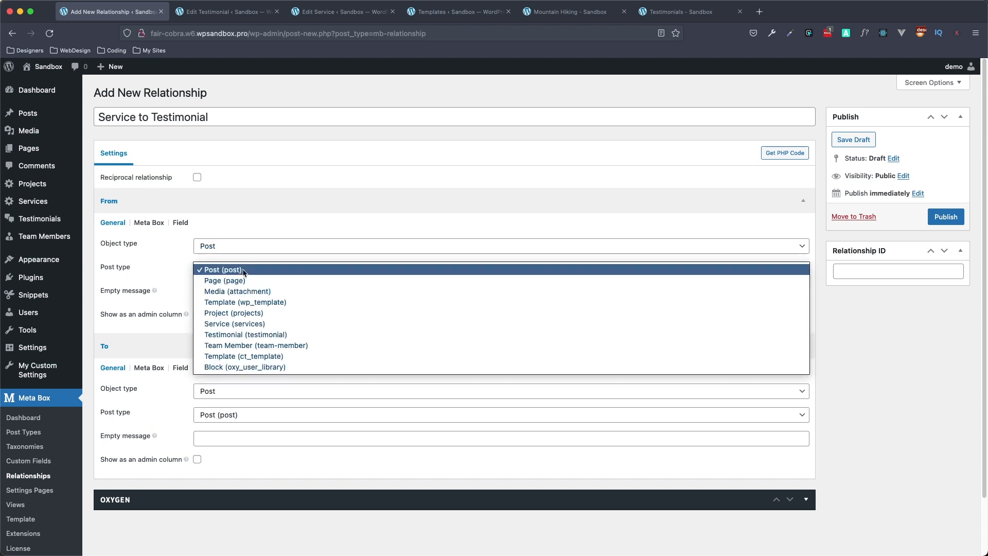
left_click(250, 326)
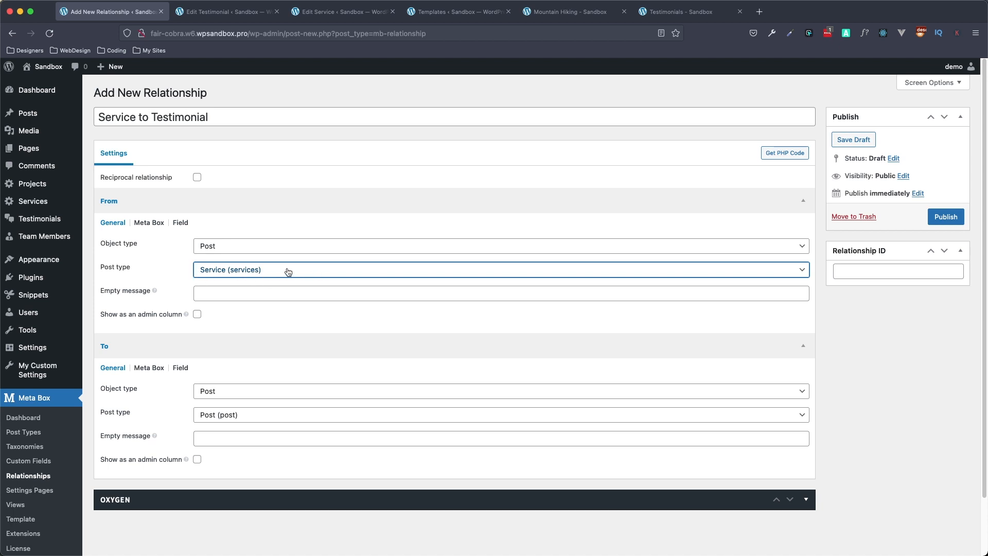
left_click(226, 295)
type("Choose a Service")
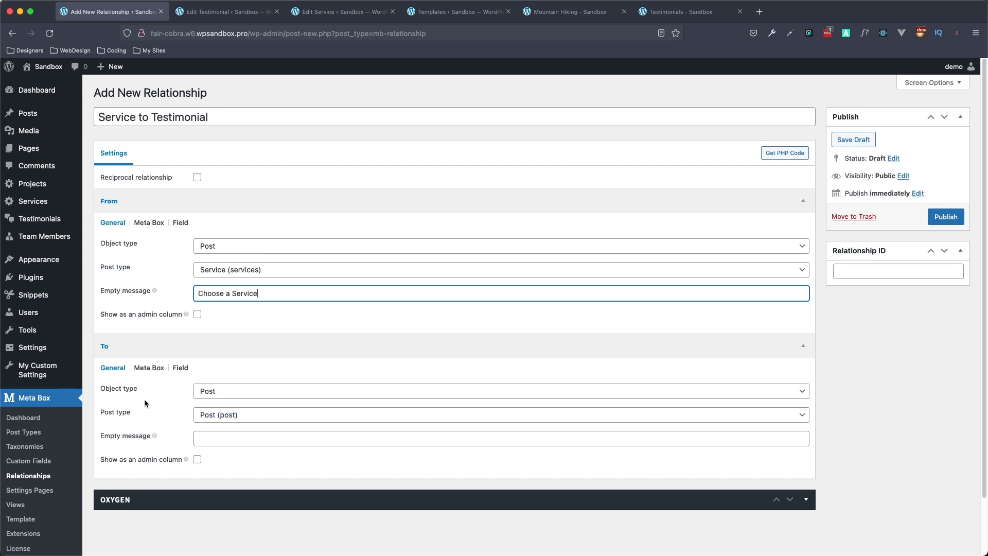
Step: Set the relationship's To side to the Testimonial (testimonial) post type with the empty message "Choose a Testimonial"
left_click(219, 418)
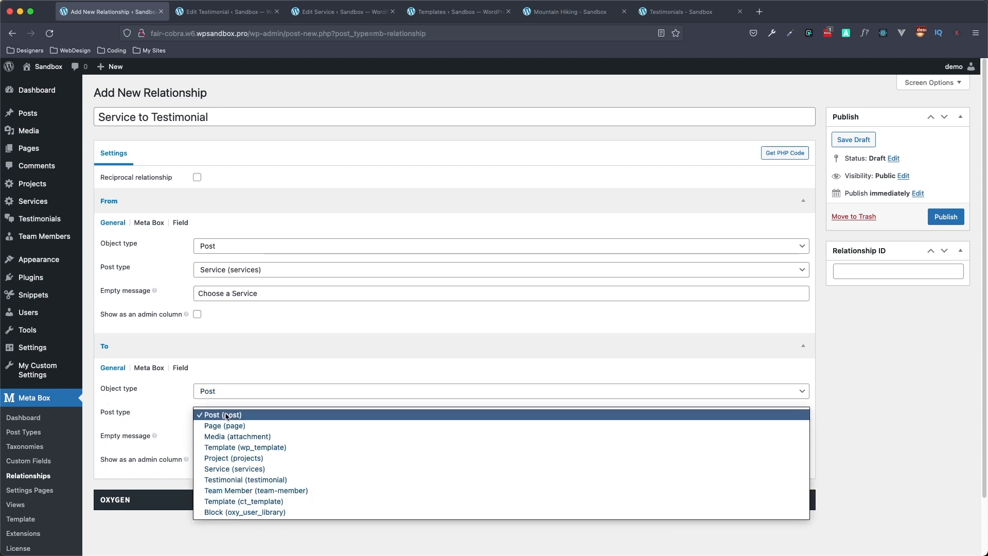
left_click(250, 480)
left_click(233, 438)
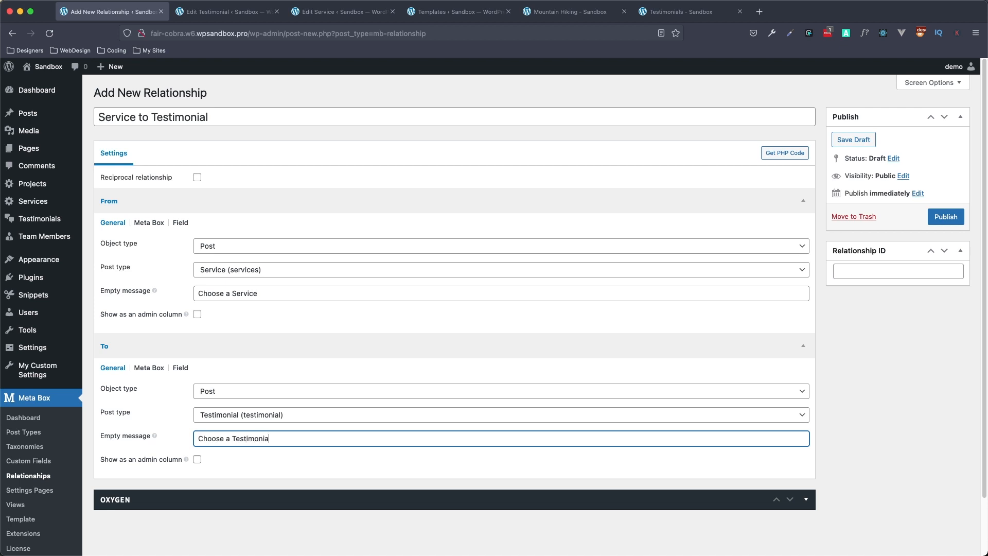
Step: Label the From side's relationship field "From Service to Testimonial"
left_click(139, 224)
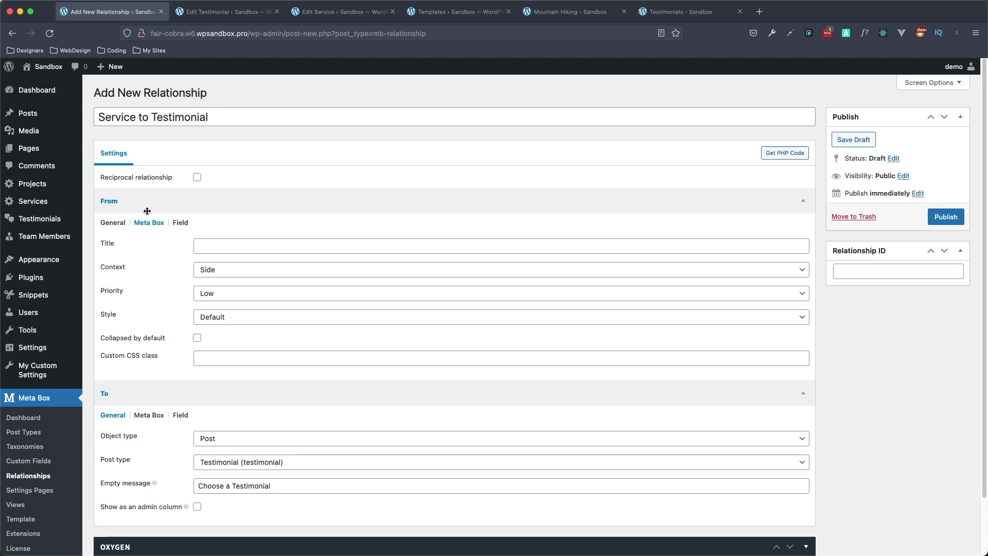
left_click(179, 223)
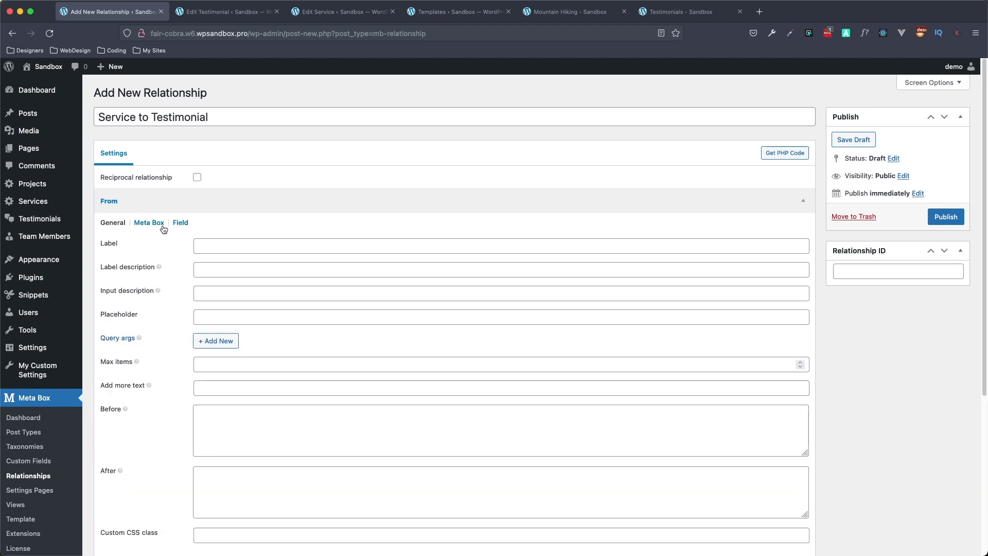
left_click(218, 249)
left_click(222, 246)
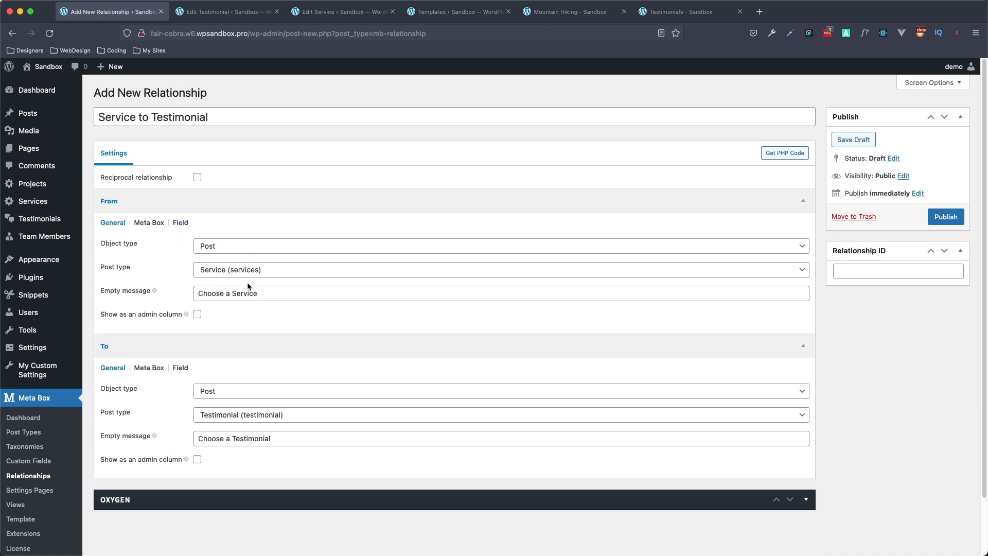
left_click(183, 225)
left_click(228, 246)
type("F")
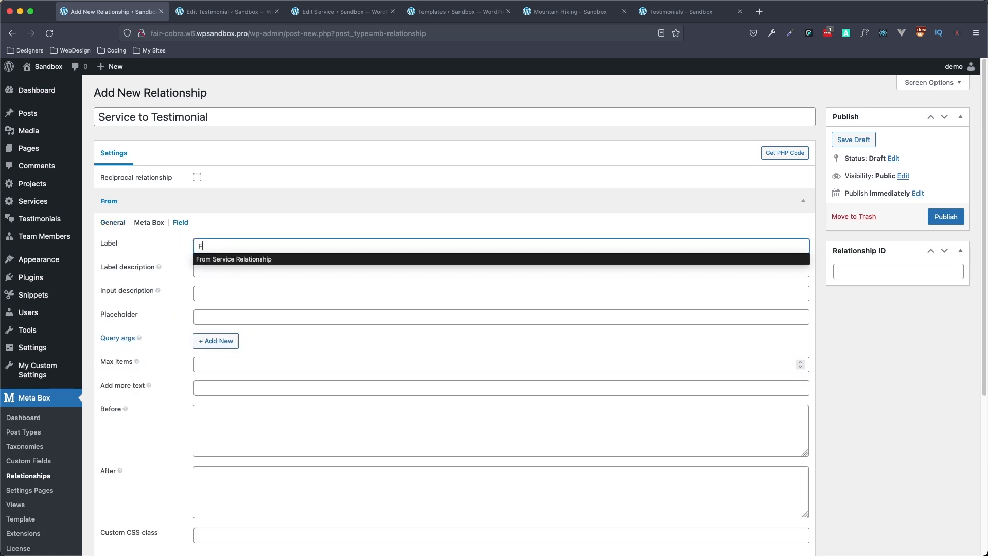
type("rom Service")
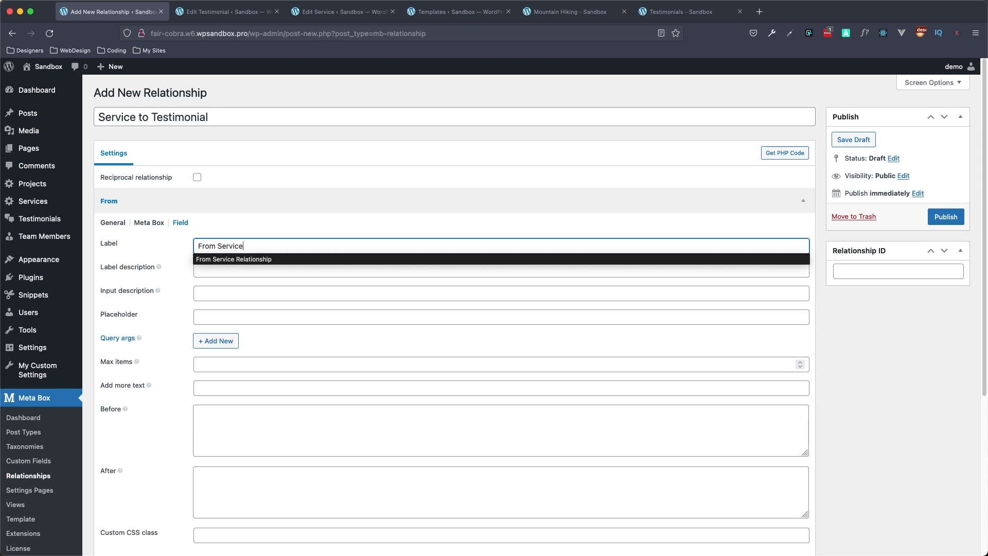
left_click(213, 230)
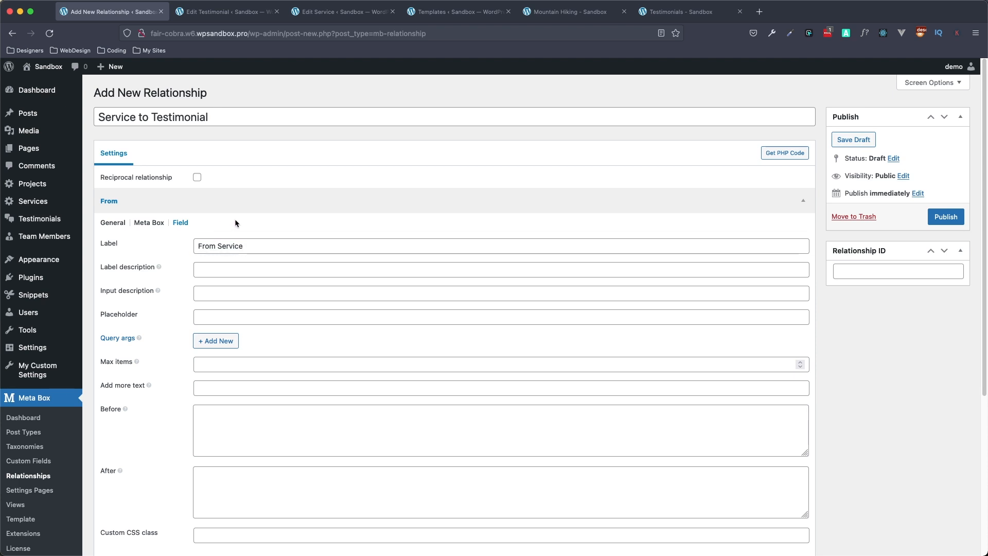
left_click(267, 247)
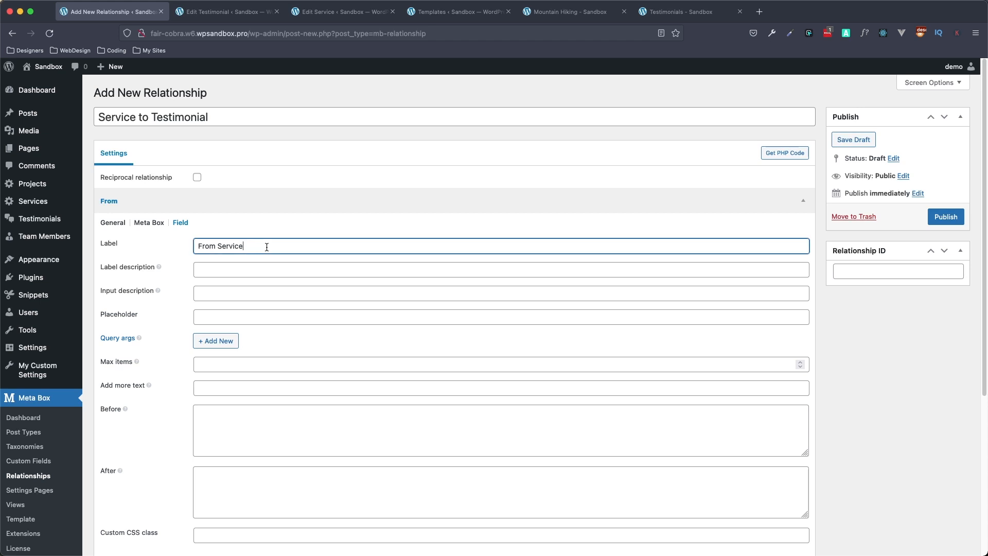
type("t")
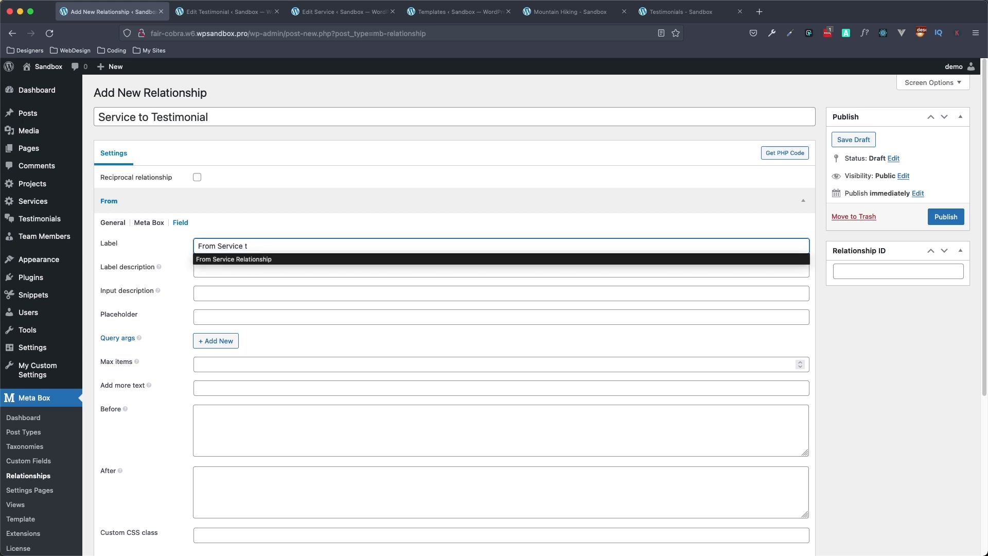
type("o Testimonial")
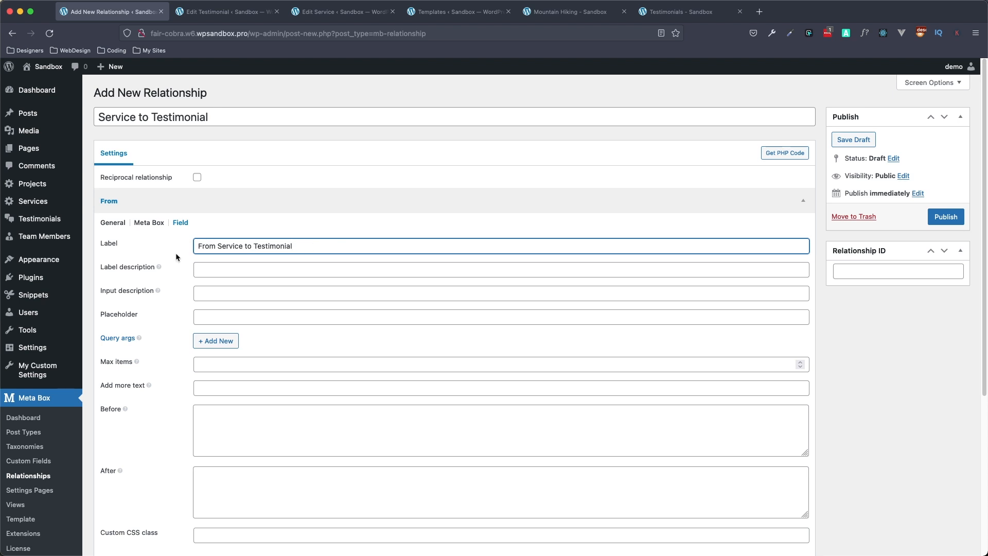
Step: Label the To side's relationship field "To Testimonial From Service"
scroll(155, 237, "down", 5)
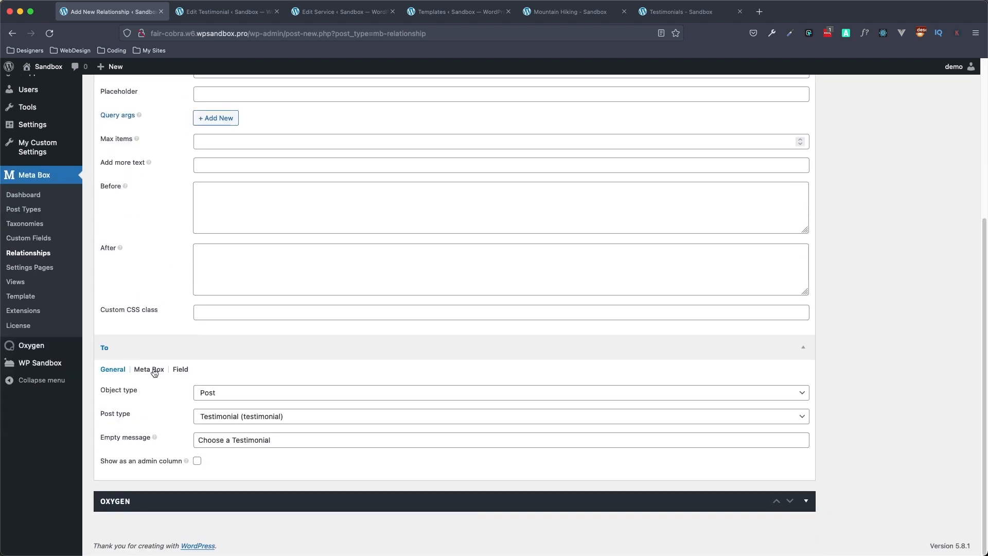
left_click(179, 371)
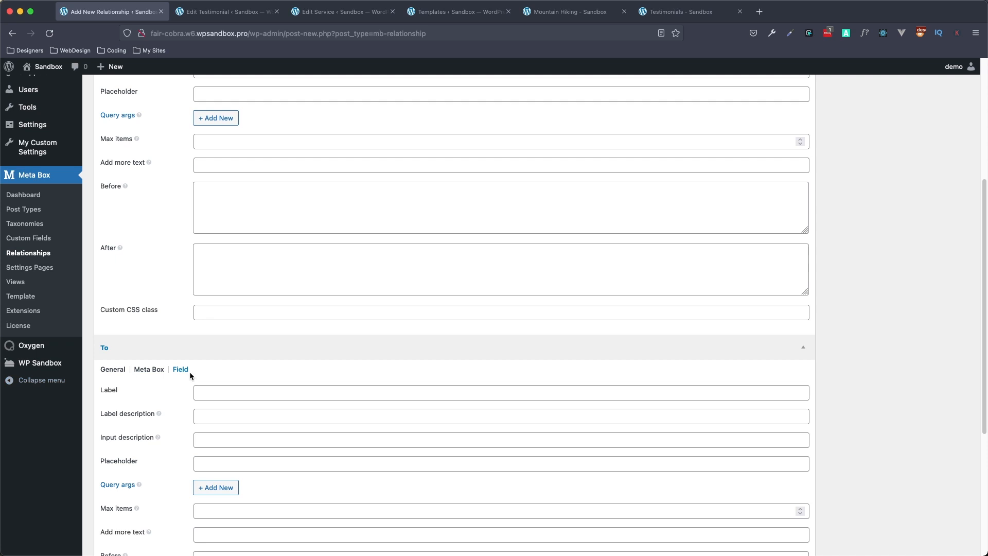
left_click(221, 392)
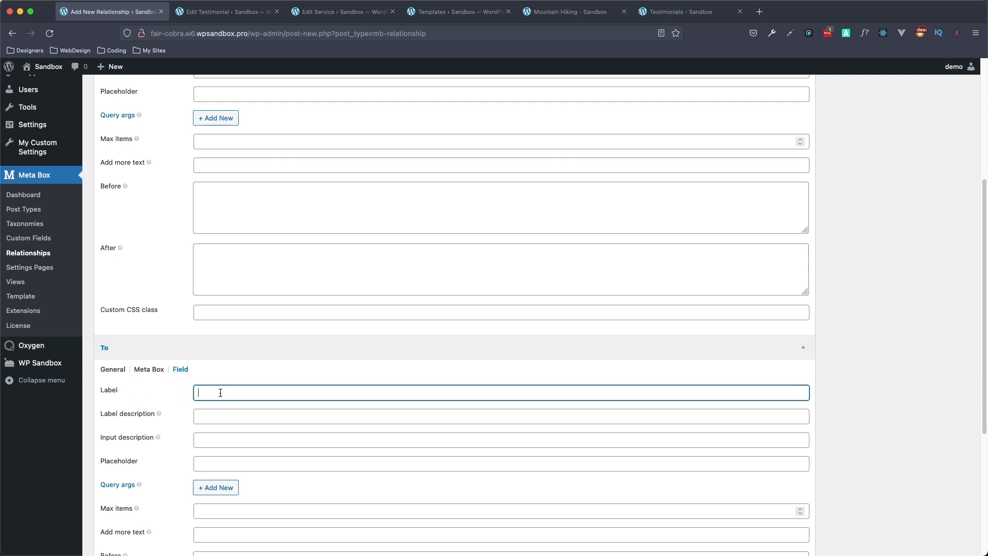
scroll(220, 394, "up", 5)
scroll(156, 303, "down", 1)
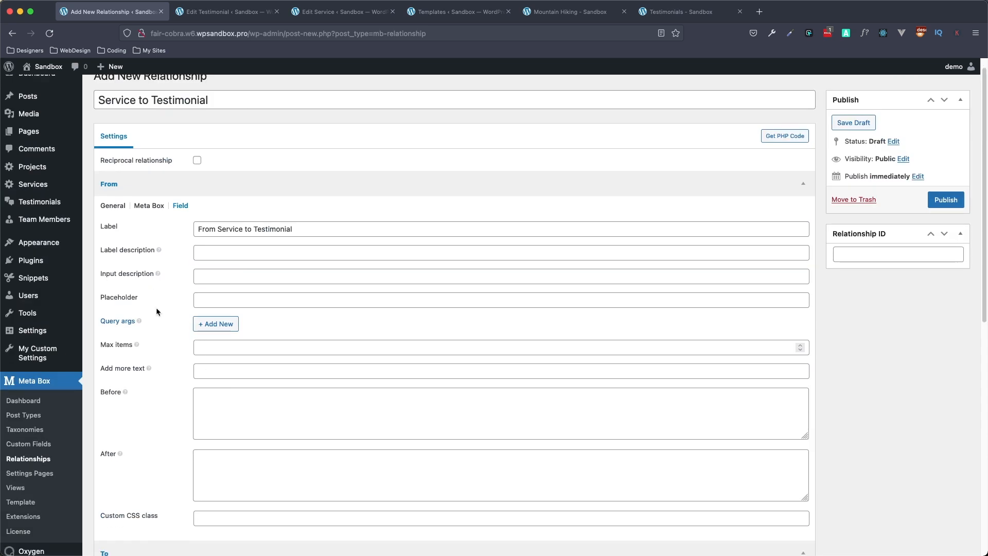
scroll(139, 318, "down", 3)
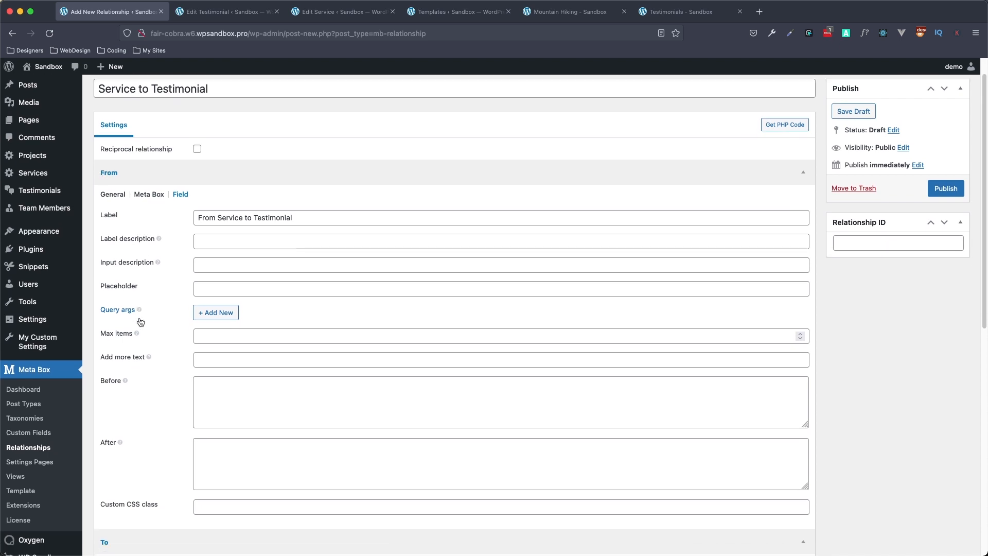
scroll(141, 322, "down", 4)
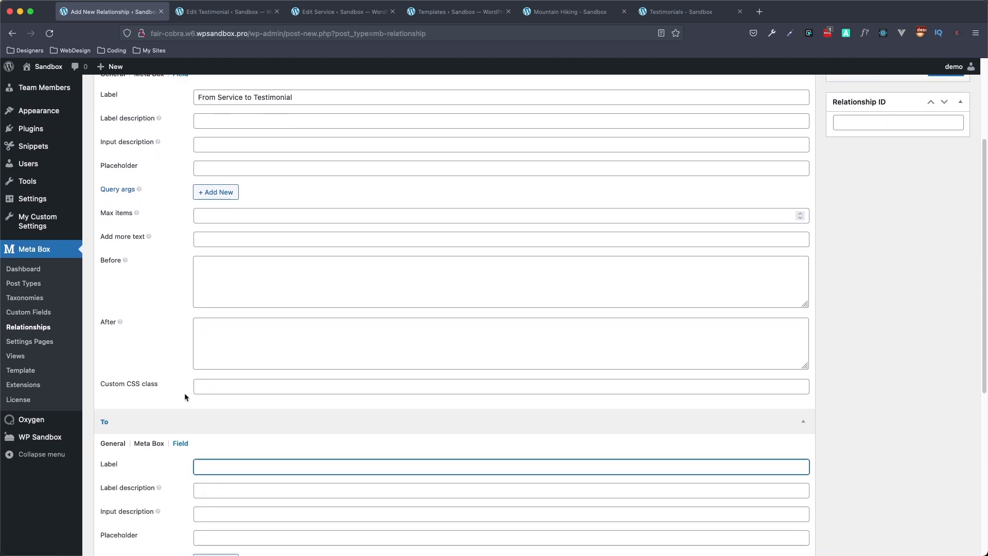
type("To T")
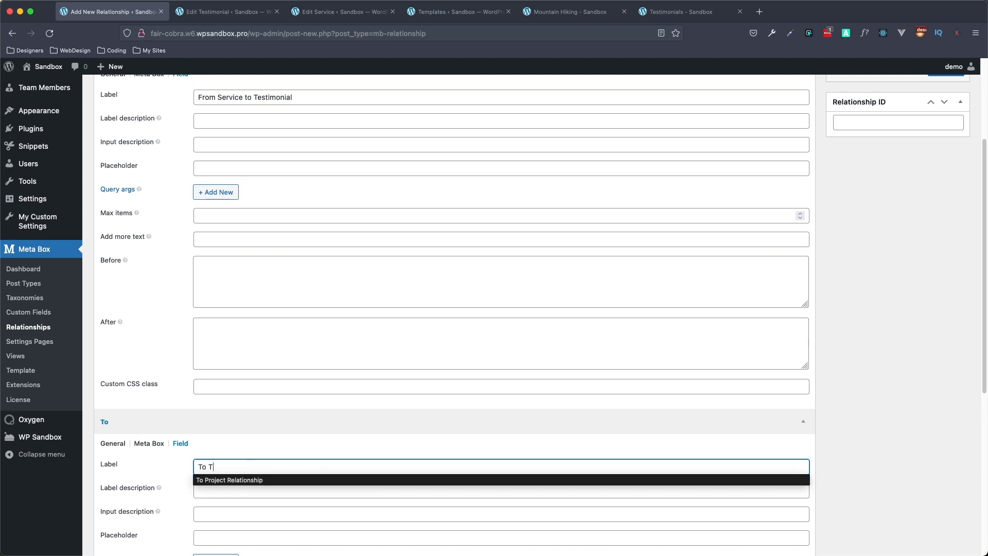
type("estimonial From Service")
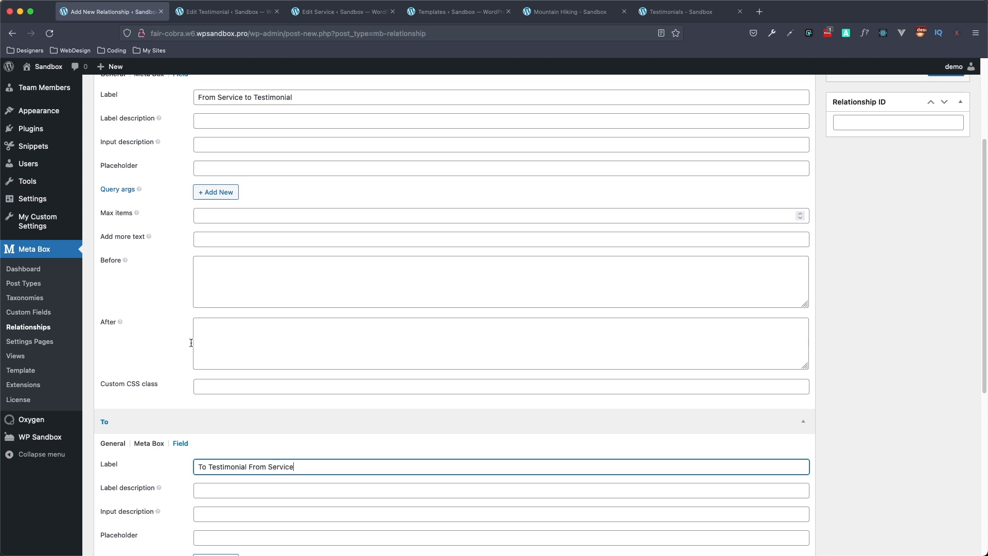
Step: Return both the To and From sides to their general settings and publish the Service to Testimonial relationship
scroll(122, 184, "up", 3)
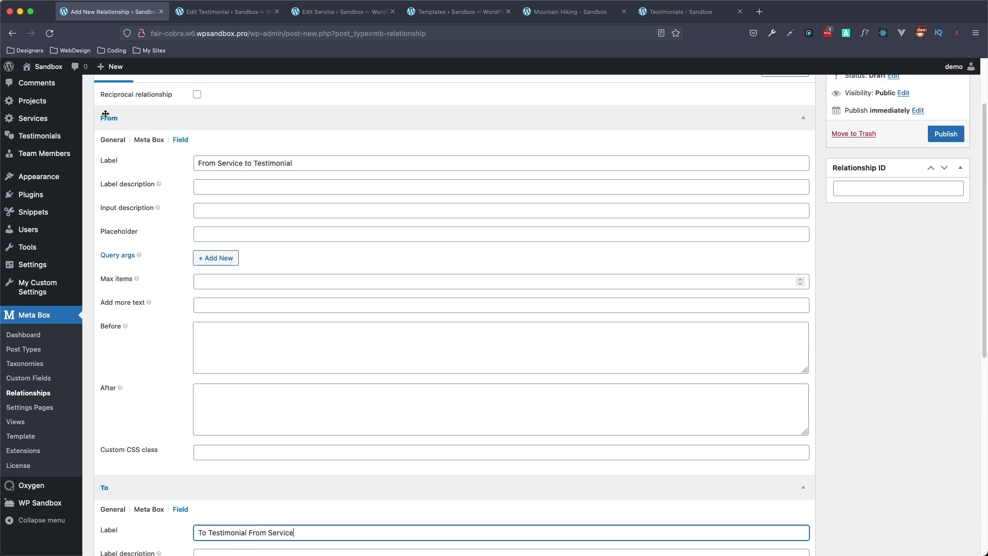
scroll(88, 485, "down", 1)
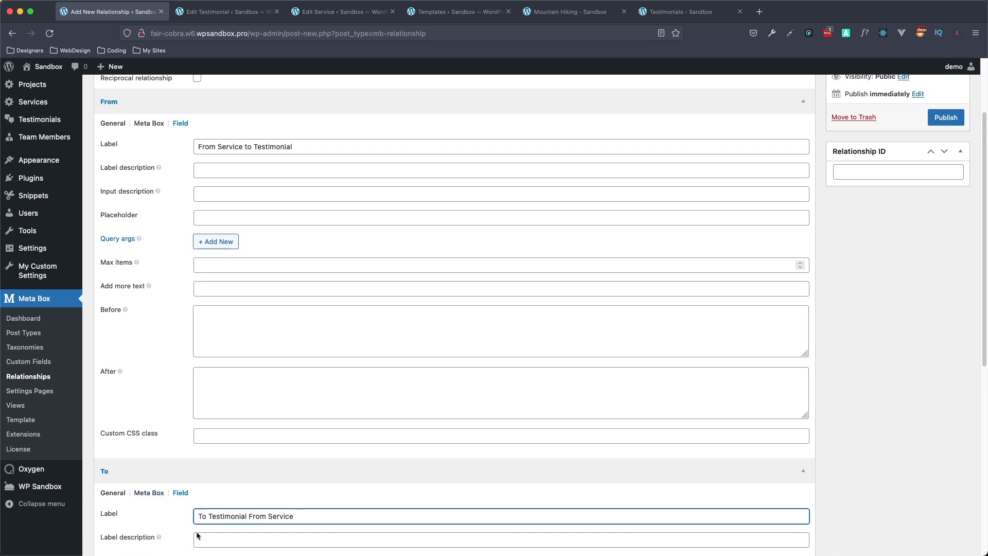
scroll(170, 284, "down", 1)
scroll(161, 298, "down", 4)
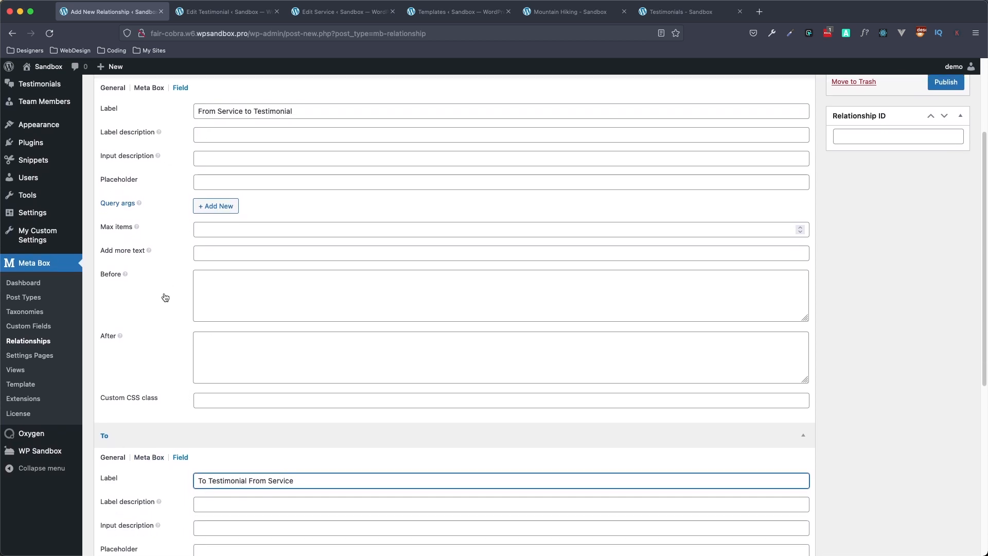
scroll(166, 298, "up", 1)
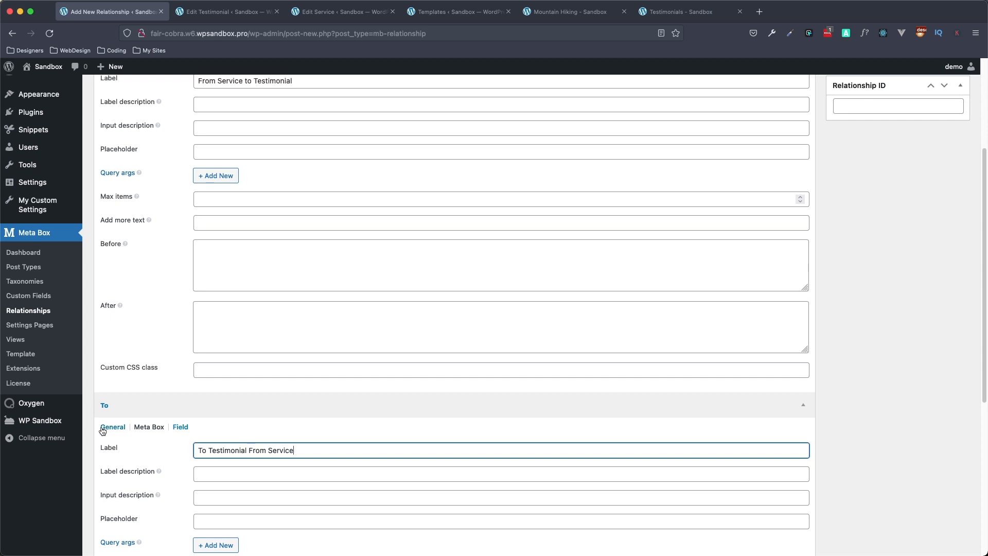
left_click(106, 428)
scroll(157, 396, "up", 11)
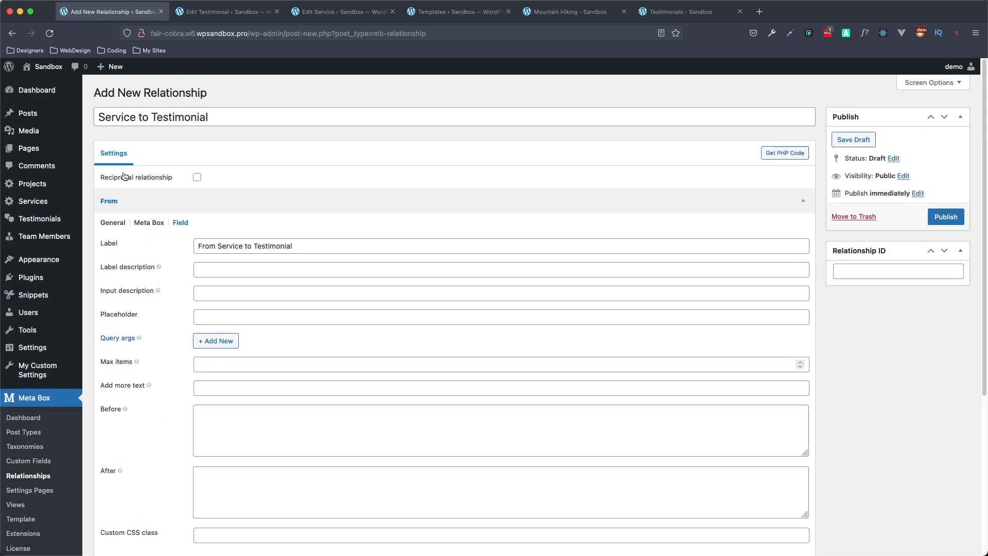
left_click(110, 225)
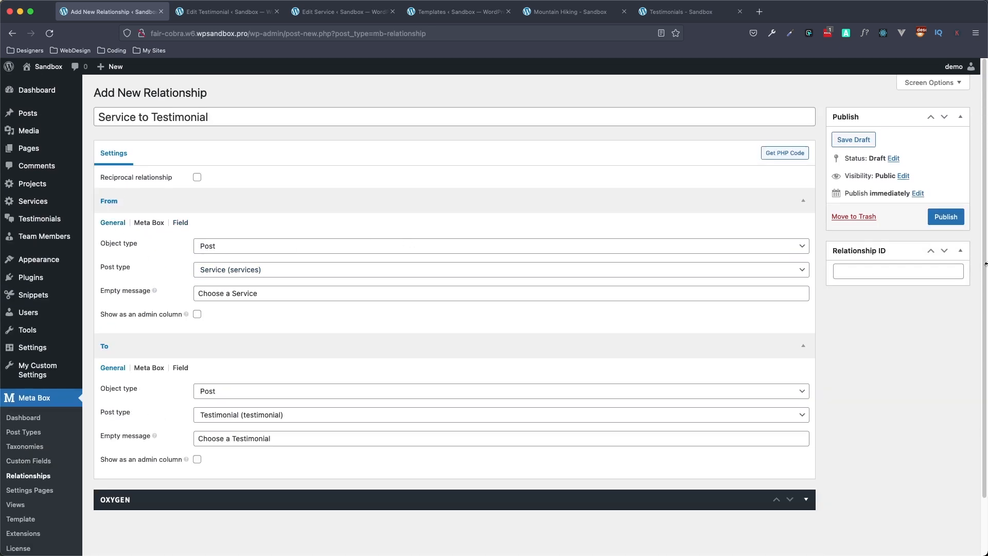
left_click(932, 217)
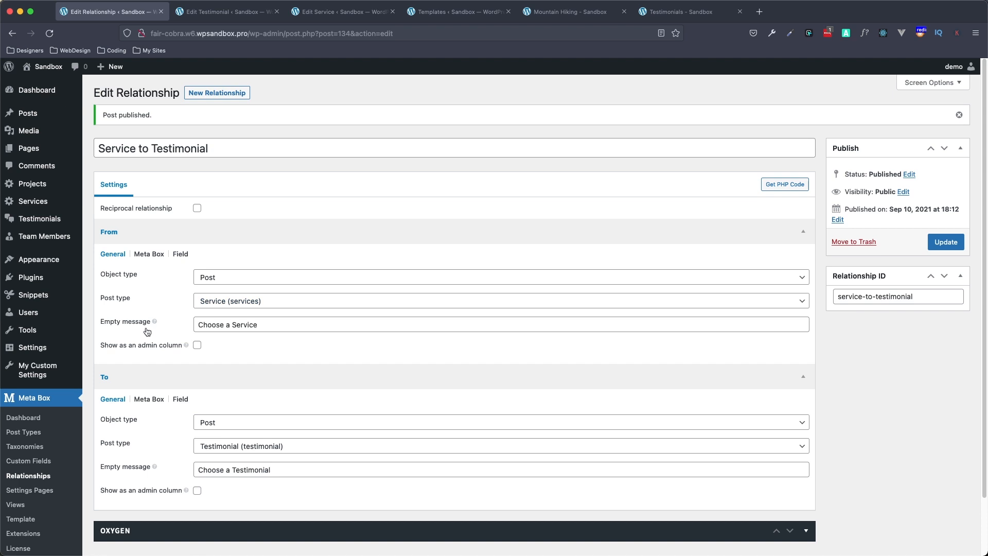
Step: Reload the already open testimonial and service editing pages so they load the new relationship fields
left_click(225, 12)
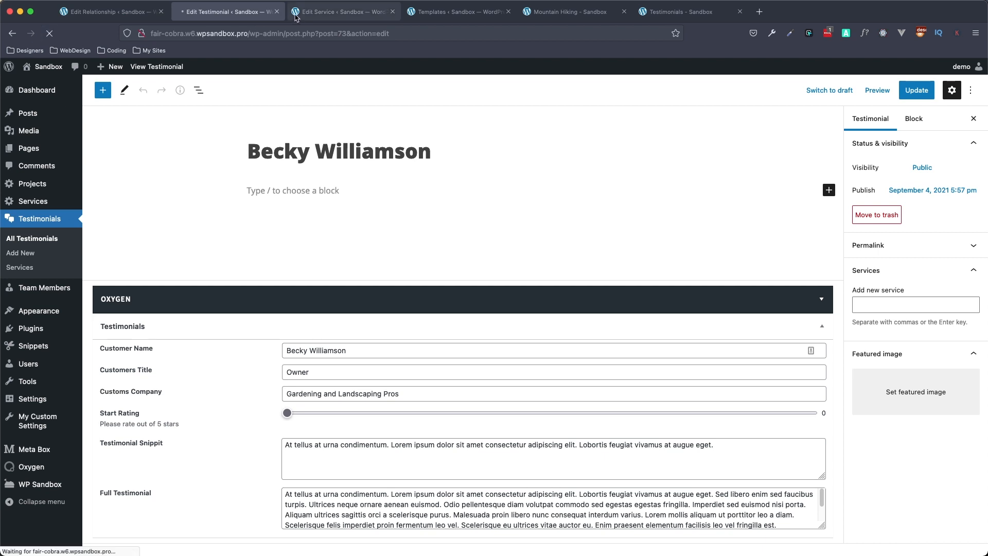
left_click(320, 15)
left_click(50, 33)
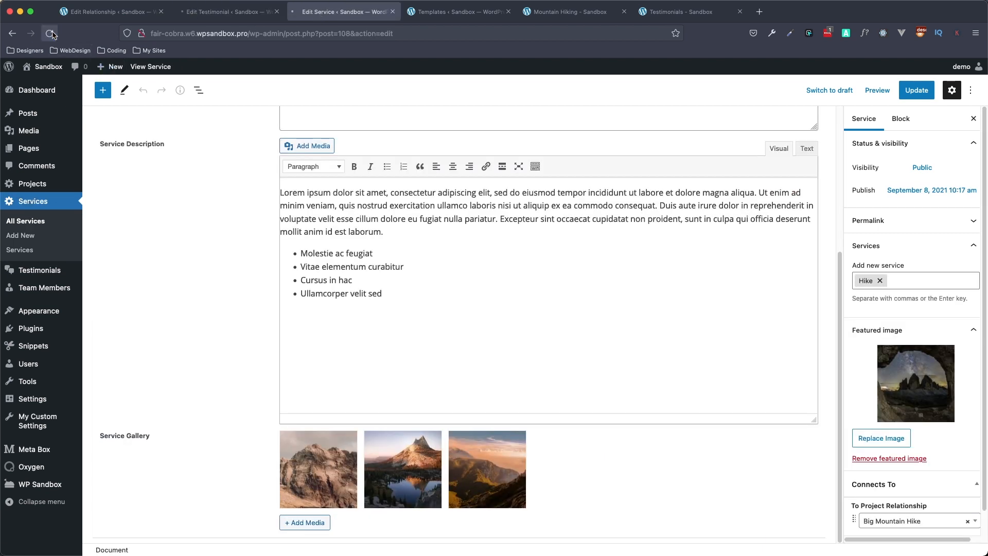
Step: Connect the Gardening and Landscaping Pros testimonial to the Mountain Hiking service under From Service to Testimonial and update it
left_click(225, 12)
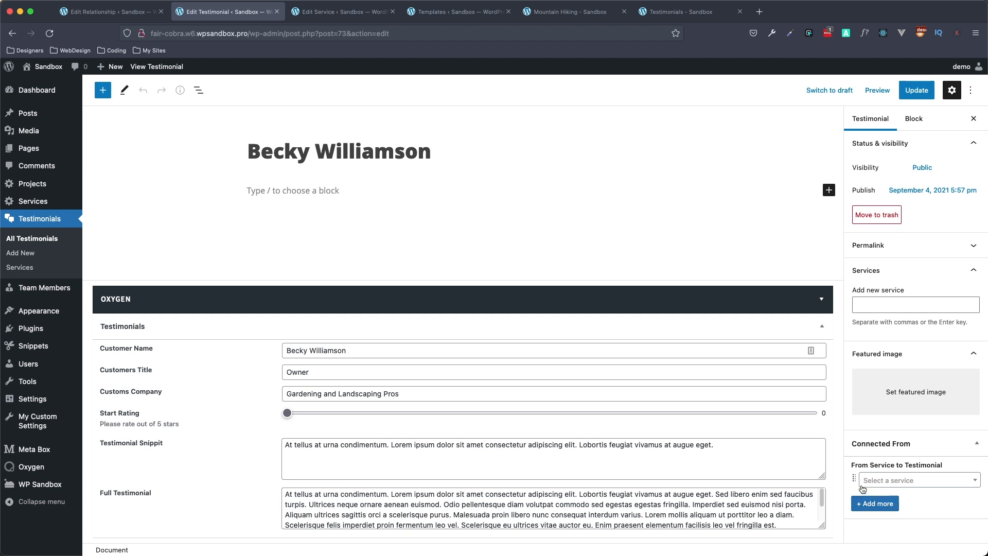
left_click(930, 487)
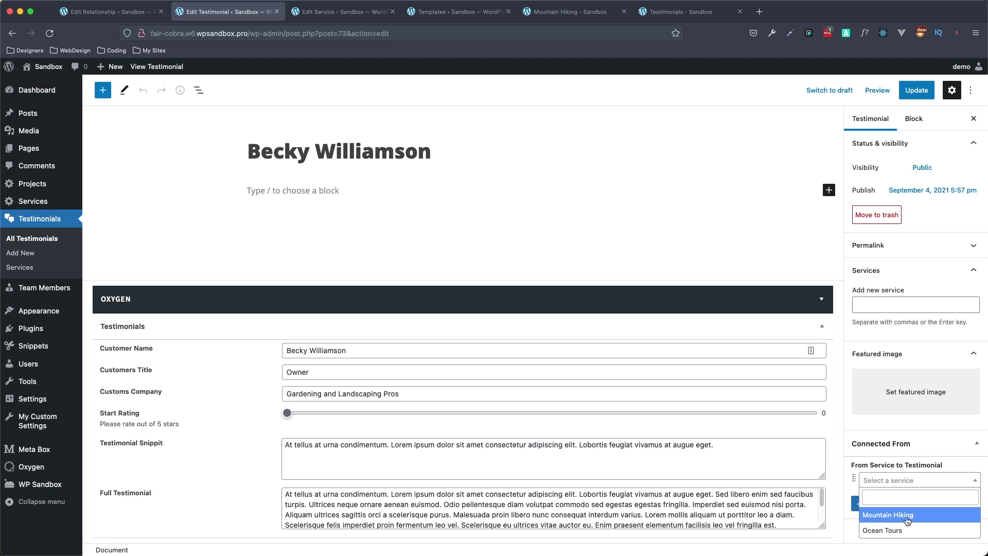
left_click(929, 517)
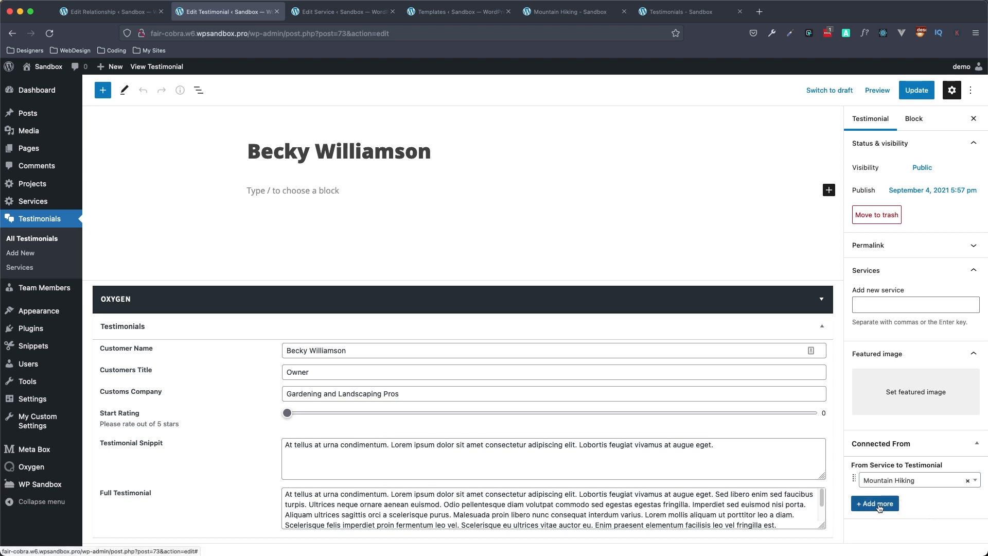
left_click(913, 92)
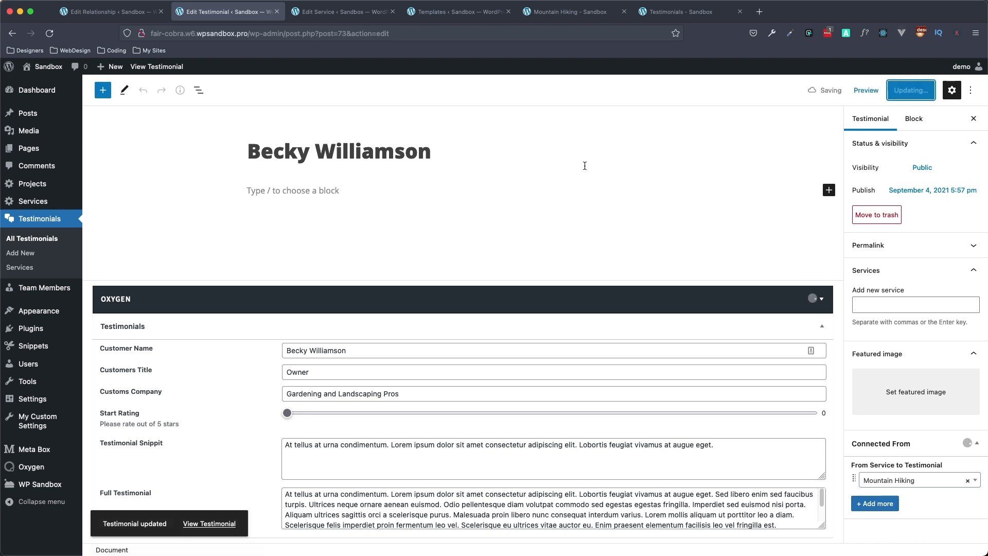
Step: Reload the Mountain Hiking service, select the Gardening and Landscaping Pros owner's testimonial under To Testimonial From Service, and update the service
left_click(345, 15)
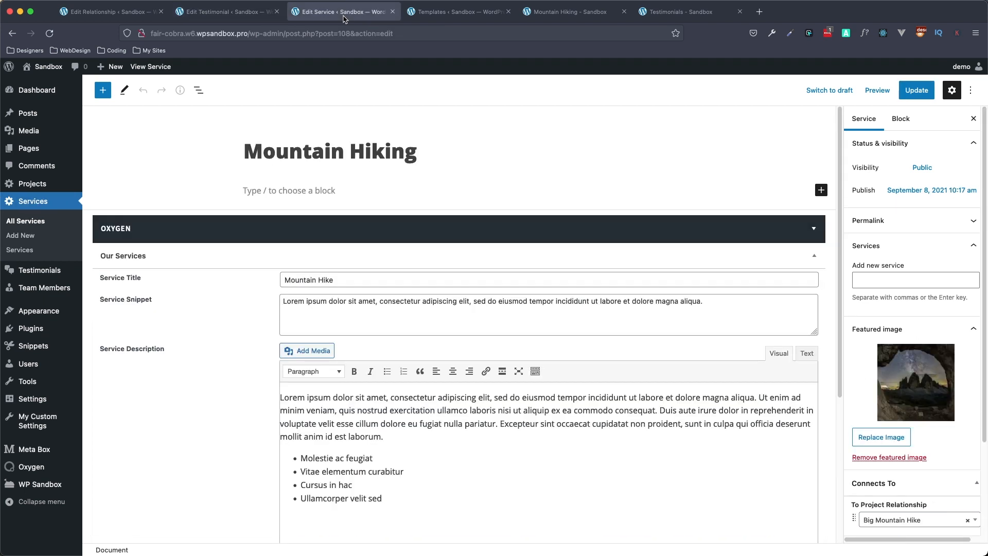
scroll(891, 351, "down", 3)
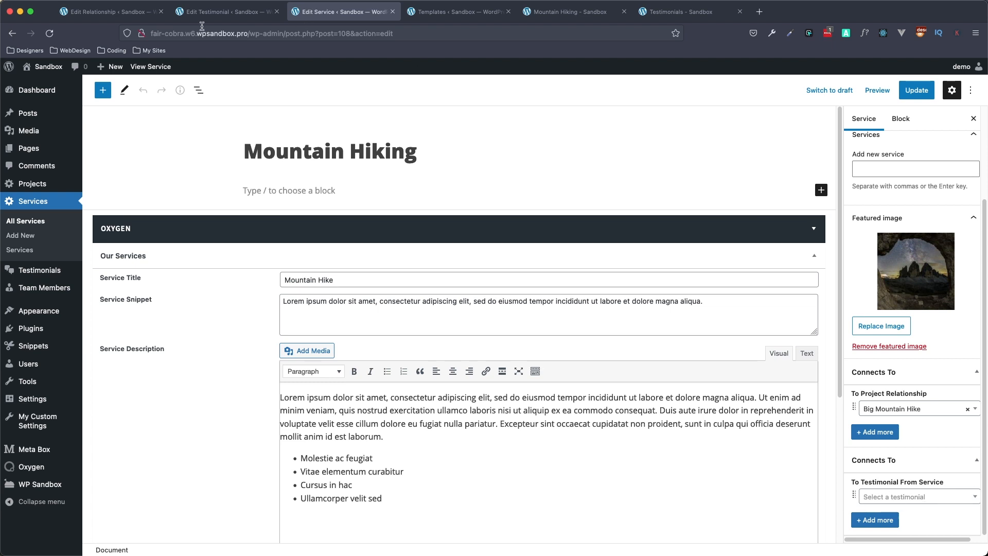
left_click(50, 33)
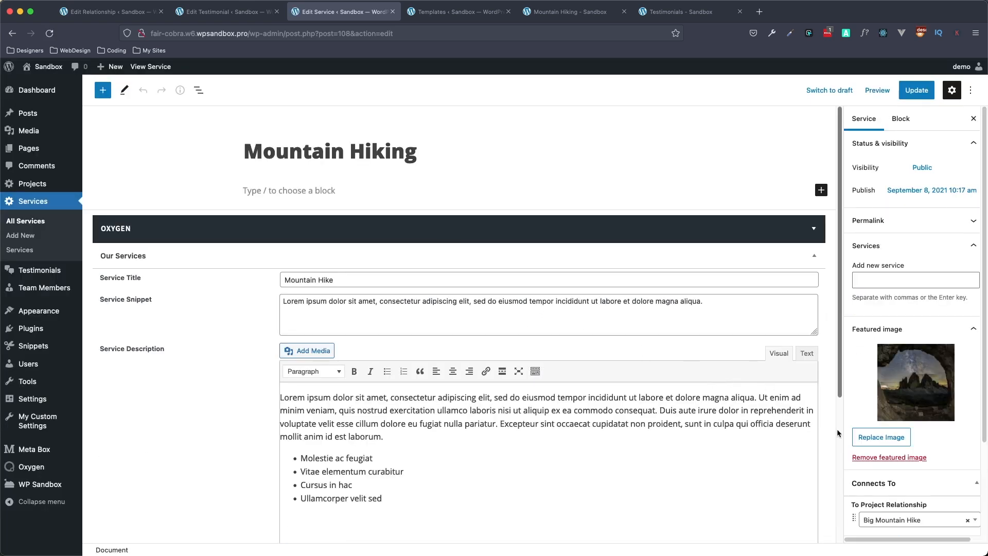
scroll(772, 407, "down", 4)
scroll(955, 463, "down", 3)
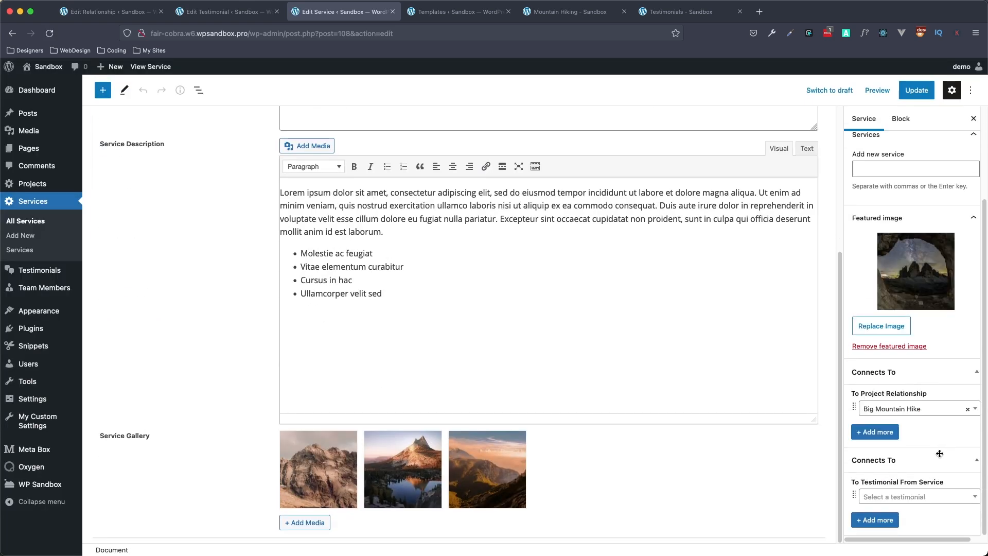
left_click(923, 502)
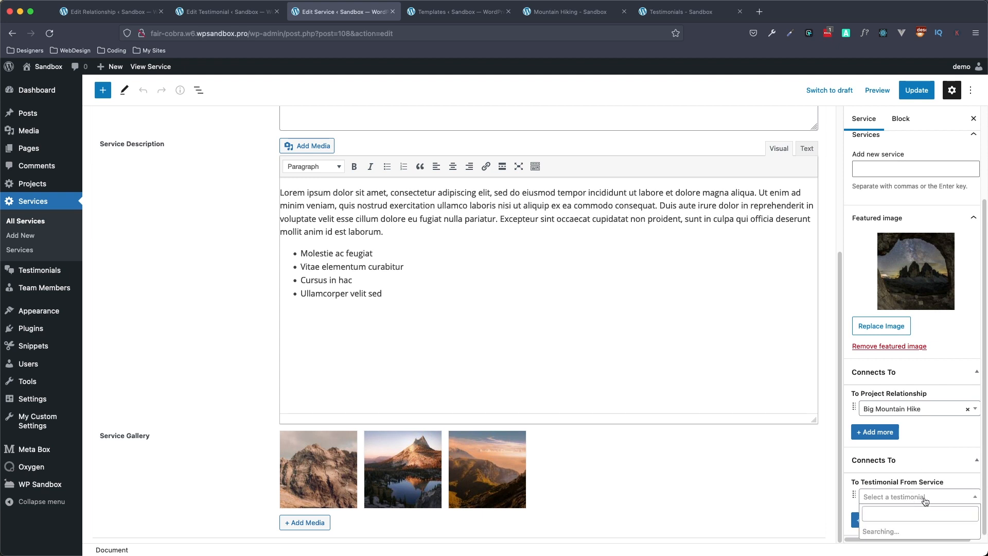
left_click(906, 438)
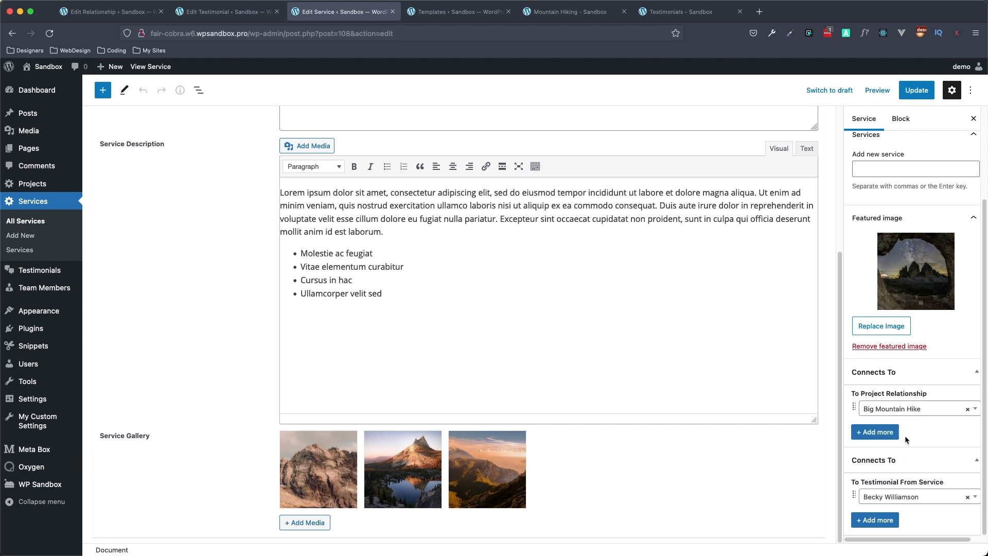
left_click(916, 90)
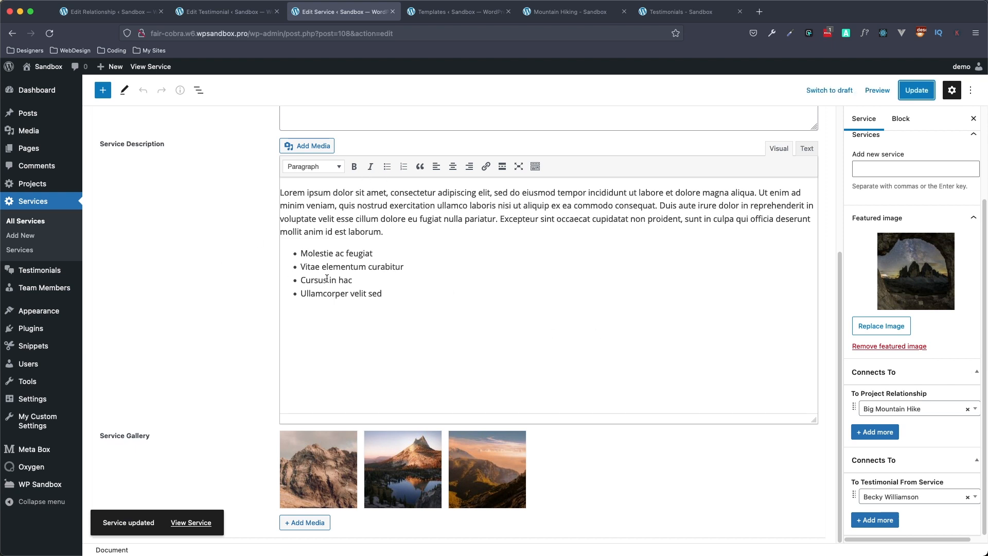
scroll(448, 353, "up", 5)
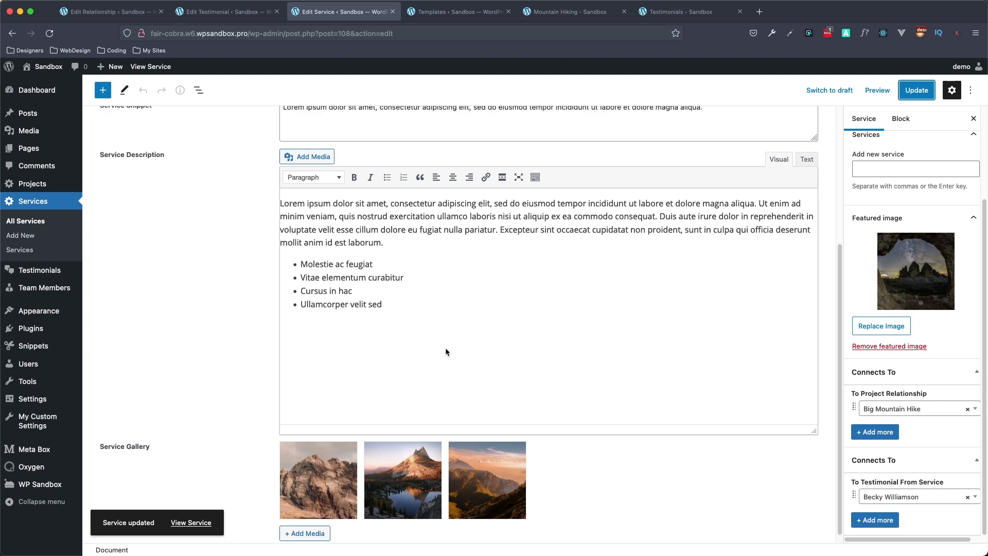
scroll(278, 351, "up", 1)
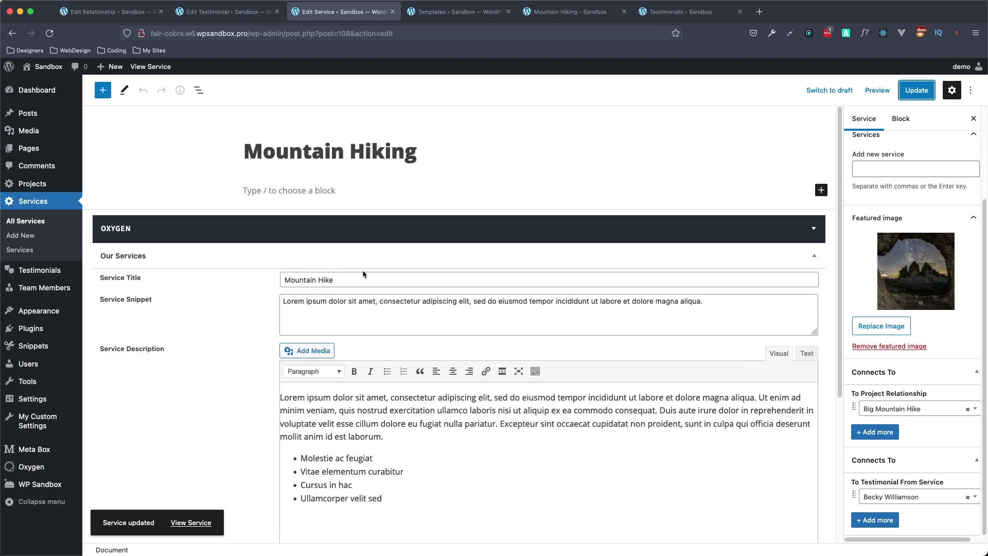
Step: Check the live Mountain Hiking page and open the Single Service Post template in the Oxygen visual editor
left_click(459, 14)
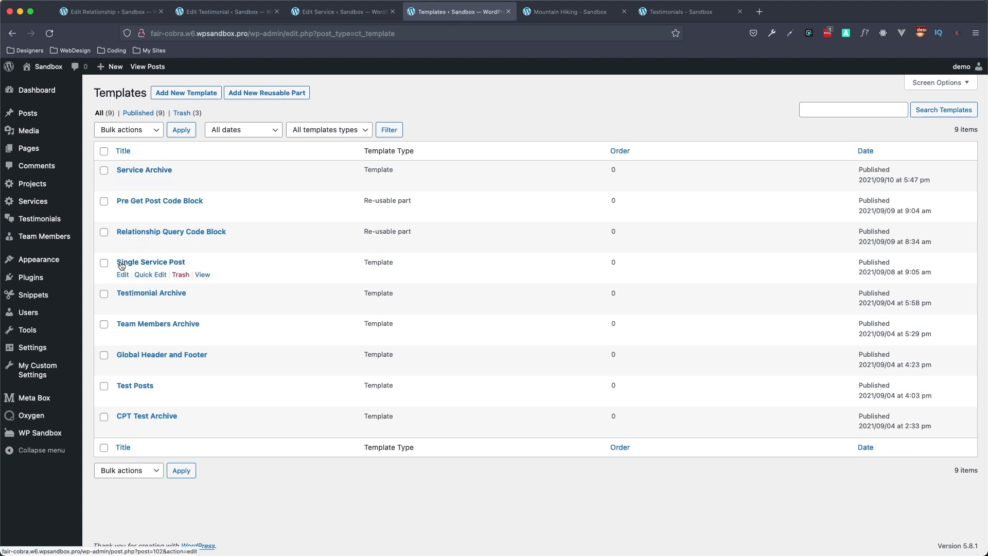
left_click(164, 265)
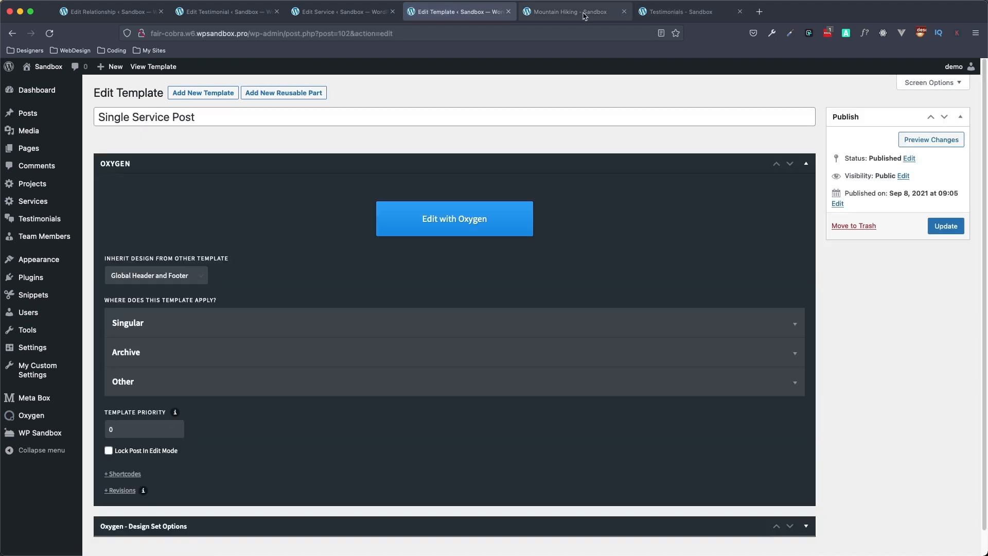
left_click(575, 14)
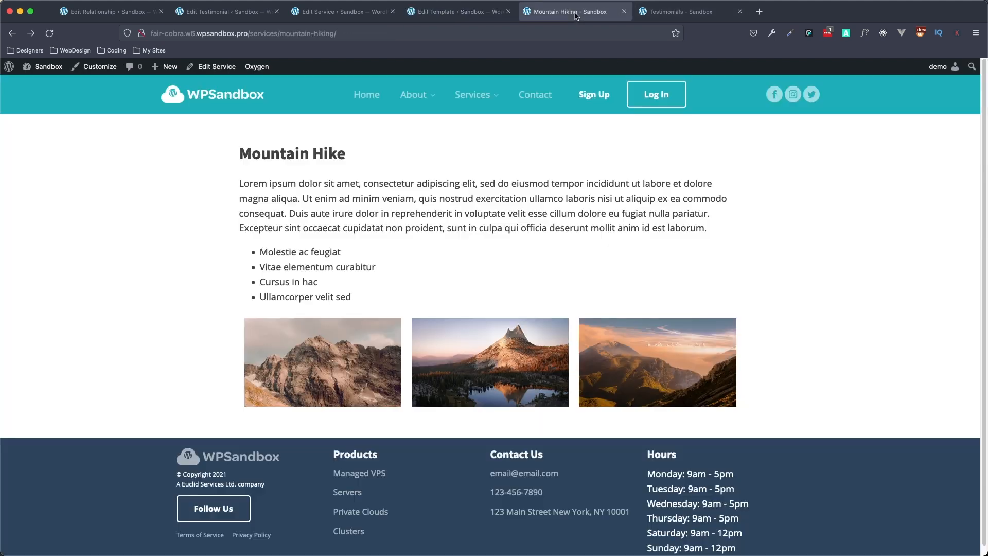
left_click(457, 14)
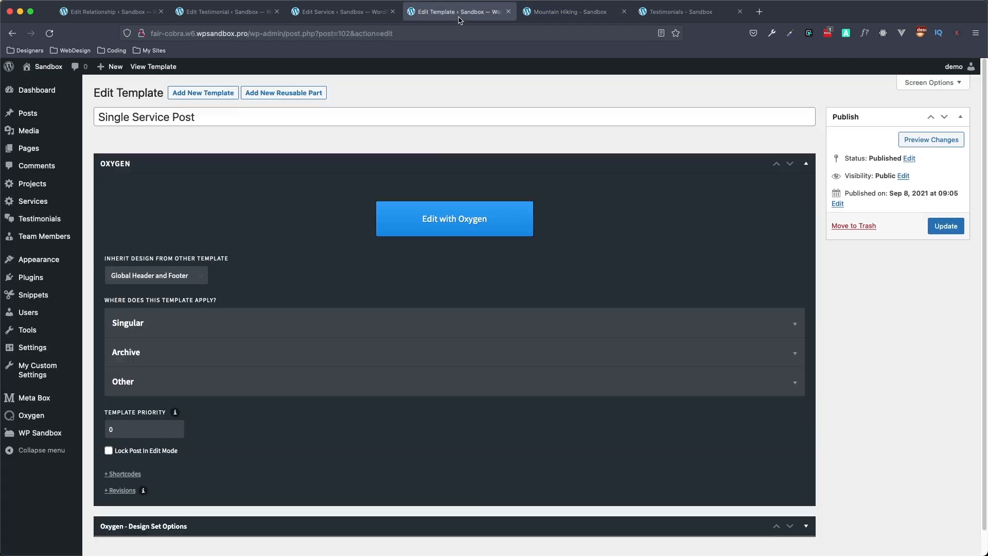
left_click(469, 225)
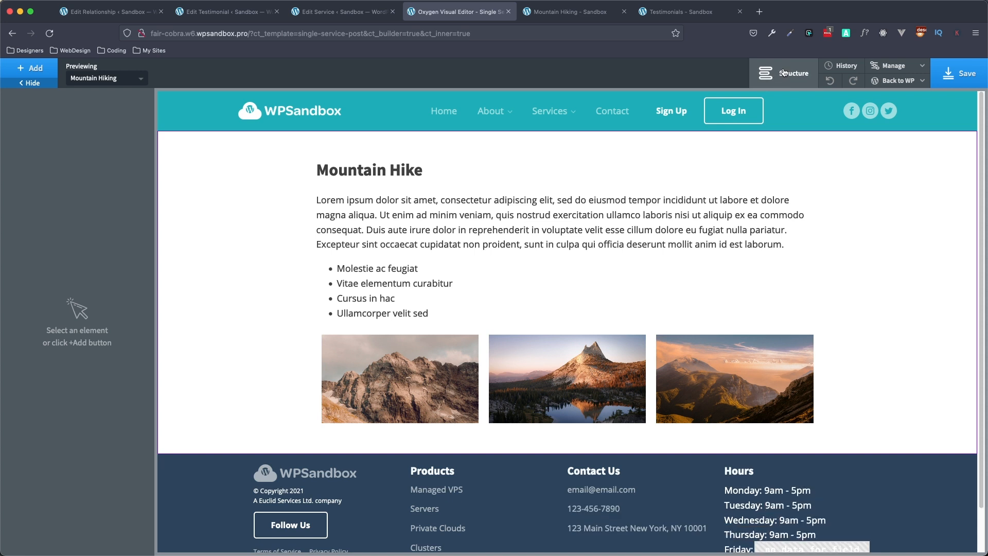
Step: Show the template's expanded element structure and add a new section below the existing service content section
left_click(783, 73)
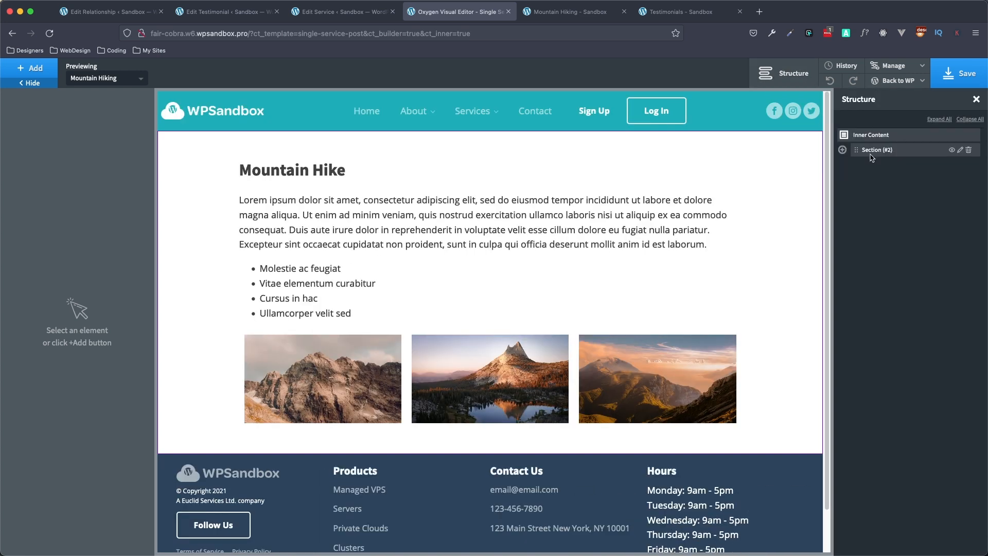
left_click(843, 149)
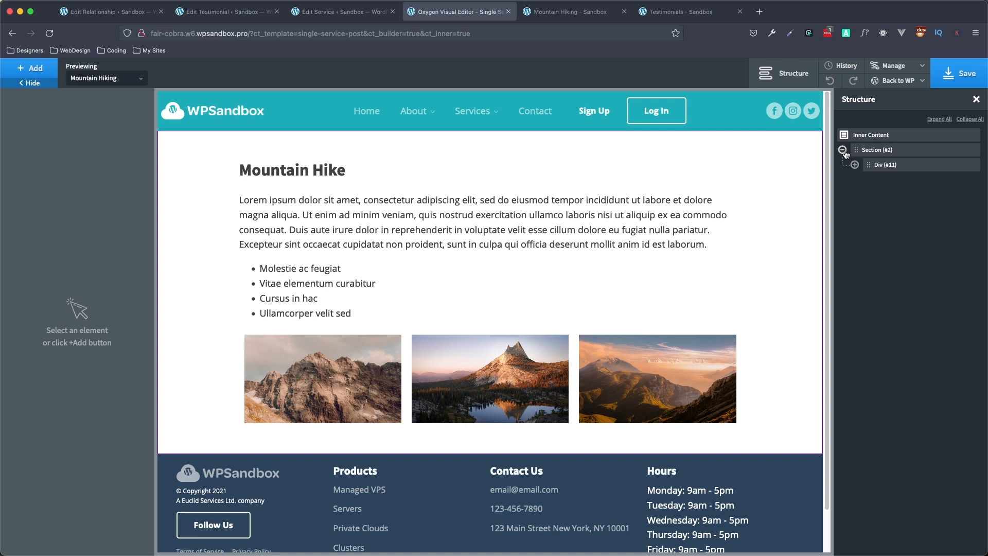
left_click(945, 120)
left_click(904, 151)
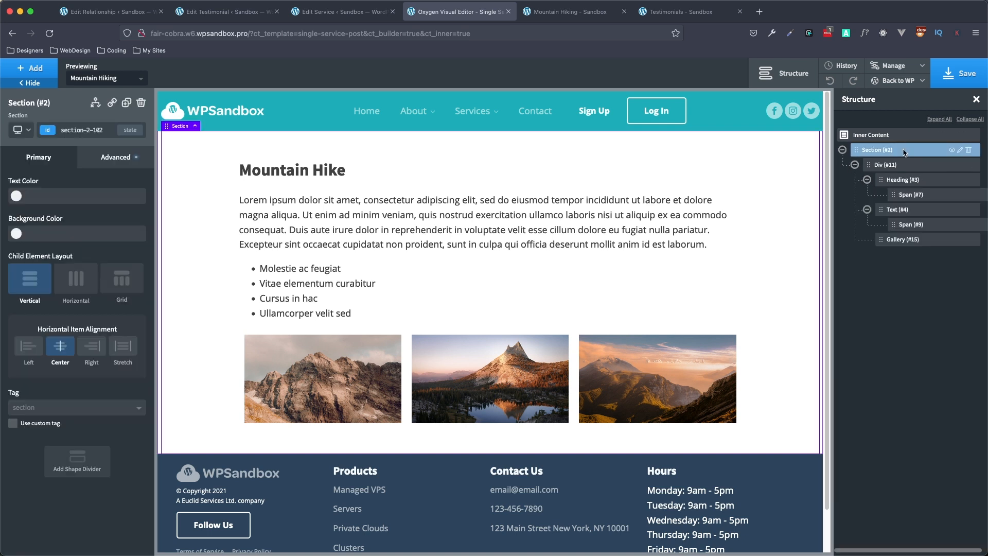
left_click(36, 72)
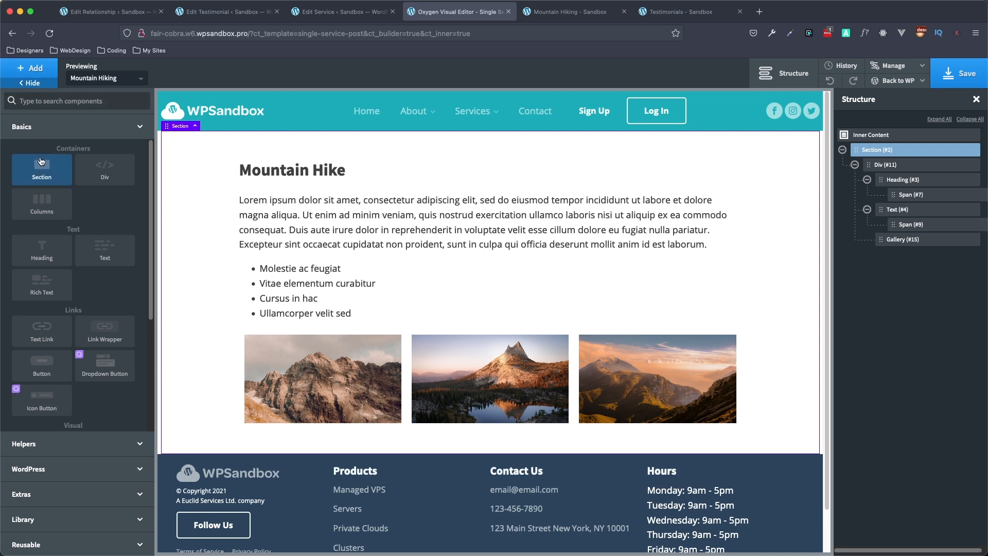
left_click(47, 174)
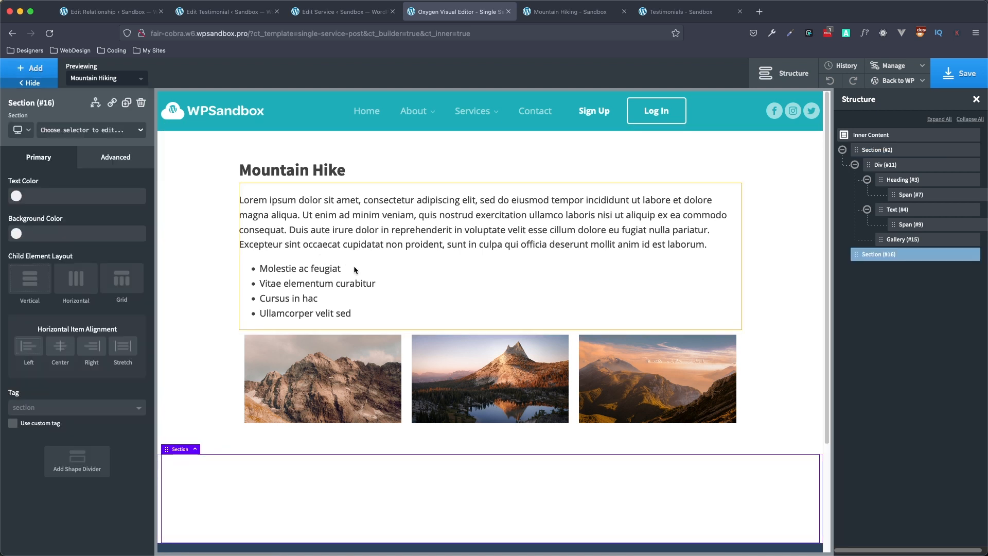
Step: Add a Div inside the new empty section and set its width to 80%
left_click(33, 75)
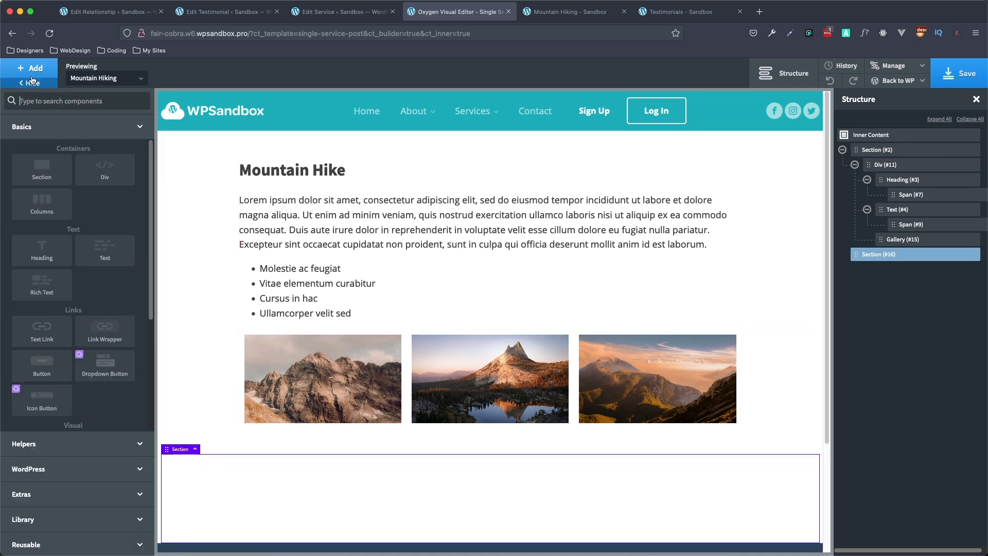
left_click(105, 170)
left_click(80, 417)
type("80")
left_click(137, 416)
left_click(138, 428)
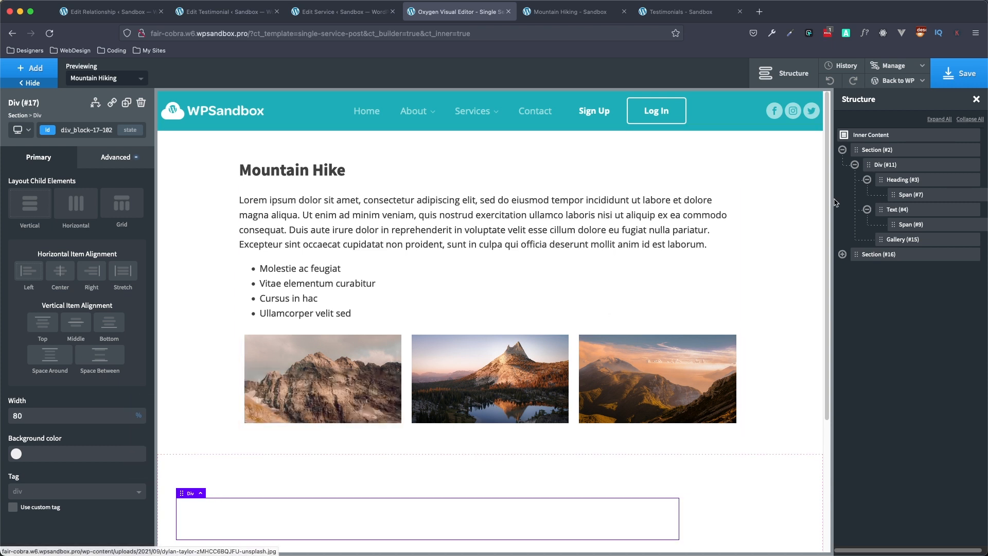
Step: Set the new section's horizontal item alignment to Center
left_click(905, 256)
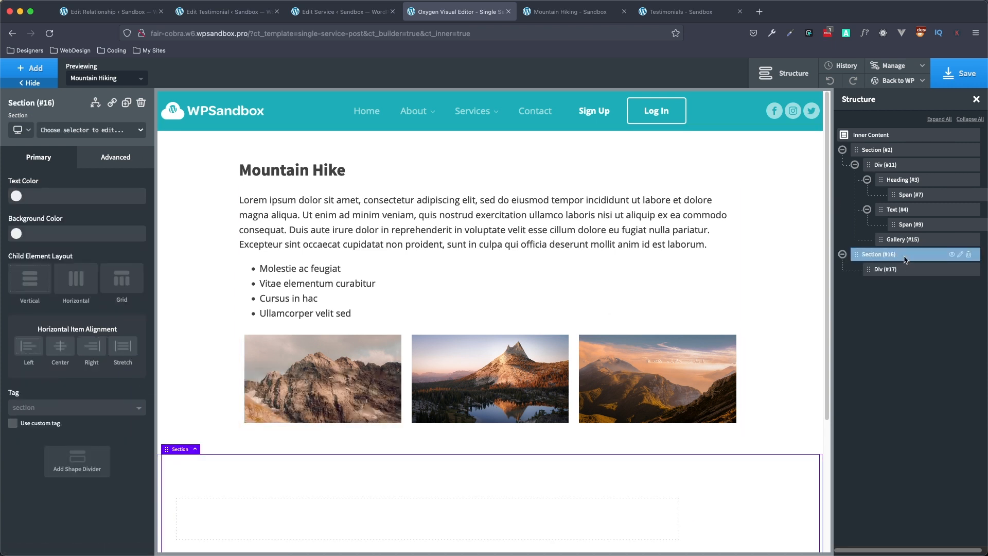
left_click(64, 351)
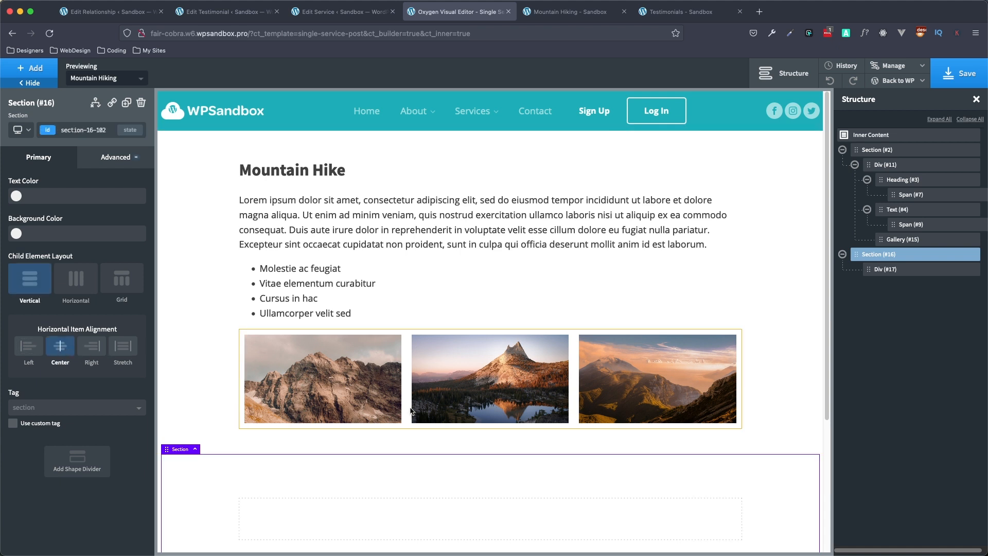
scroll(353, 286, "down", 5)
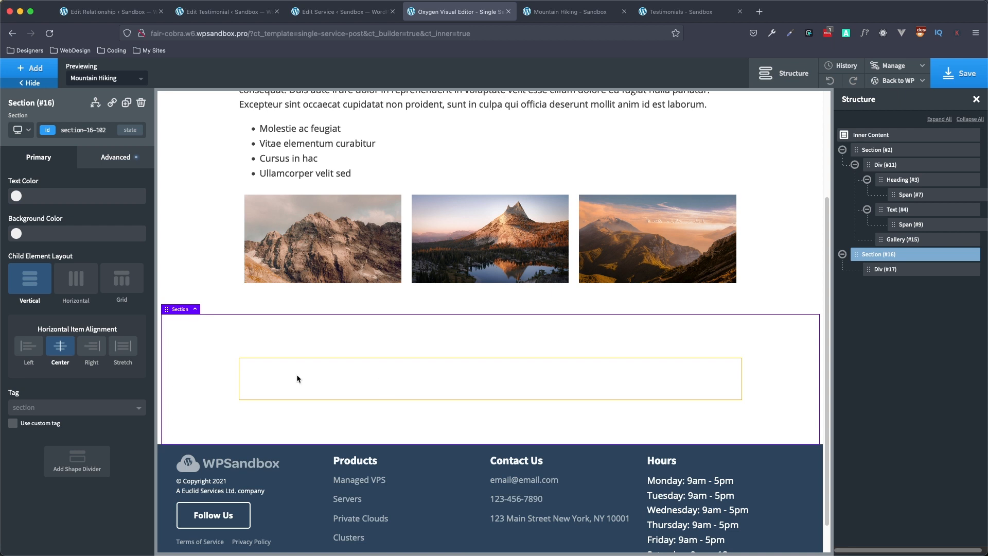
scroll(298, 374, "up", 1)
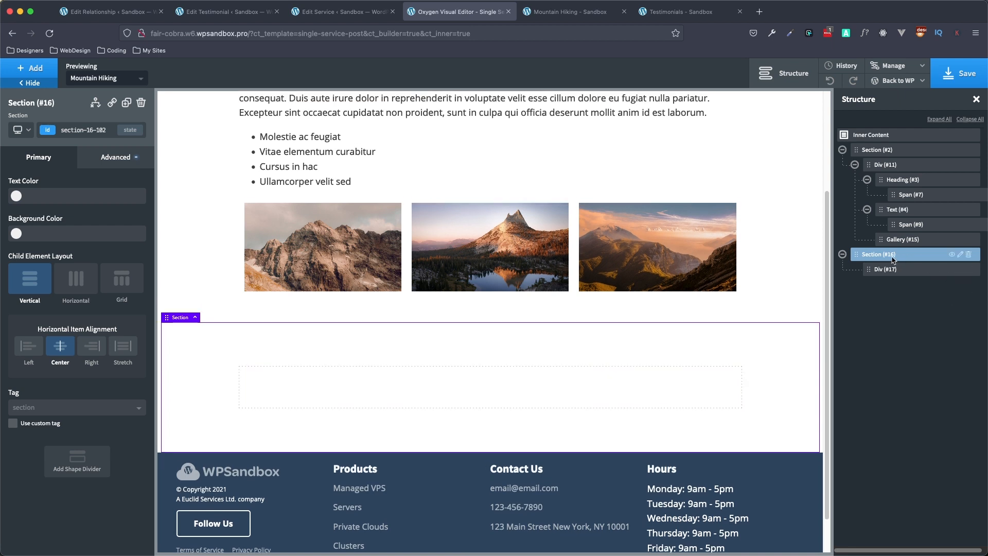
Step: Add a Heading inside the new section's Div and set its tag to H2
left_click(919, 273)
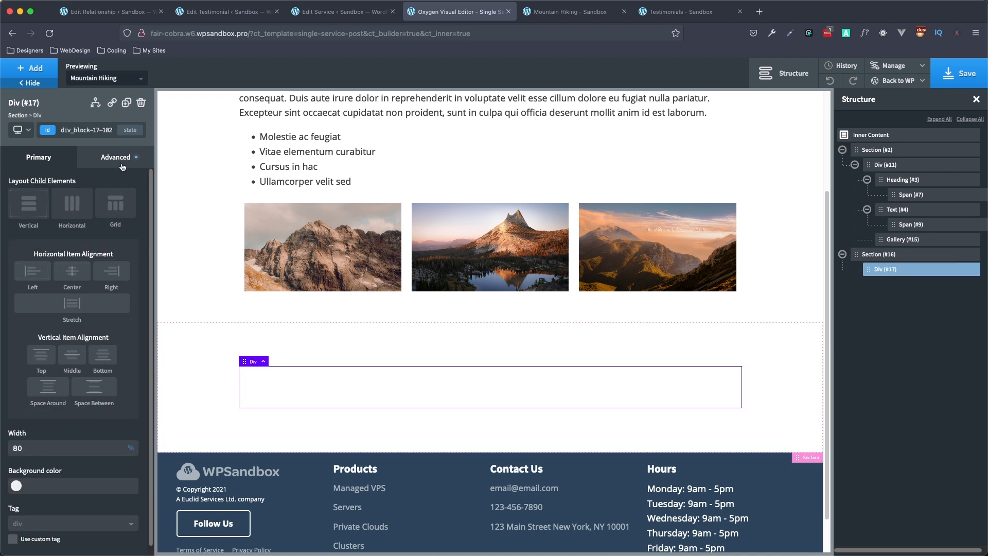
left_click(32, 73)
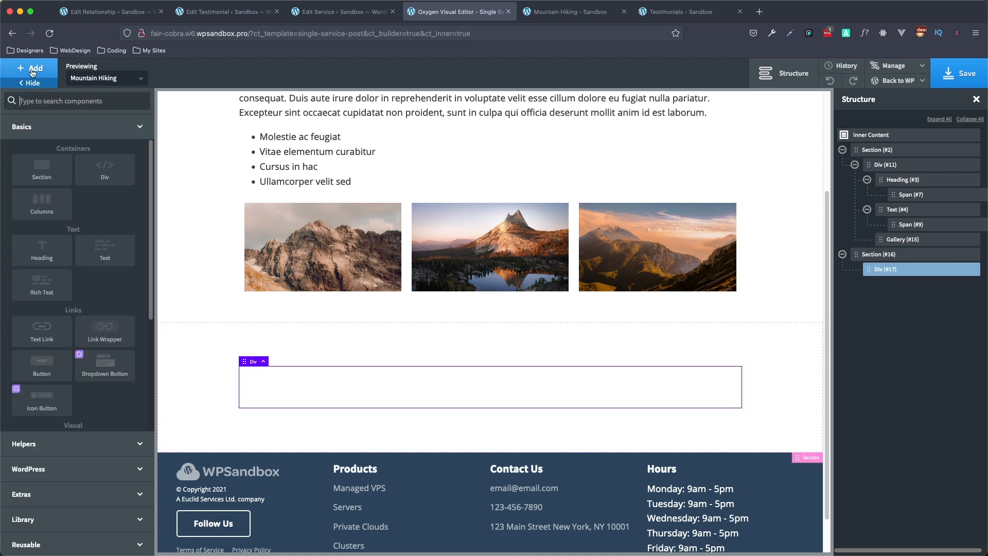
left_click(42, 251)
scroll(234, 287, "up", 3)
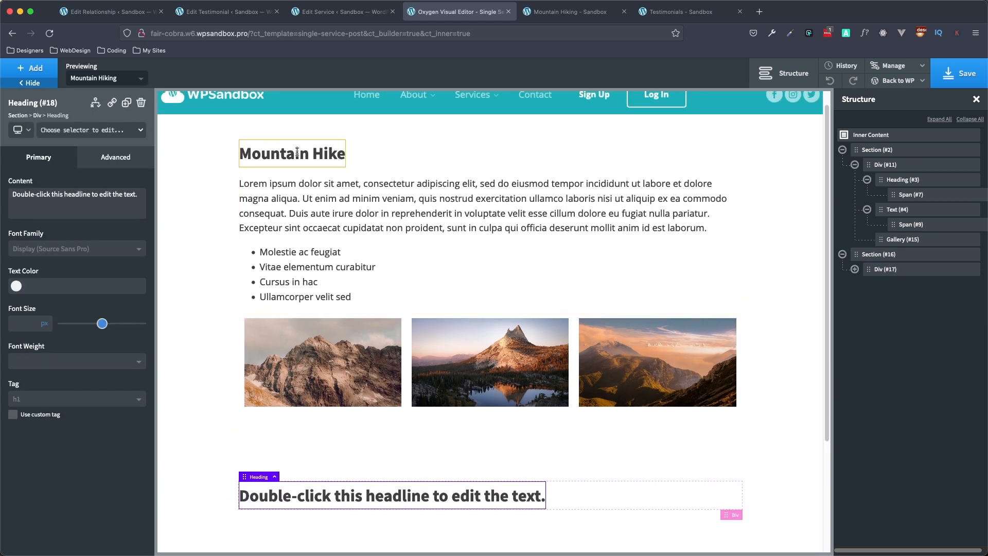
left_click(296, 153)
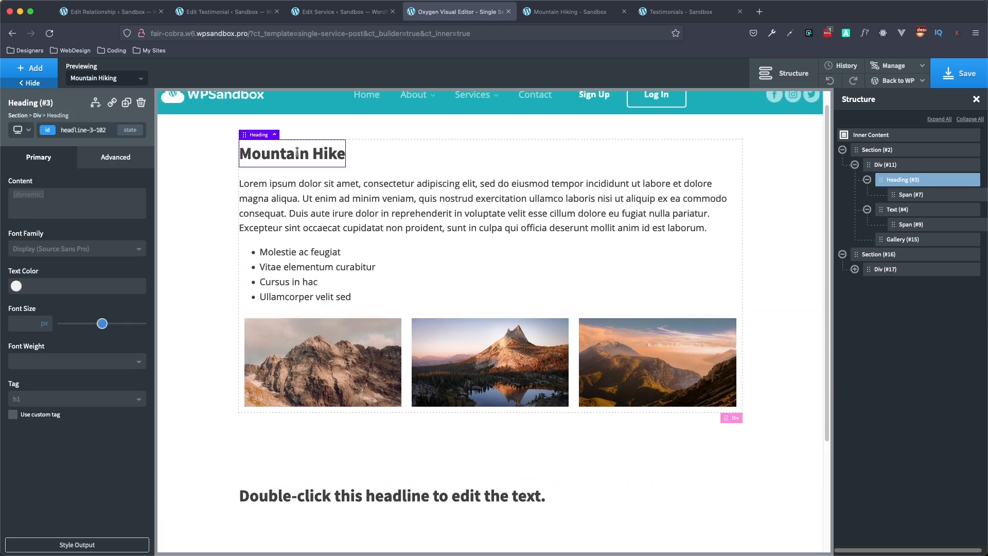
scroll(383, 458, "down", 1)
left_click(383, 462)
left_click(51, 399)
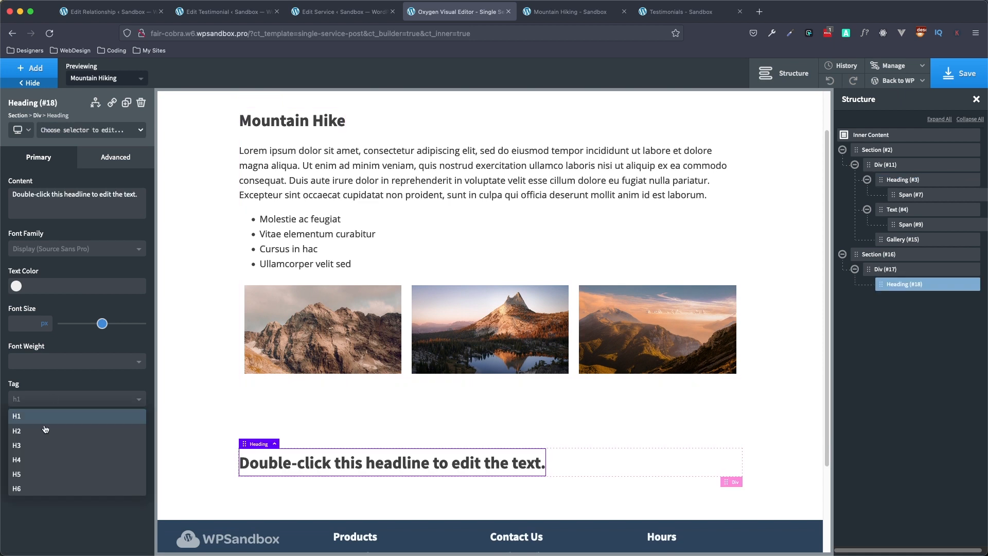
left_click(42, 435)
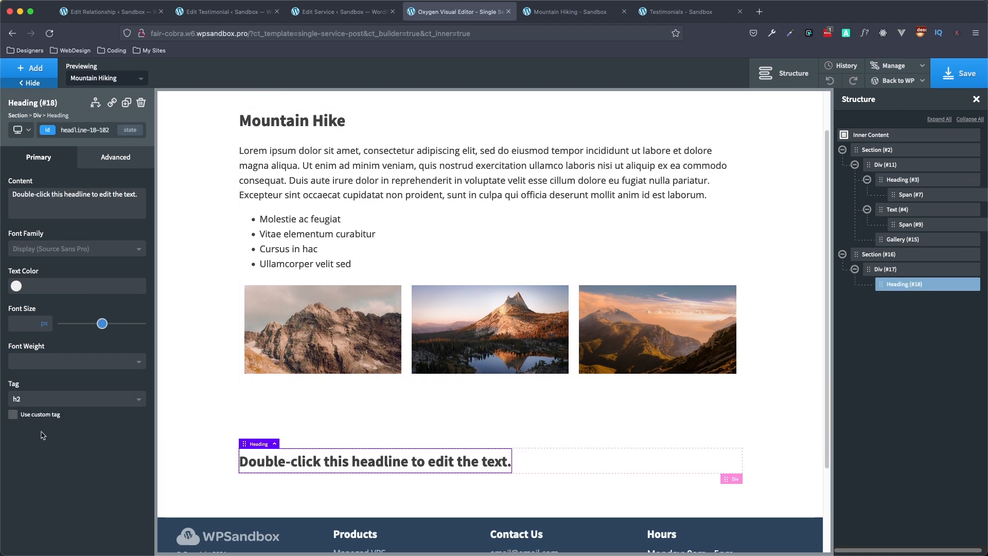
Step: Replace the new heading's placeholder text with "Testimonials for Hiking" and finish the text editing
double_click(340, 461)
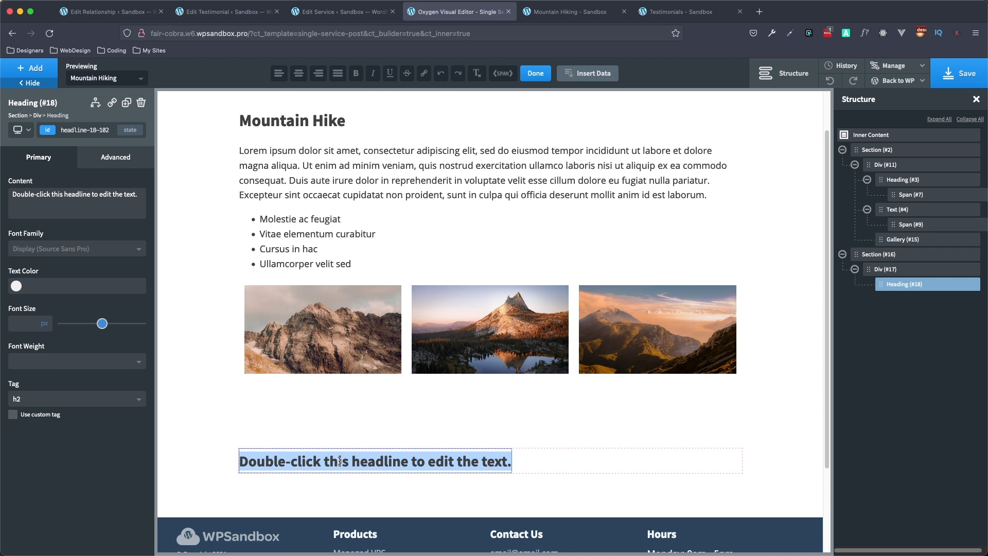
type("Tes")
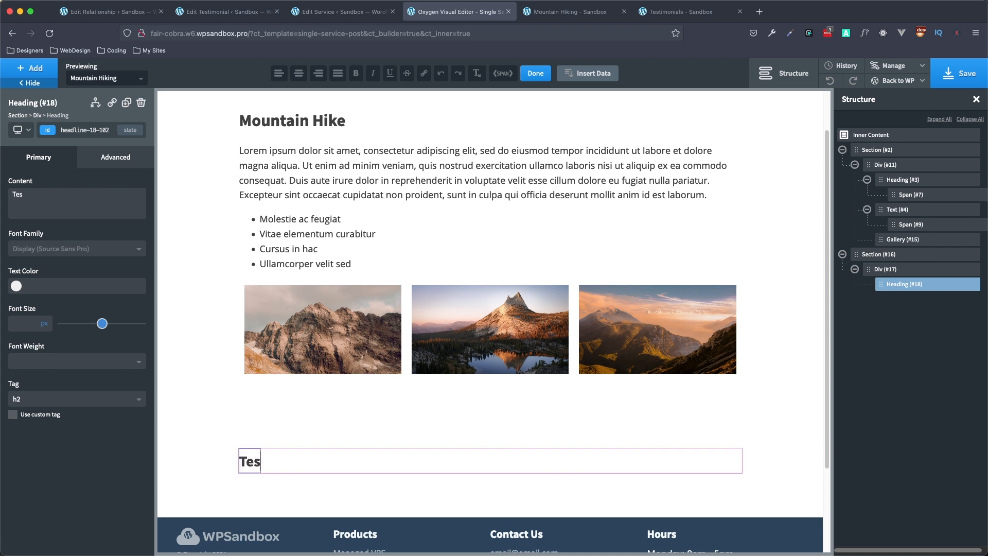
type("timonials for Hiking")
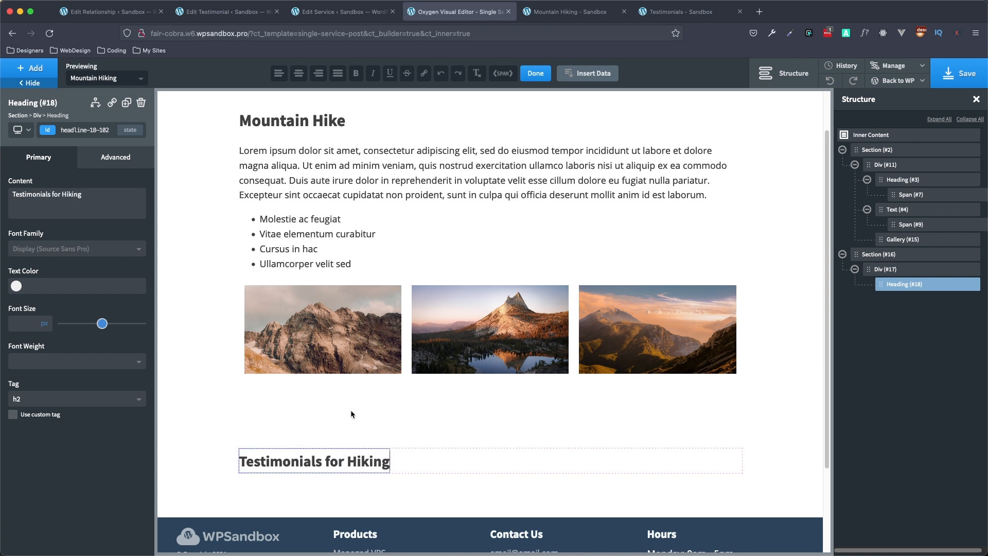
left_click(536, 73)
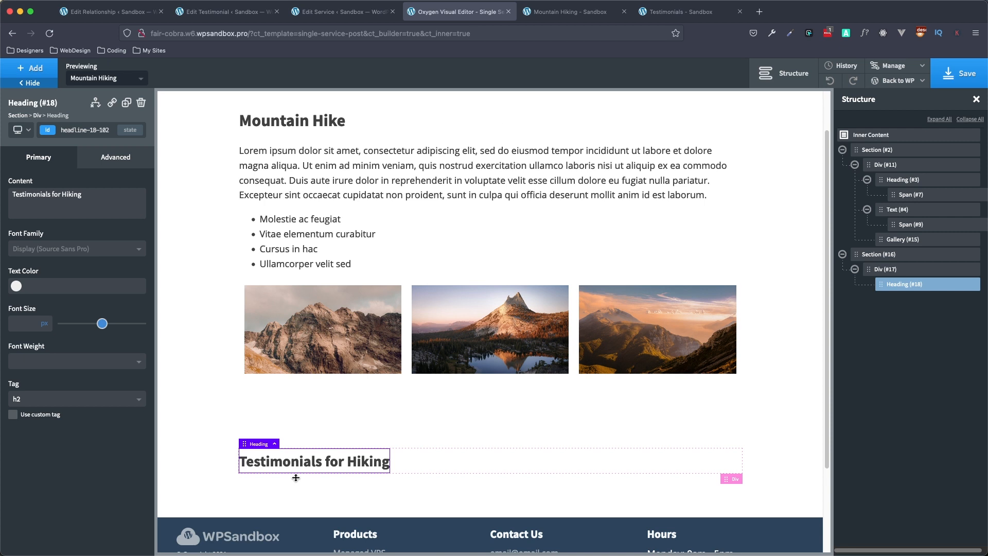
Step: Add a Repeater to the Div under the testimonials heading and expand it in the structure tree
left_click(899, 271)
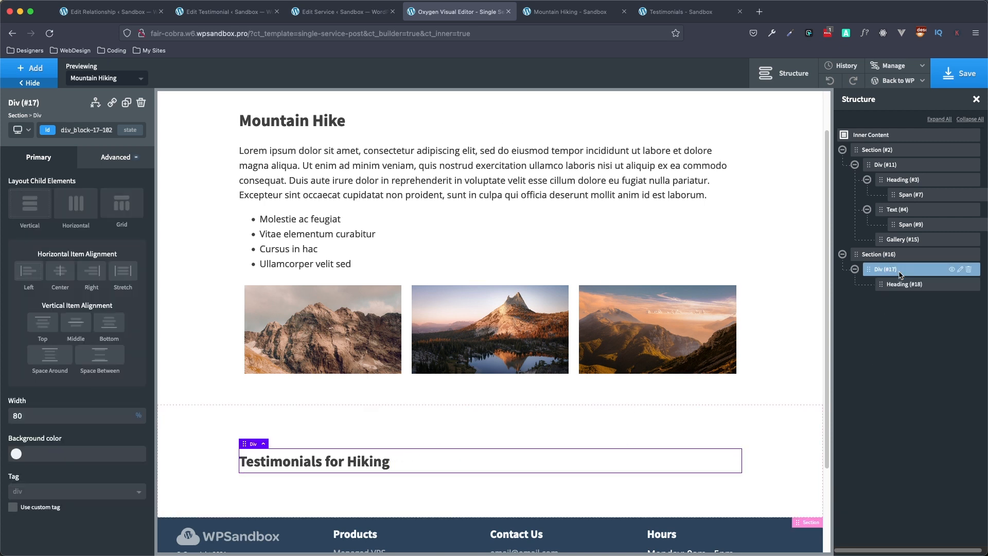
left_click(18, 75)
type("re")
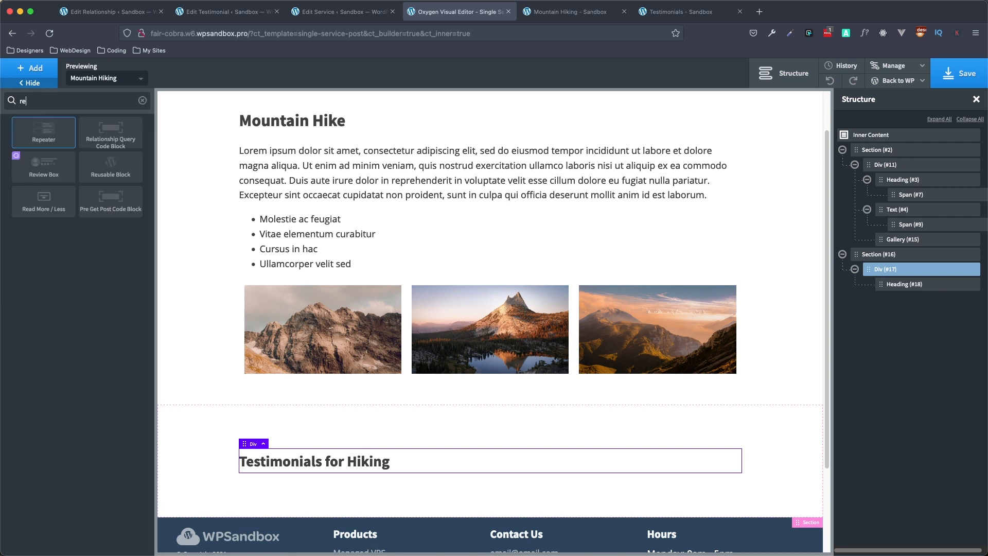
left_click(37, 138)
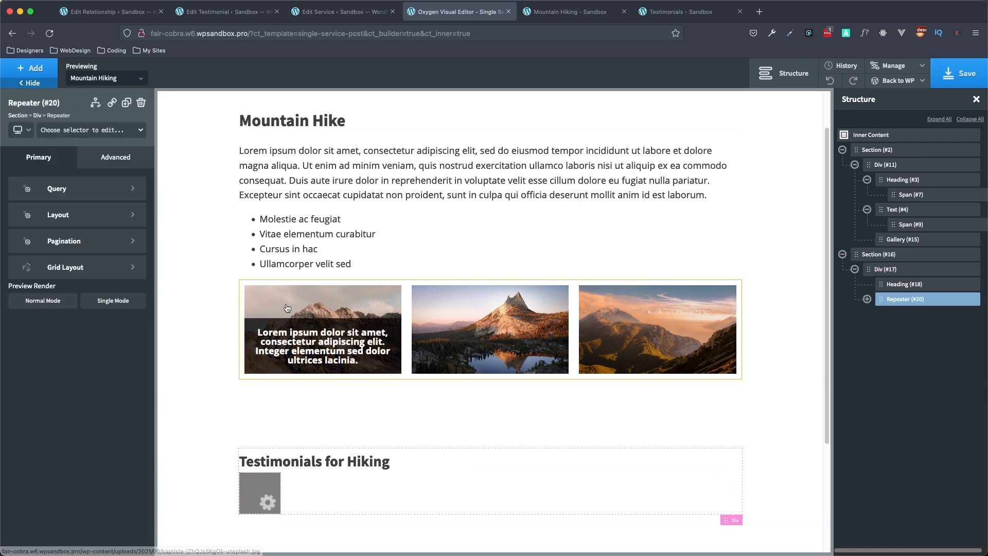
scroll(493, 434, "down", 2)
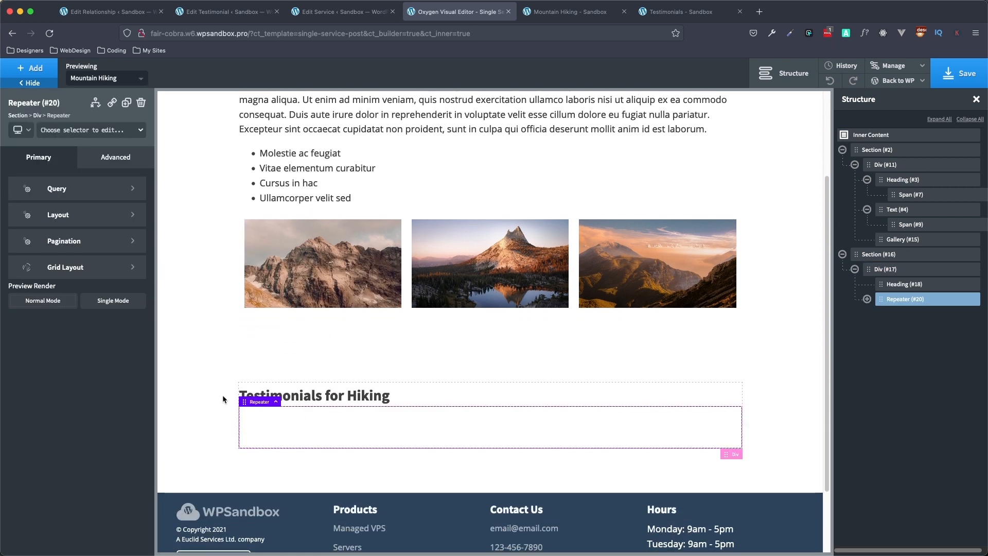
left_click(867, 300)
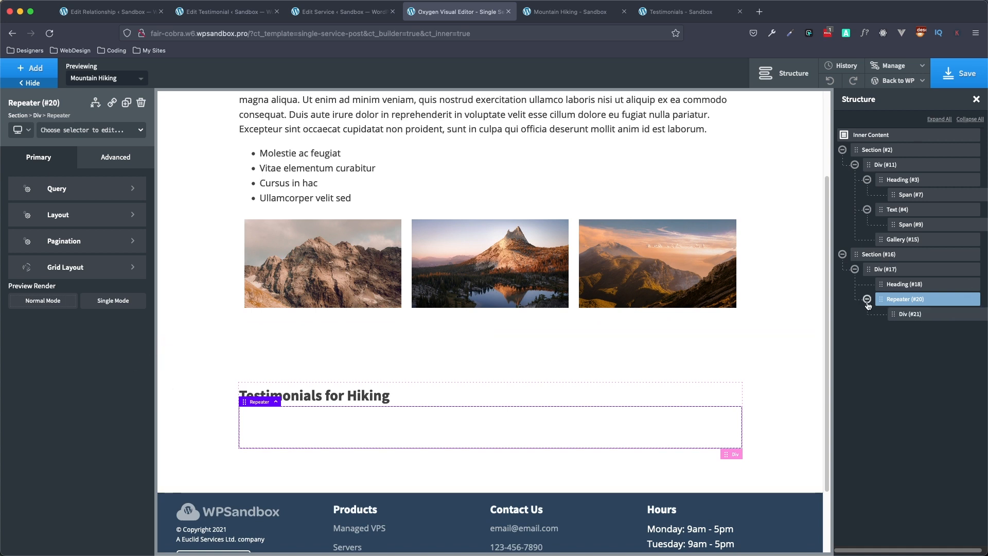
Step: Set the Repeater's WP Query to advanced and add a query parameter to it
left_click(61, 190)
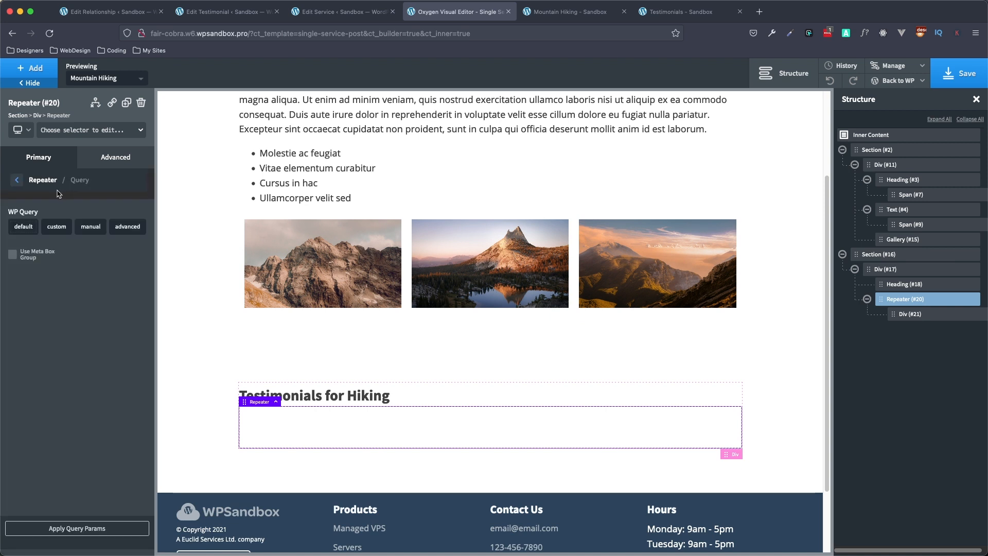
left_click(122, 233)
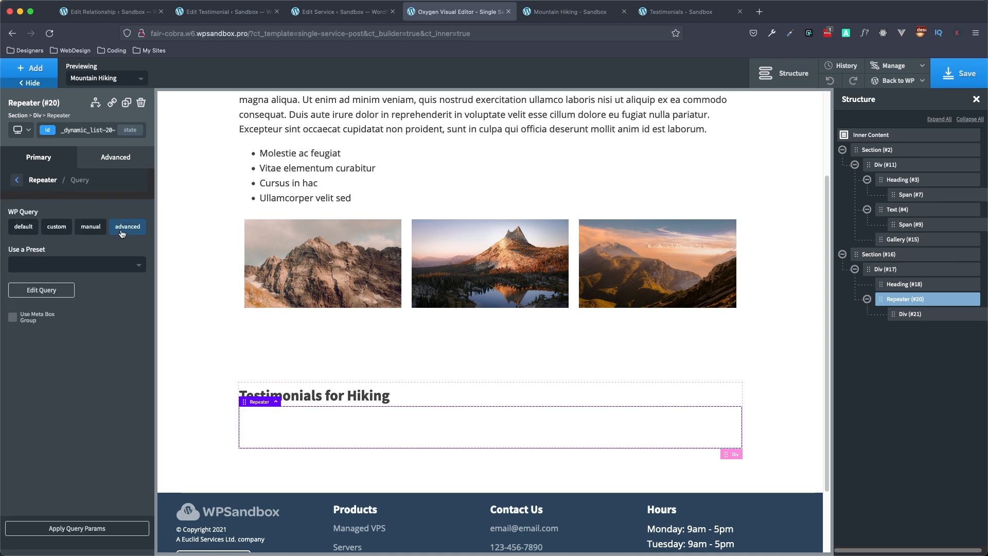
left_click(36, 295)
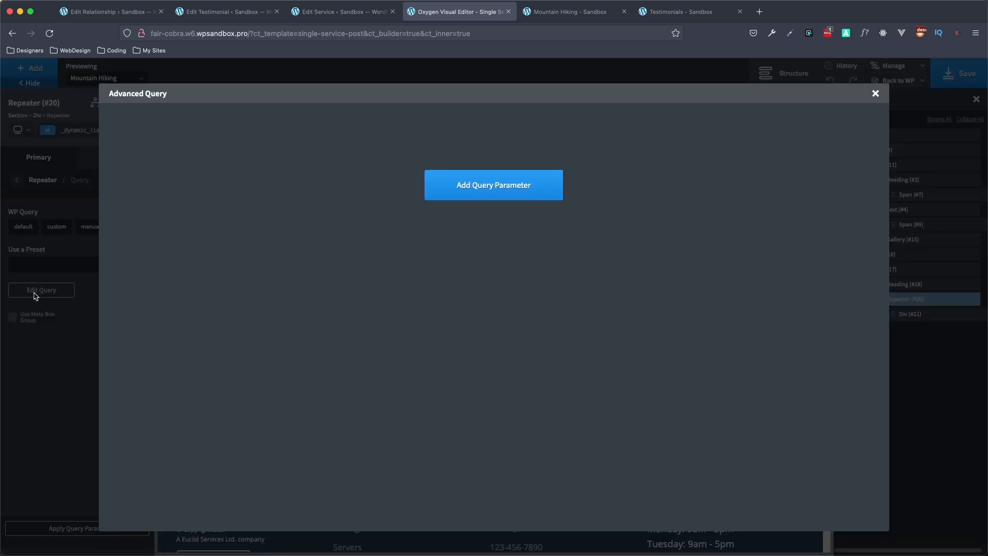
left_click(504, 194)
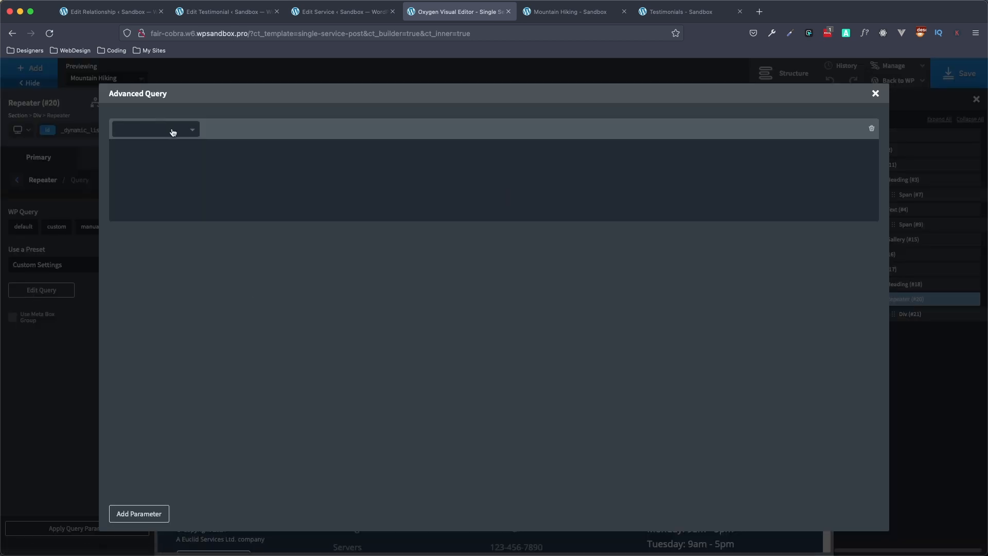
Step: Set the first query parameter to post_type and give it the value testimonial
left_click(192, 130)
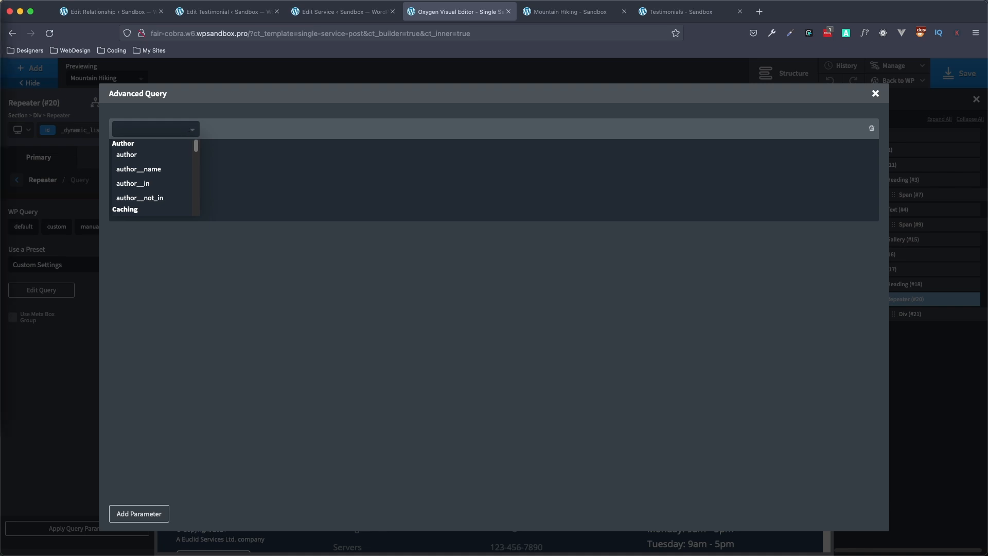
scroll(152, 181, "down", 1)
scroll(152, 181, "down", 10)
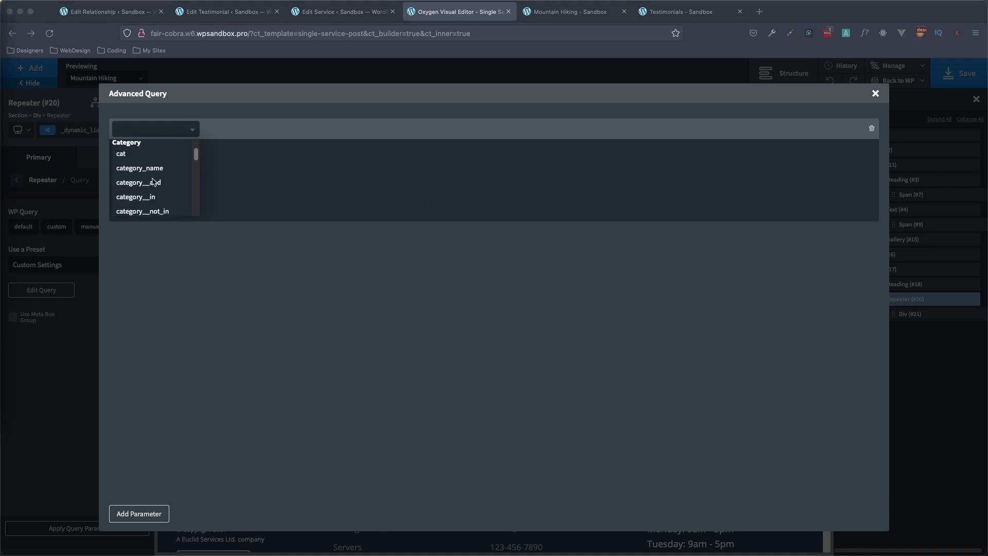
scroll(157, 183, "down", 8)
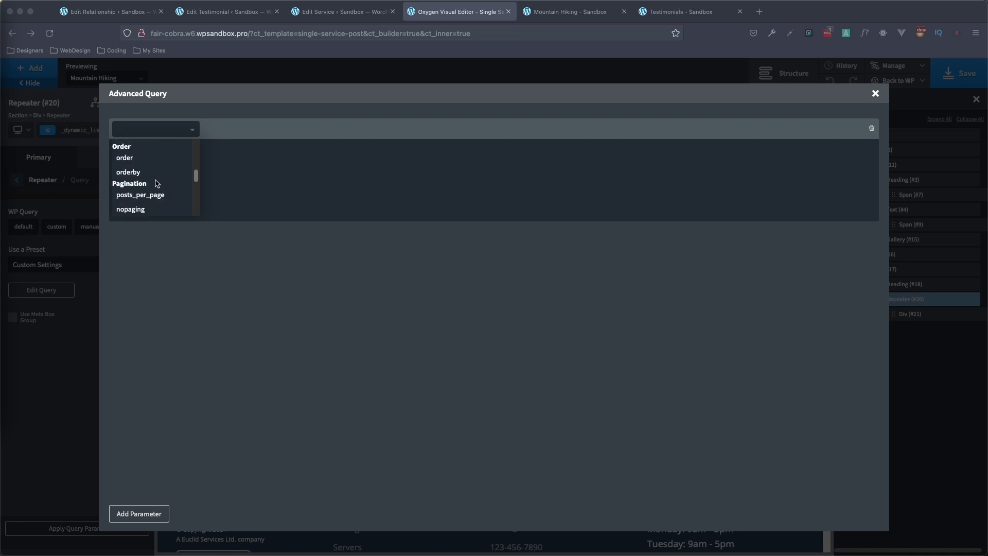
scroll(154, 184, "down", 1)
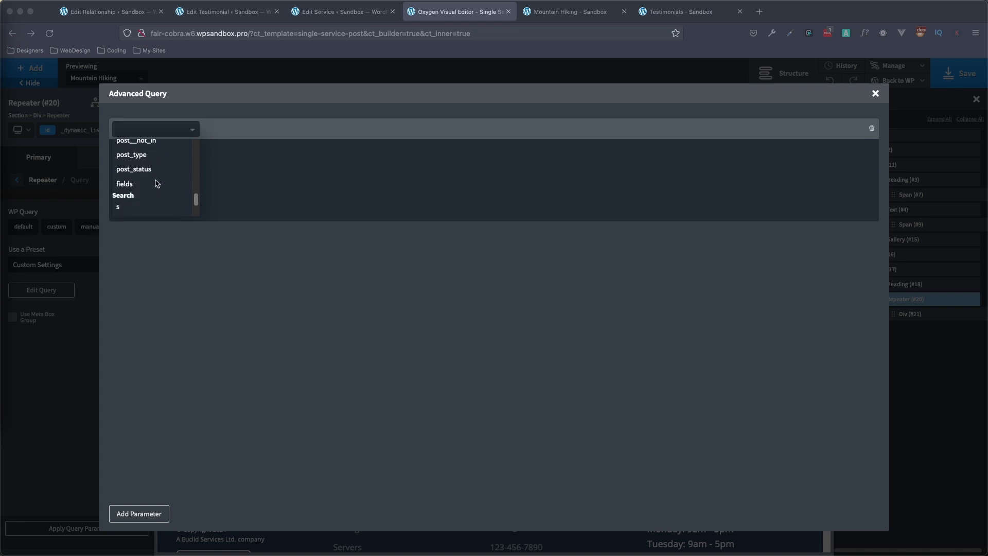
scroll(146, 185, "up", 2)
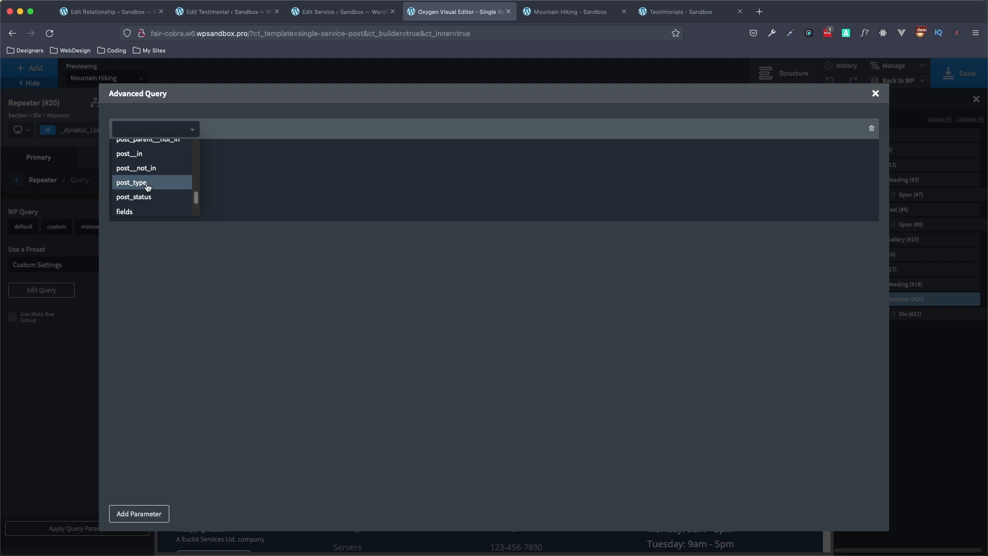
left_click(148, 186)
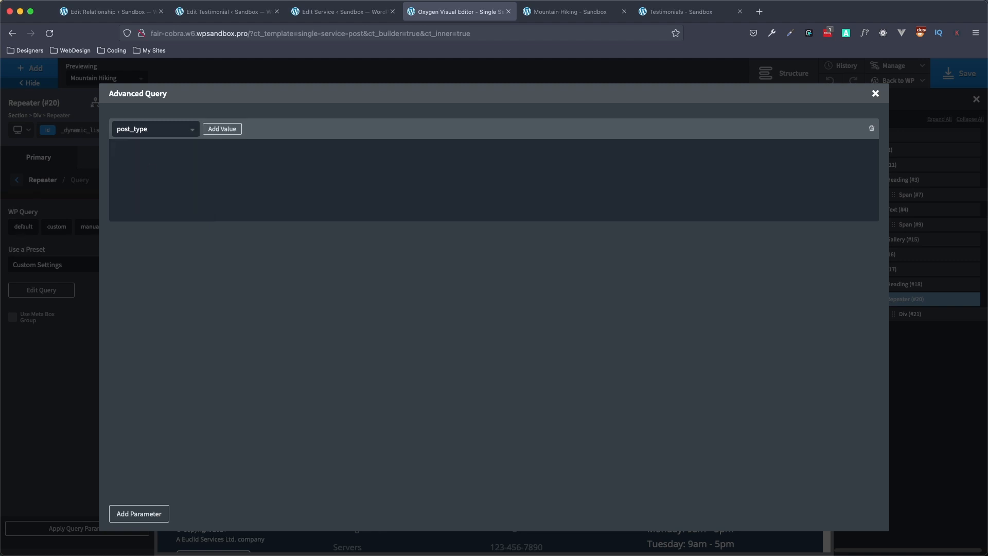
left_click(225, 133)
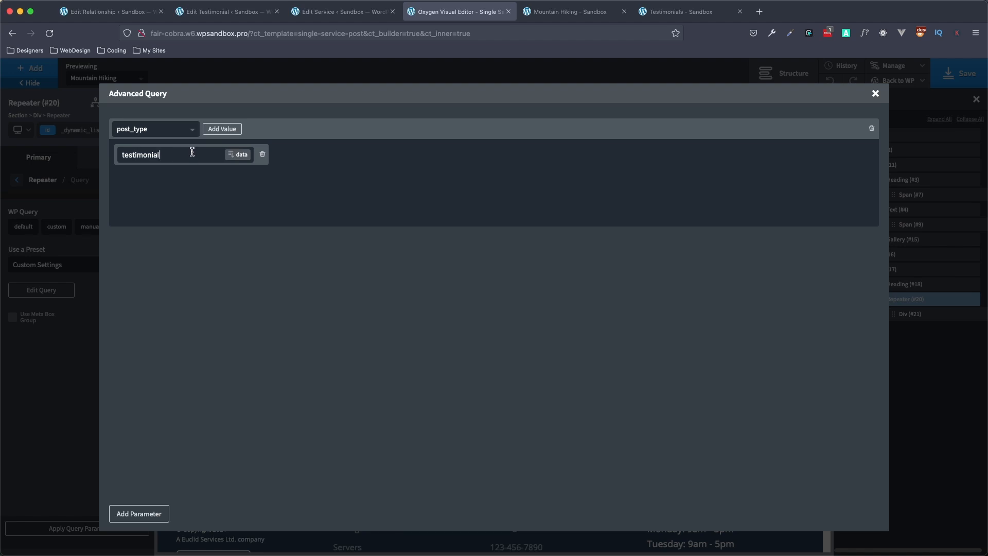
Step: Add a second query parameter, post__in, with one value and open the Meta Box field choices as dynamic data for it
left_click(132, 519)
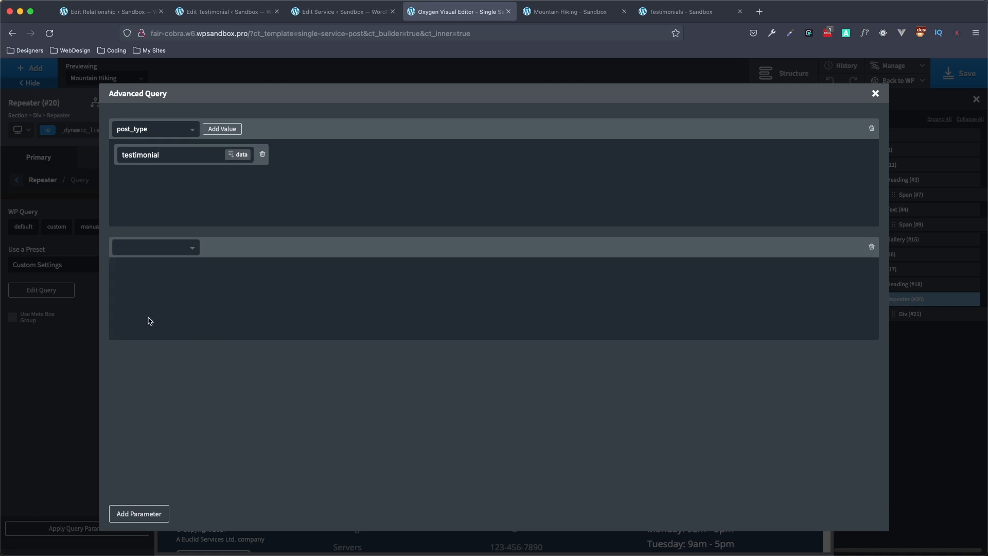
left_click(179, 254)
scroll(159, 301, "down", 5)
scroll(160, 301, "down", 3)
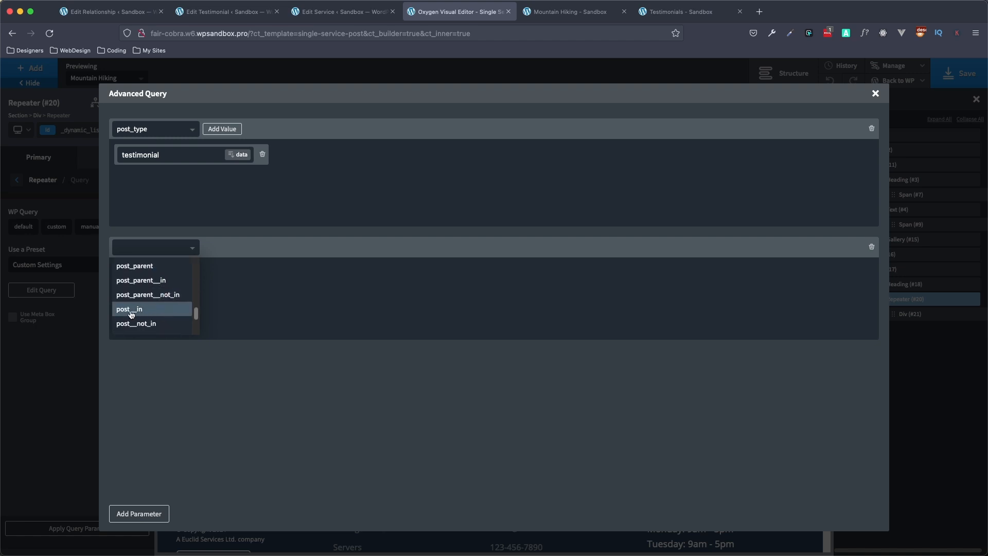
left_click(149, 311)
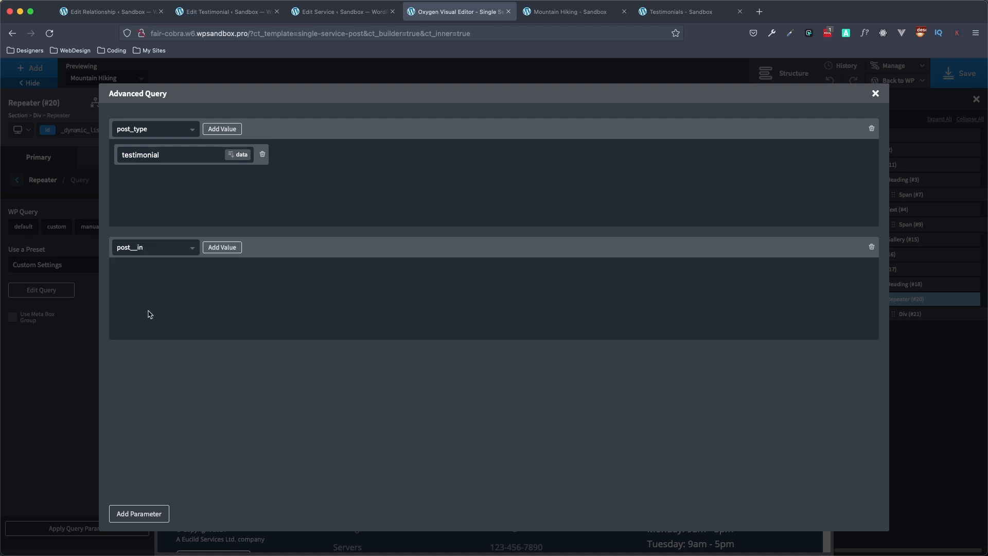
left_click(222, 248)
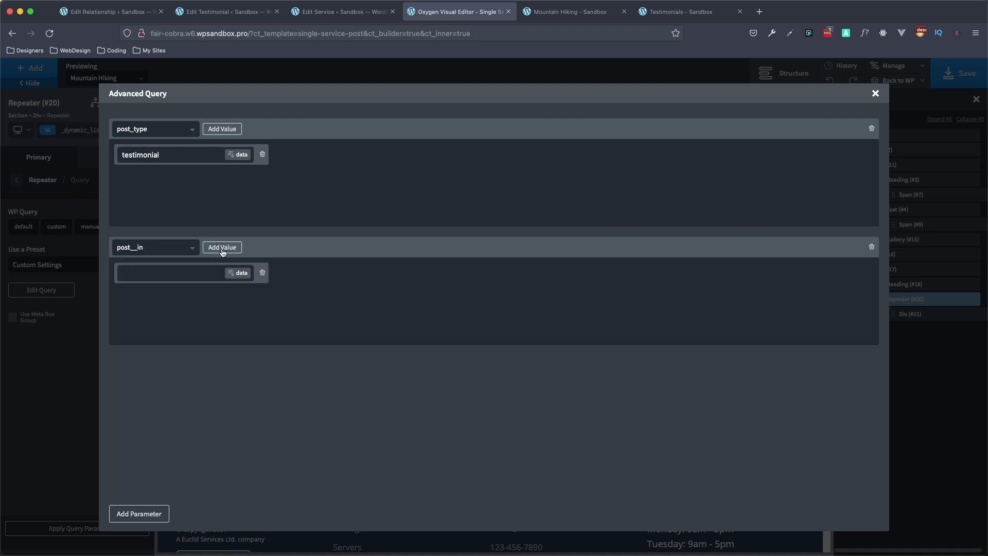
left_click(238, 274)
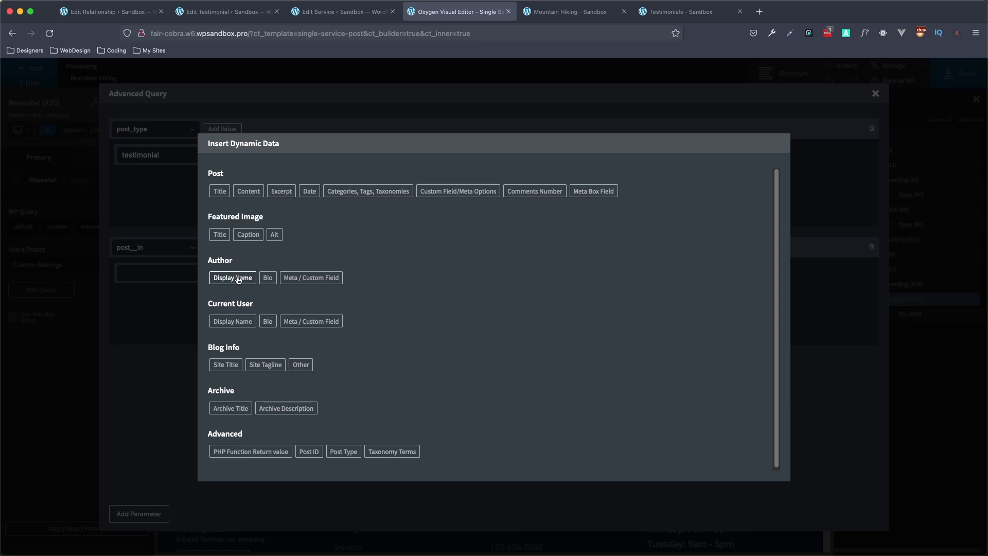
left_click(593, 192)
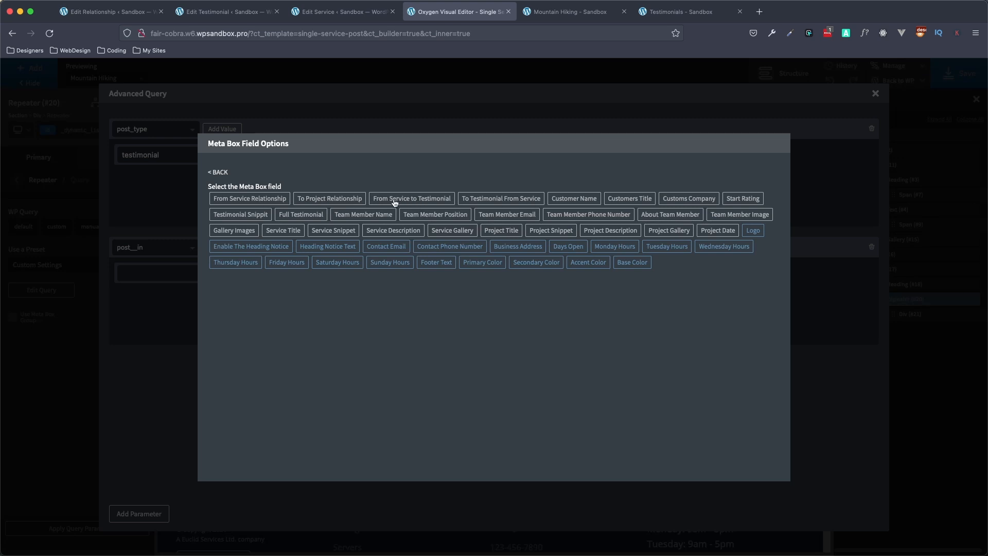
Step: Check the From field label in the Service to Testimonial relationship and the relationship fields on the Mountain Hiking service, and return to the Oxygen editor
left_click(95, 16)
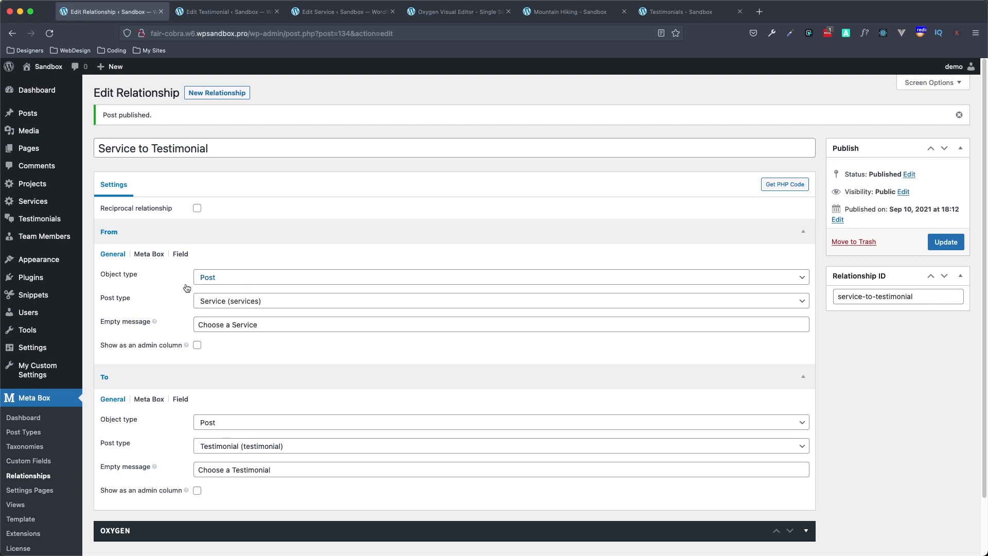
left_click(181, 255)
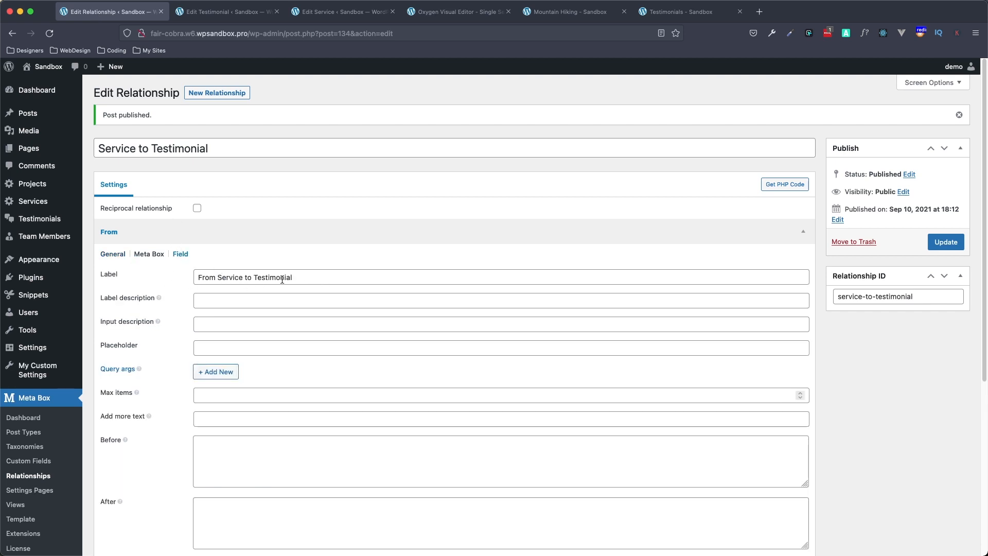
left_click(337, 11)
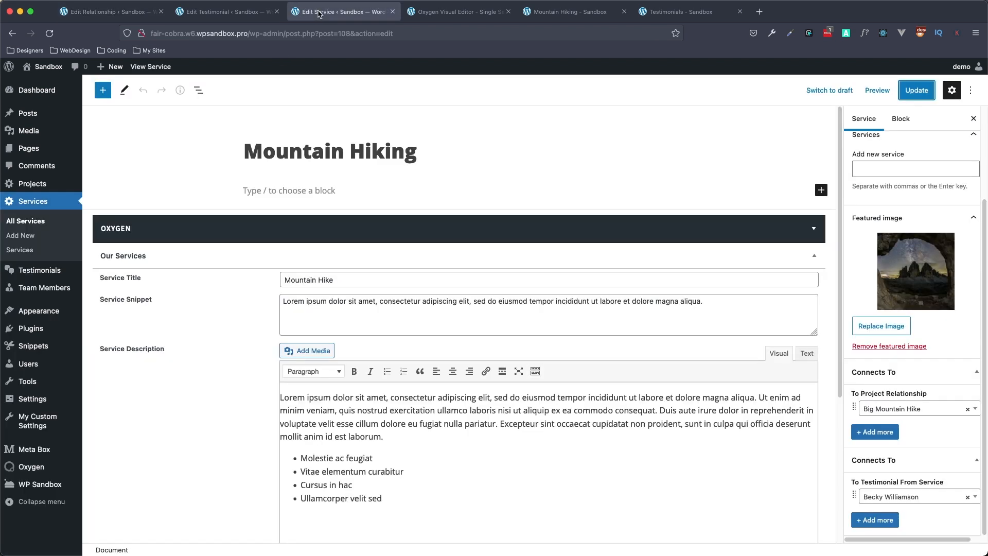
left_click(447, 14)
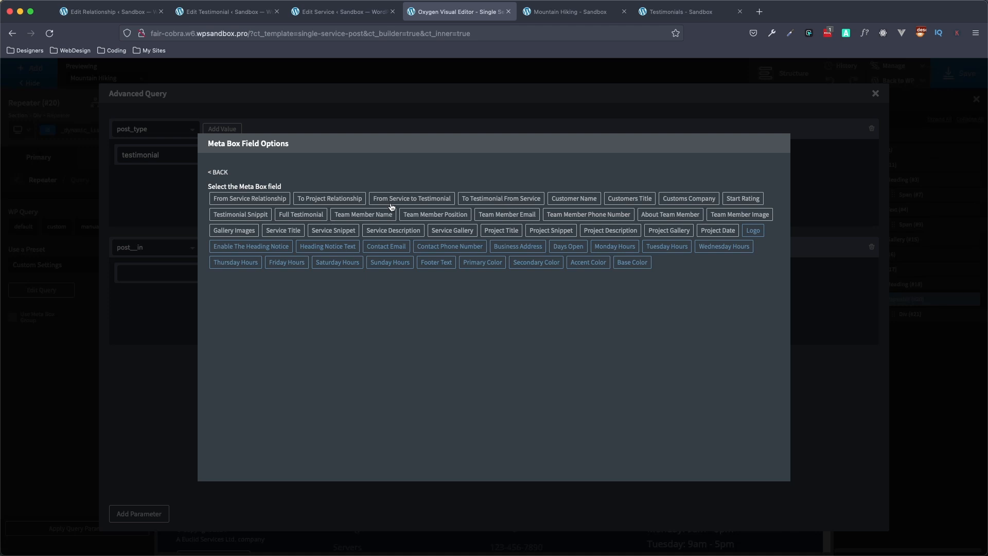
Step: Insert the To Testimonial From Service field as Post Object ID with commas for both separators, and apply the Repeater's query parameters
left_click(492, 200)
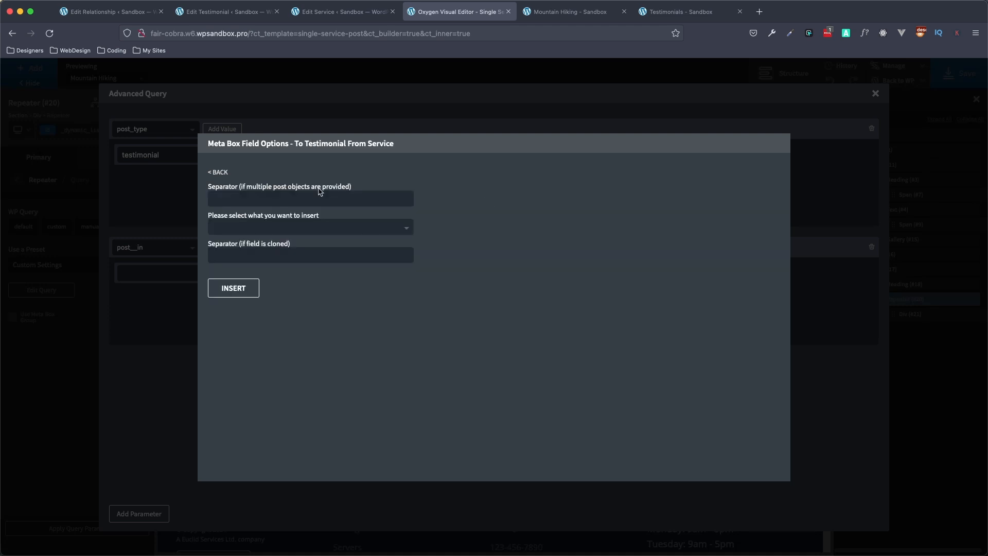
left_click(274, 198)
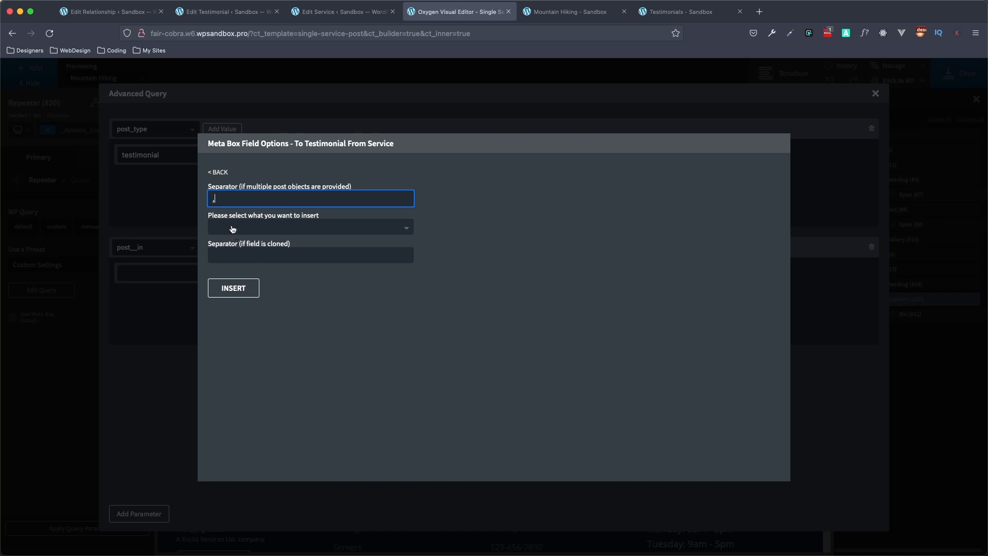
left_click(242, 256)
type(",")
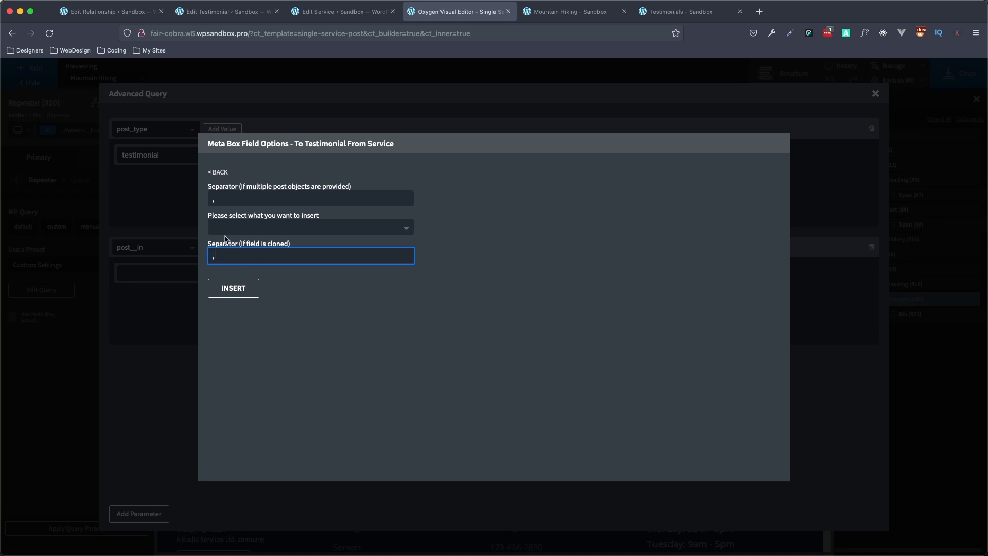
left_click(247, 228)
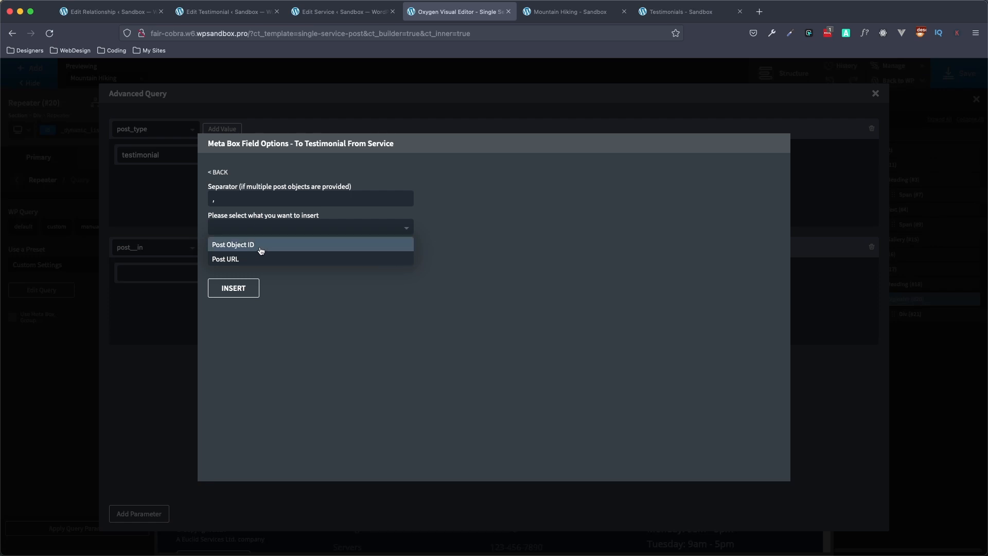
left_click(261, 245)
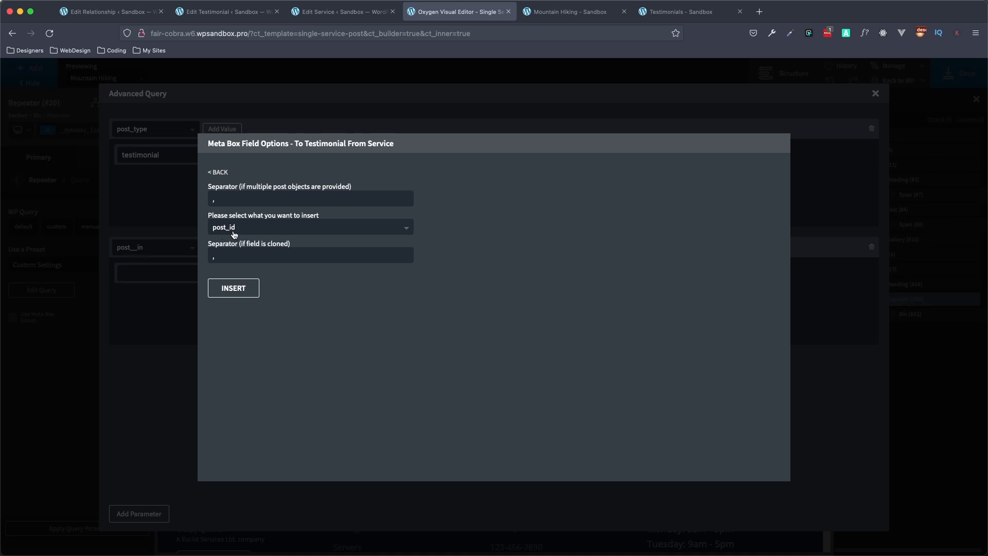
left_click(231, 294)
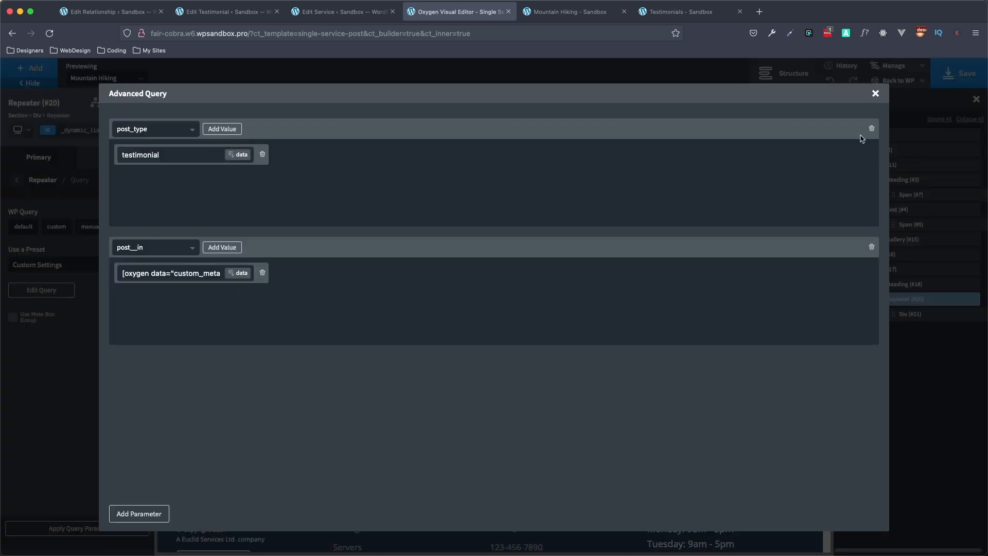
left_click(876, 94)
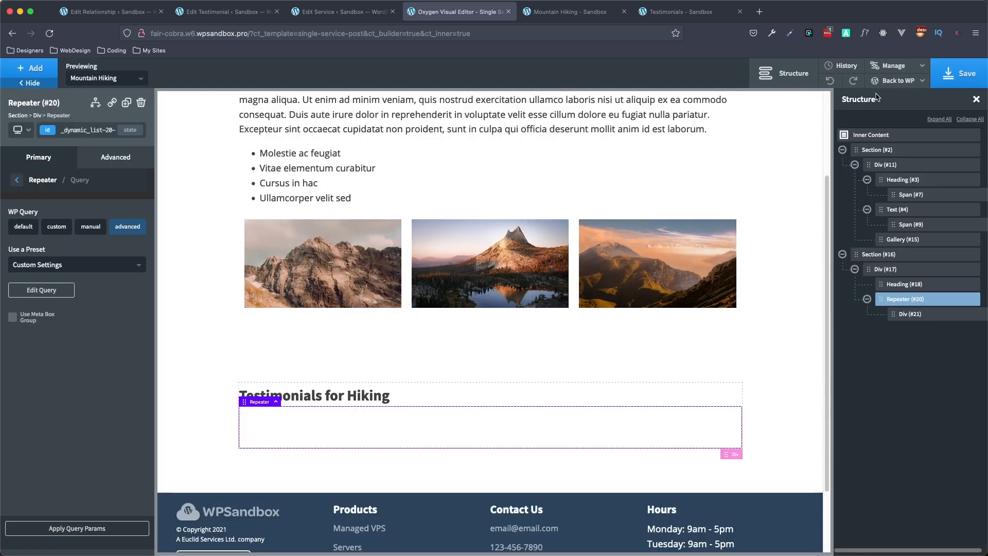
left_click(77, 529)
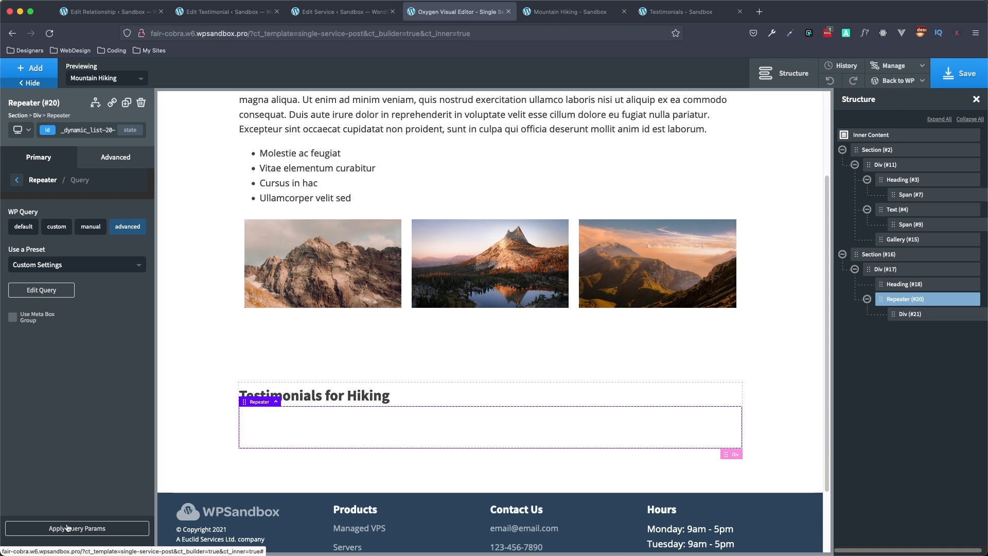
Step: Add a Text element inside the Repeater's Div and duplicate it twice
left_click(934, 314)
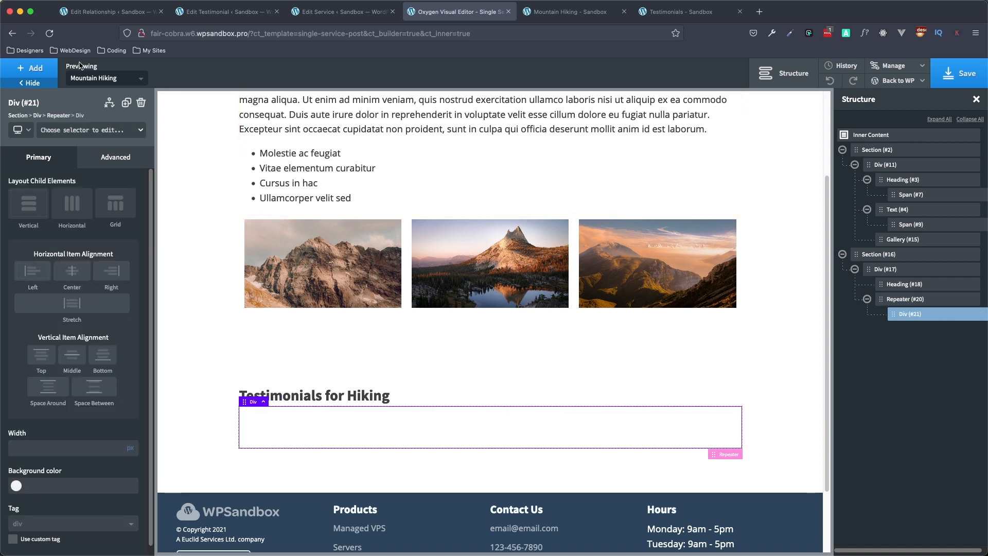
left_click(37, 72)
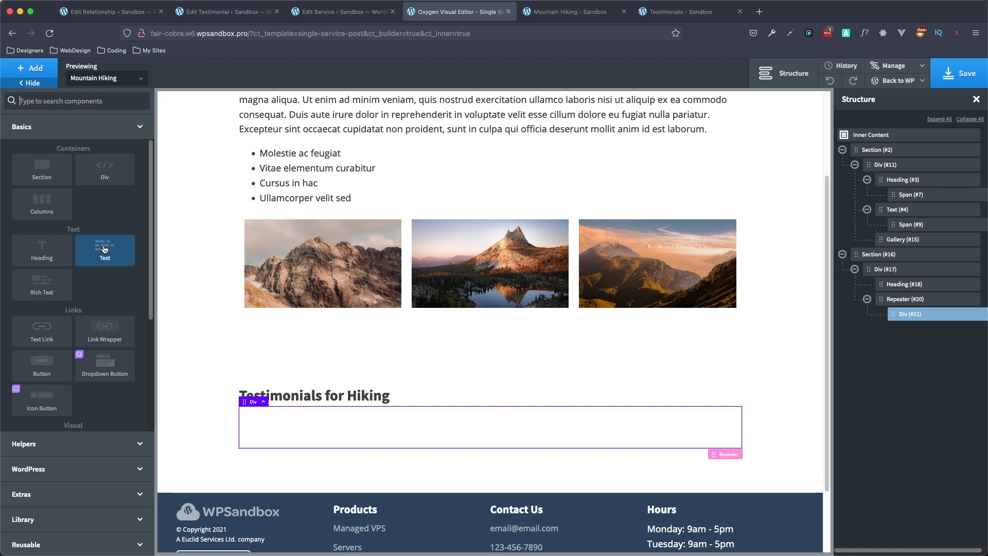
left_click(105, 250)
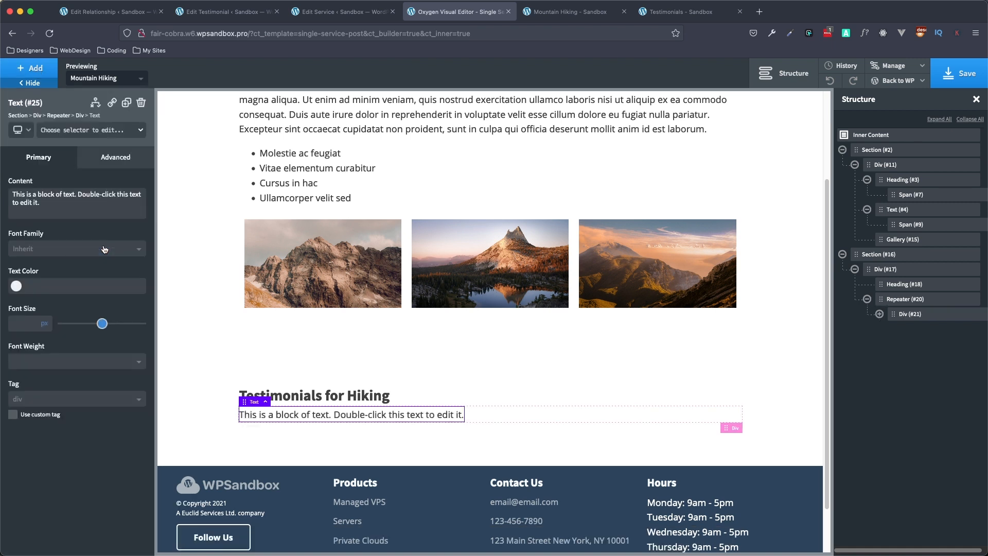
left_click(127, 107)
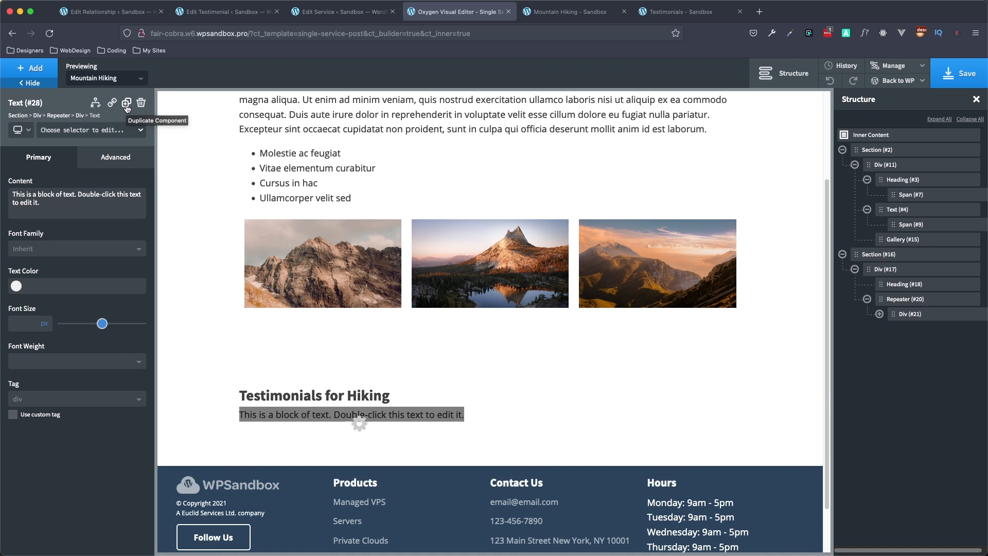
left_click(127, 107)
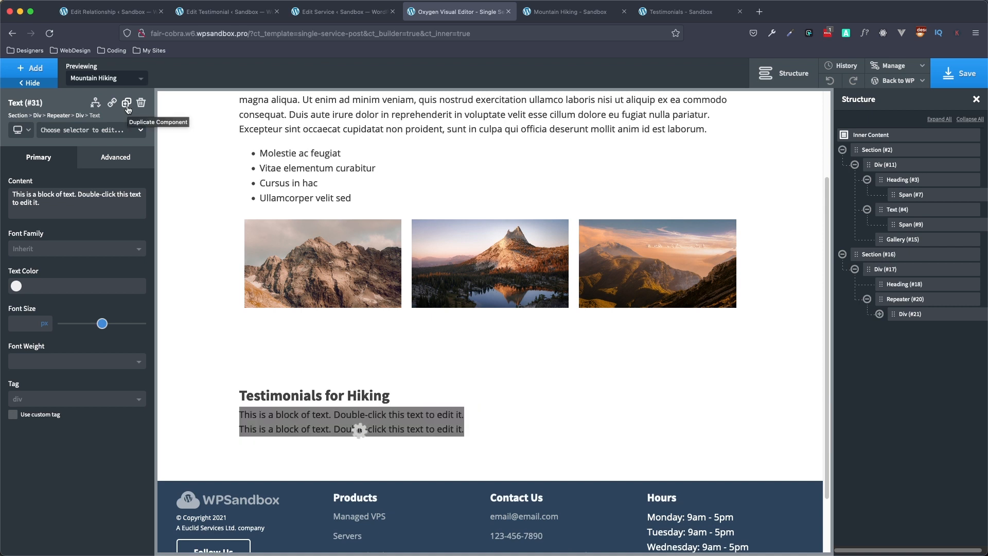
Step: Review the fields on the testimonial and Mountain Hiking service edit pages, and return to the Oxygen editor
left_click(226, 15)
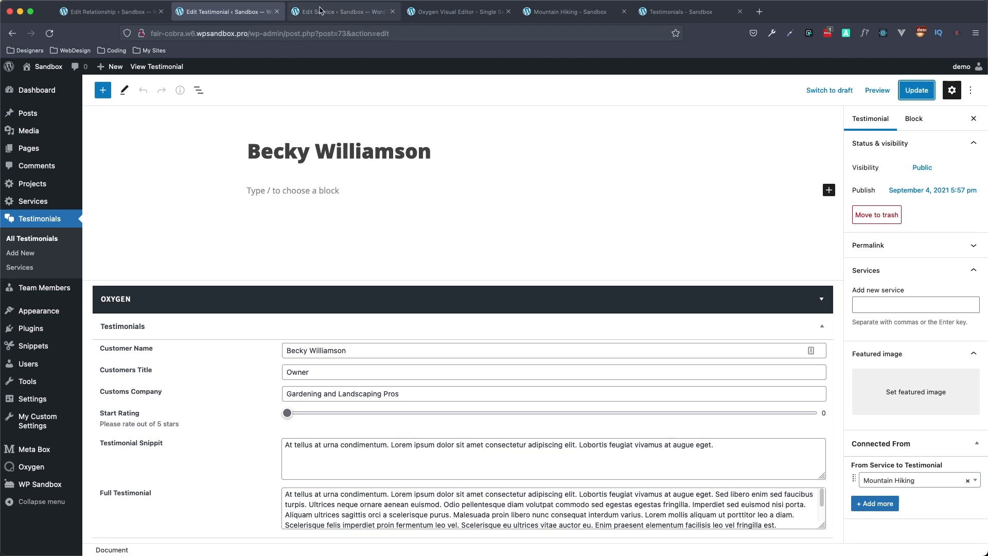
left_click(320, 11)
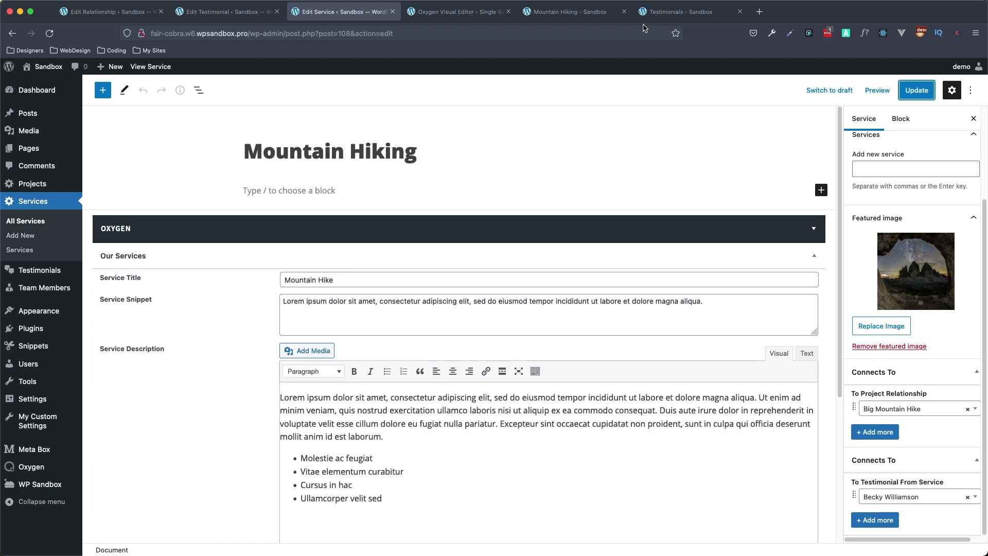
left_click(458, 11)
Step: Replace the first placeholder text in the Repeater's Div with the Testimonial Snippit Meta Box field
double_click(295, 413)
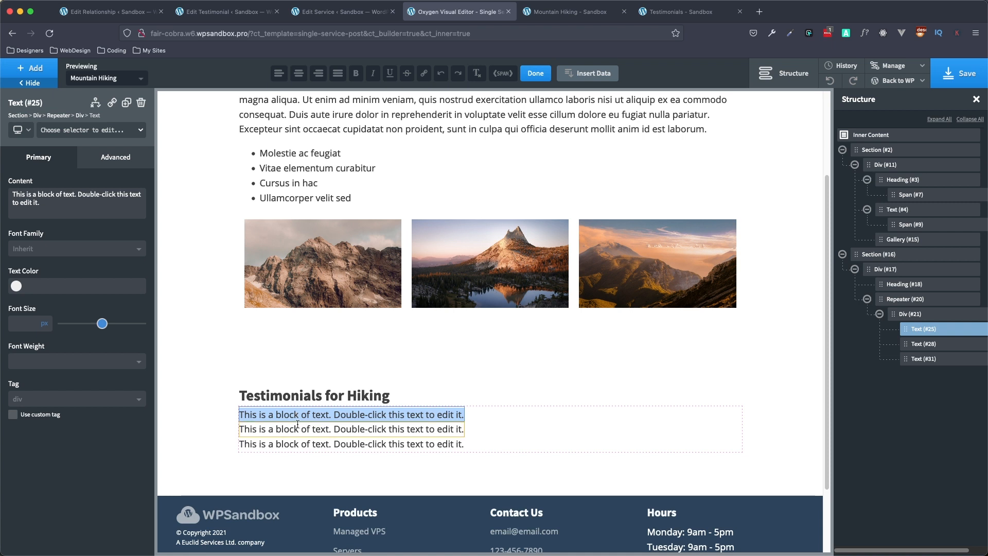
left_click(584, 80)
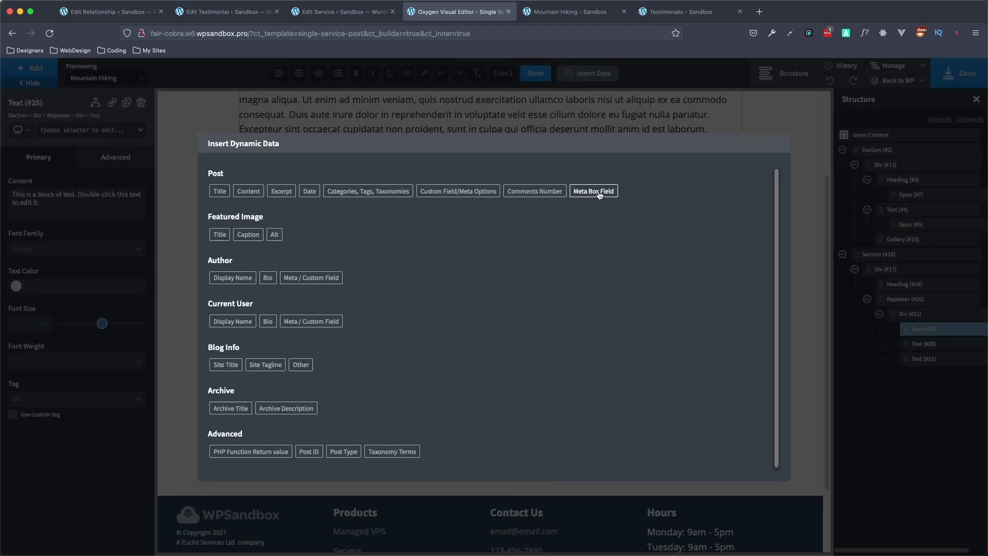
left_click(599, 193)
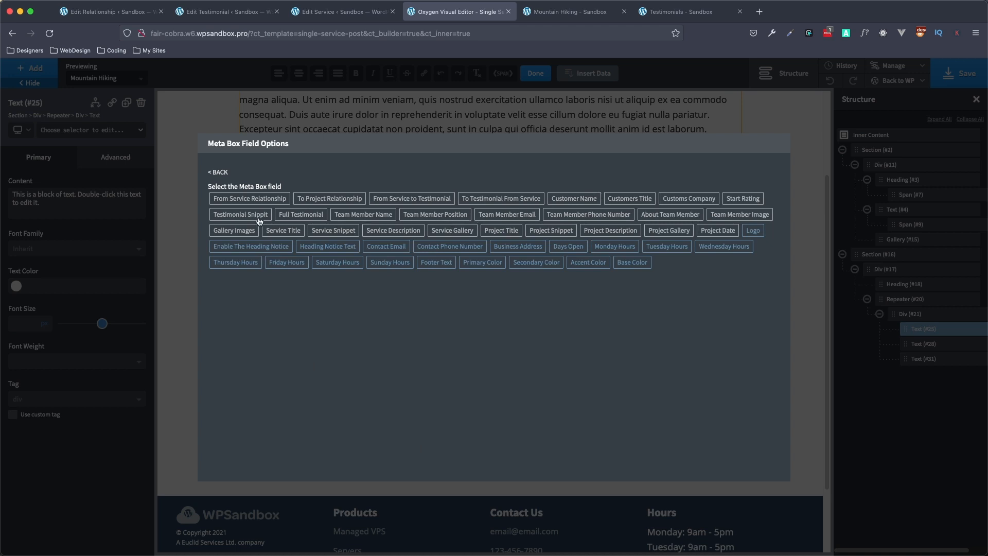
left_click(240, 215)
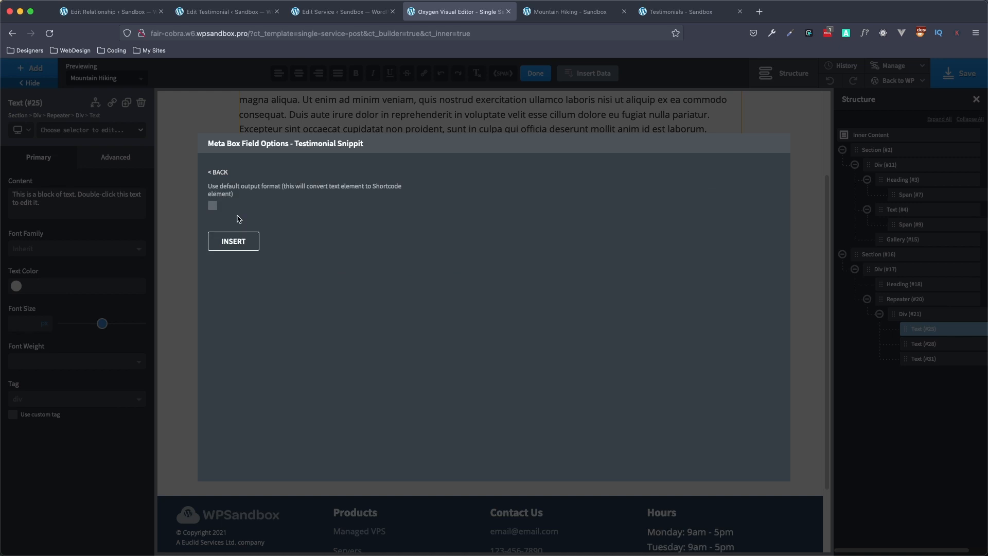
left_click(238, 241)
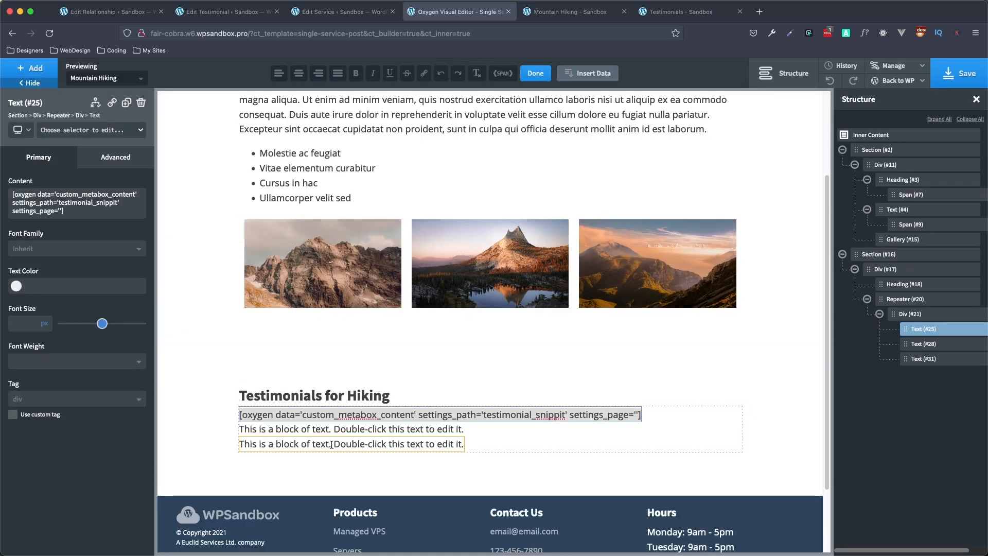
left_click(536, 73)
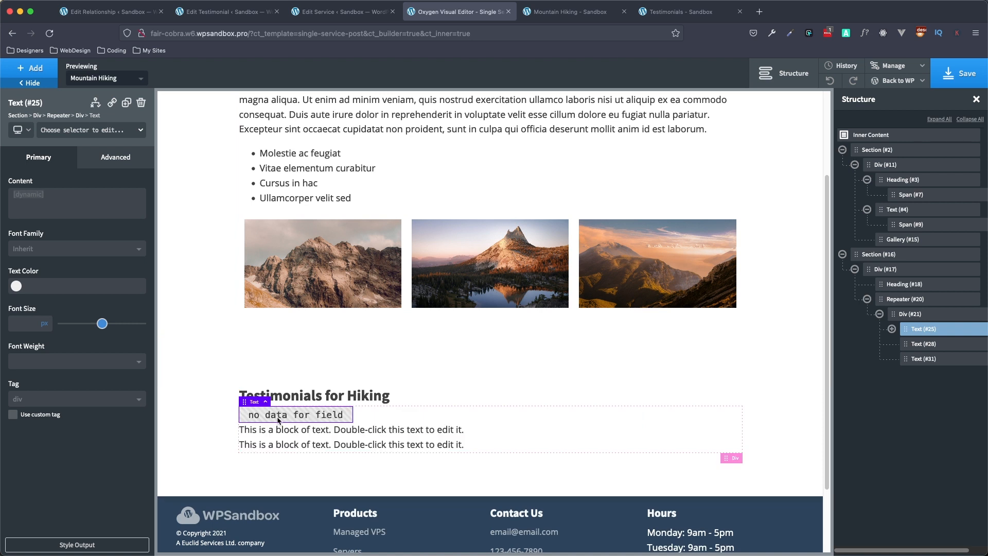
Step: Replace the second placeholder text in the Repeater's Div with the Customer Name Meta Box field
double_click(300, 430)
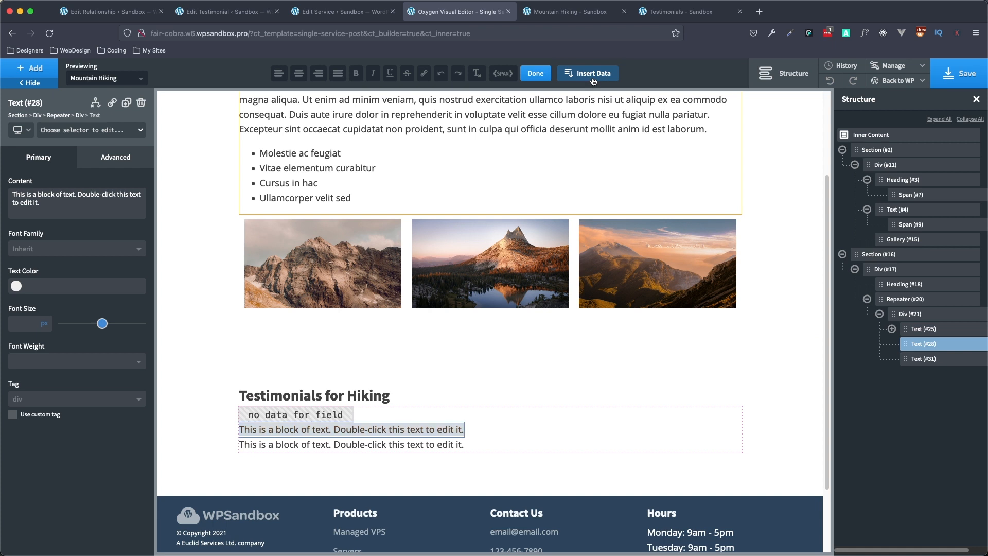
left_click(594, 73)
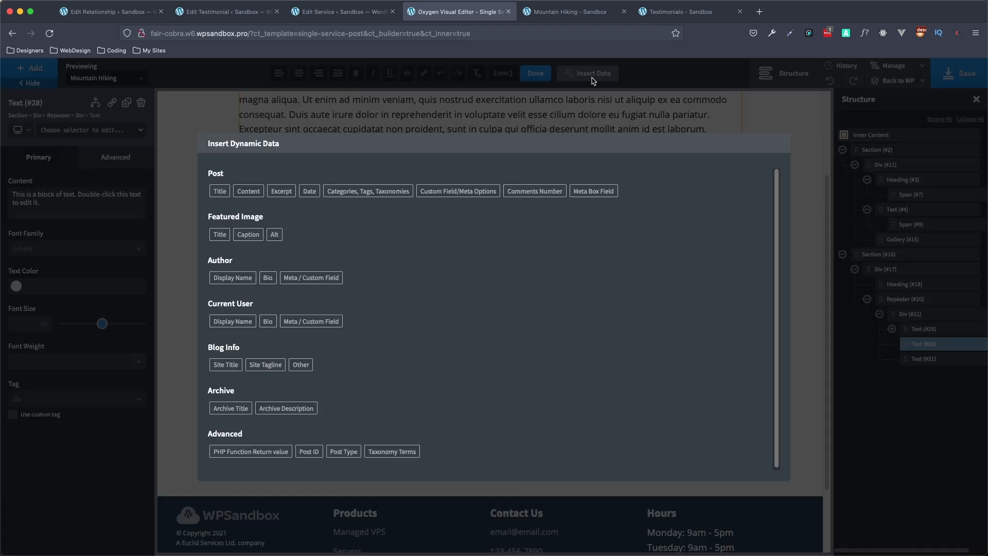
left_click(593, 191)
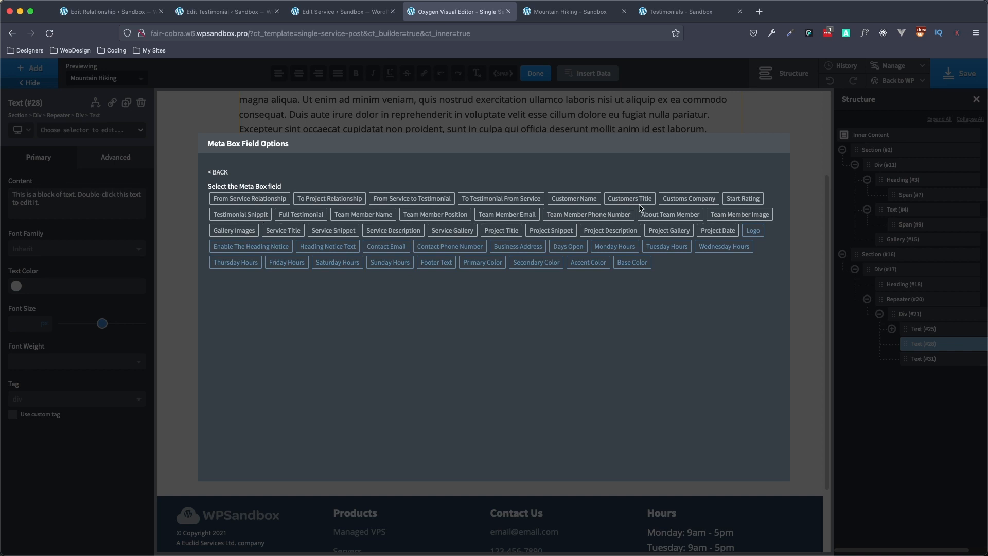
left_click(580, 204)
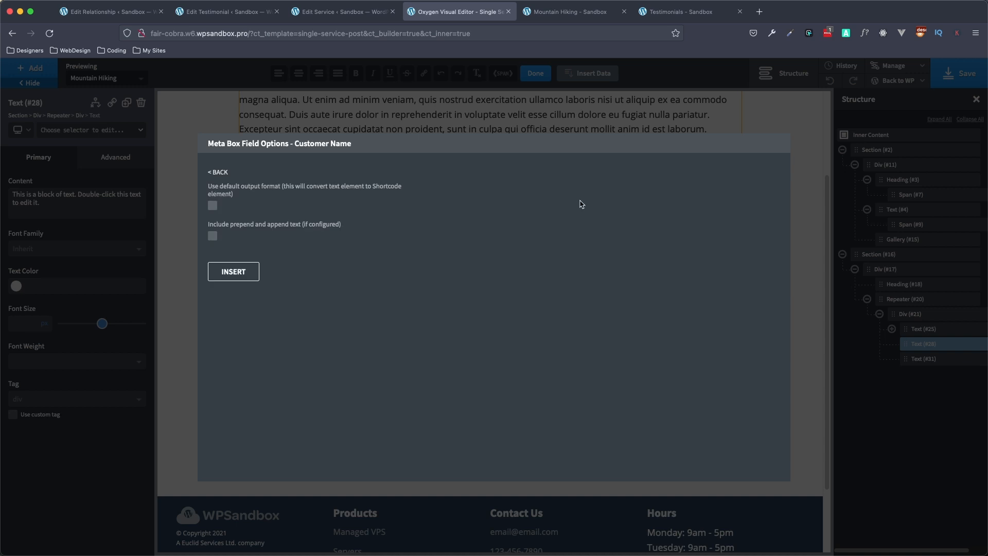
left_click(246, 275)
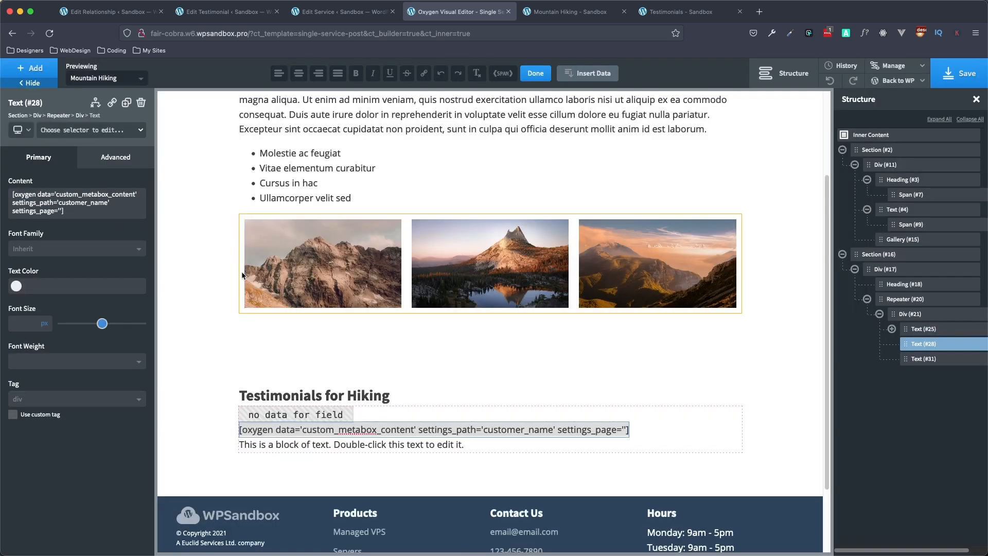
left_click(535, 73)
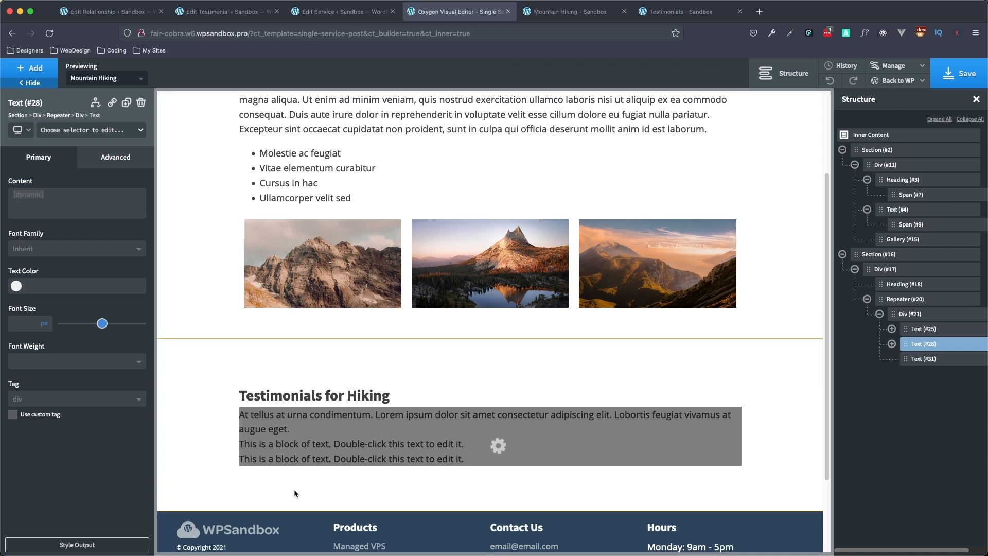
Step: Replace the third placeholder text in the Repeater's Div with the Customs Company Meta Box field
left_click(331, 446)
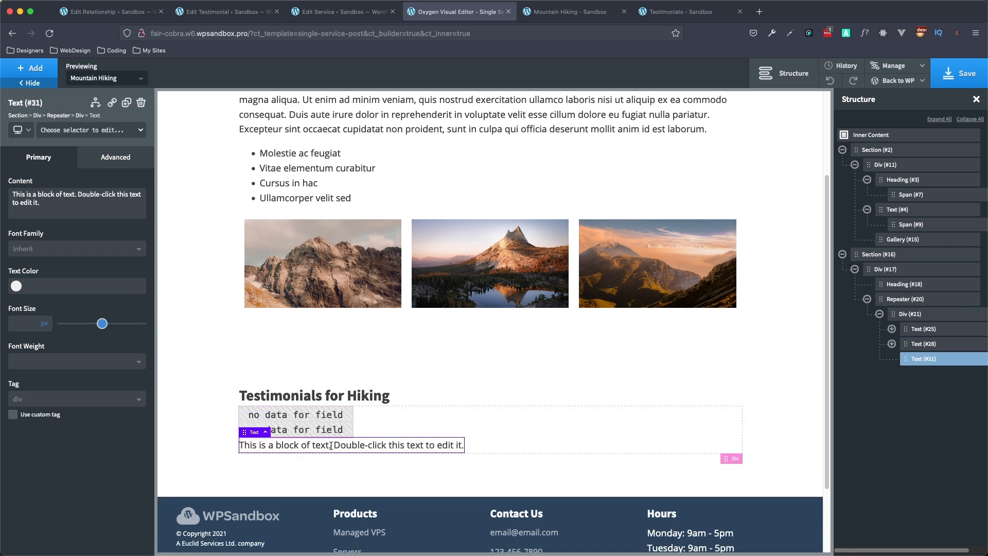
double_click(330, 445)
left_click(586, 75)
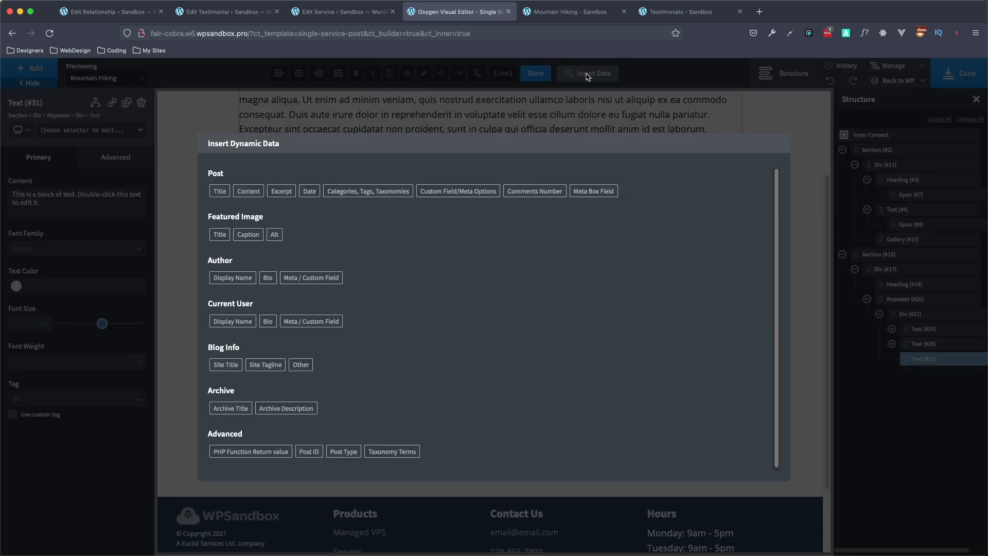
left_click(590, 195)
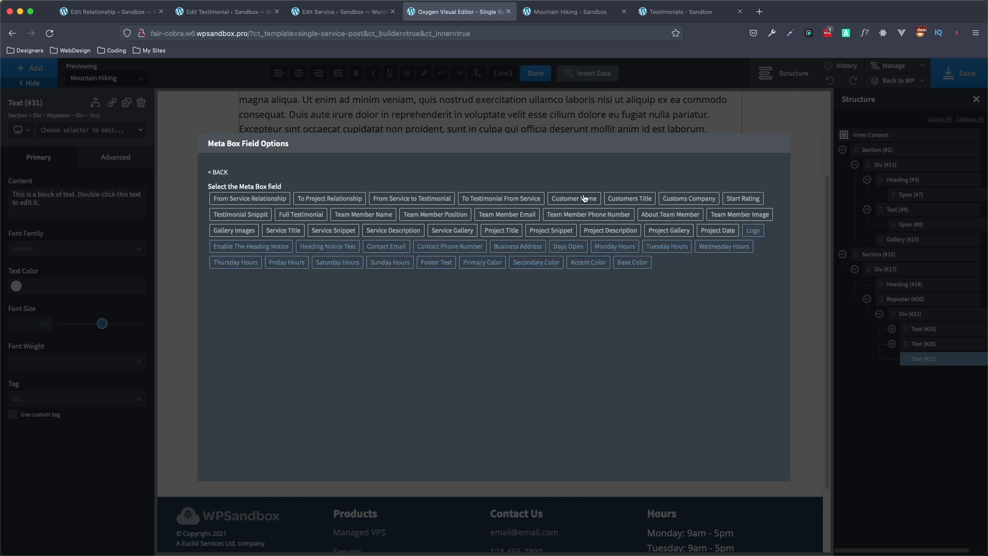
left_click(688, 202)
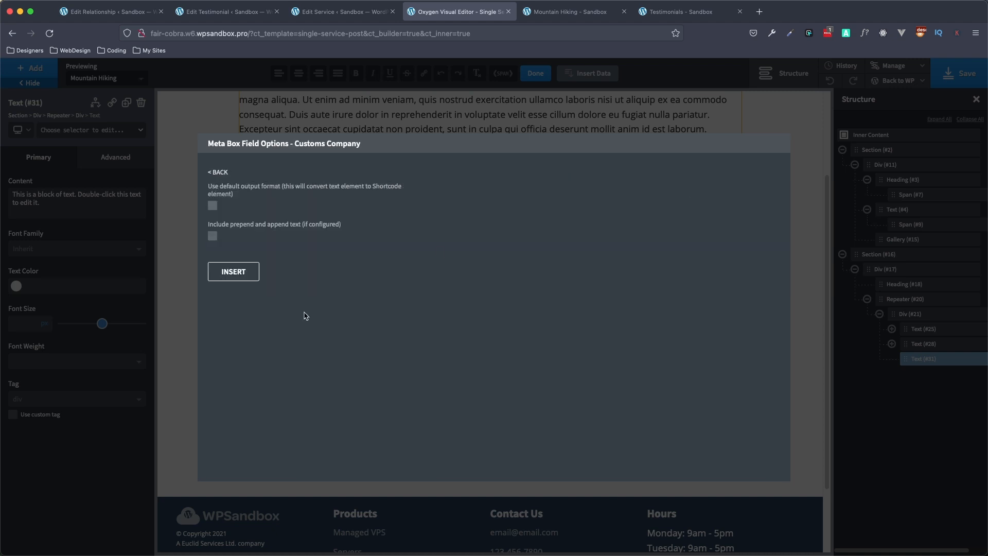
left_click(243, 276)
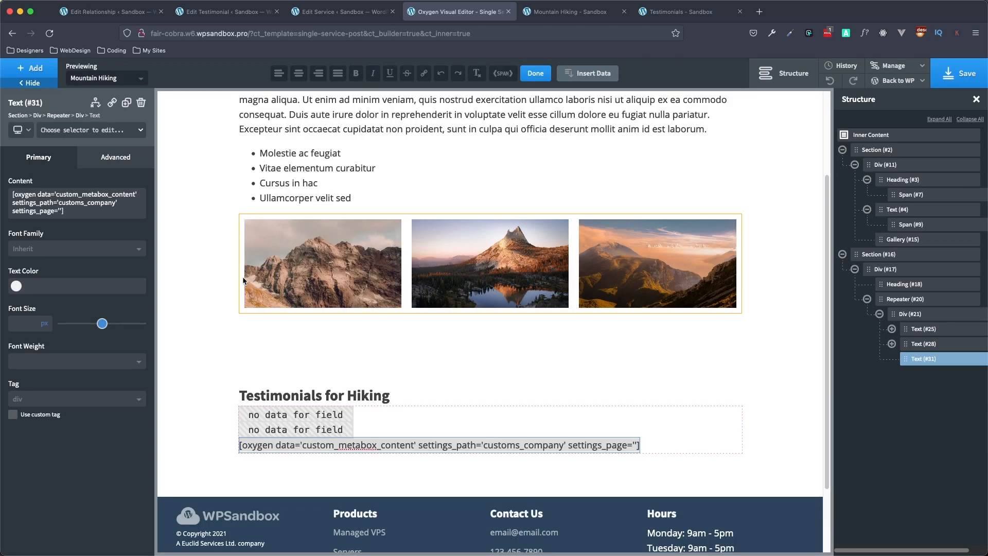
left_click(535, 74)
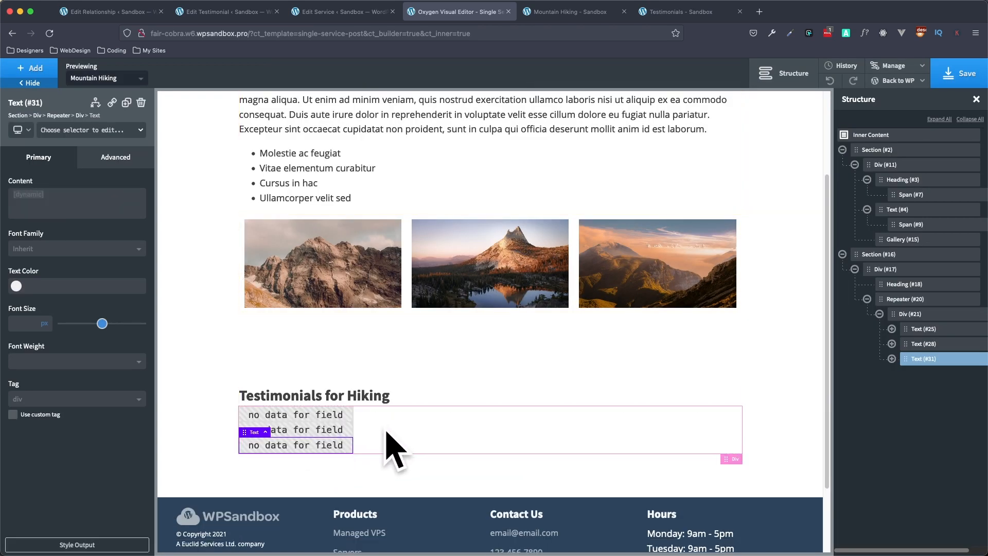
Step: Save the template and check the testimonials section on the reloaded Mountain Hiking page
left_click(956, 77)
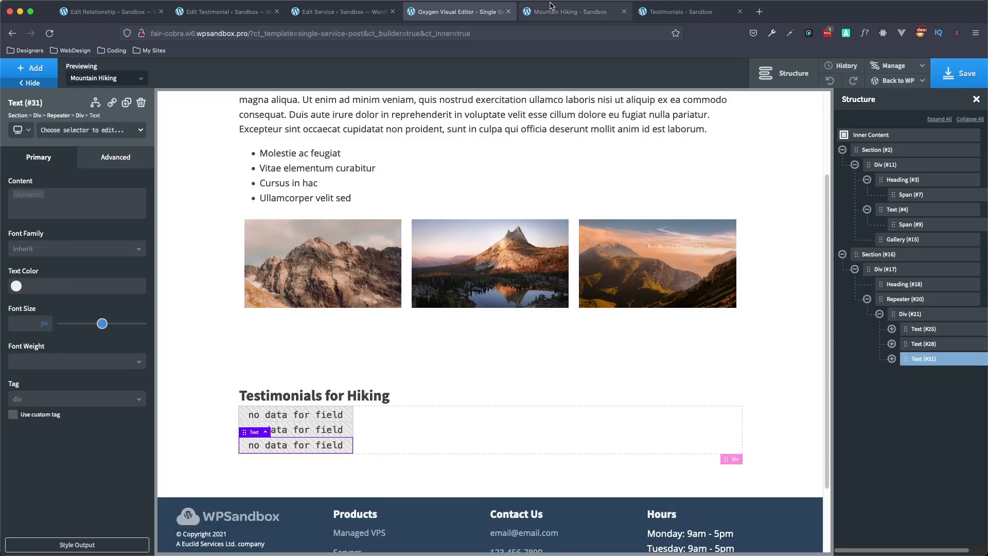
left_click(554, 16)
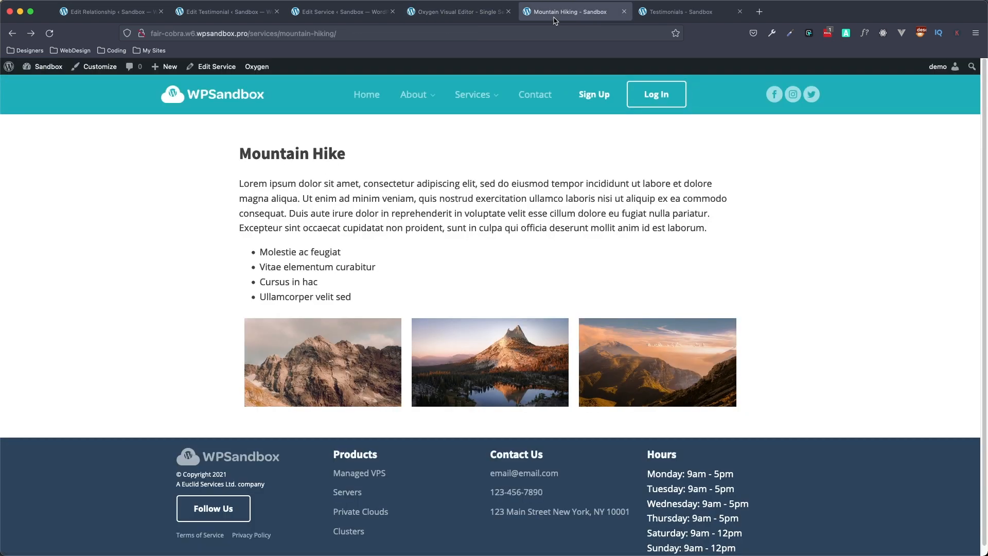
left_click(49, 33)
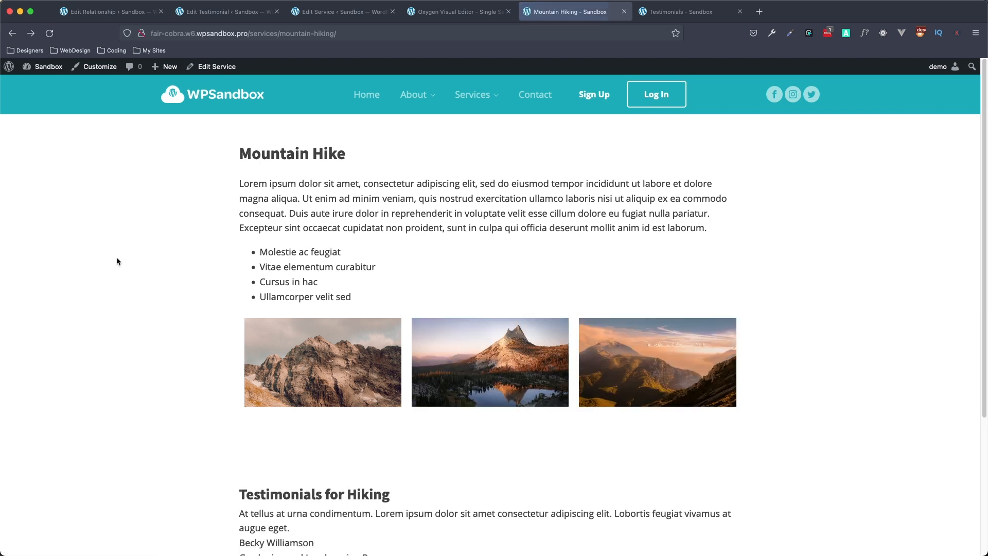
scroll(129, 268, "down", 5)
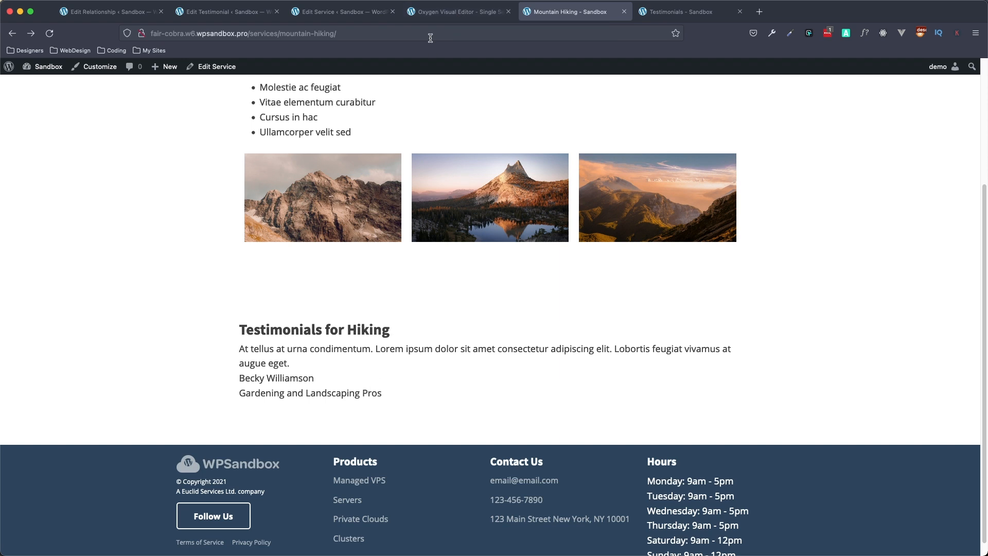
Step: Back in the Oxygen editor, enable the Repeater's grid layout with 2 columns and 50 px column and row gaps
left_click(466, 9)
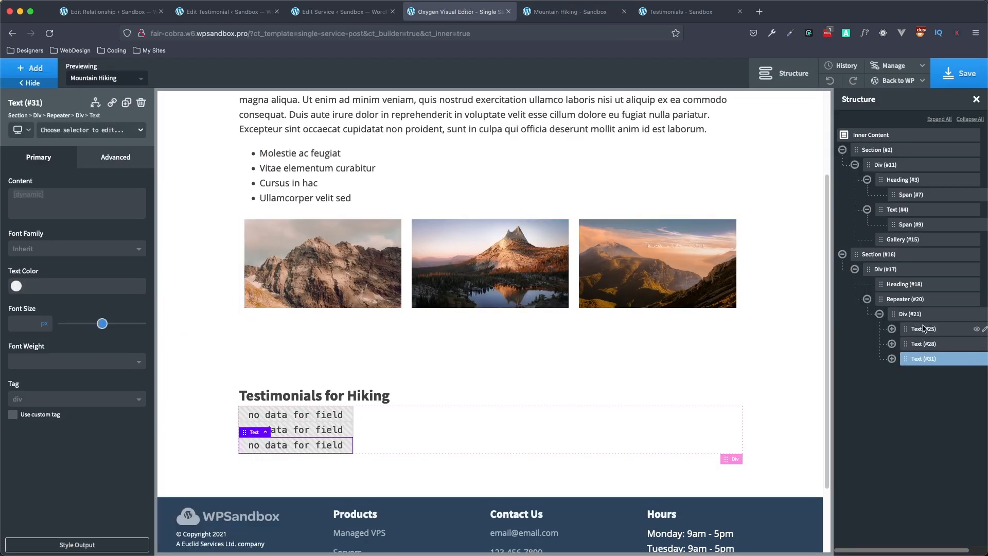
left_click(916, 301)
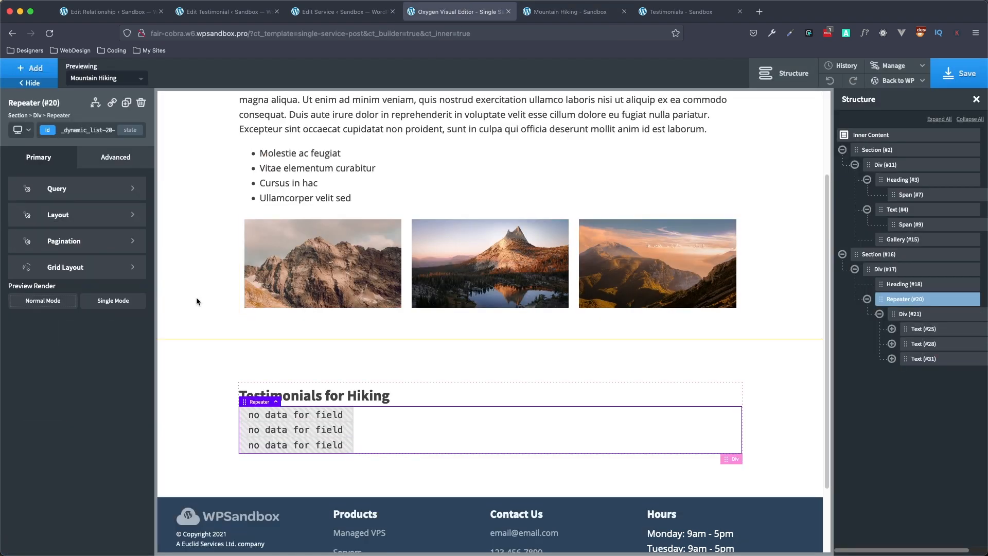
left_click(67, 266)
left_click(12, 215)
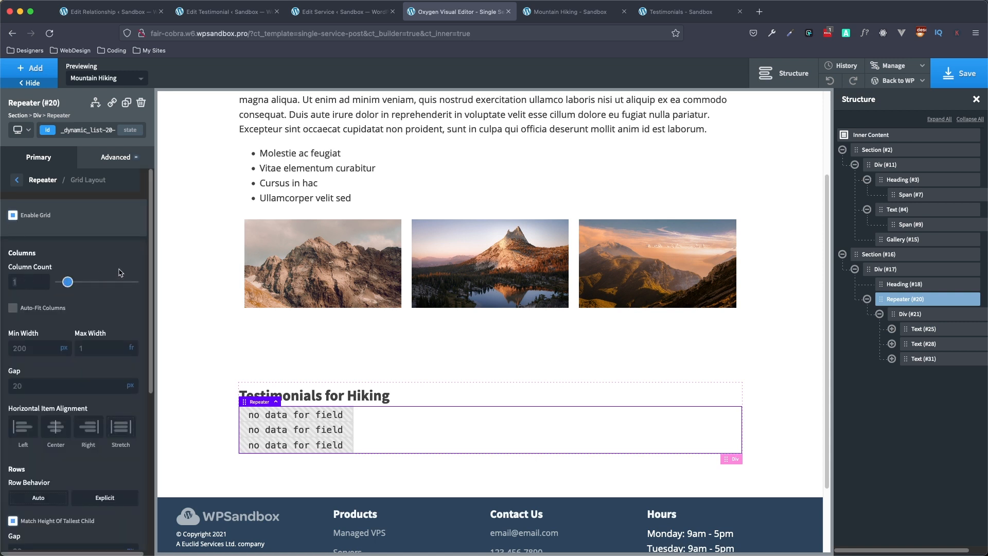
type("2")
double_click(45, 386)
type("50")
scroll(49, 391, "down", 4)
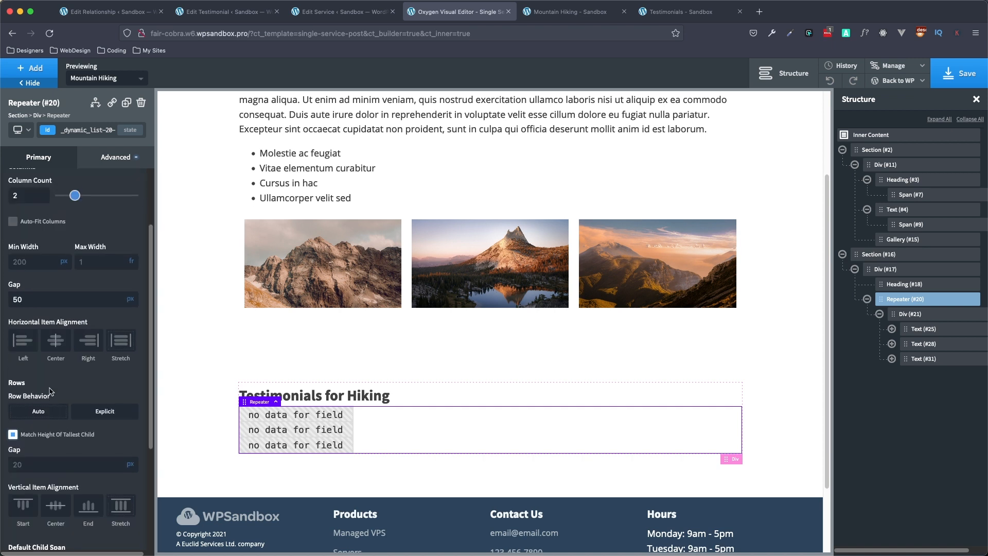
left_click(52, 453)
type("50")
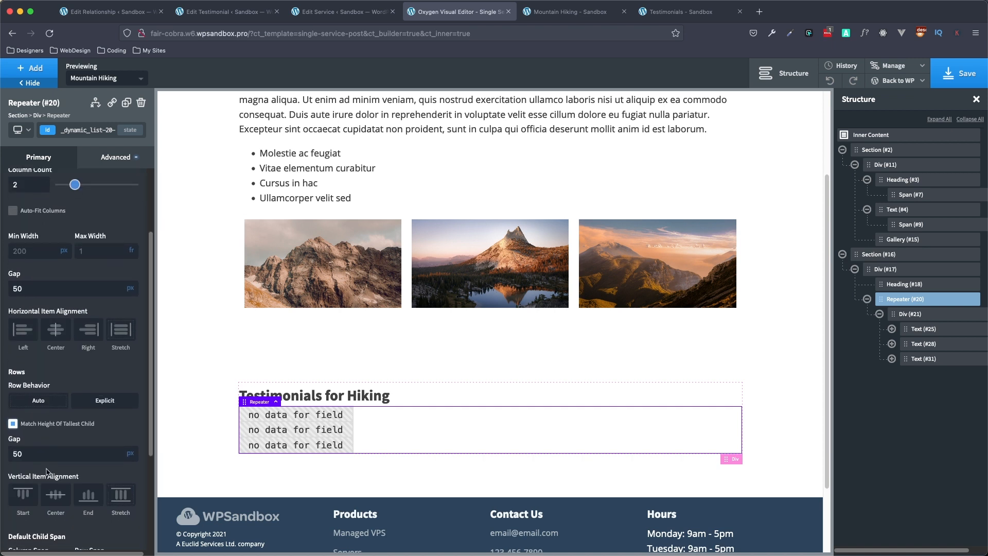
Step: Set the padding of the Div inside the Repeater to 2 rem on all sides
left_click(932, 318)
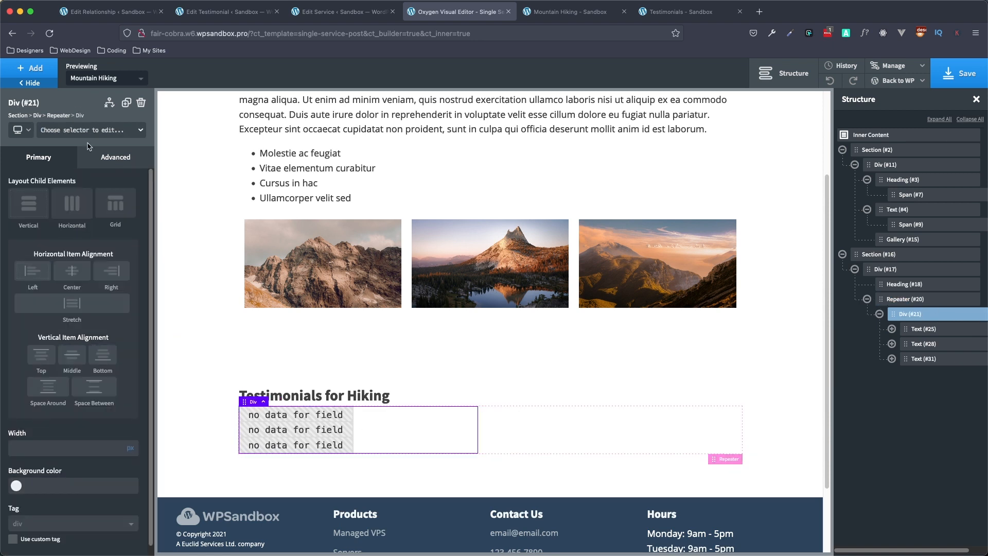
left_click(124, 164)
left_click(69, 215)
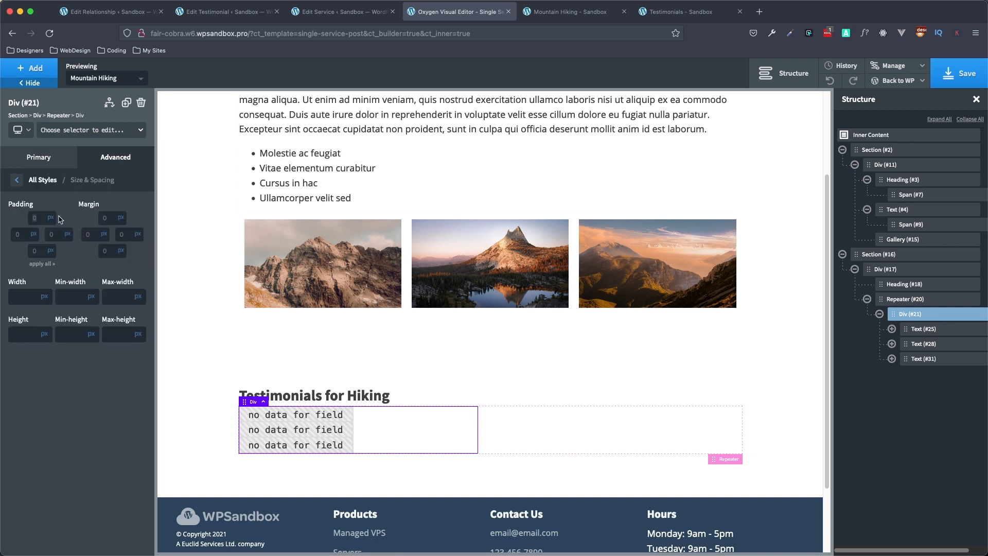
left_click(54, 218)
type("2")
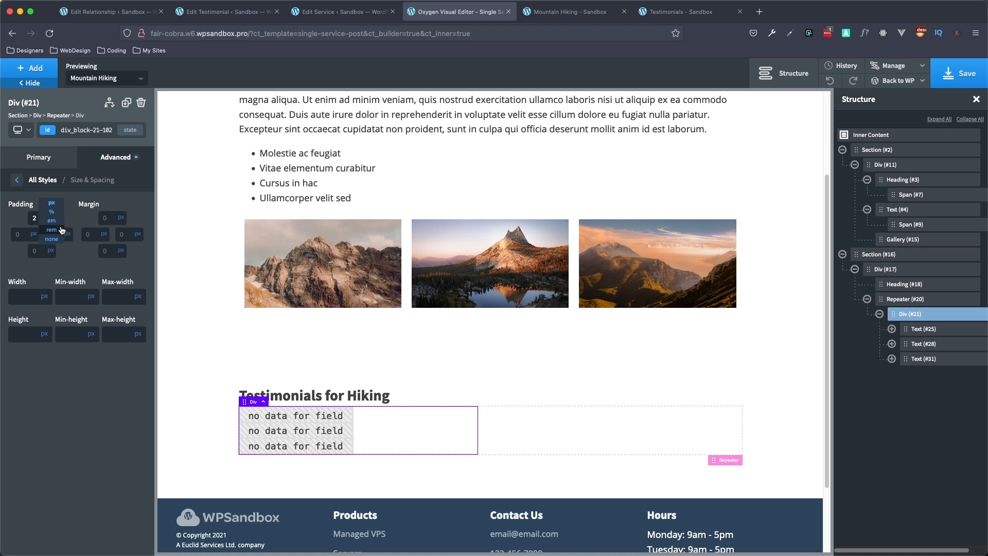
left_click(62, 230)
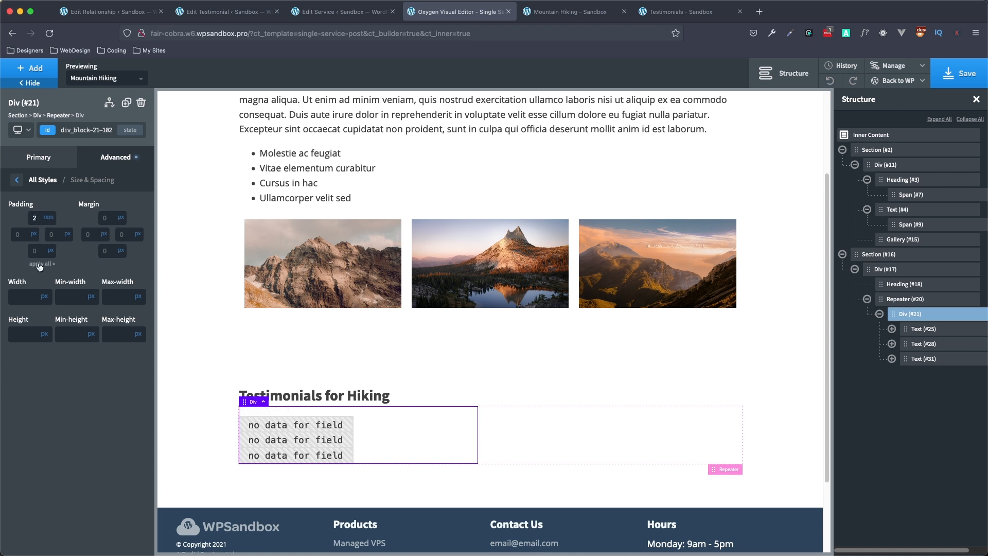
left_click(40, 264)
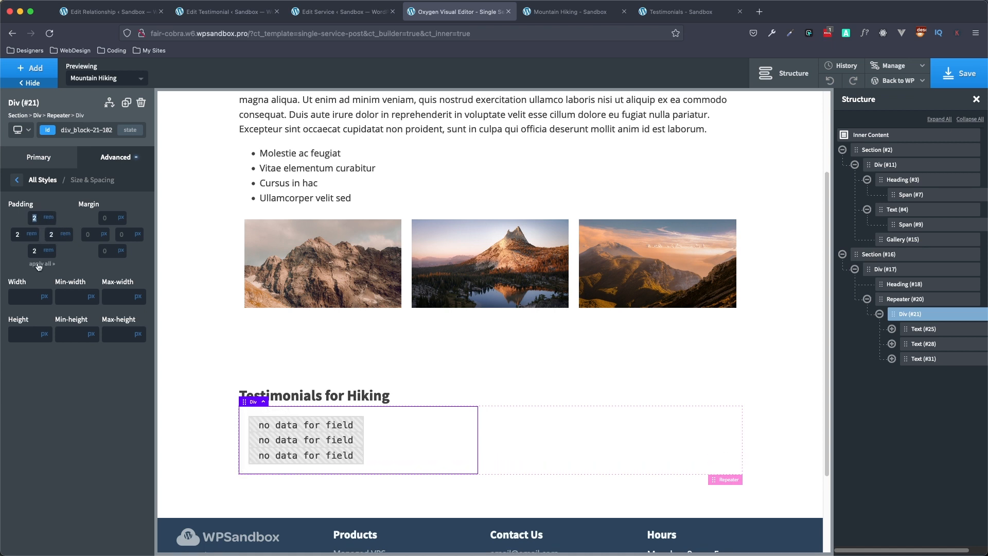
Step: Set the bottom margin of the first Text element in the Repeater's Div to 2 rem
left_click(932, 334)
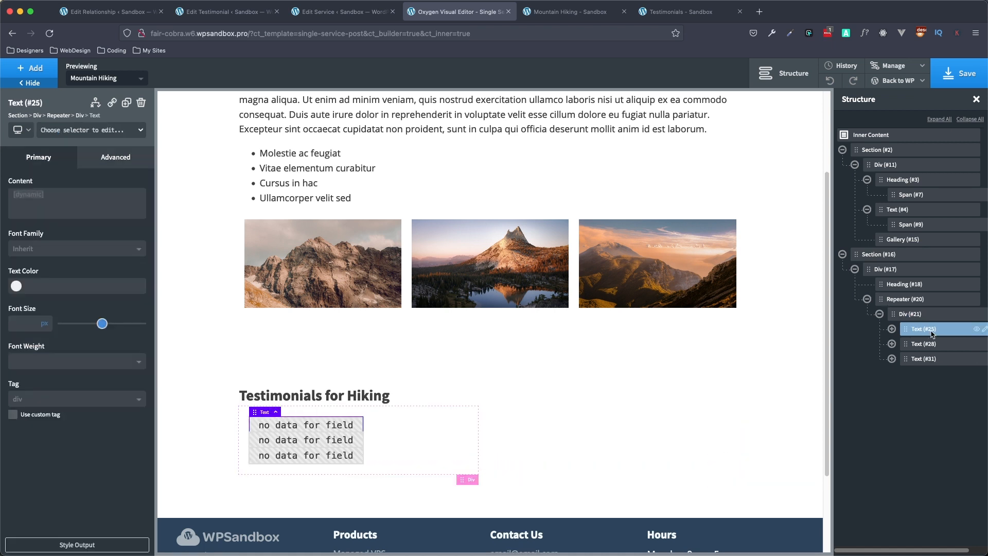
left_click(91, 163)
left_click(83, 215)
left_click(107, 248)
type("2")
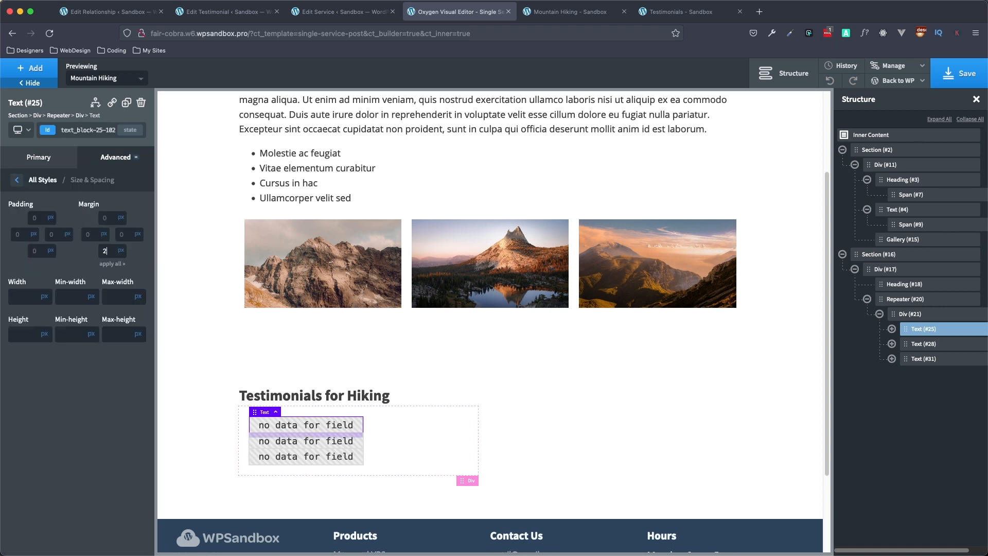
left_click(122, 250)
left_click(128, 264)
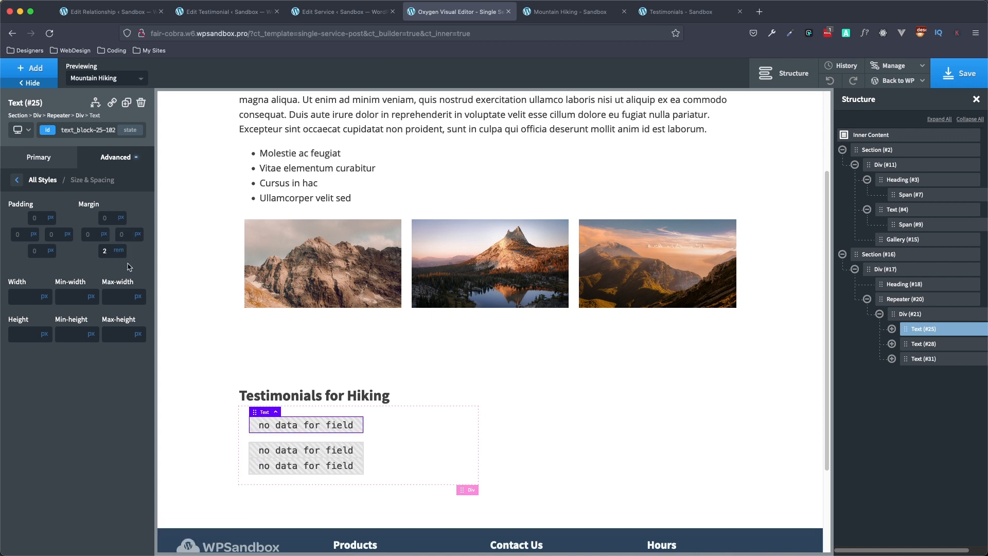
Step: Set the bottom margin of the second Text element in the Repeater's Div to 1 rem
left_click(945, 345)
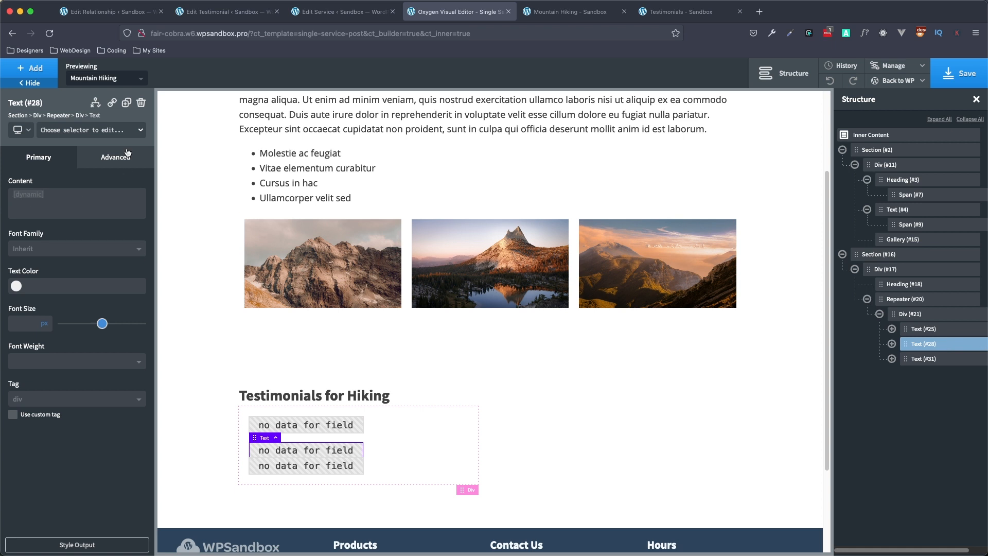
left_click(111, 164)
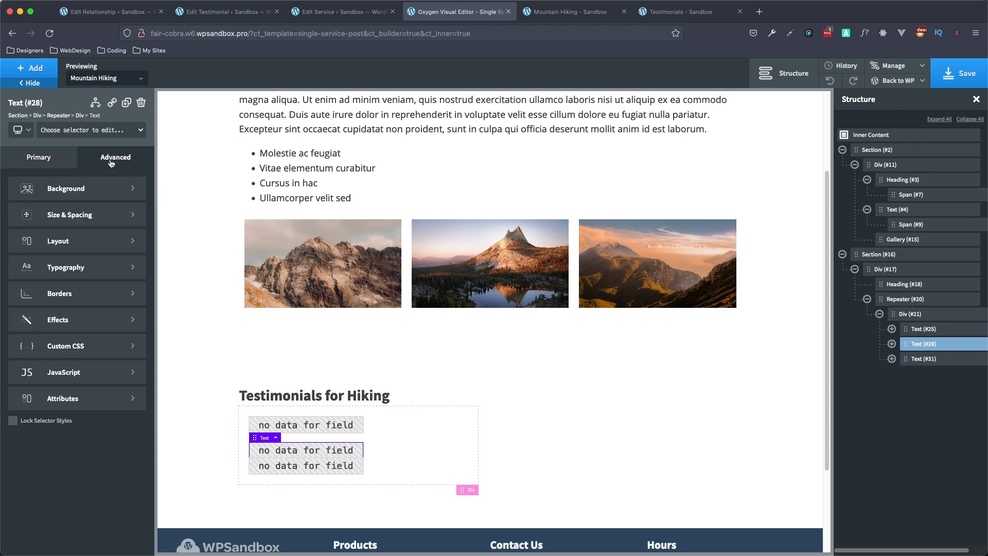
left_click(87, 220)
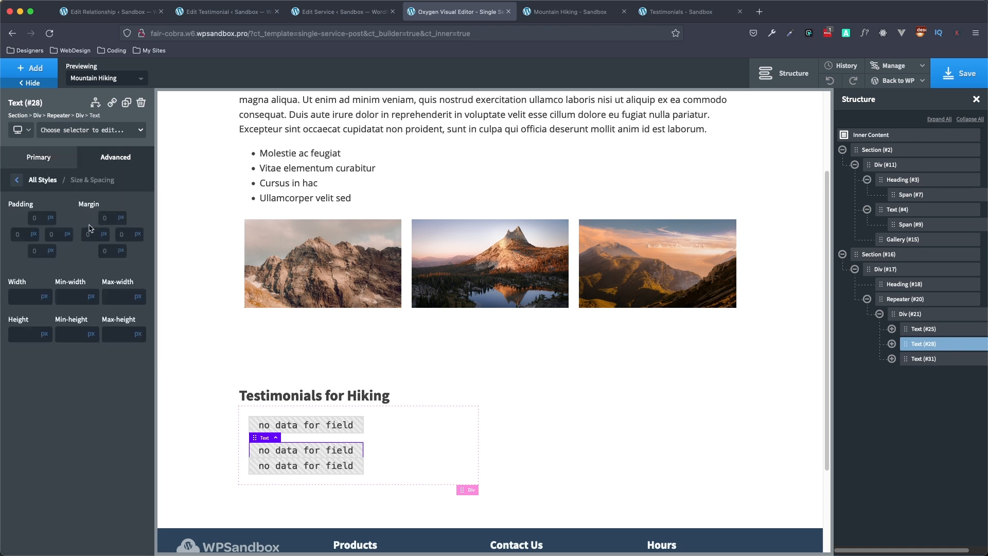
type("1")
left_click(122, 251)
left_click(128, 263)
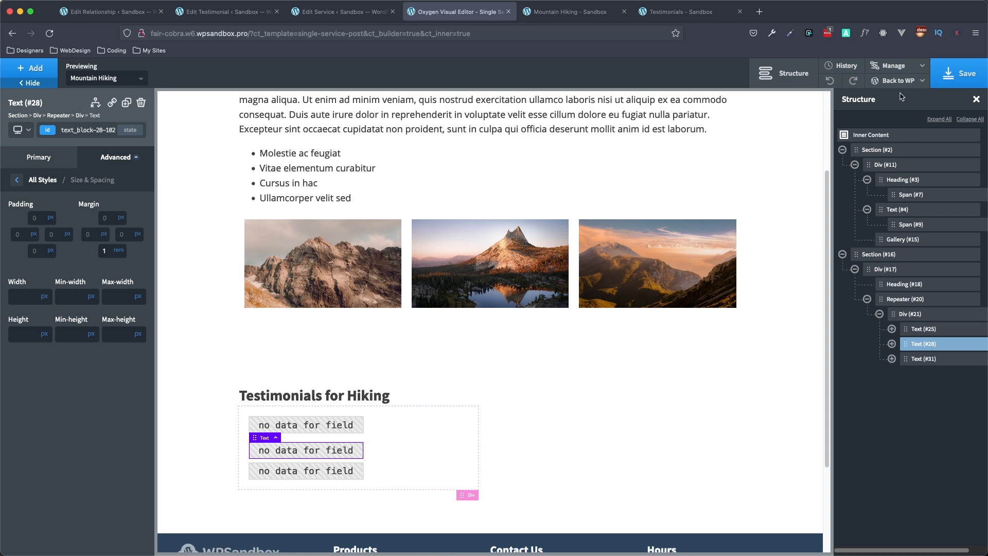
Step: Save the template and check the testimonial's spacing on the reloaded Mountain Hiking page
left_click(959, 74)
left_click(568, 12)
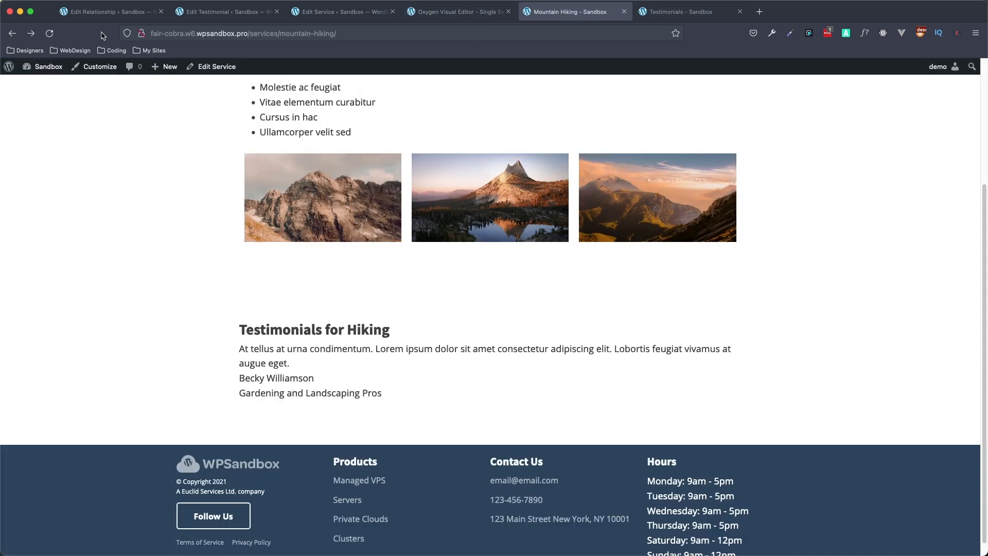
left_click(49, 33)
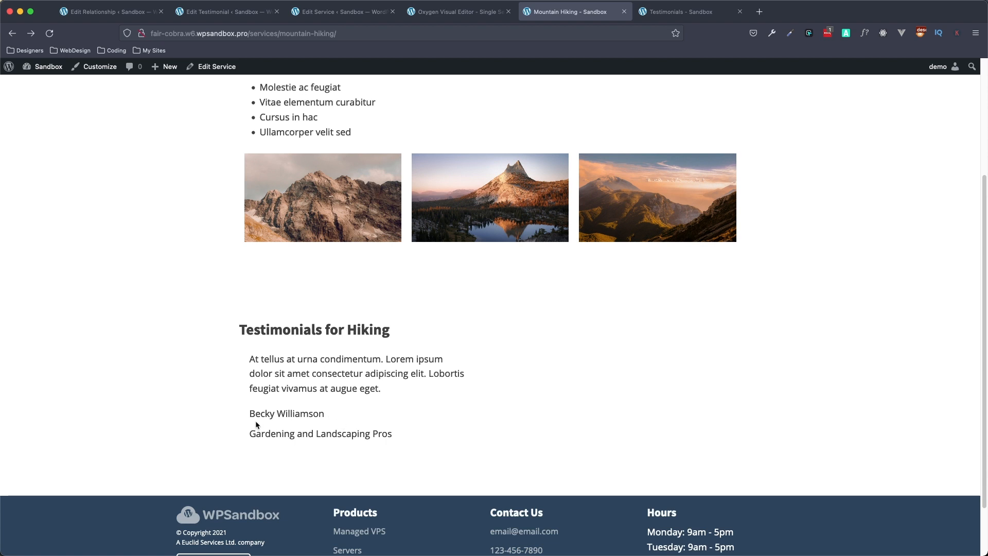
Step: Back in the Oxygen editor, give the Div around the testimonials heading and Repeater a vertical layout with centered horizontal item alignment
left_click(464, 19)
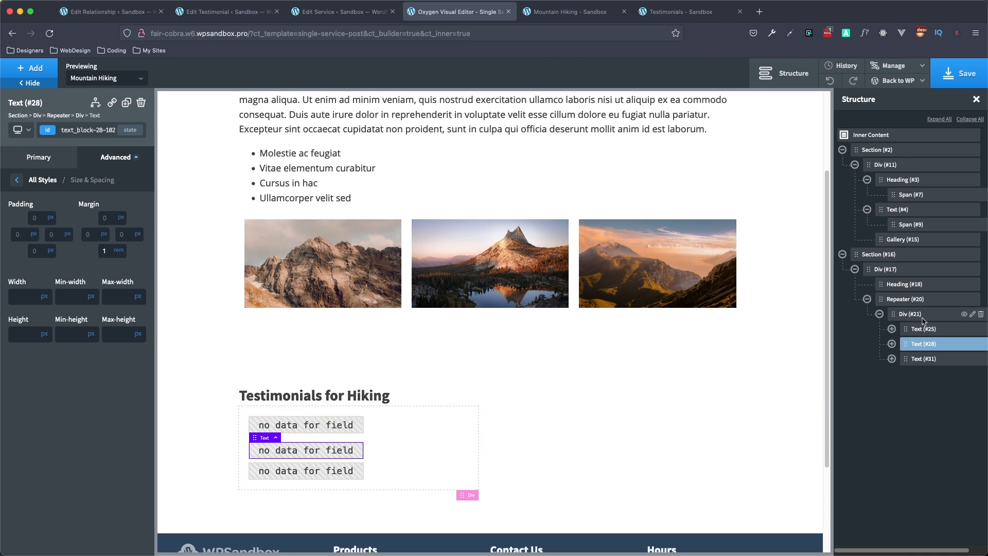
left_click(931, 288)
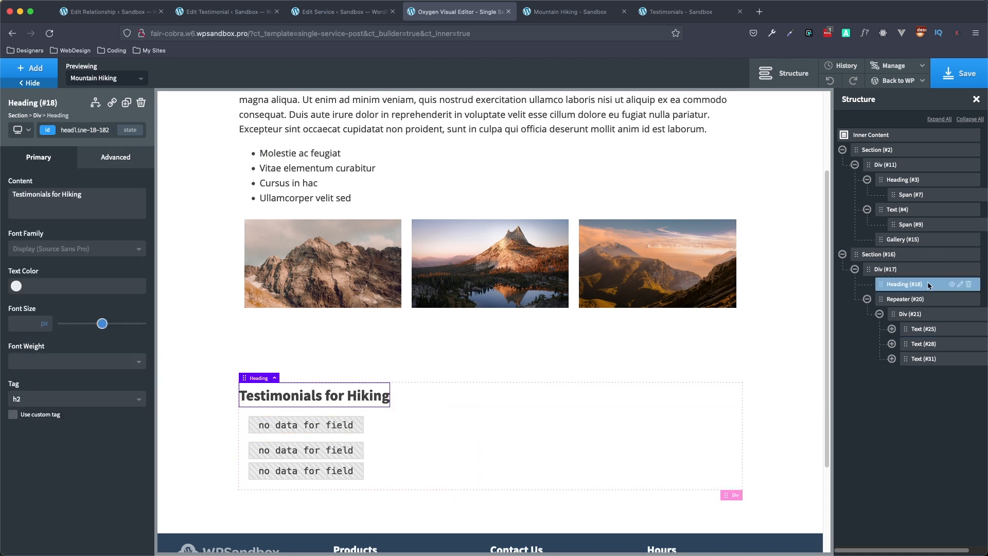
left_click(921, 269)
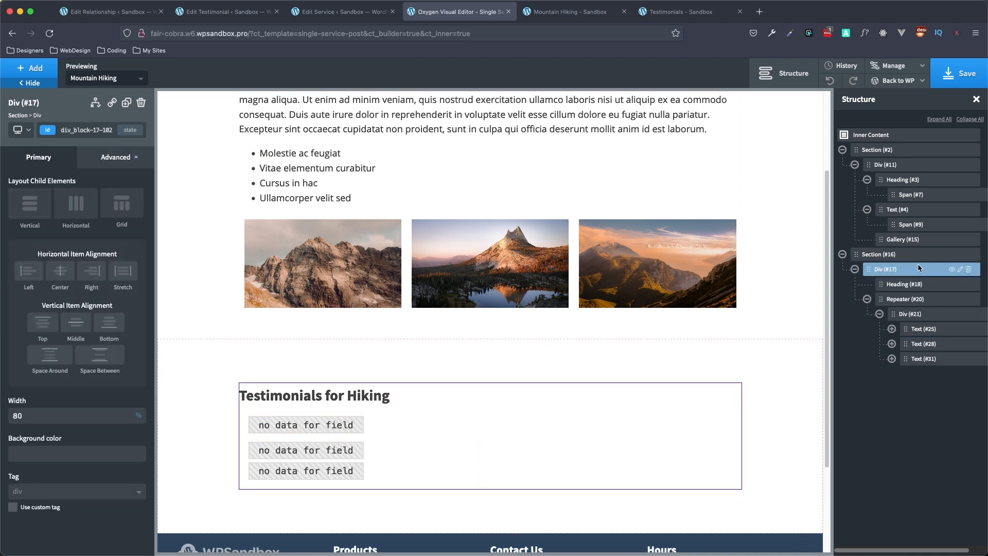
left_click(32, 212)
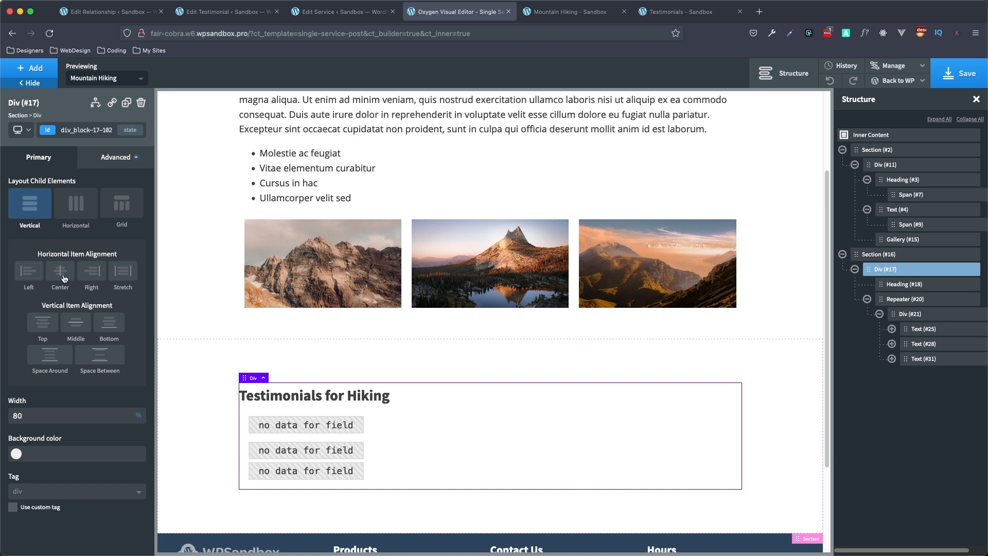
left_click(64, 278)
Step: Set the bottom margin of the "Testimonials for Hiking" heading to 2 rem
left_click(931, 285)
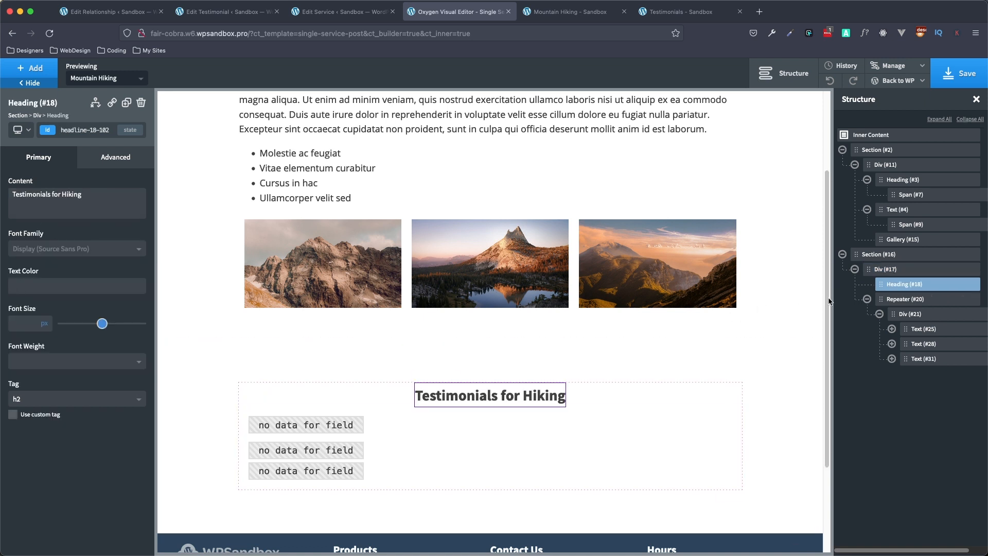
left_click(113, 164)
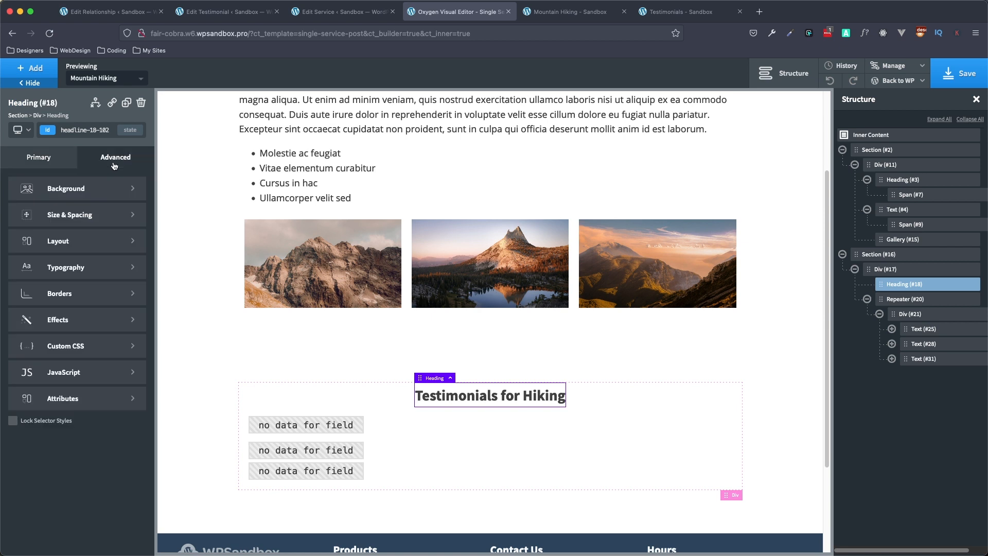
left_click(84, 216)
key("BackSpace")
type("2")
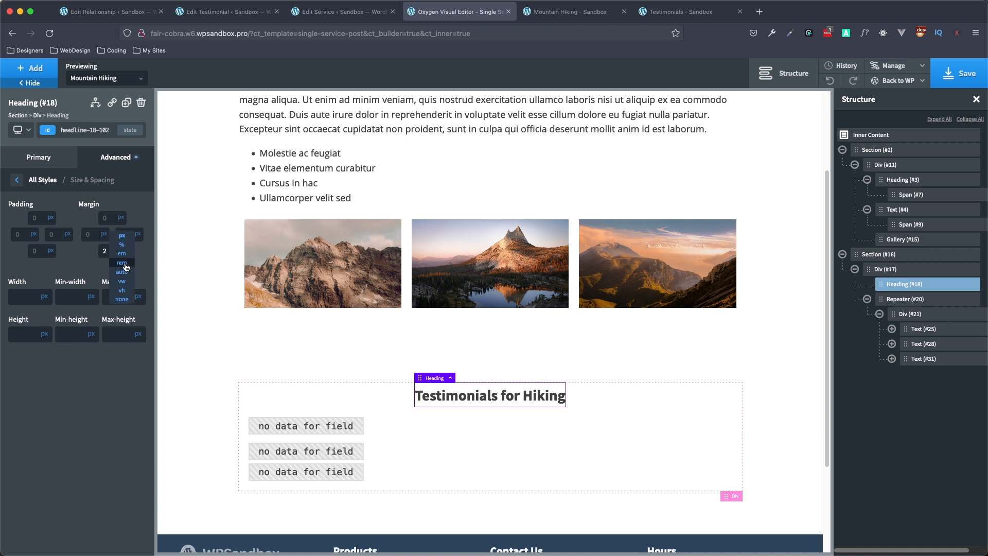
left_click(122, 263)
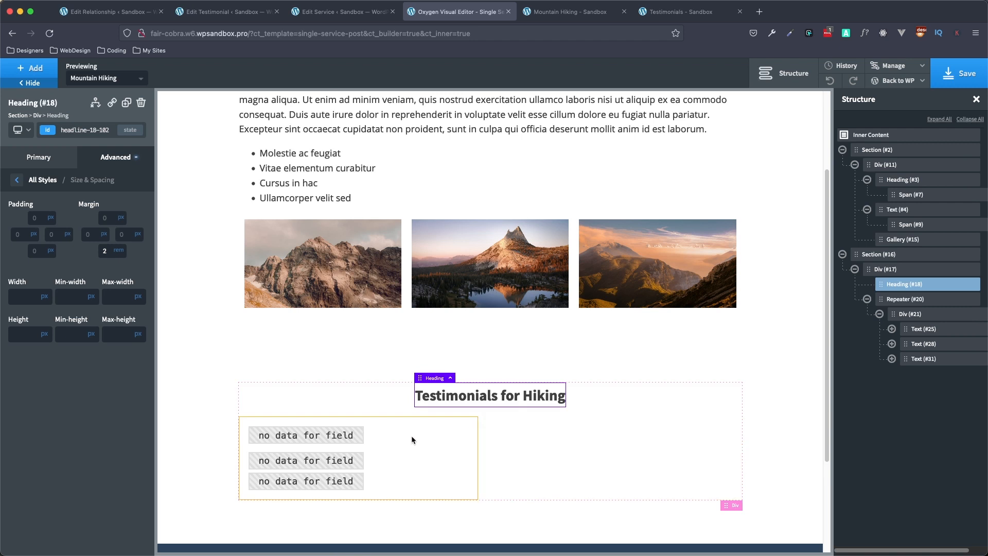
Step: Consult the Testimonials page for its card styling and set the background of the Repeater's Div to the global color Grey
left_click(932, 315)
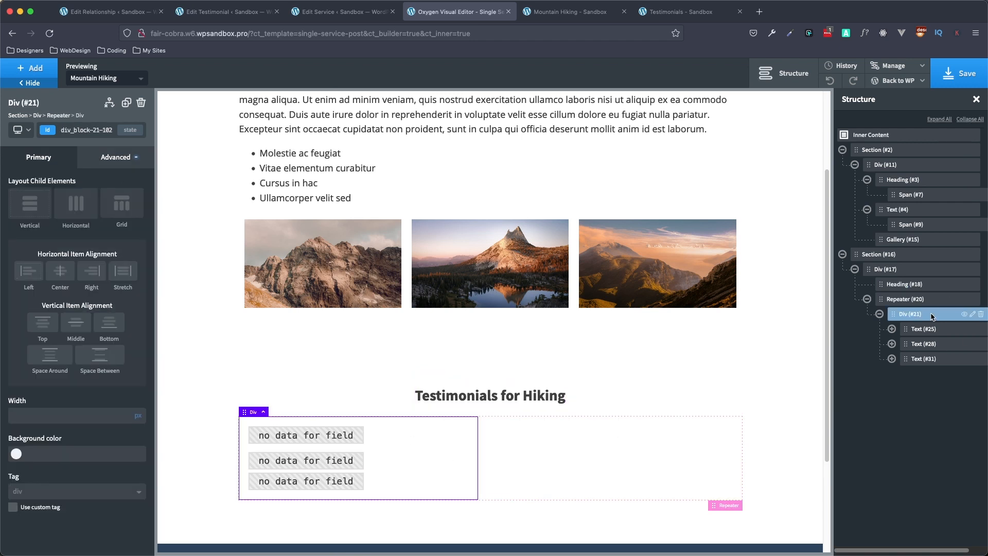
left_click(666, 15)
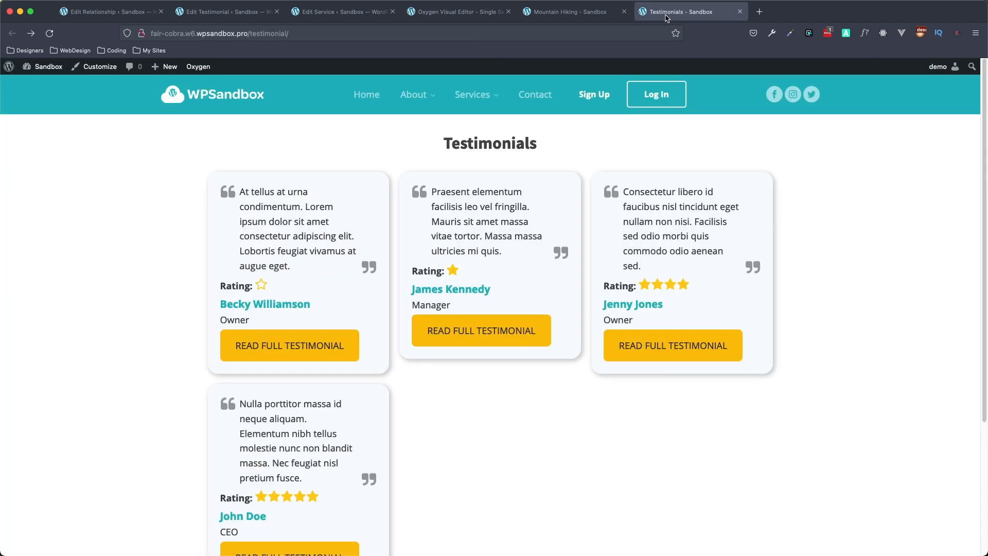
left_click(348, 16)
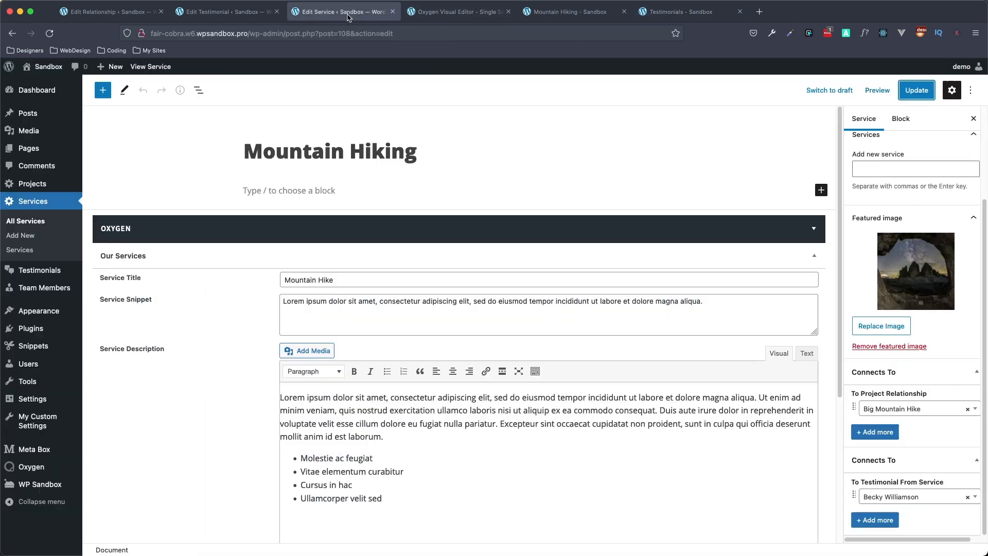
left_click(461, 12)
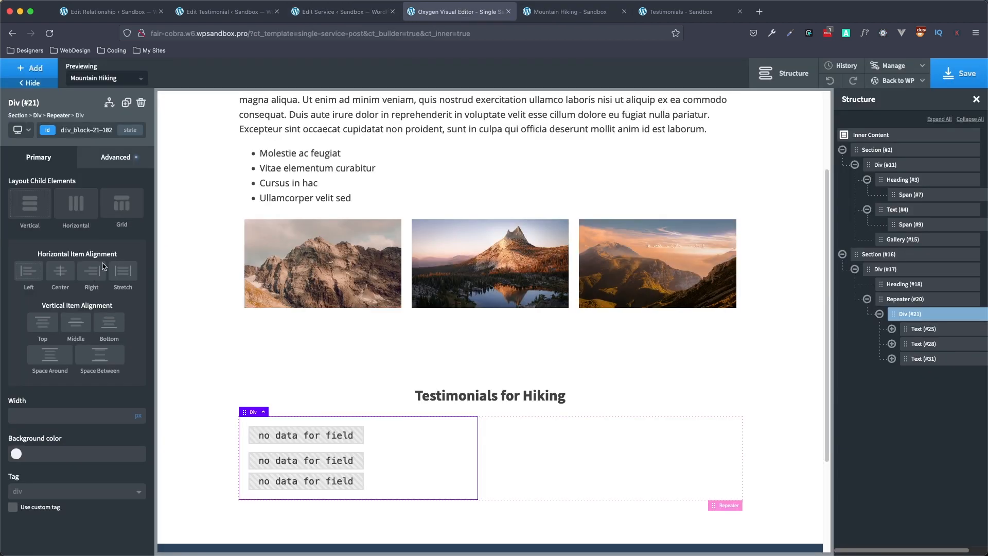
left_click(107, 157)
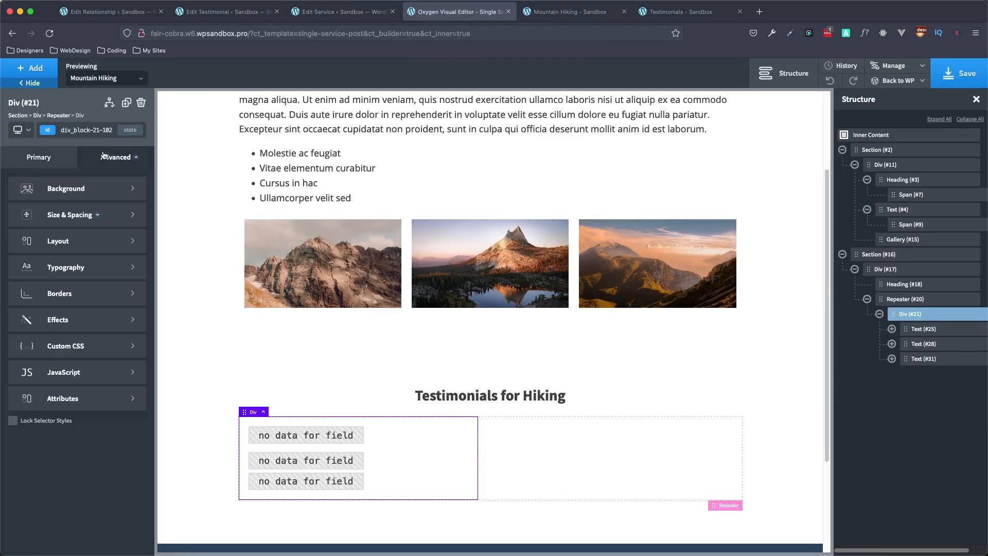
left_click(86, 189)
left_click(16, 219)
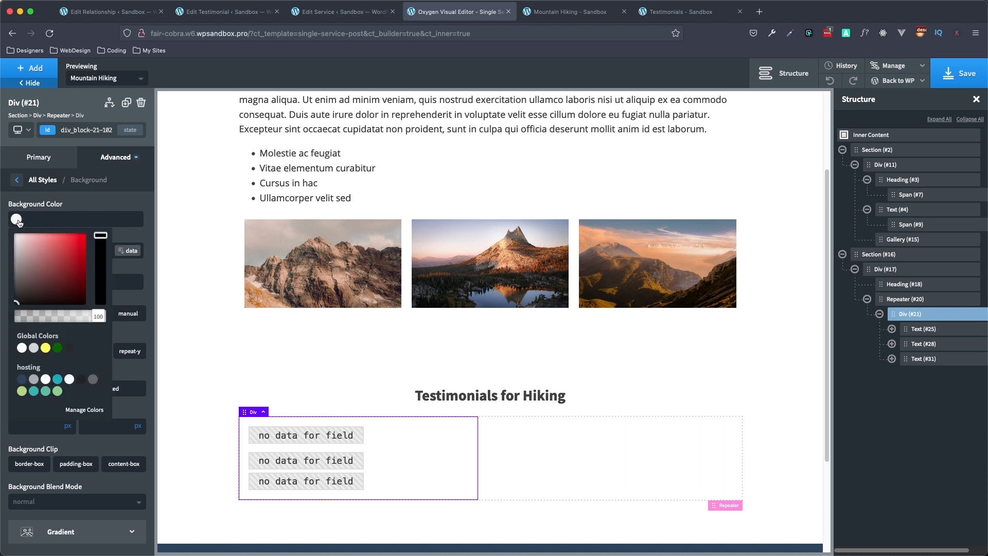
left_click(34, 348)
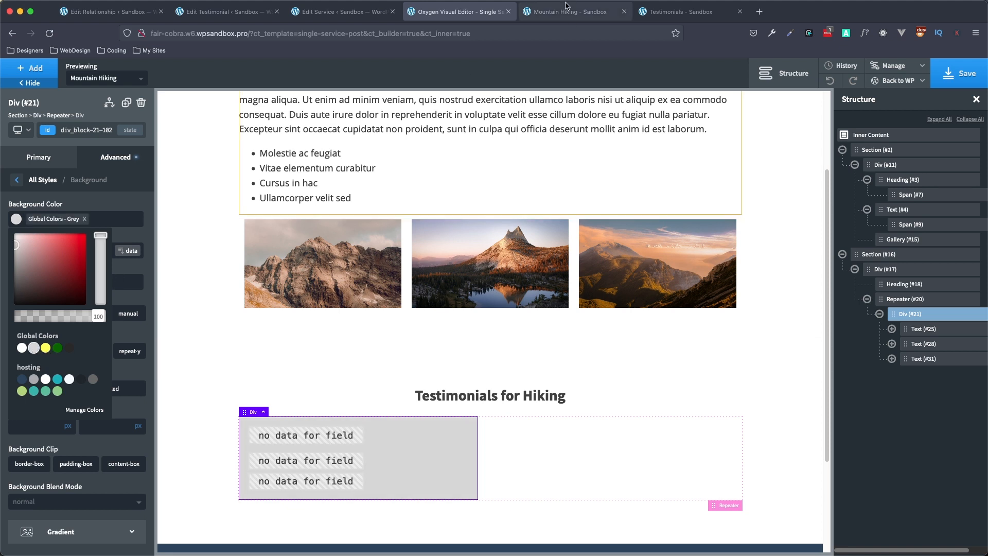
Step: Compare with the cards on the Testimonials page and set the border radius of the Repeater's Div to 15 px
left_click(669, 13)
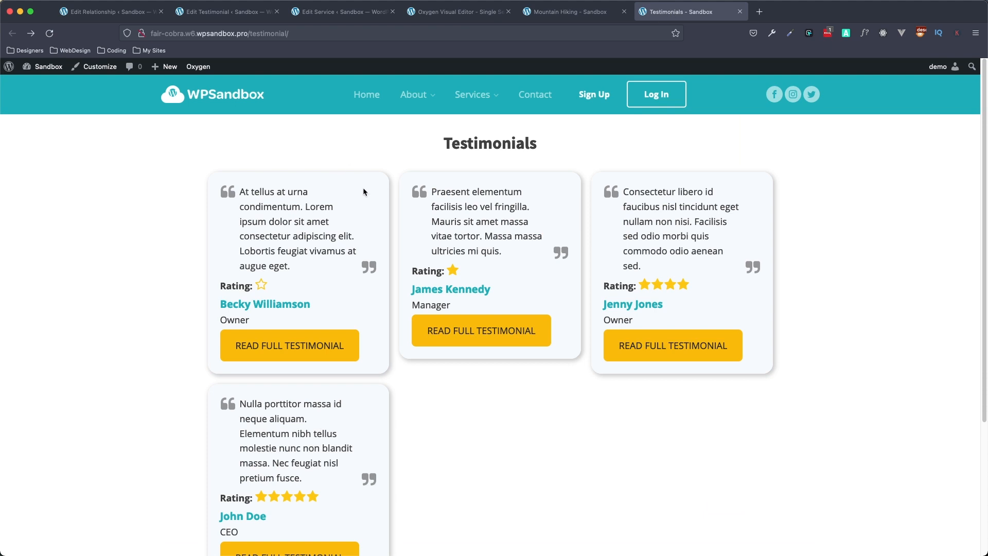
left_click(461, 13)
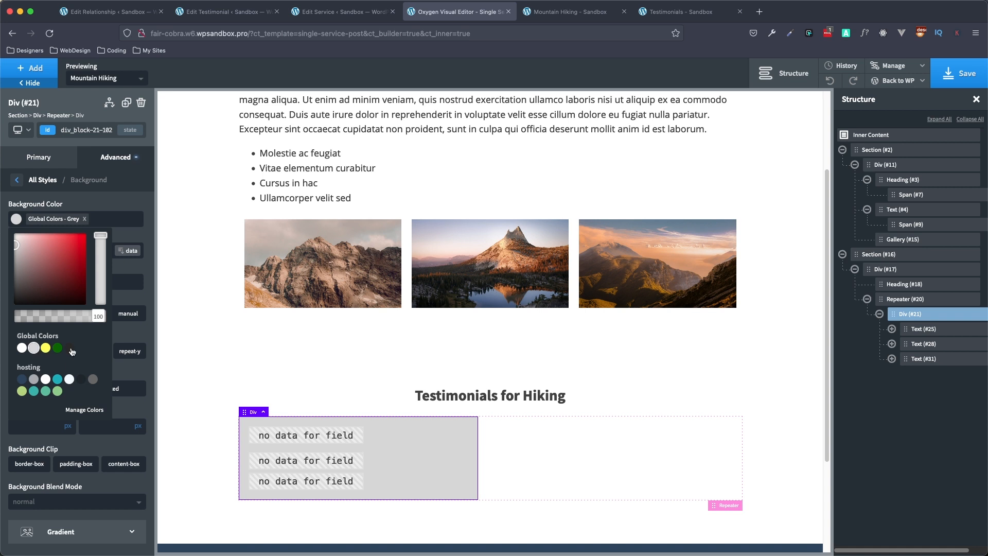
left_click(17, 180)
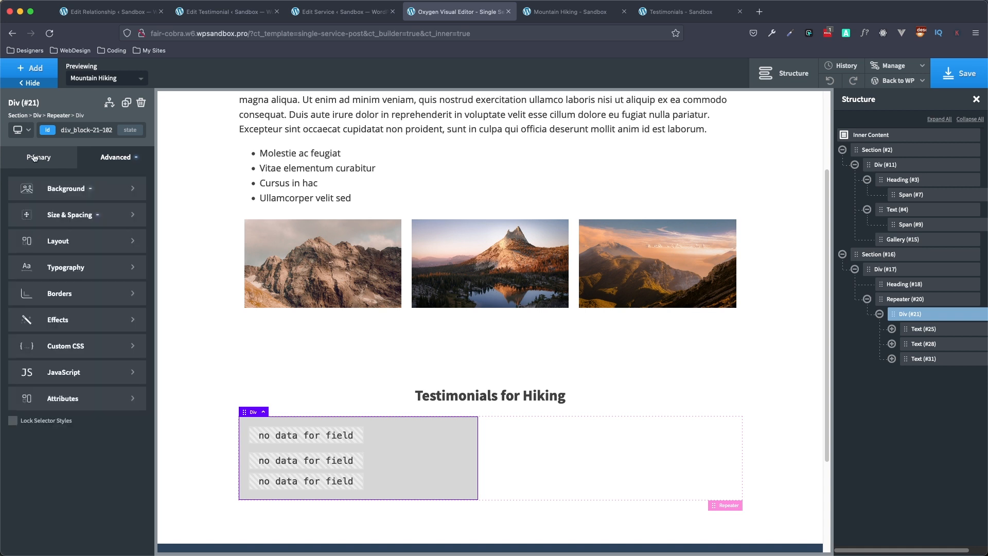
left_click(72, 294)
left_click(61, 359)
type("15")
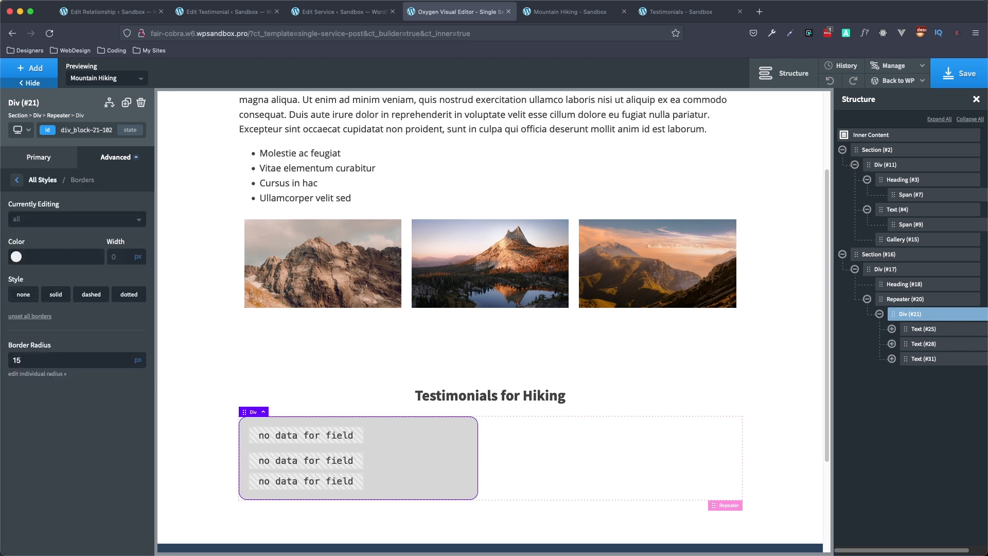
Step: Set the box shadow color of the Repeater's Div to the dark global color at 19% opacity, rgba(41,41,41,0.19)
left_click(22, 184)
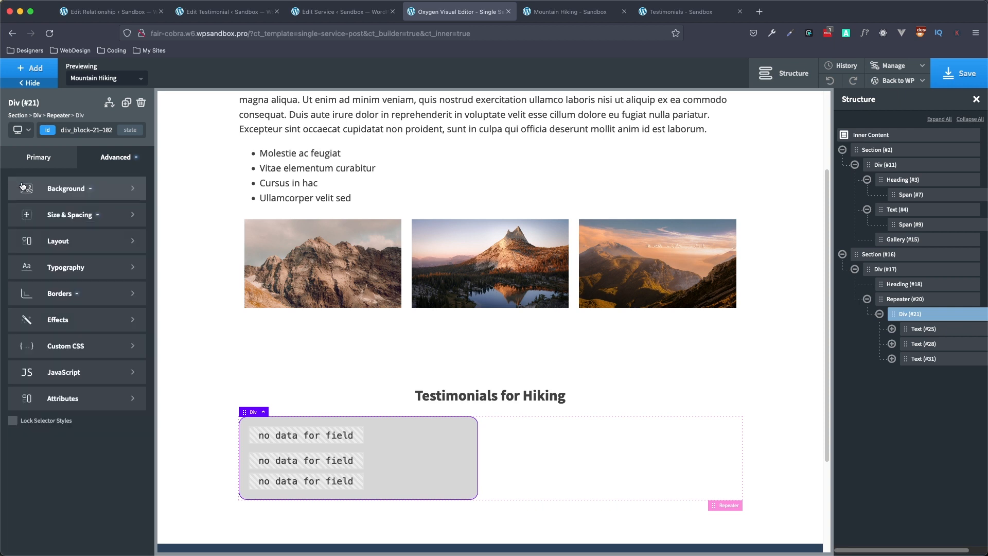
left_click(80, 321)
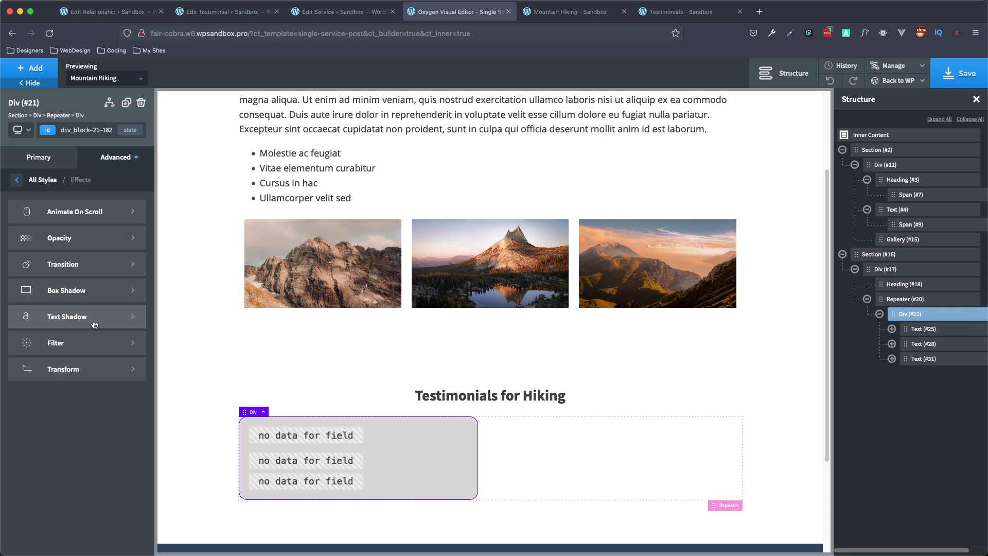
left_click(87, 288)
left_click(17, 256)
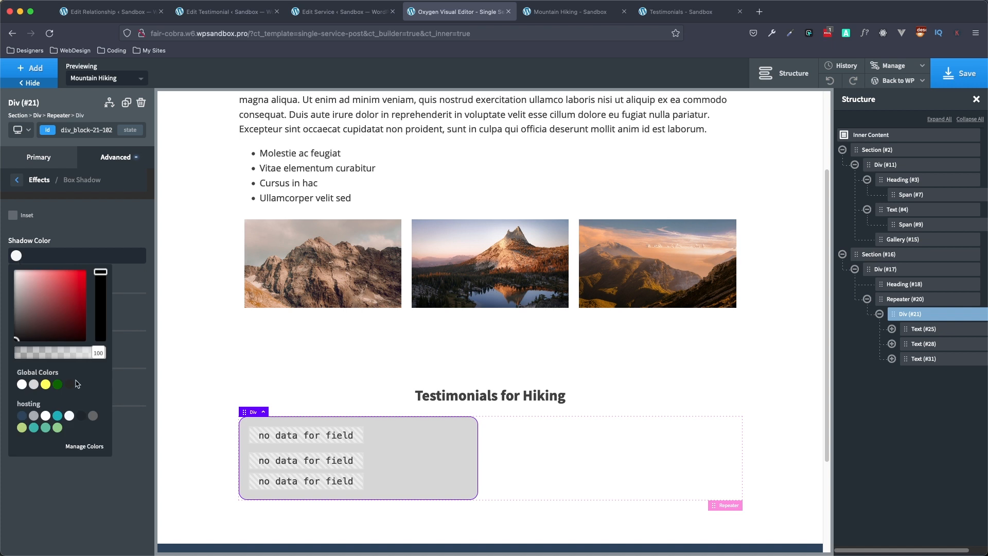
left_click(69, 386)
left_click(36, 252)
left_click(14, 258)
left_click_drag(89, 355, 36, 362)
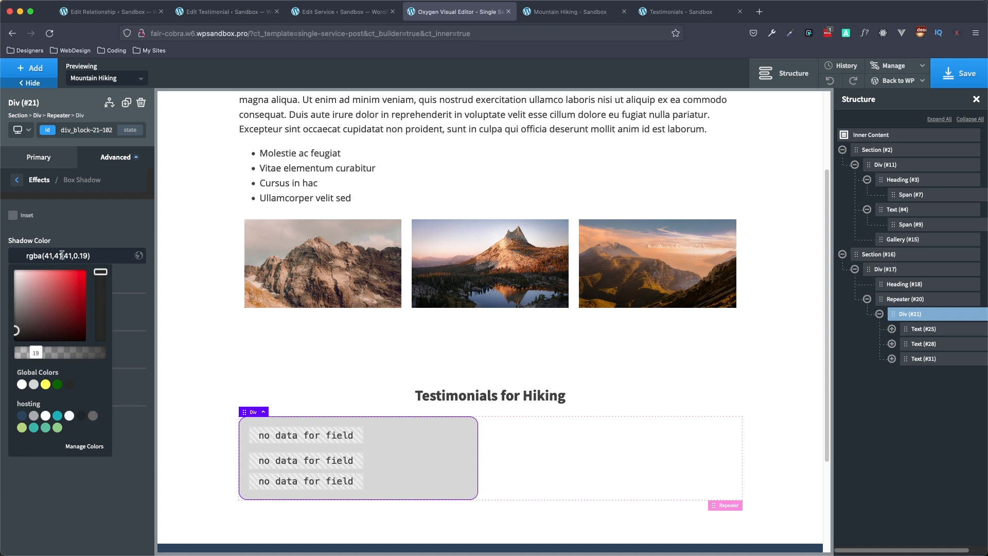
left_click(89, 242)
Step: Set the box shadow's horizontal and vertical offsets to 3 px, blur to 10 px and spread to 4 px
left_click(24, 294)
type("3")
key("Tab")
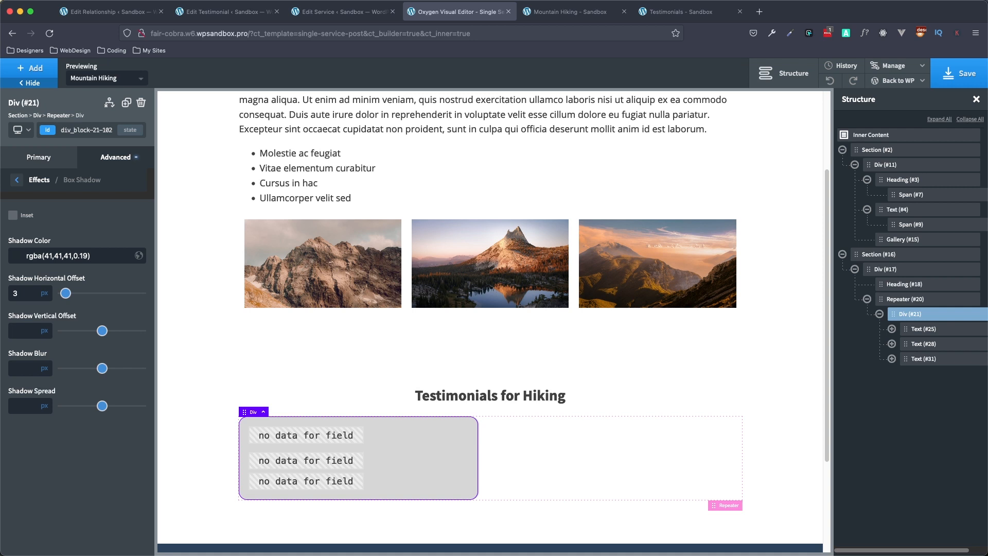
type("3")
key("Tab")
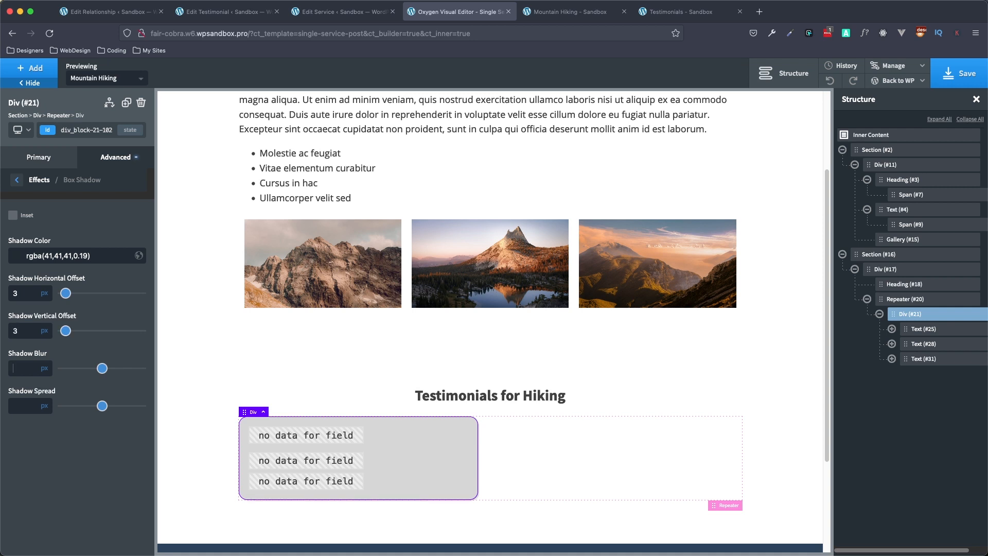
type("10")
key("Tab")
type("4")
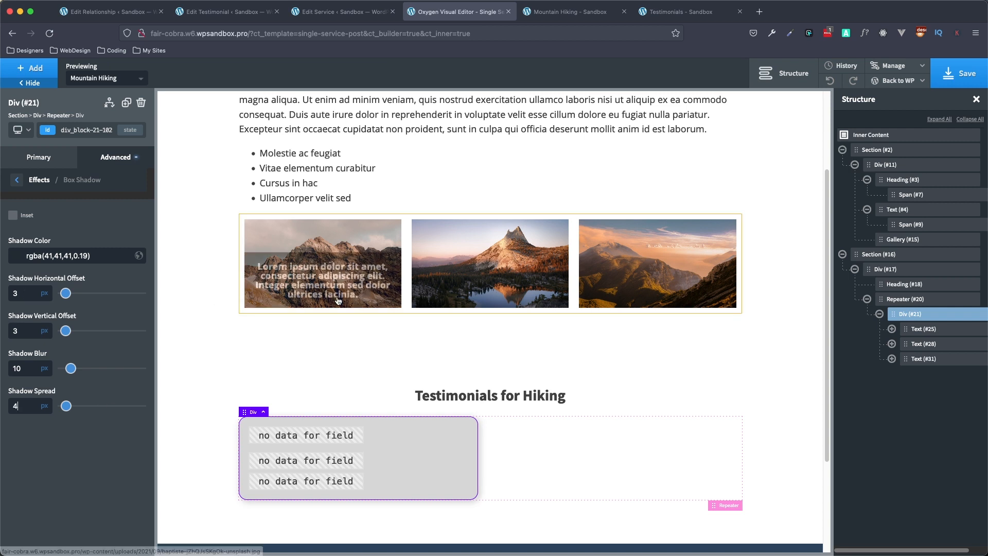
Step: Try the box shadow as inset, turn inset back off, and save the template
left_click(13, 216)
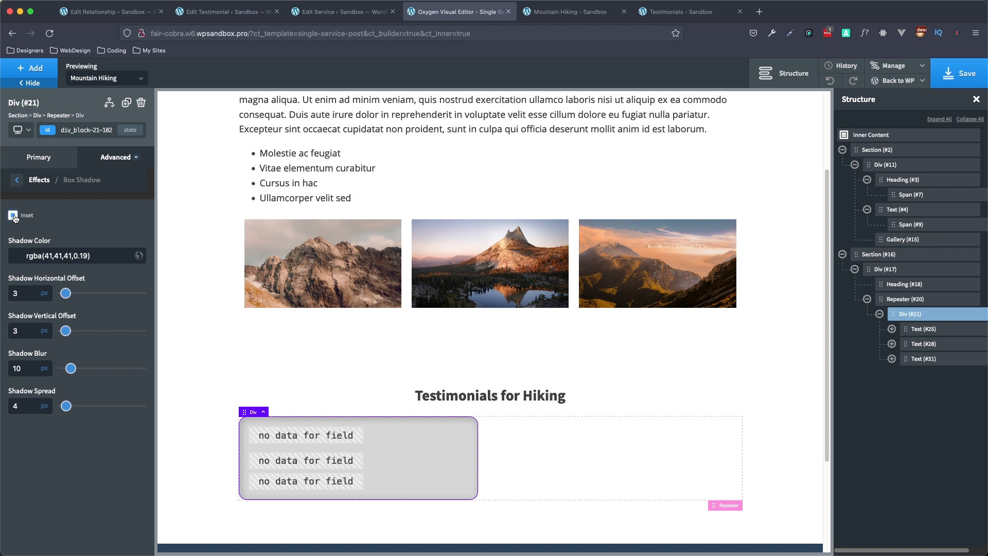
left_click(13, 216)
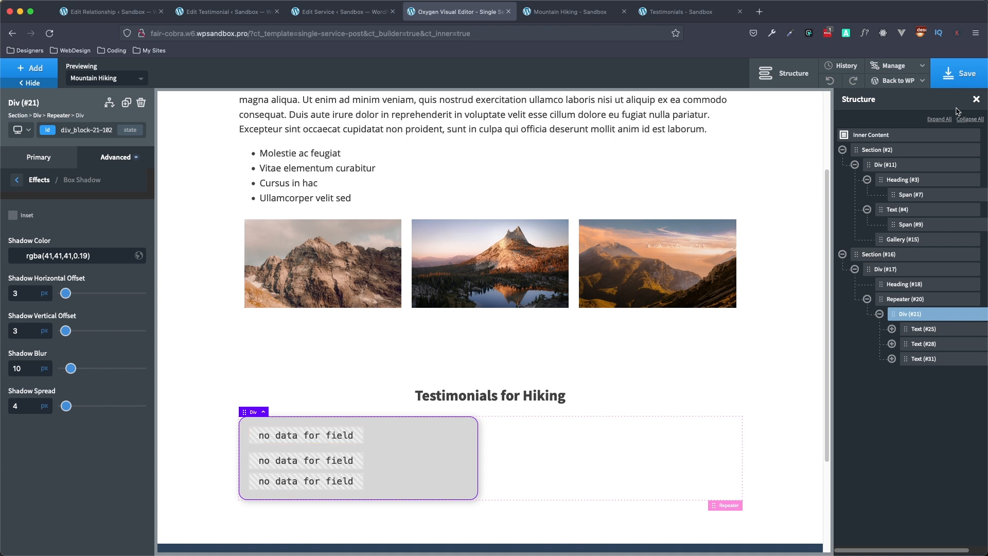
left_click(959, 73)
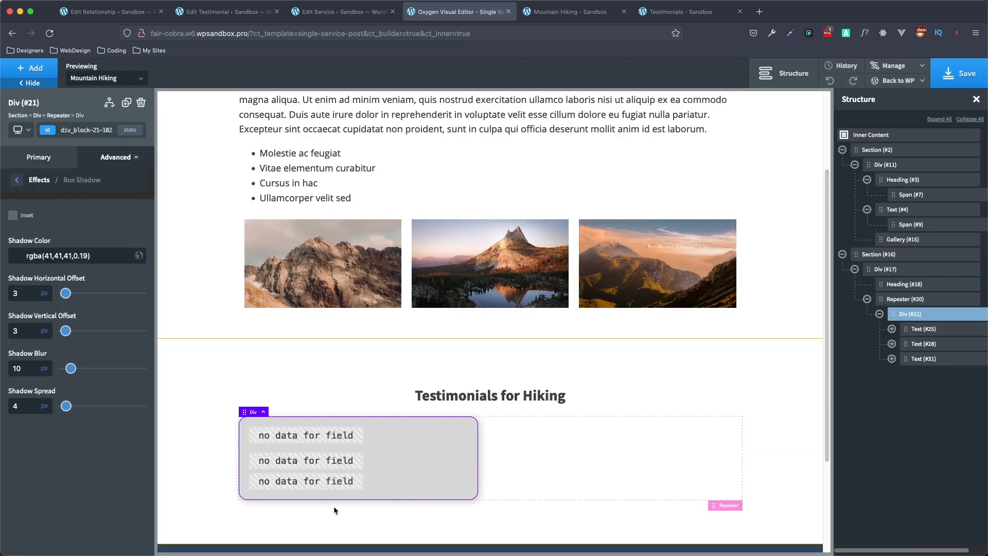
Step: Set the font weight of the Repeater's second text to 700 and the font size of its third text to 14 px
left_click(315, 462)
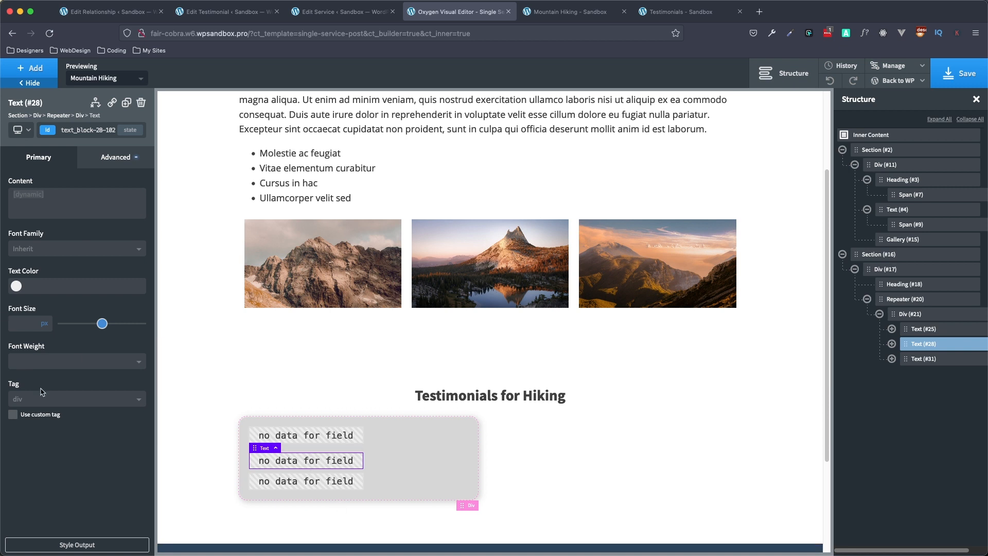
left_click(71, 362)
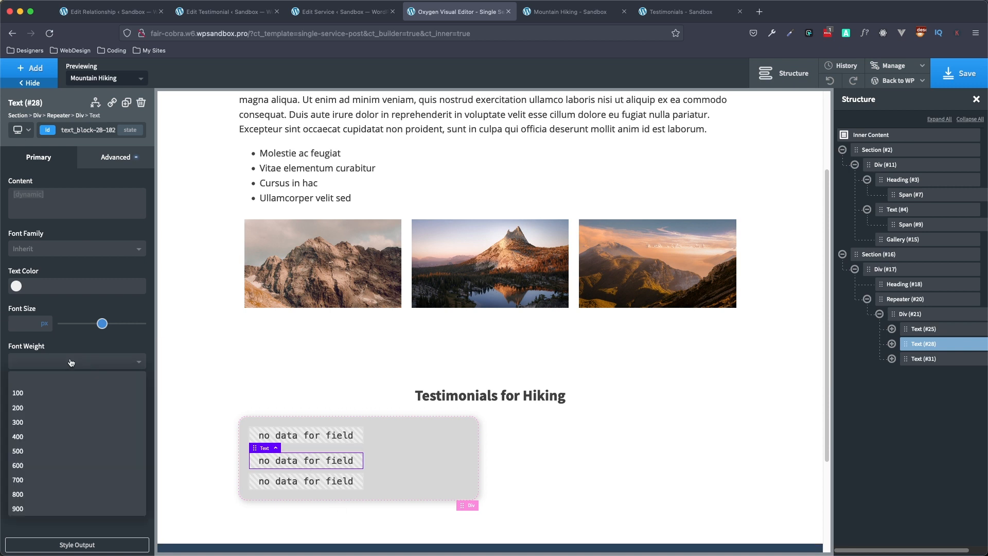
left_click(44, 481)
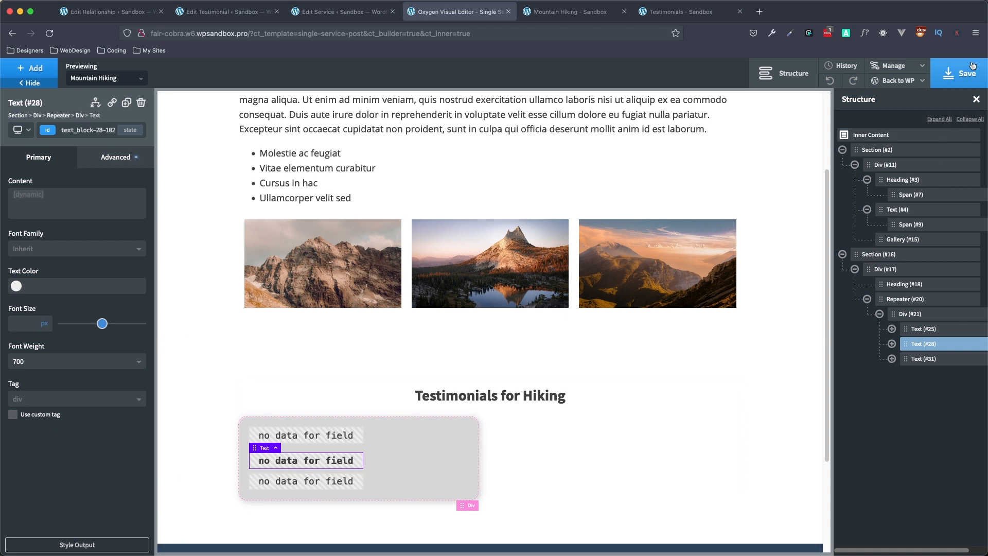
left_click(309, 481)
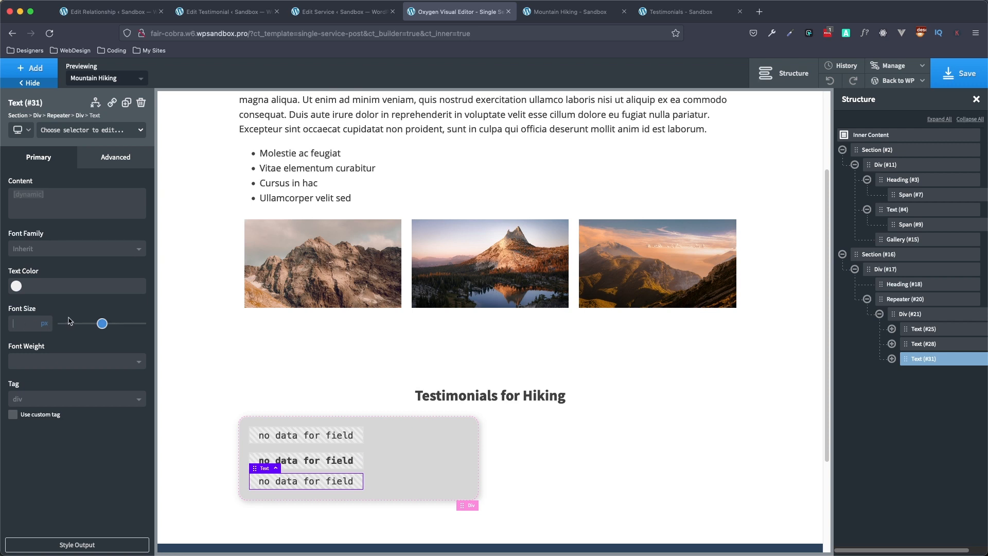
type("14")
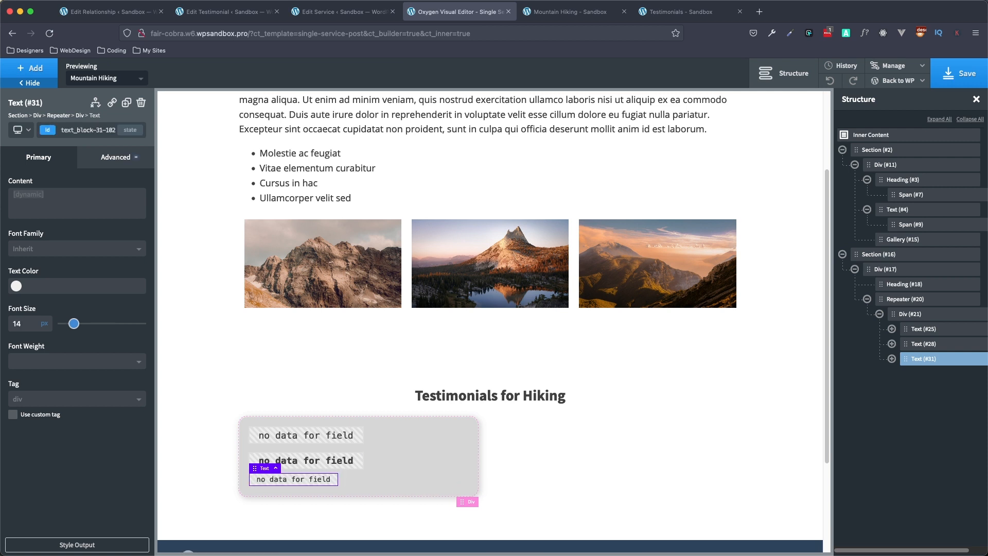
Step: Save the template and reload the Mountain Hiking page to check the styled testimonial card
left_click(959, 77)
left_click(569, 11)
left_click(49, 33)
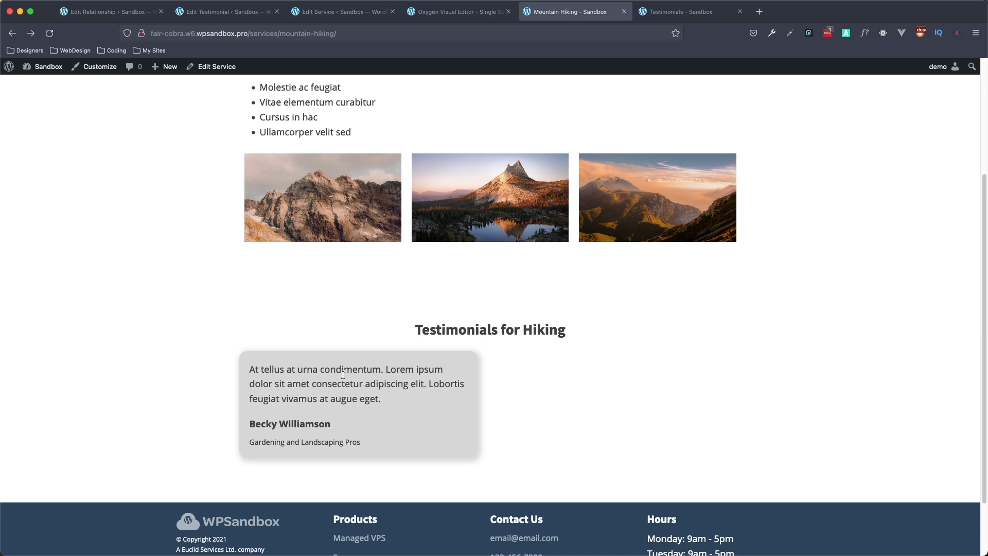
Step: Back in the Oxygen editor, add a Link Wrapper inside the Repeater's Div and nest the three testimonial texts in it
left_click(455, 15)
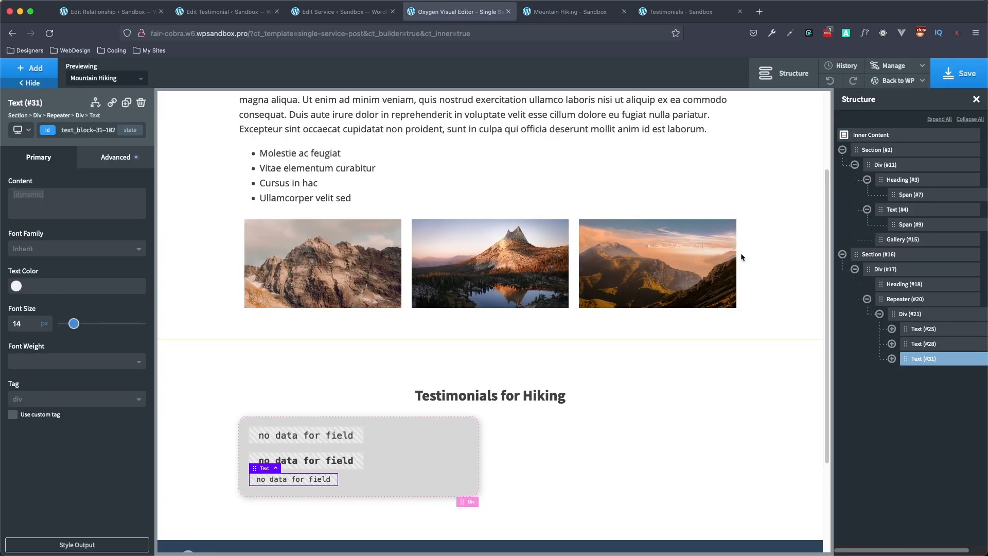
left_click(933, 317)
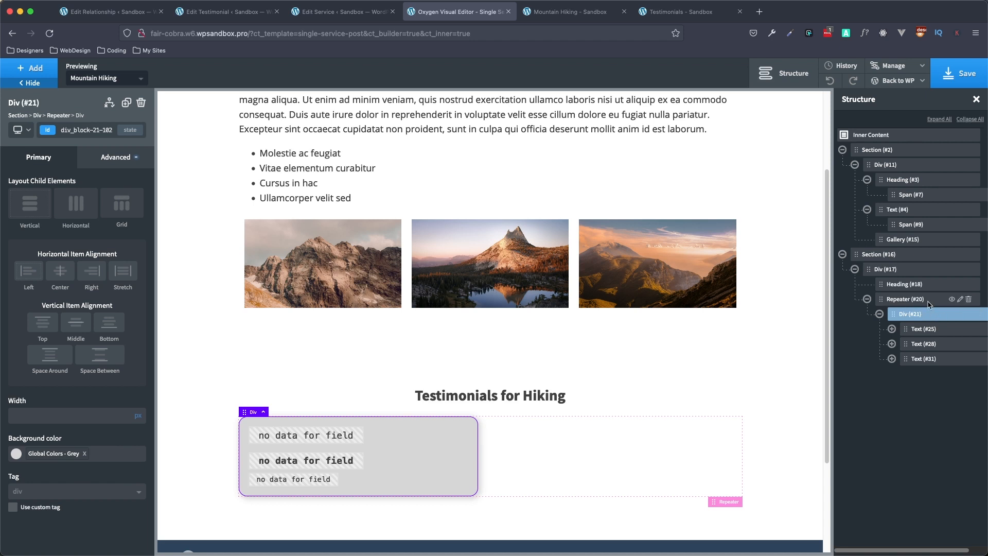
left_click(30, 75)
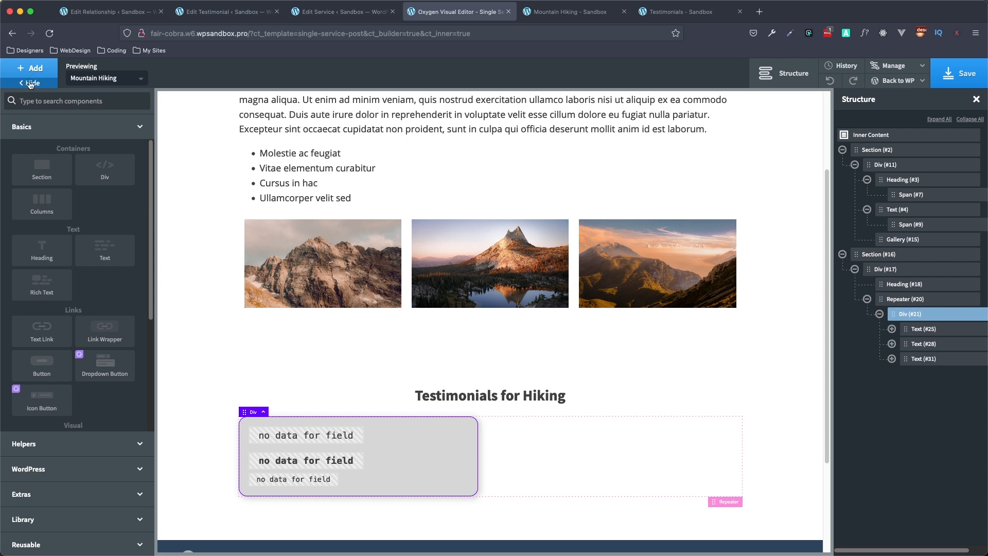
left_click(104, 329)
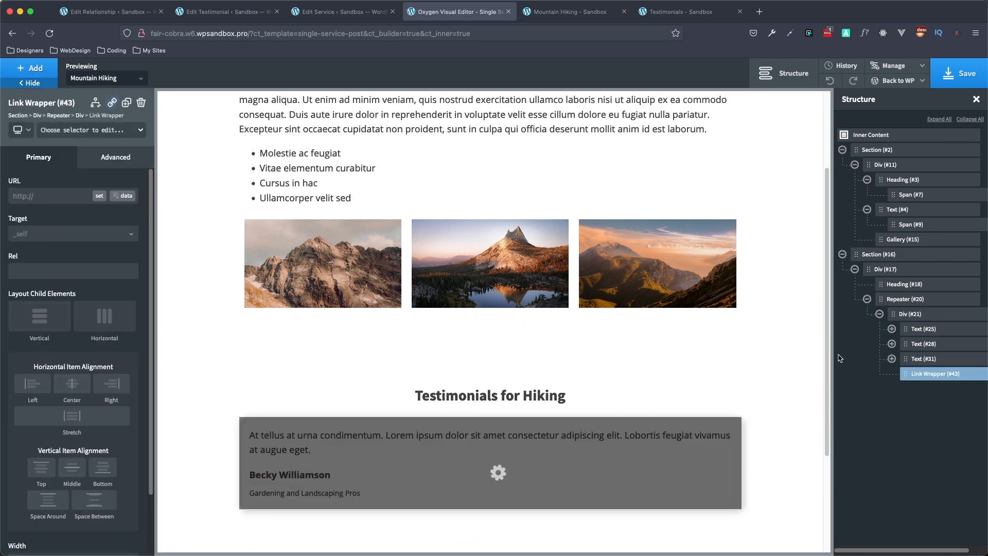
left_click_drag(922, 374, 950, 334)
left_click_drag(906, 358, 936, 366)
Step: Open the advanced styling settings of the Repeater's Div
left_click(934, 315)
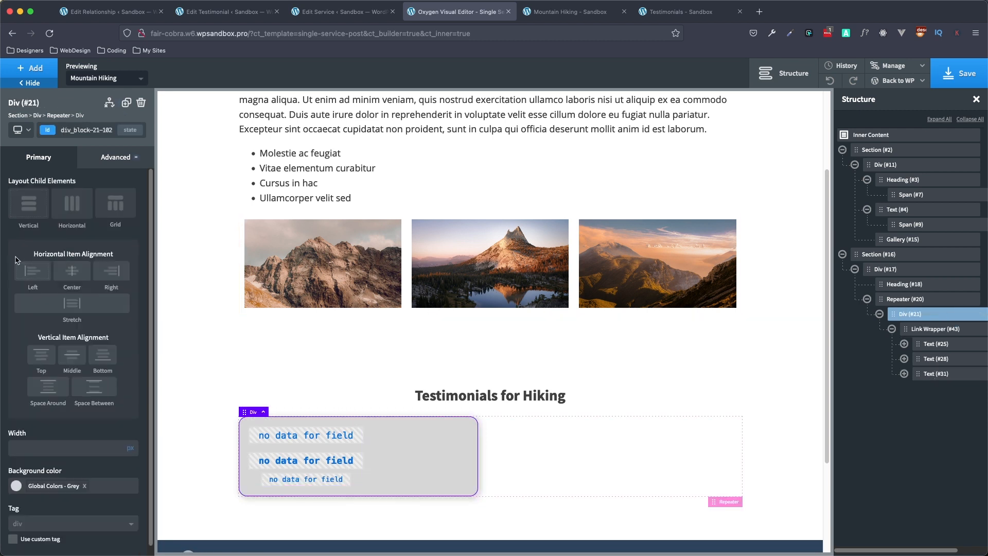
left_click(118, 157)
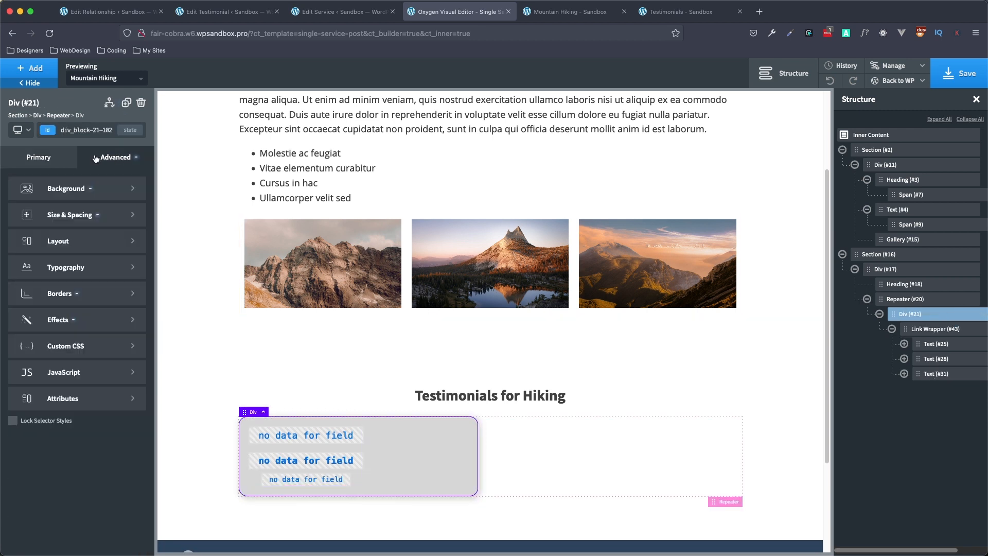
Step: Clear the background color and the border radius of Div (#21) inside the testimonials repeater
left_click(69, 186)
left_click(83, 219)
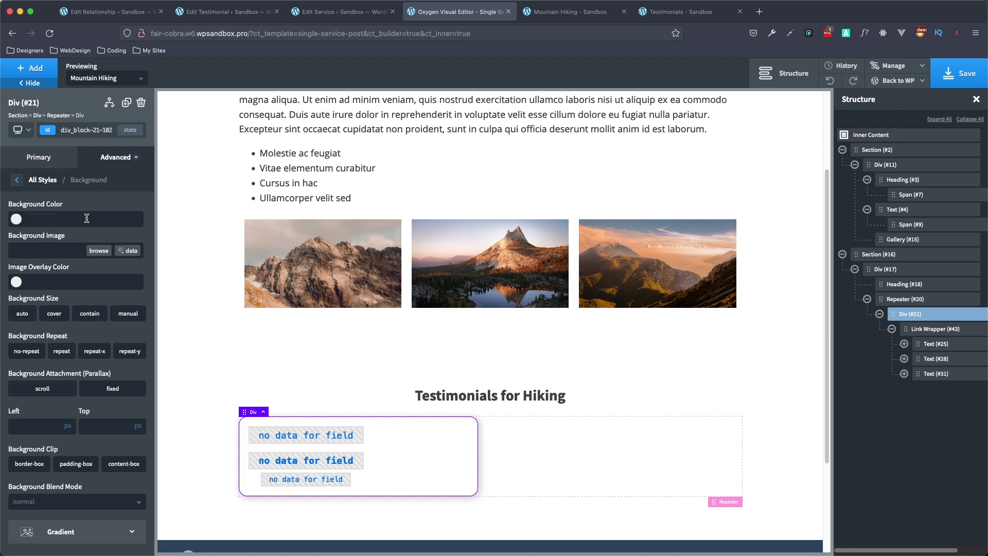
left_click(17, 179)
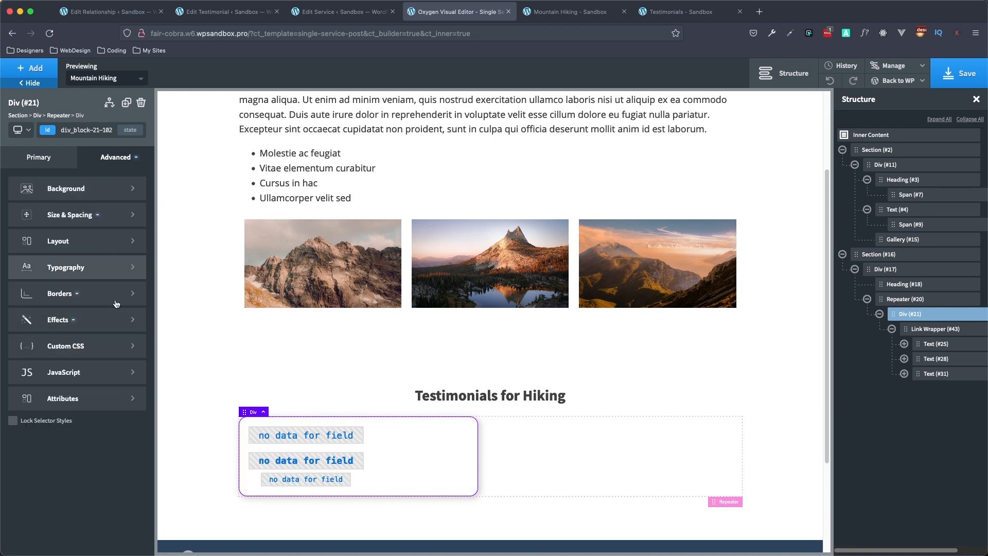
left_click(87, 295)
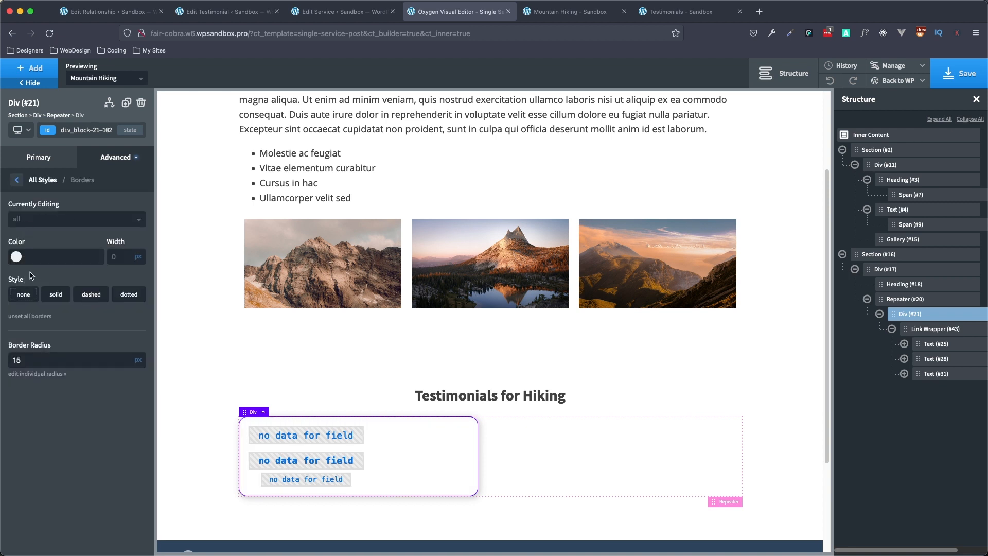
double_click(43, 359)
key("BackSpace")
left_click(16, 179)
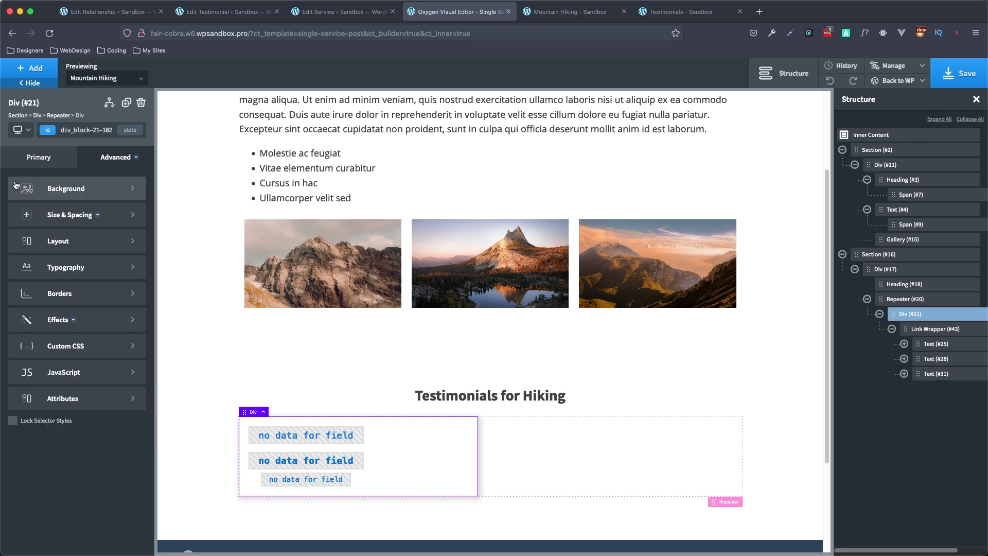
Step: Clear the box shadow of Div (#21), emptying its color, horizontal and vertical offsets, blur and spread
left_click(76, 320)
left_click(87, 291)
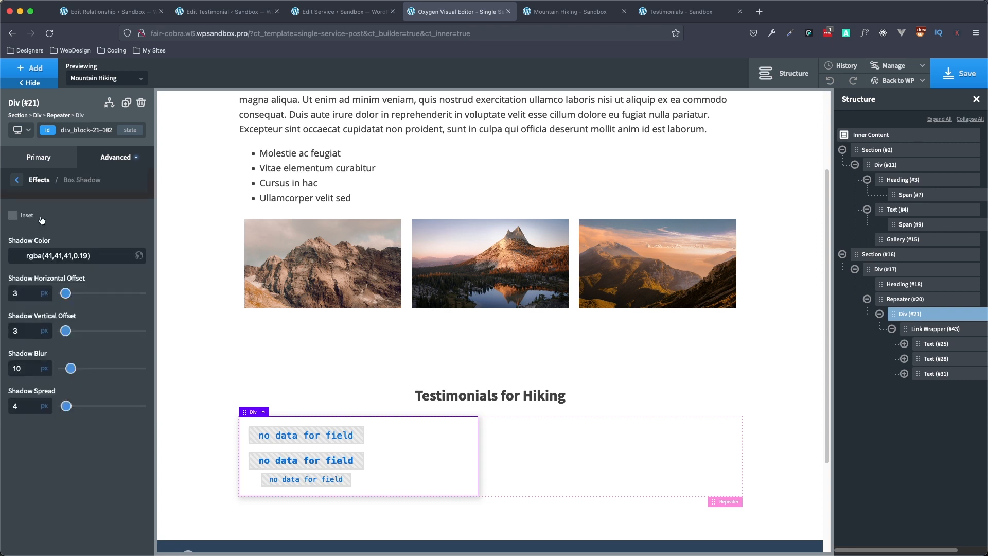
left_click_drag(95, 255, 20, 256)
key("BackSpace")
double_click(15, 293)
key("BackSpace")
key("BackSpace")
double_click(16, 368)
key("BackSpace")
double_click(15, 406)
key("BackSpace")
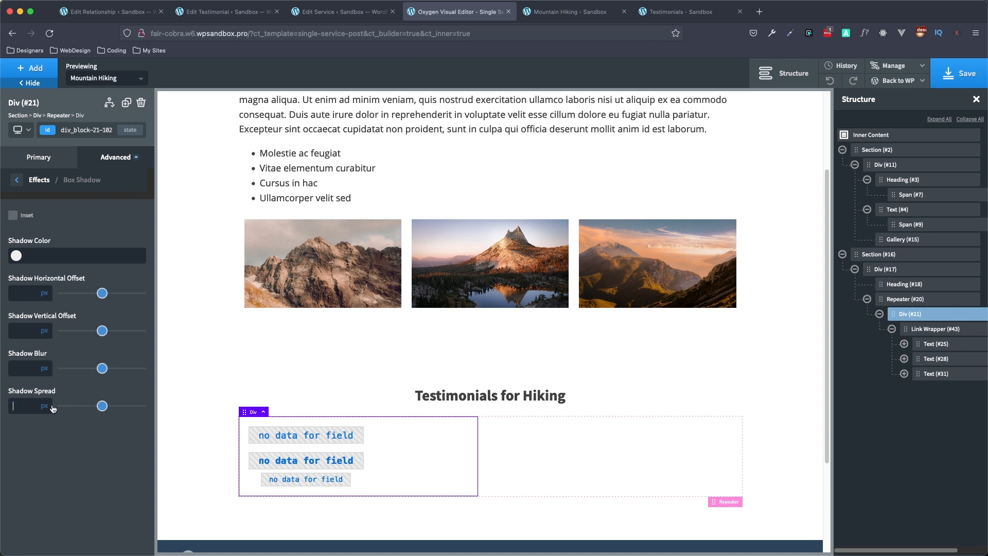
Step: Set the background color of Link Wrapper (#43) to the global color Grey
left_click(937, 329)
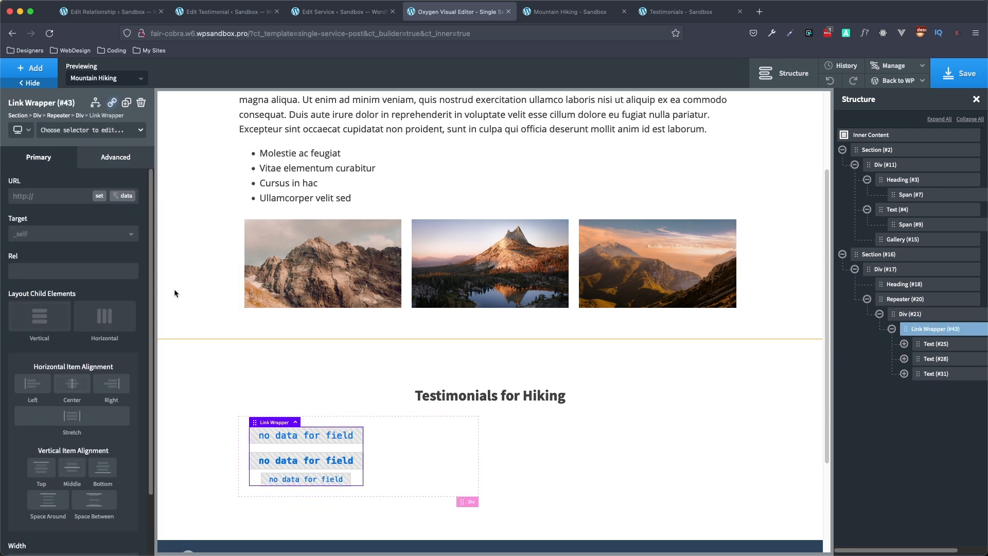
left_click(106, 166)
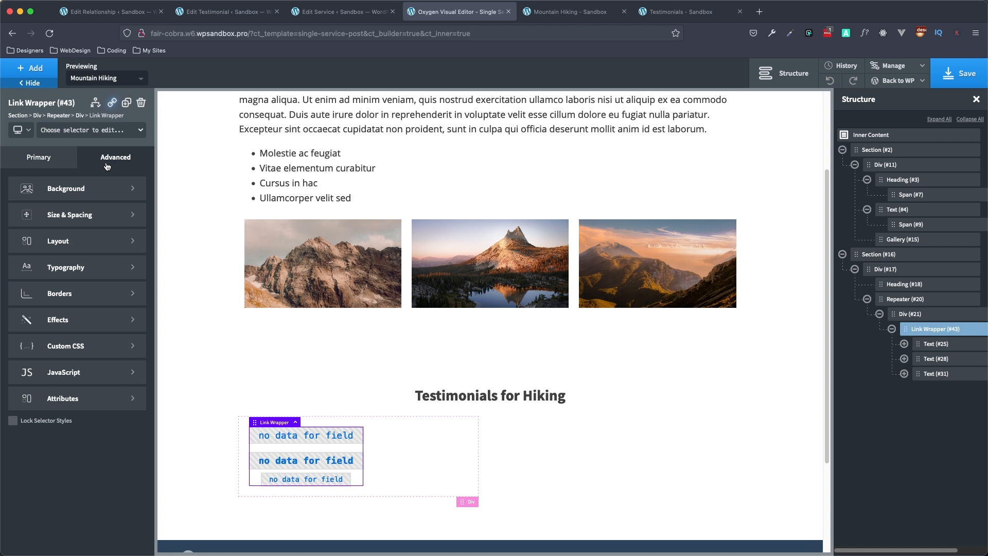
left_click(65, 189)
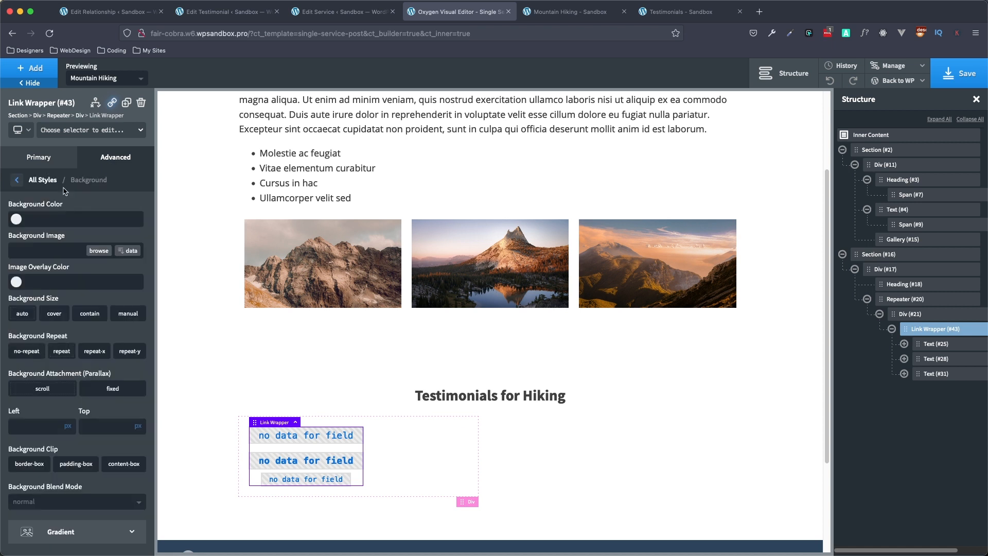
left_click(17, 220)
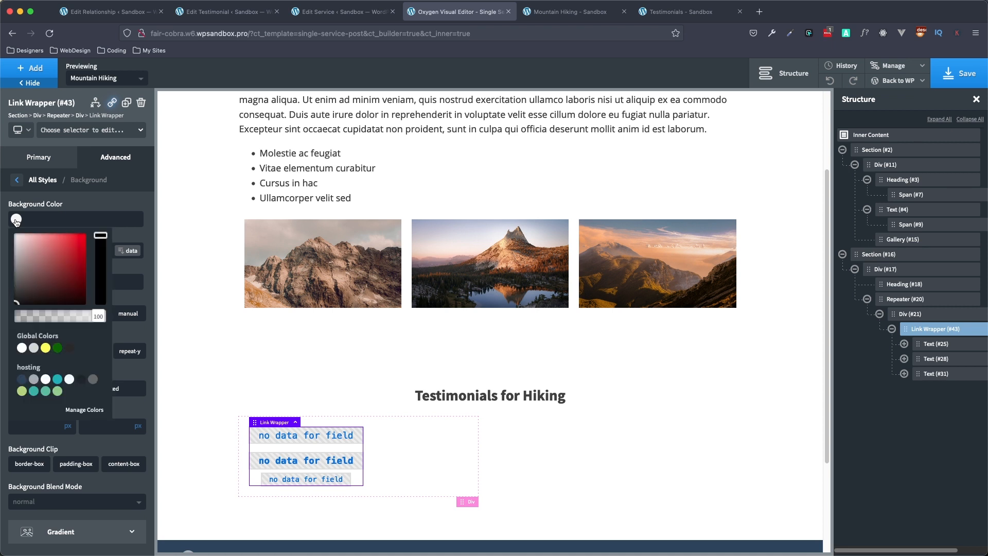
left_click(33, 349)
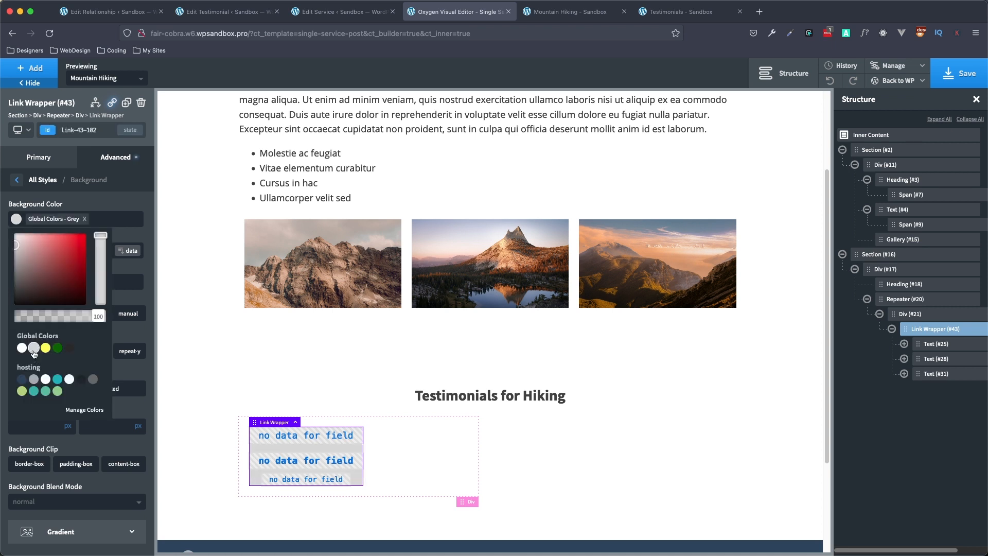
left_click(16, 181)
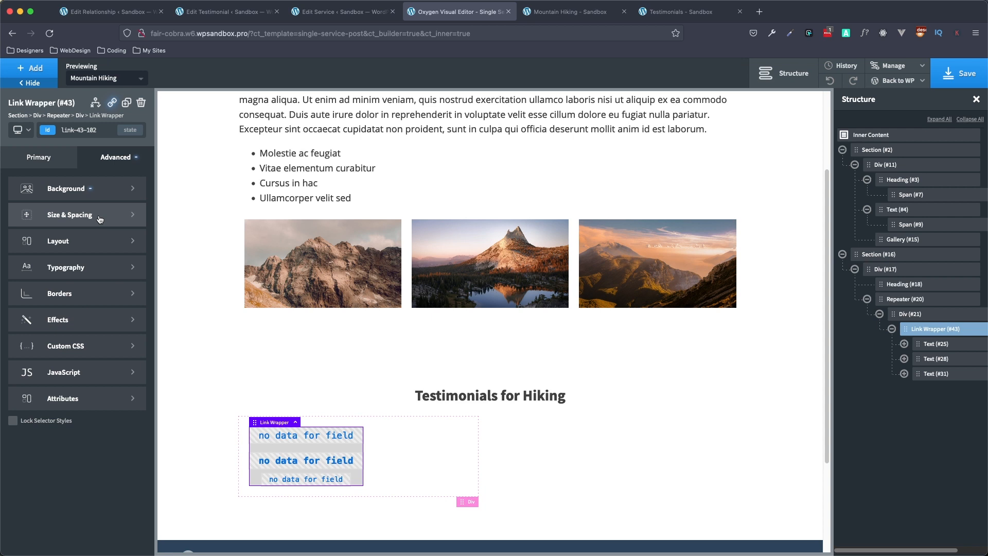
Step: Give Link Wrapper (#43) a border radius of 15 px
left_click(77, 302)
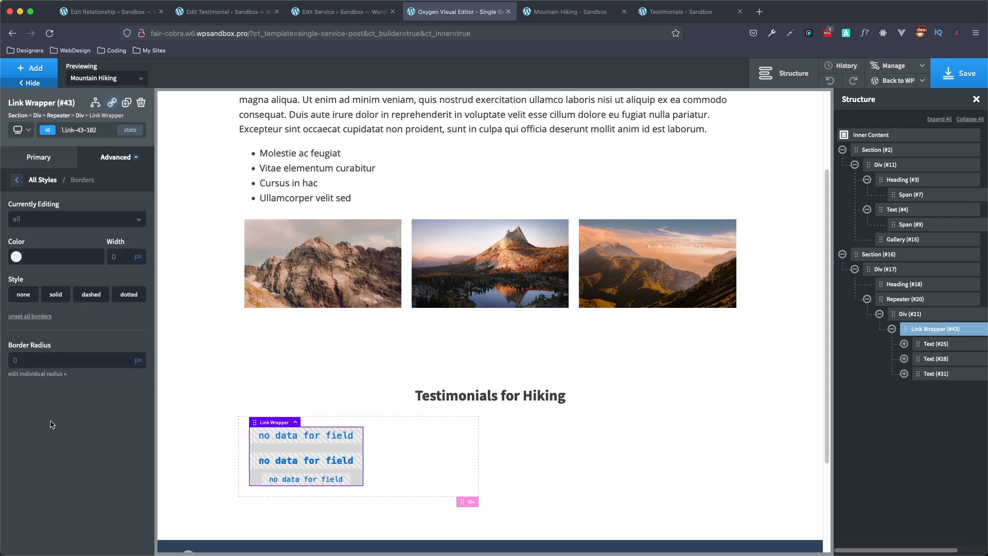
left_click(49, 363)
type("15")
left_click(17, 181)
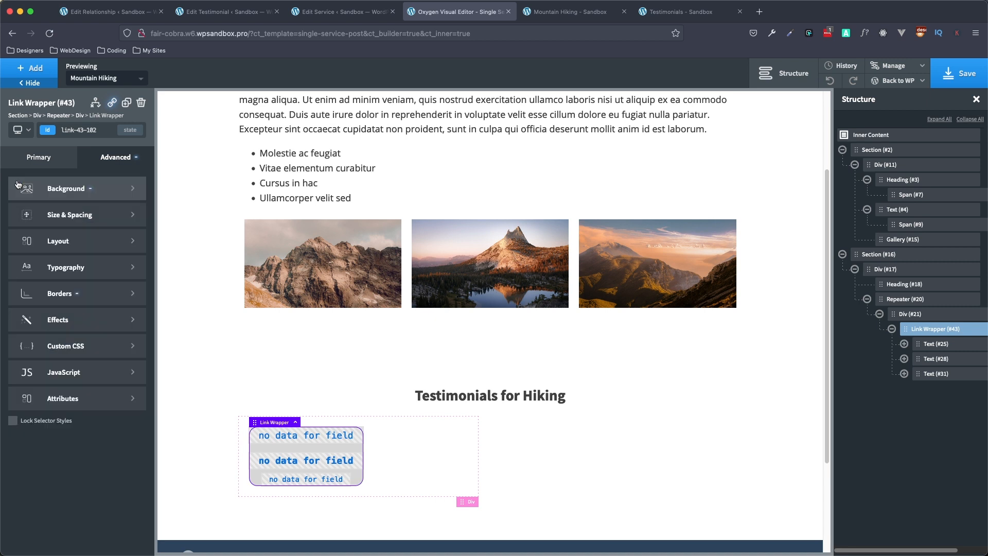
Step: Set the link wrapper's box shadow color to the global Black with reduced opacity, rgba(41,41,41,0.19)
left_click(82, 319)
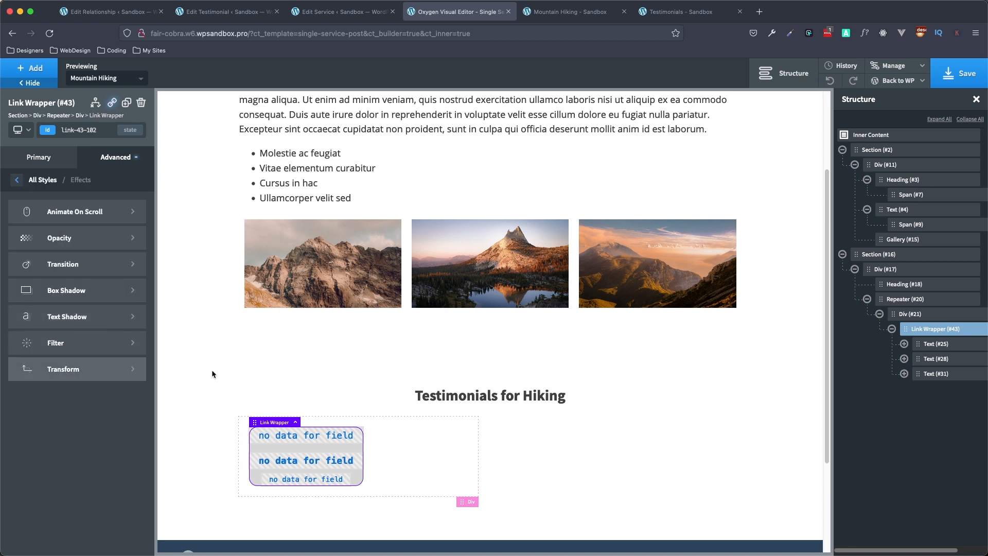
left_click(86, 289)
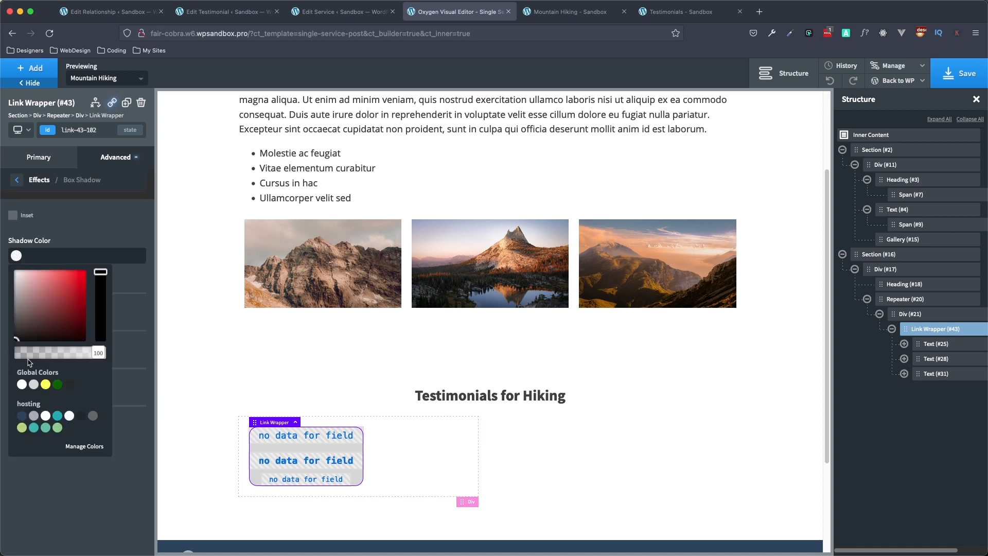
left_click(69, 384)
left_click(23, 258)
left_click(17, 258)
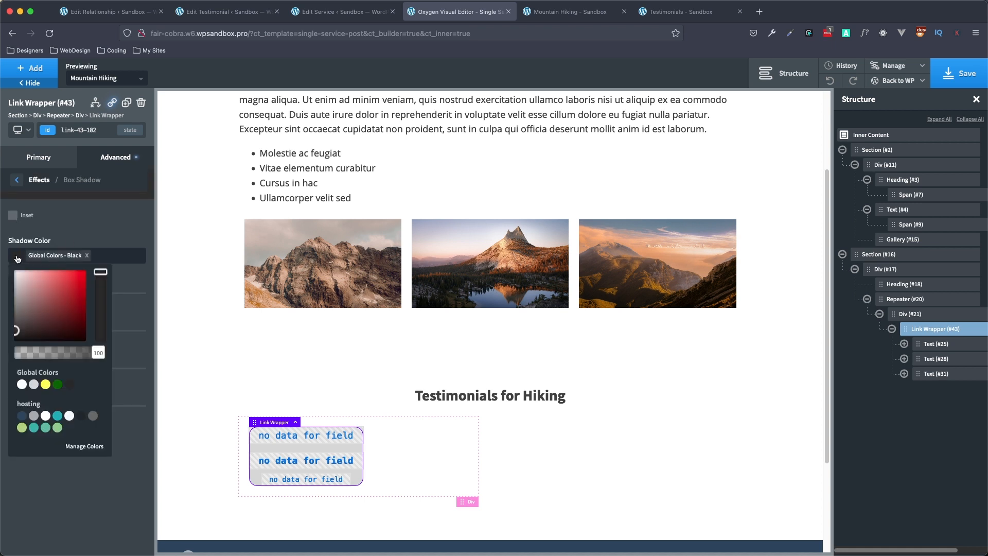
left_click_drag(98, 353, 40, 359)
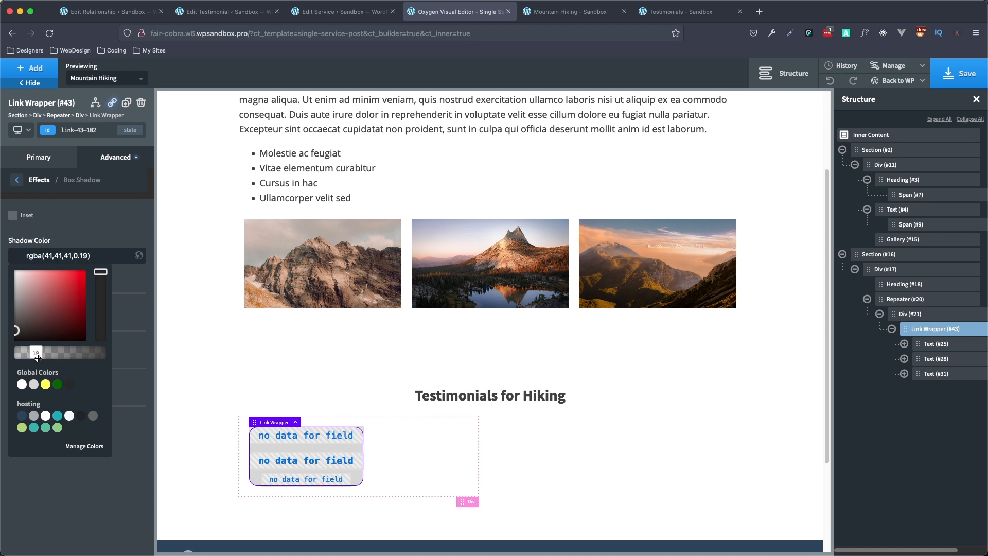
Step: Set the link wrapper's shadow to 4 px horizontal and vertical offset, 10 px blur and 4 px spread
left_click(87, 217)
type("4")
key("Tab")
type("4")
key("Tab")
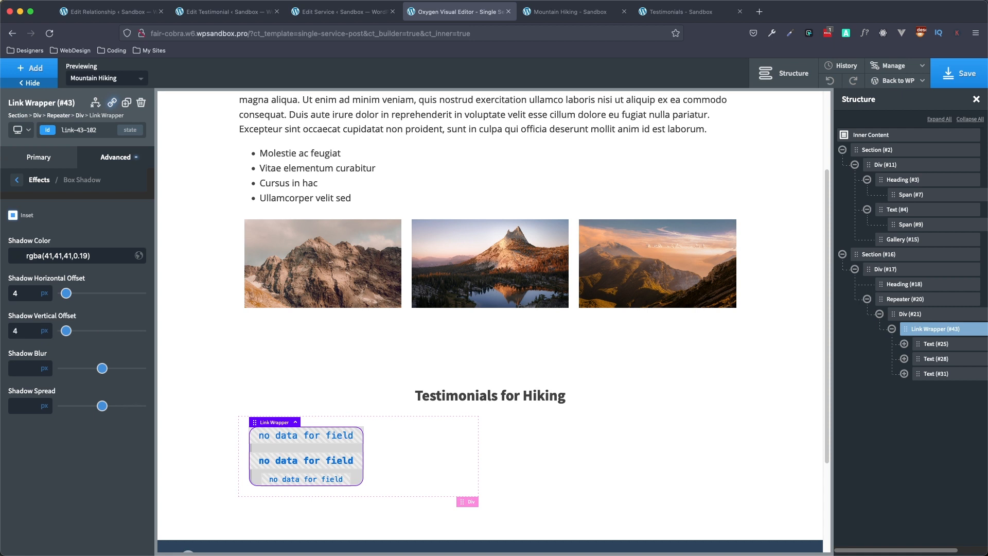
type("10")
key("Tab")
type("4")
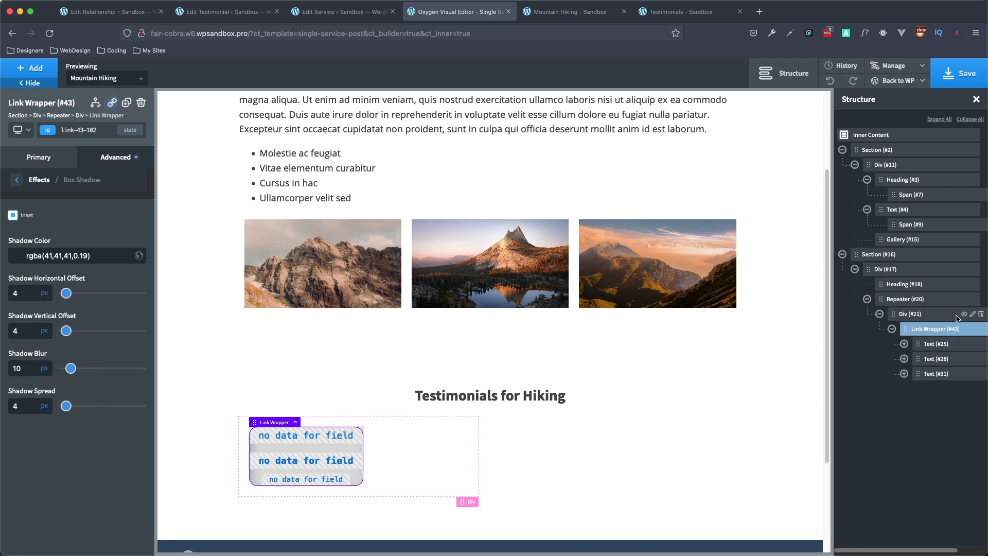
Step: Turn off the inset option of the link wrapper's box shadow
left_click(20, 180)
left_click(19, 180)
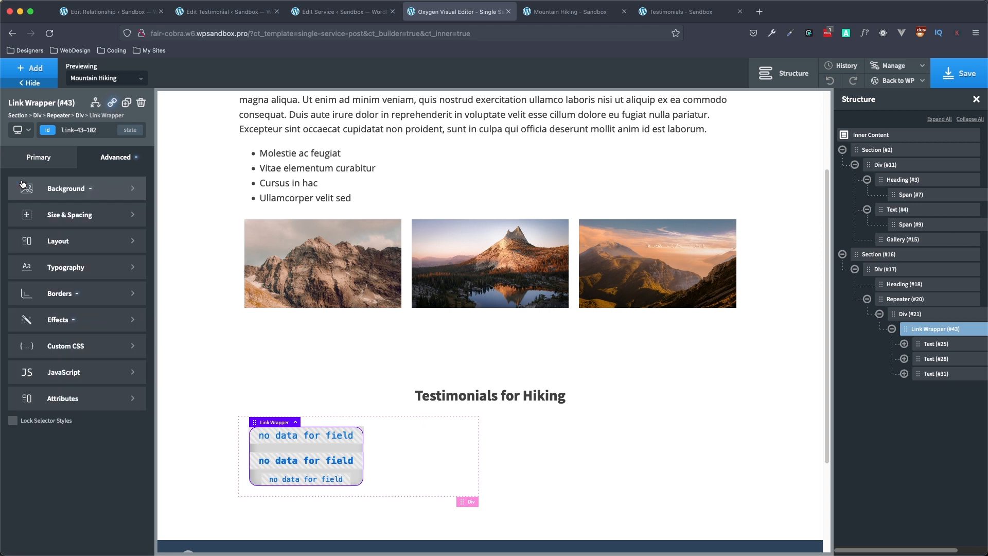
left_click(72, 328)
left_click(88, 300)
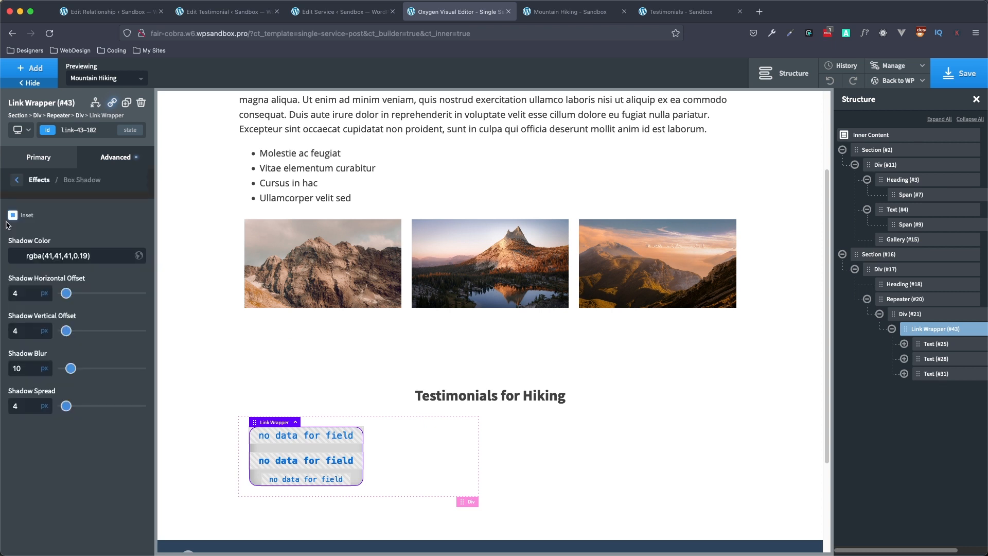
left_click(13, 216)
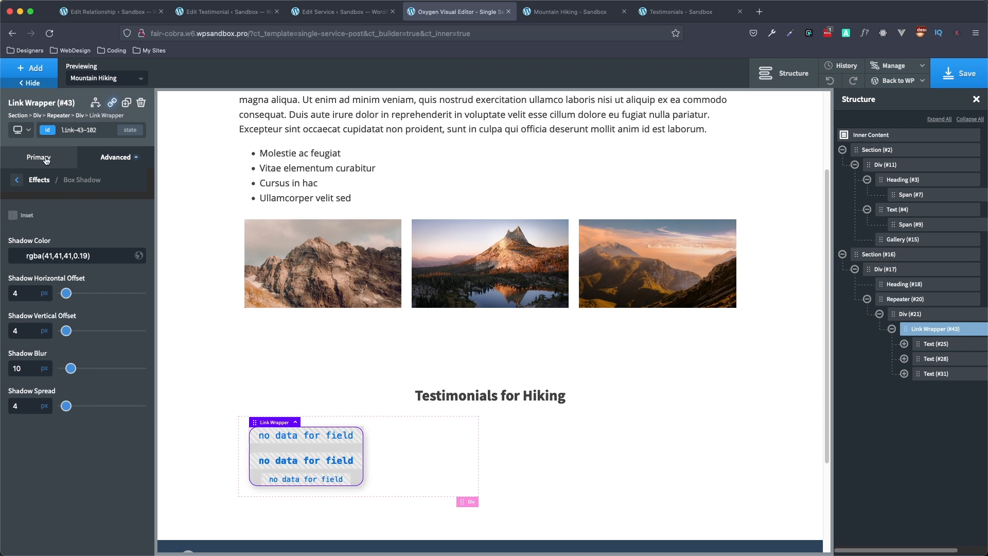
Step: Set the link wrapper's padding to 2 rem on all sides
left_click(18, 180)
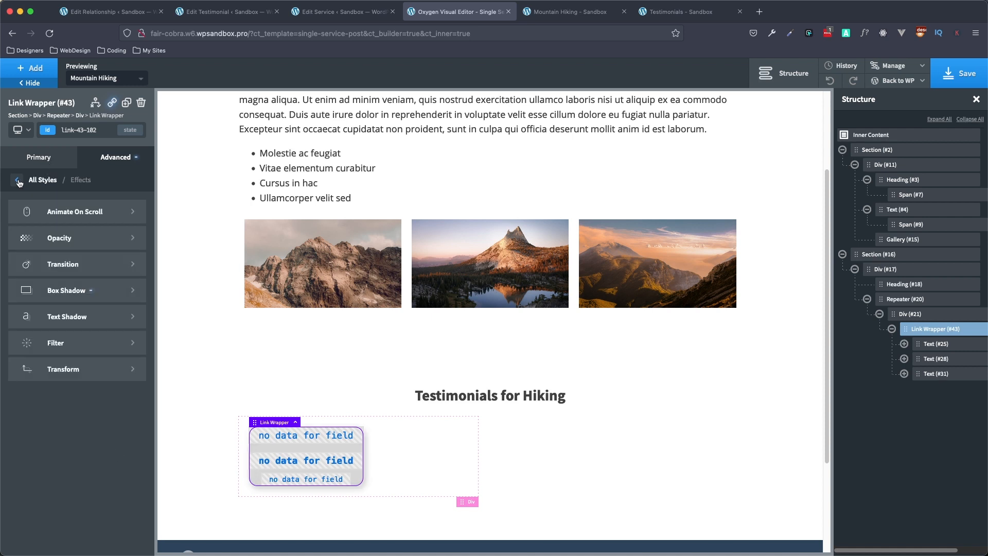
left_click(17, 181)
left_click(87, 216)
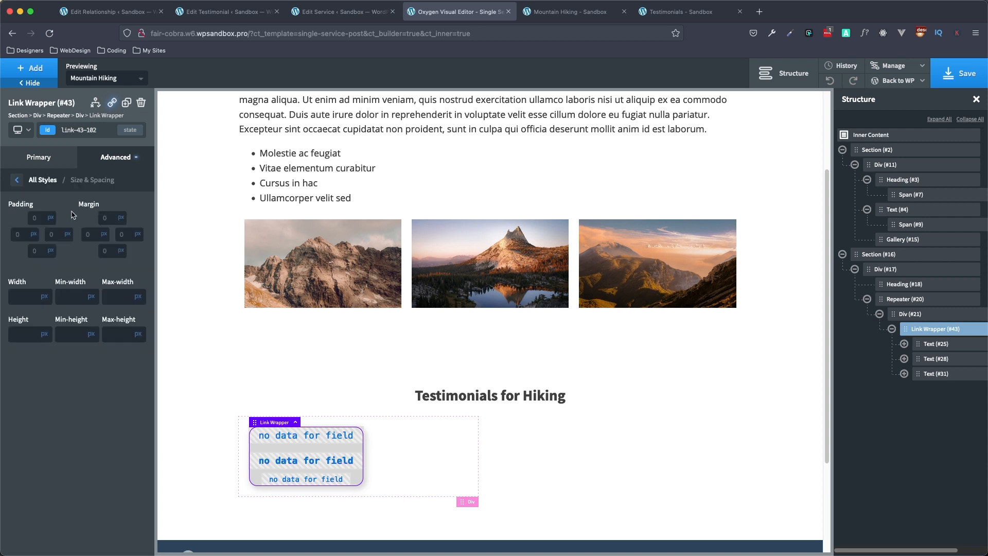
left_click(41, 218)
type("2")
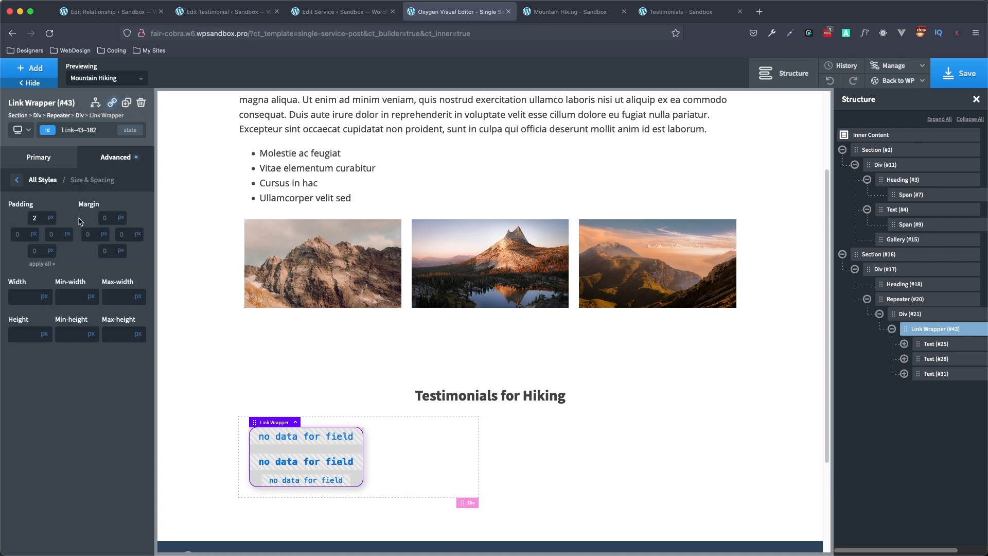
left_click(51, 217)
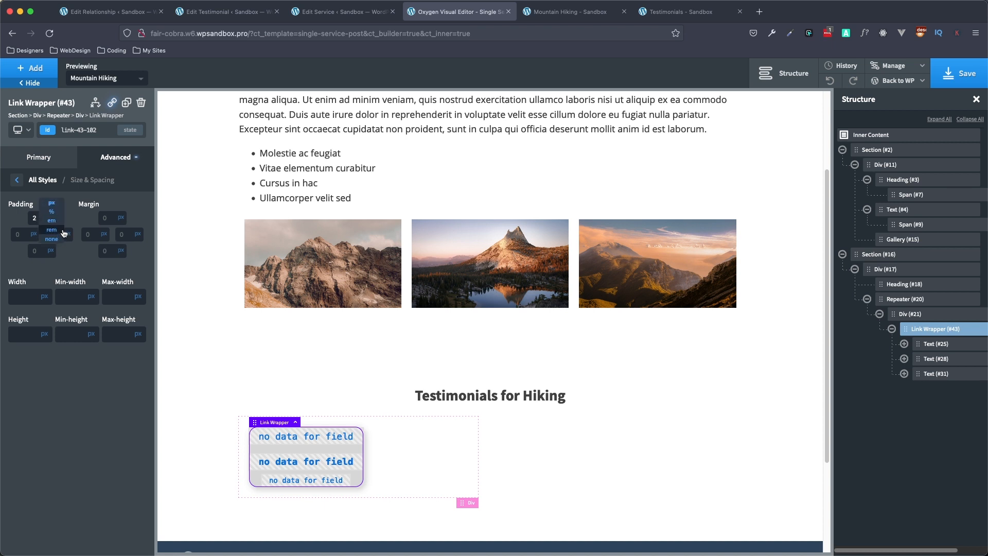
left_click(51, 229)
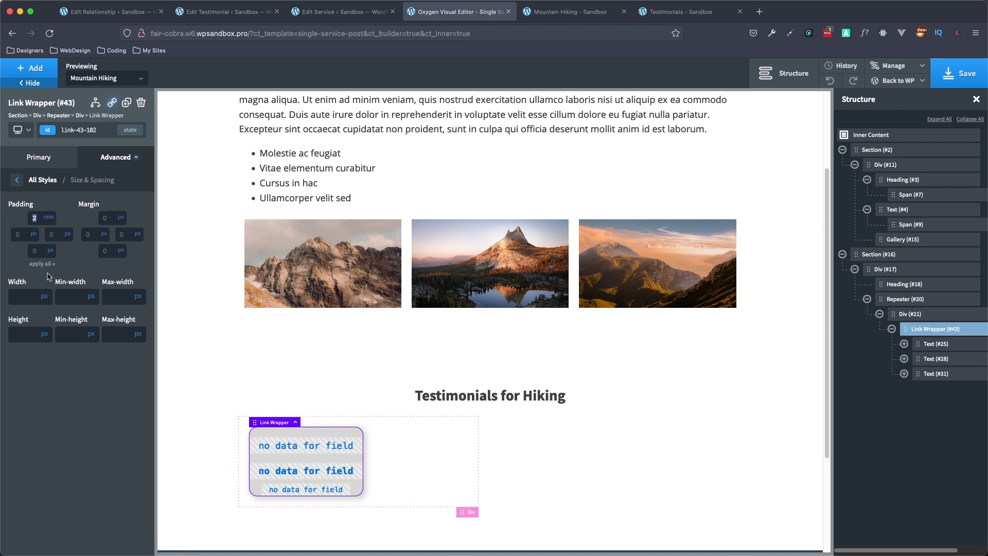
left_click(45, 267)
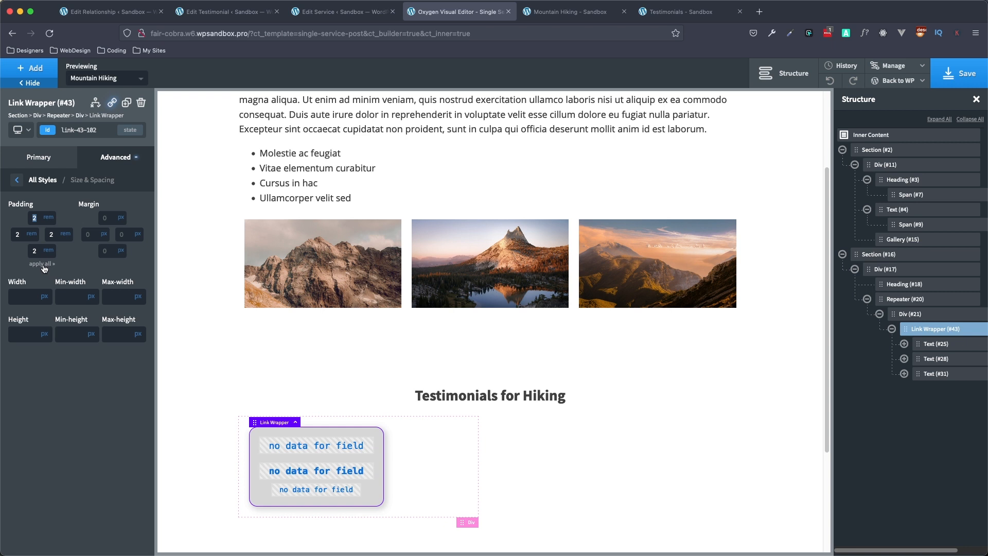
Step: Set the padding of Div (#21) to 0 rem on all sides
left_click(922, 316)
left_click(112, 157)
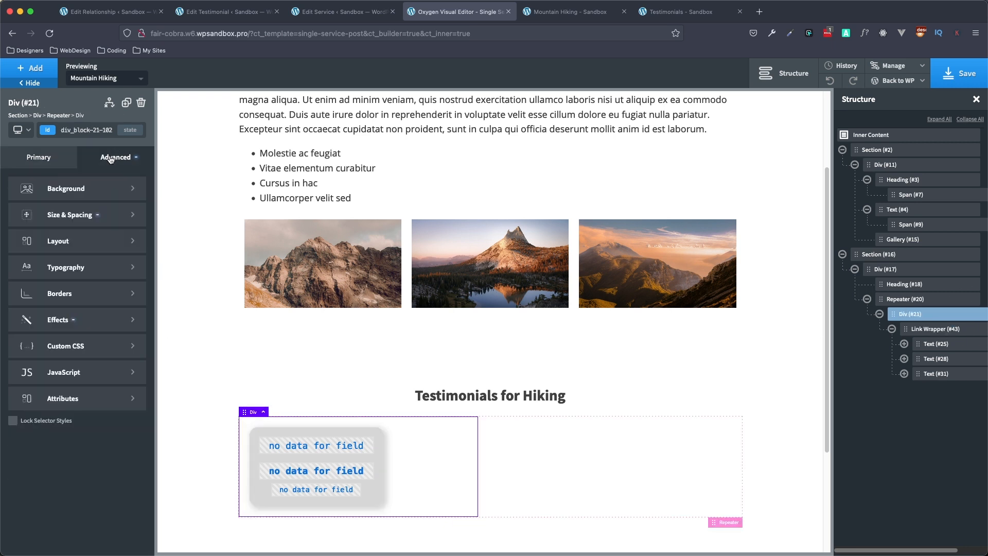
left_click(57, 213)
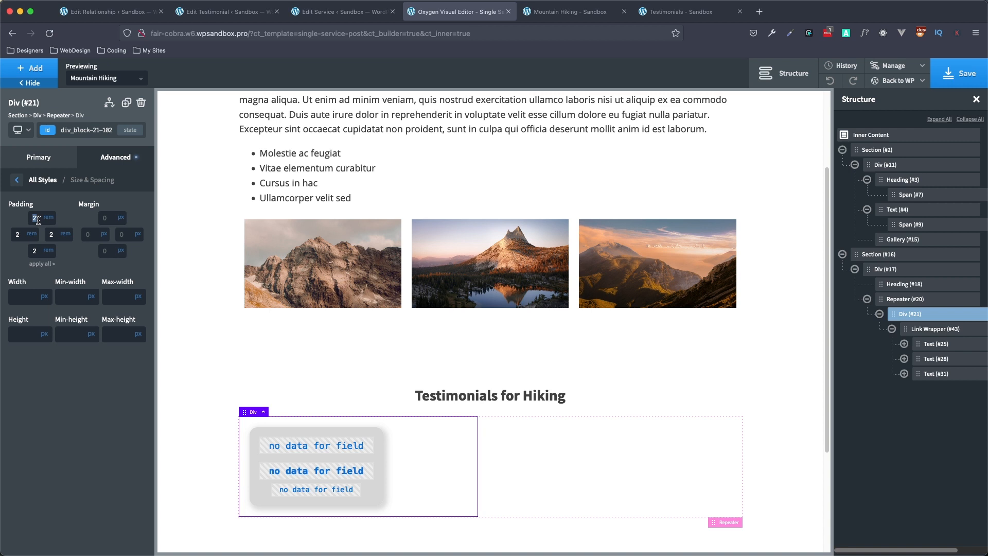
type("0")
left_click(44, 265)
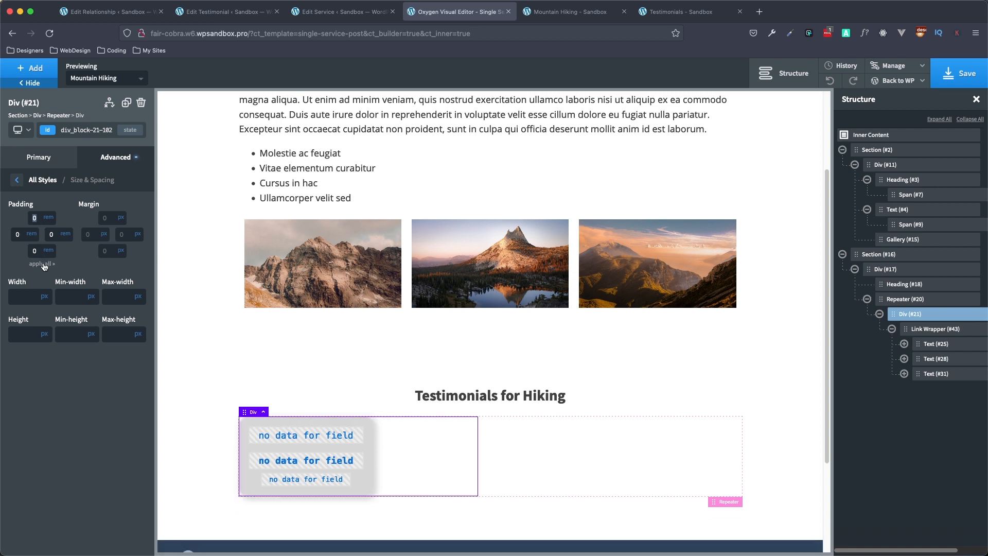
Step: Set the width of Link Wrapper (#43) to 100%
left_click(943, 334)
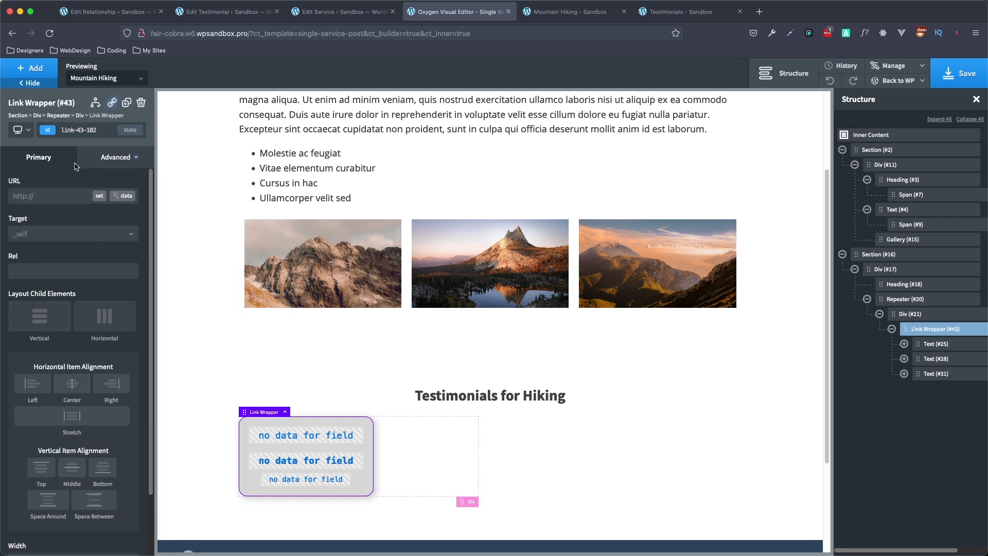
left_click(119, 162)
left_click(48, 220)
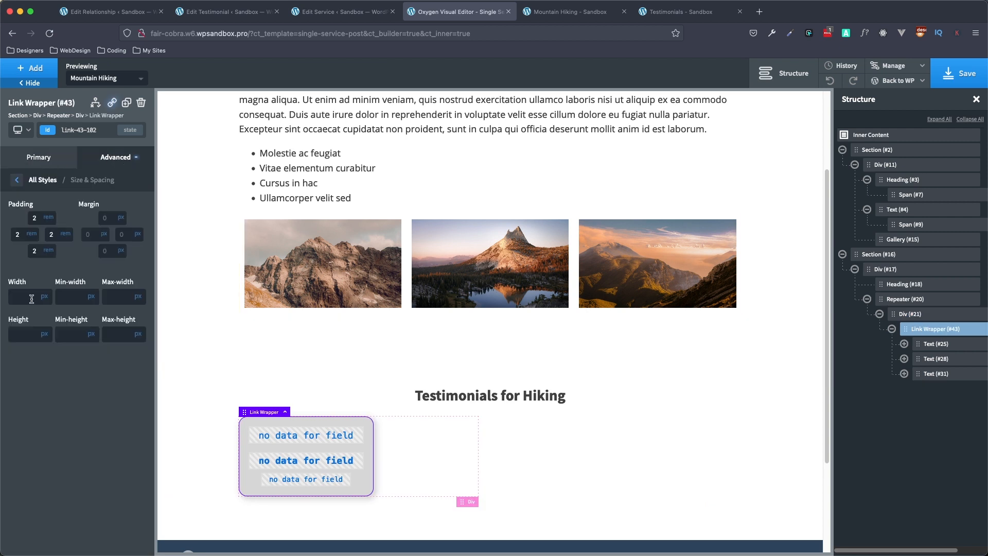
type("100")
left_click(43, 298)
left_click(48, 292)
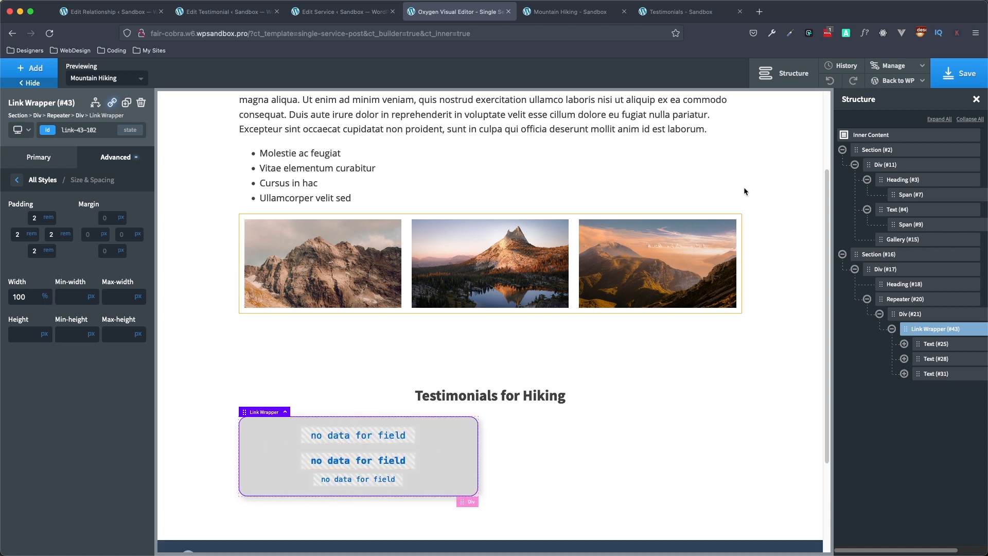
Step: Save the template and reload the Mountain Hiking page to check the testimonial card
left_click(962, 73)
left_click(566, 12)
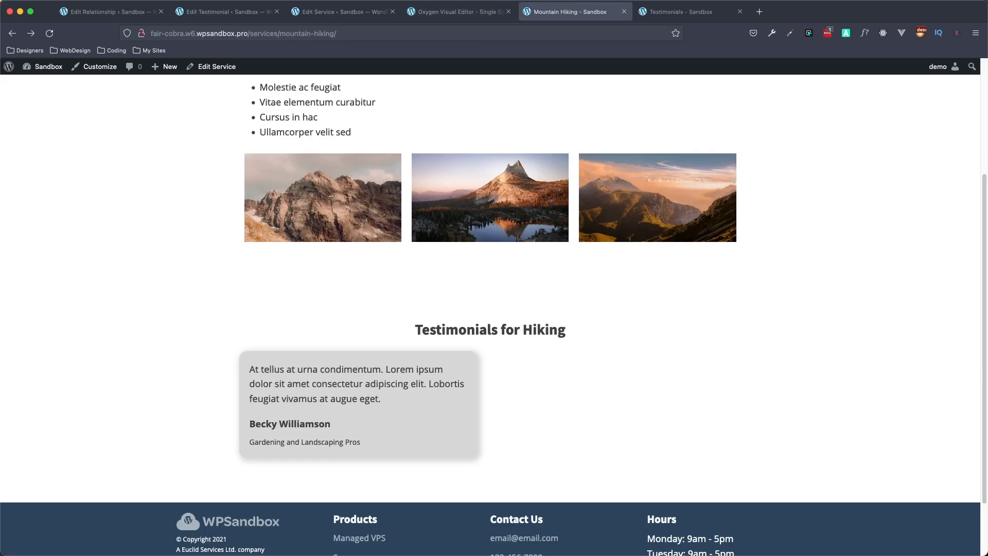
left_click(49, 33)
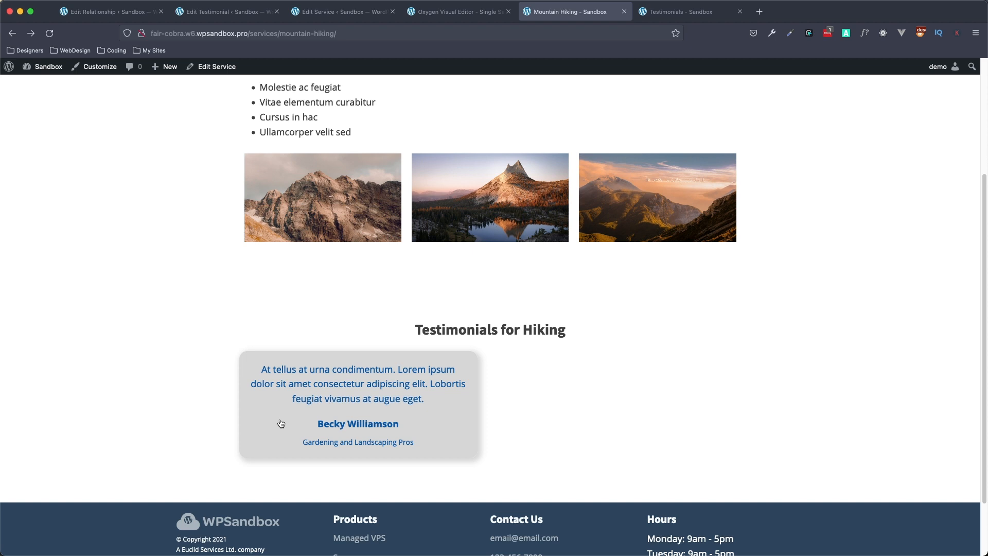
Step: Set the layout of Link Wrapper (#43) to flex with column direction and items aligned to flex-start
left_click(456, 12)
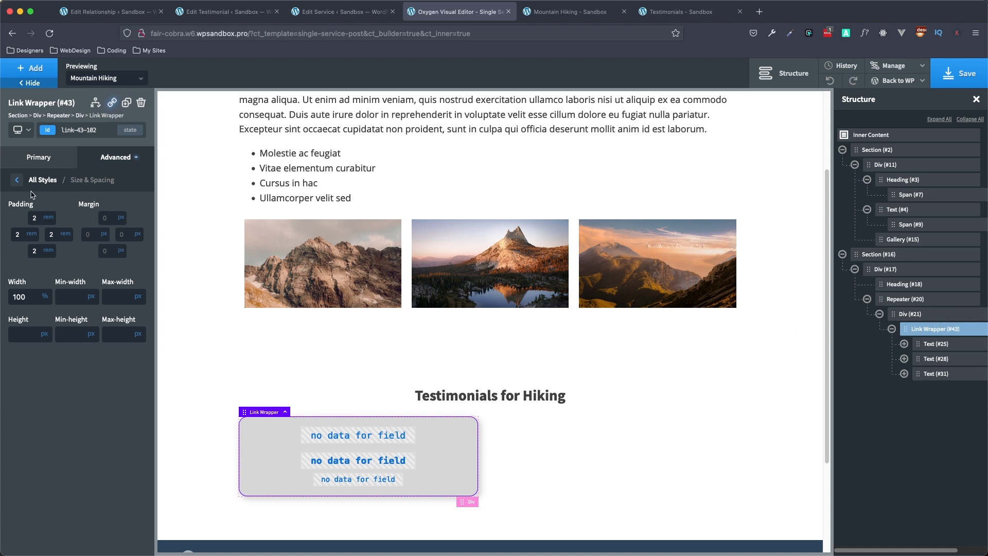
left_click(18, 181)
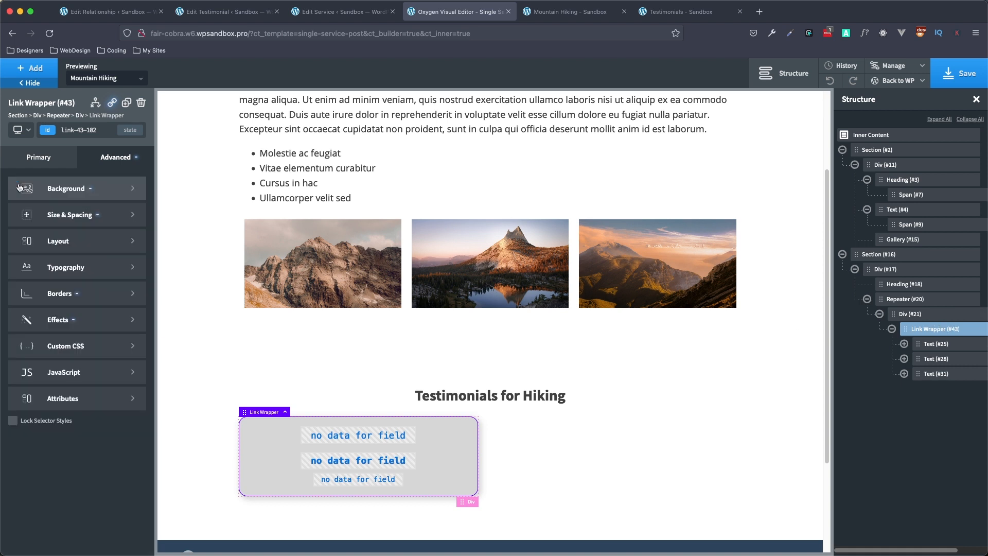
left_click(56, 249)
left_click(17, 224)
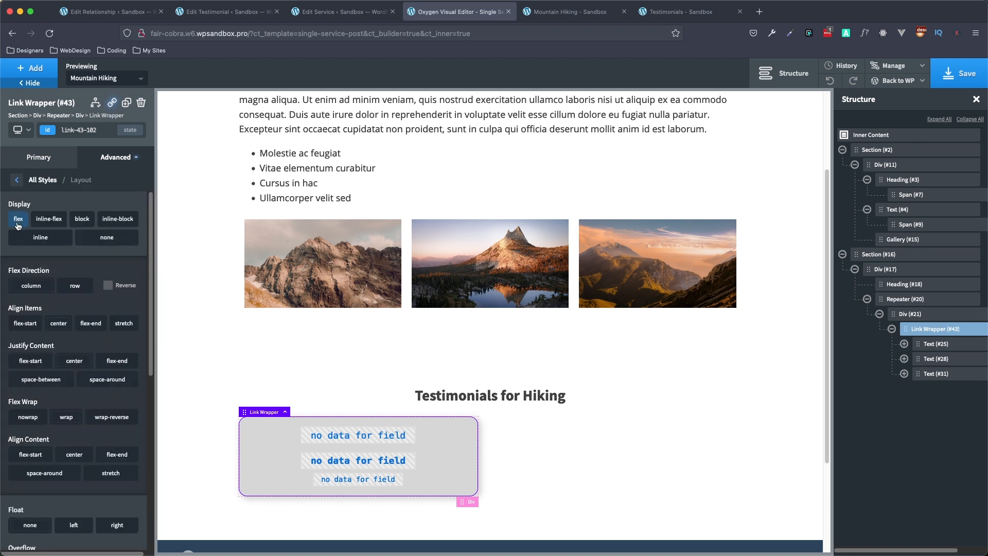
left_click(37, 291)
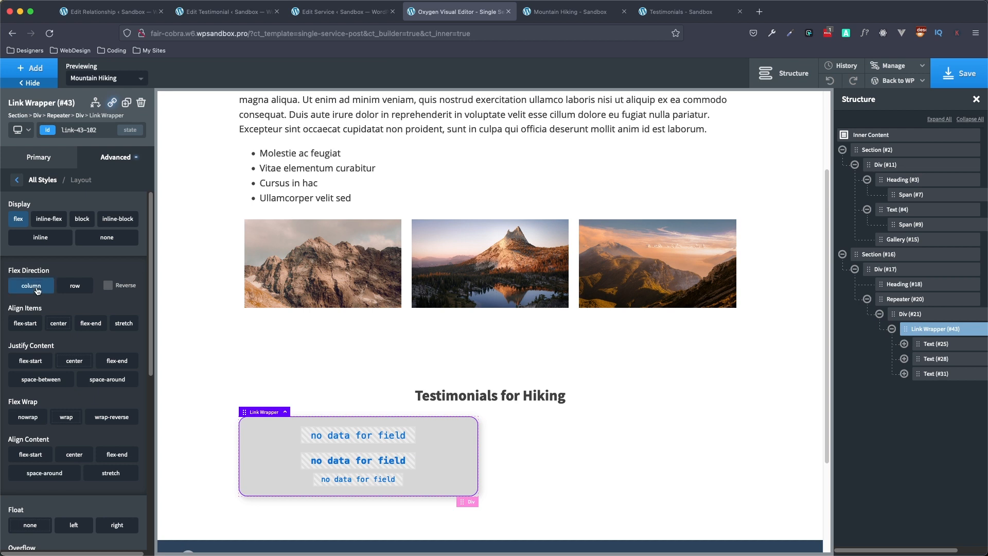
left_click(28, 327)
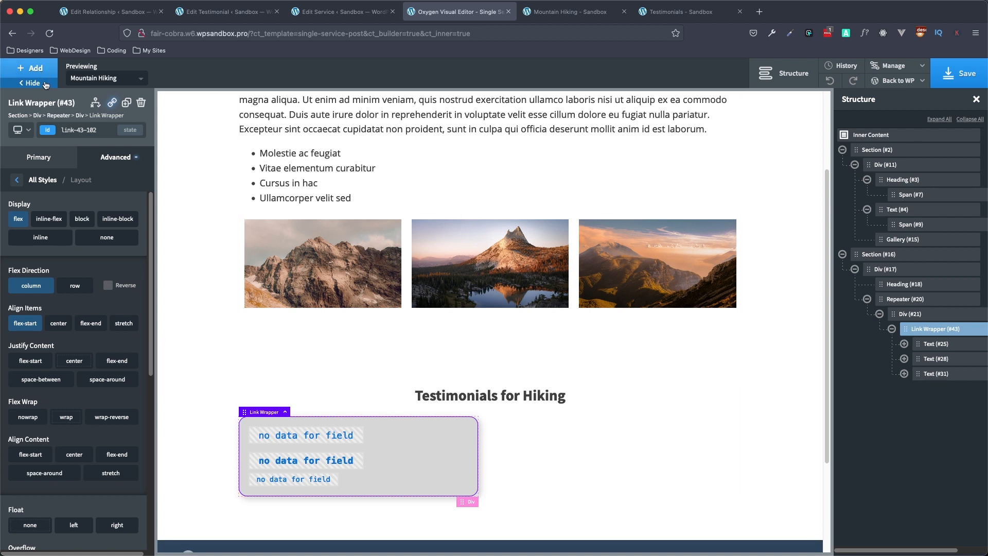
Step: Set the typography color of Link Wrapper (#43) to the global color Black
left_click(28, 180)
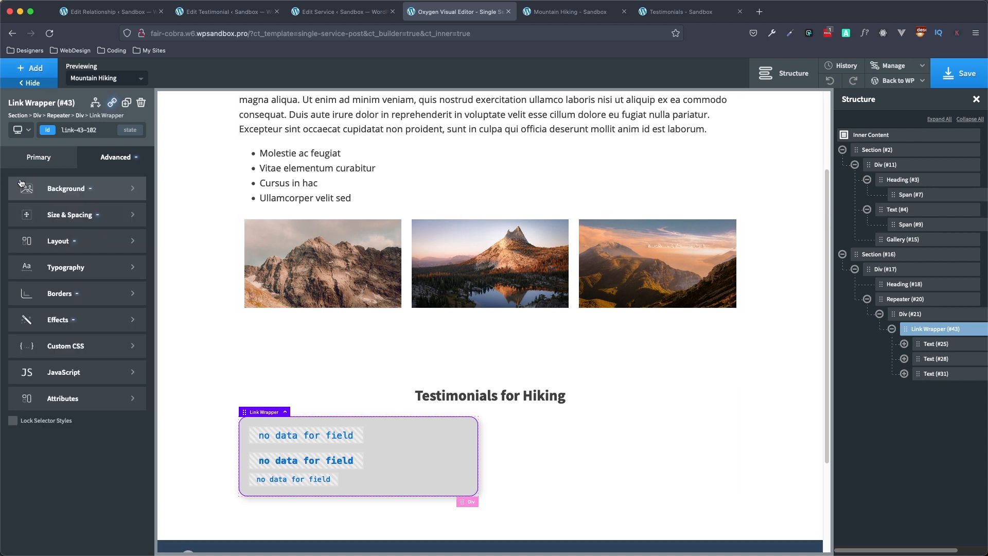
left_click(86, 264)
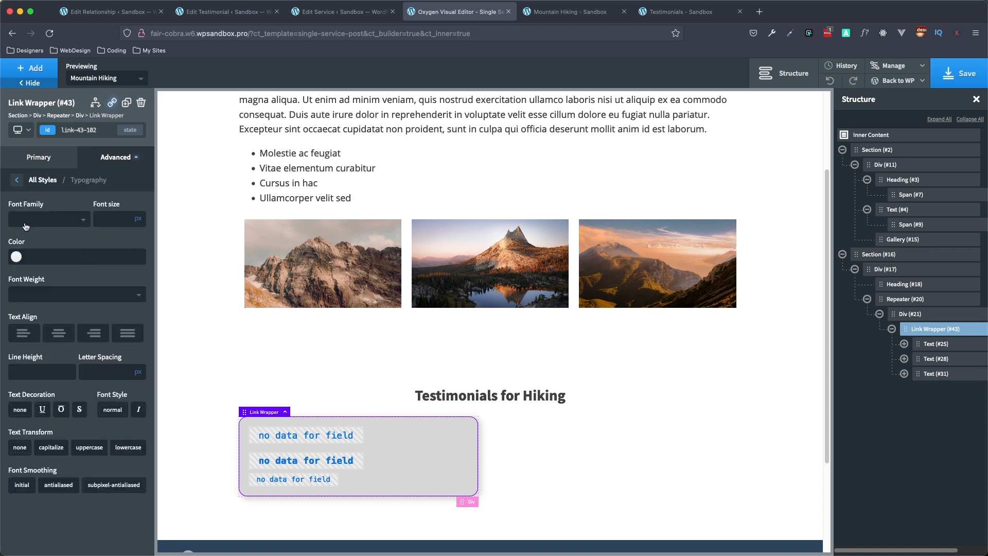
left_click(16, 257)
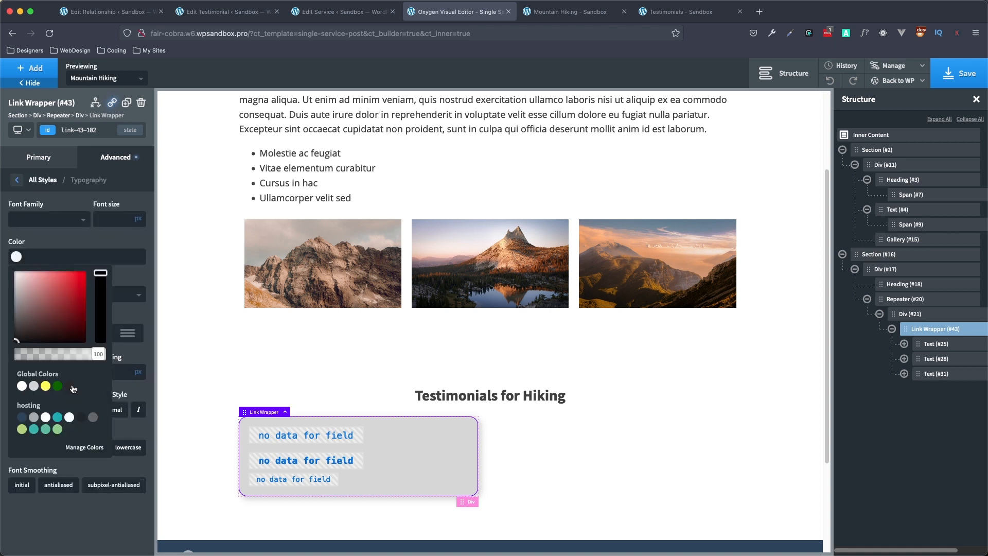
left_click(69, 386)
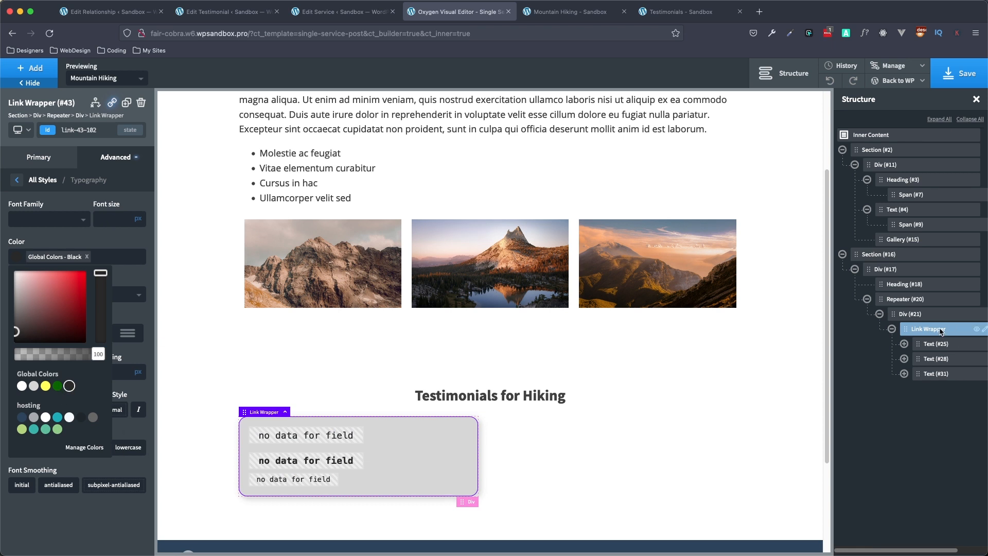
Step: Set the URL of Link Wrapper (#43) to the post's dynamic Permalink
left_click(23, 158)
left_click(59, 198)
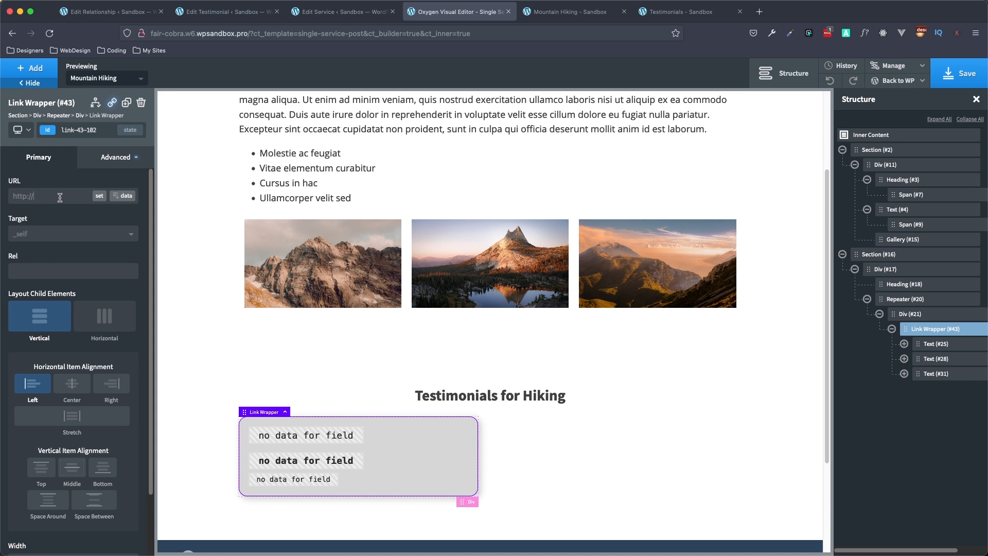
left_click(123, 197)
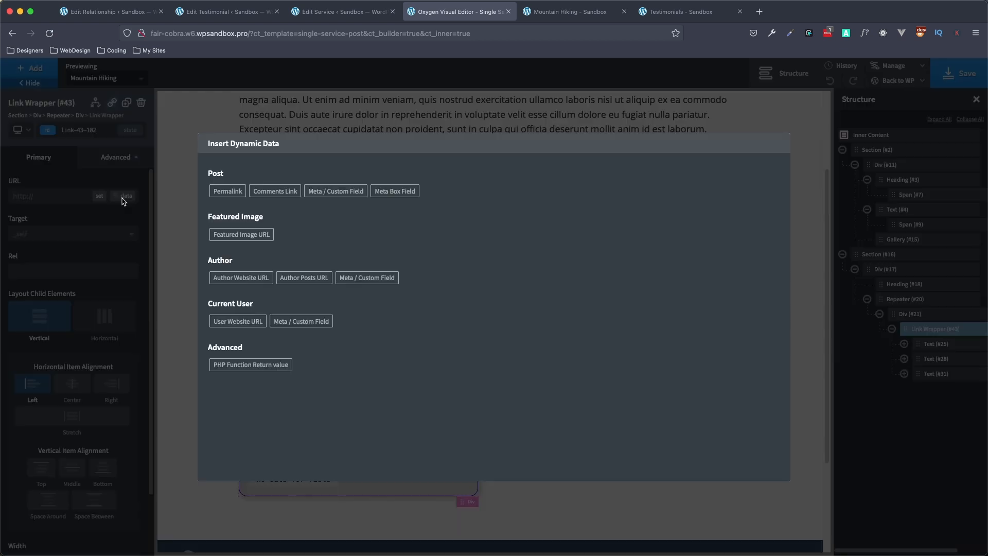
left_click(235, 195)
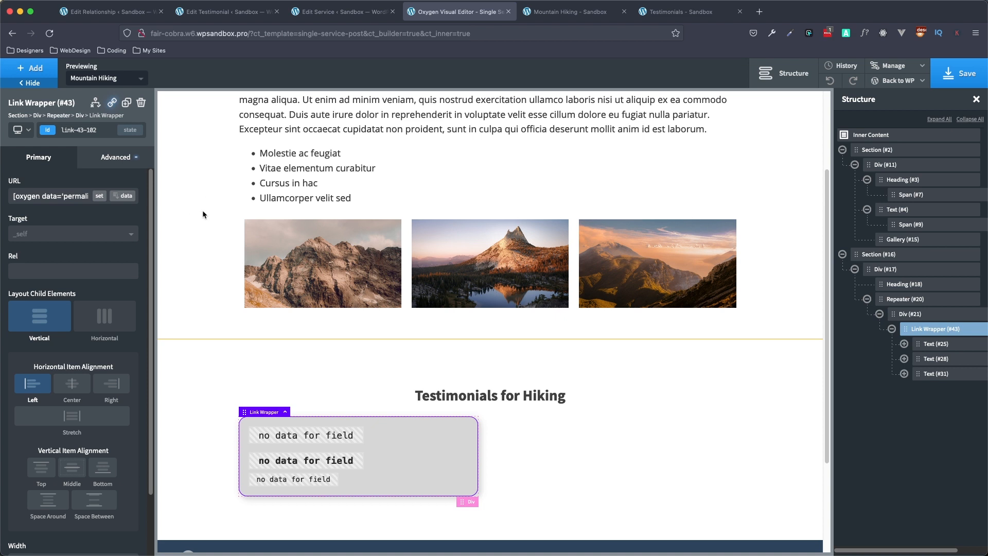
Step: Save the template and reload the Mountain Hiking page to check the card's text color and link
left_click(961, 81)
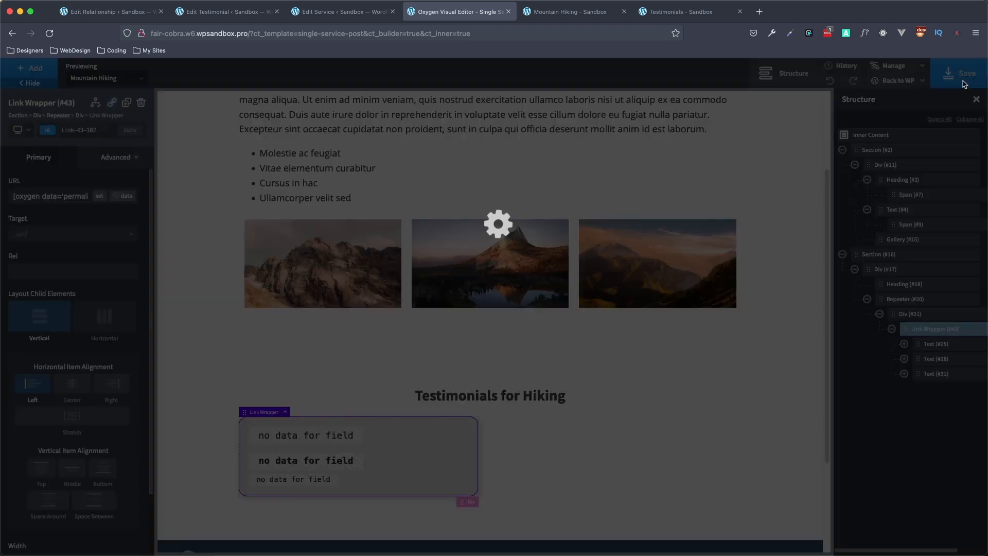
left_click(566, 11)
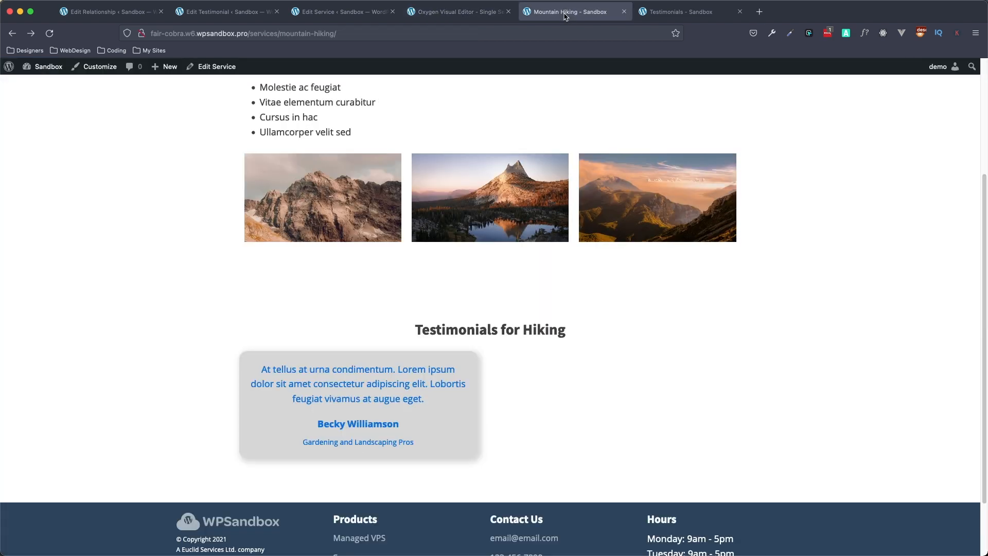
left_click(49, 38)
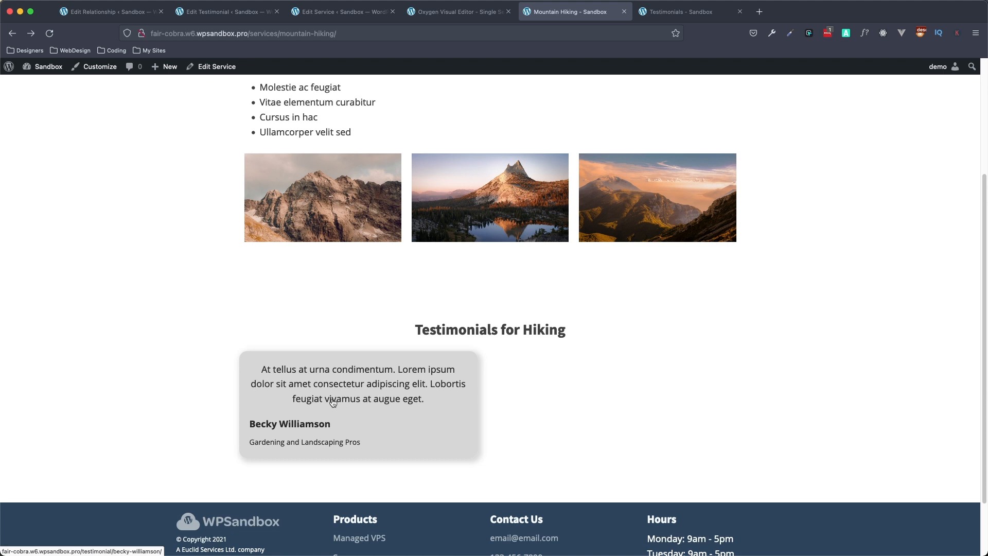
Step: Set the text alignment of Text (#25), the testimonial snippet in the card, to left
left_click(227, 12)
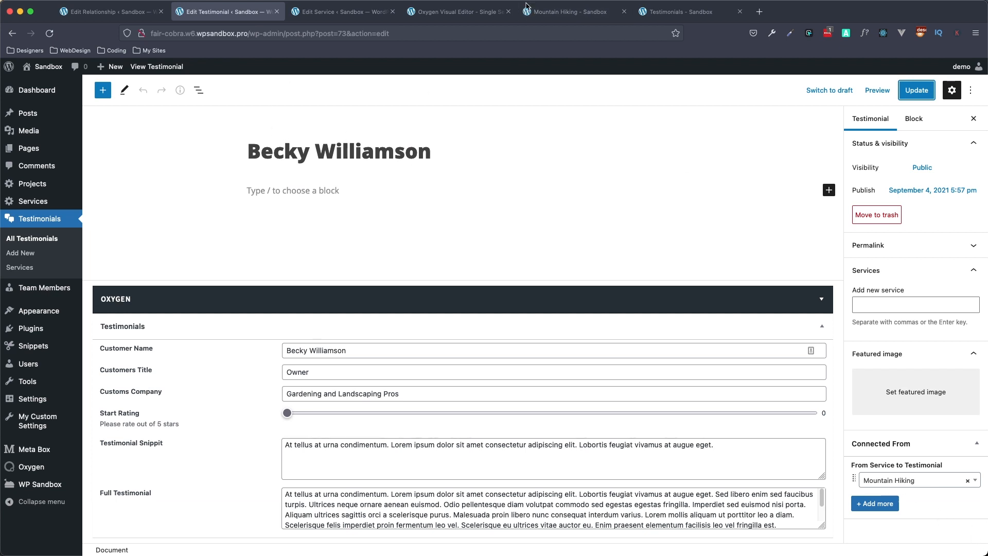
left_click(440, 12)
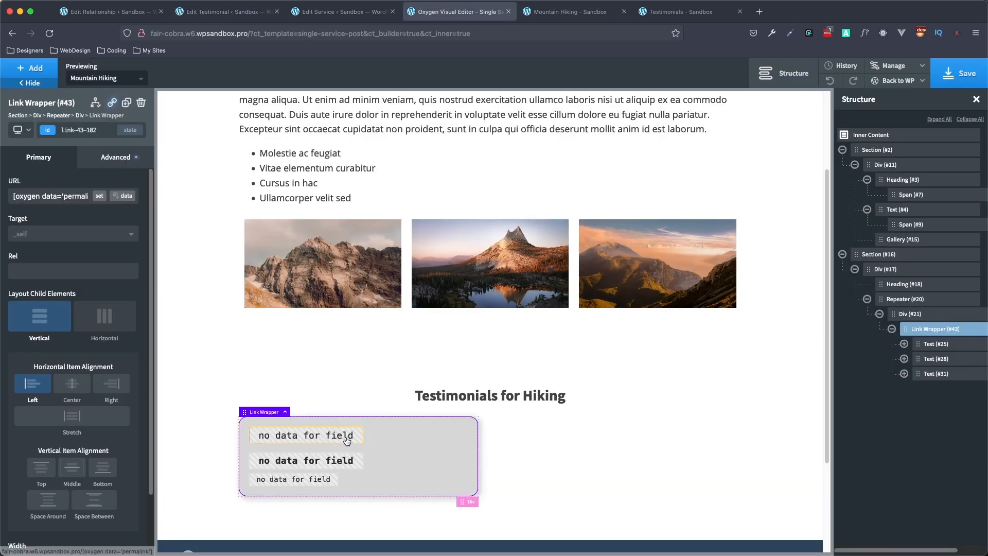
left_click(934, 349)
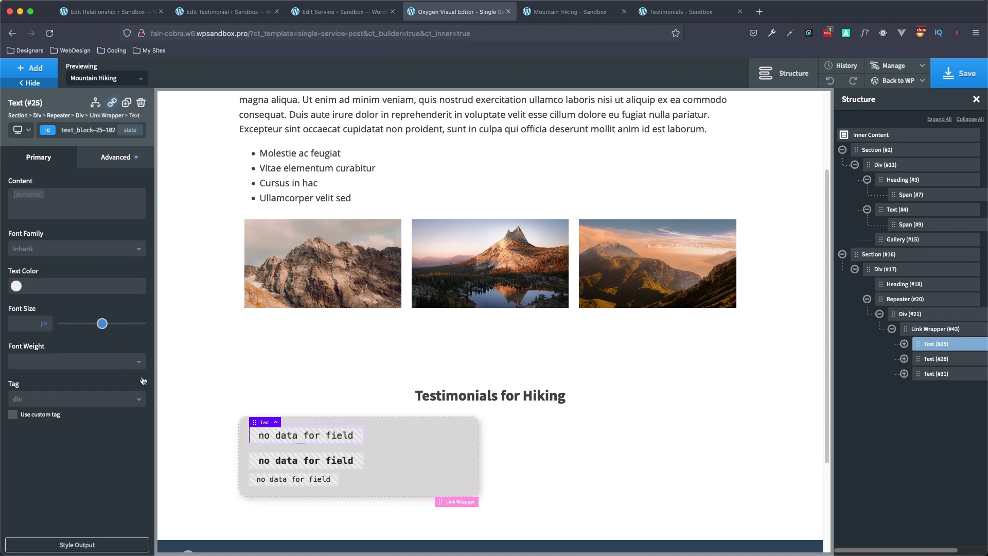
left_click(109, 158)
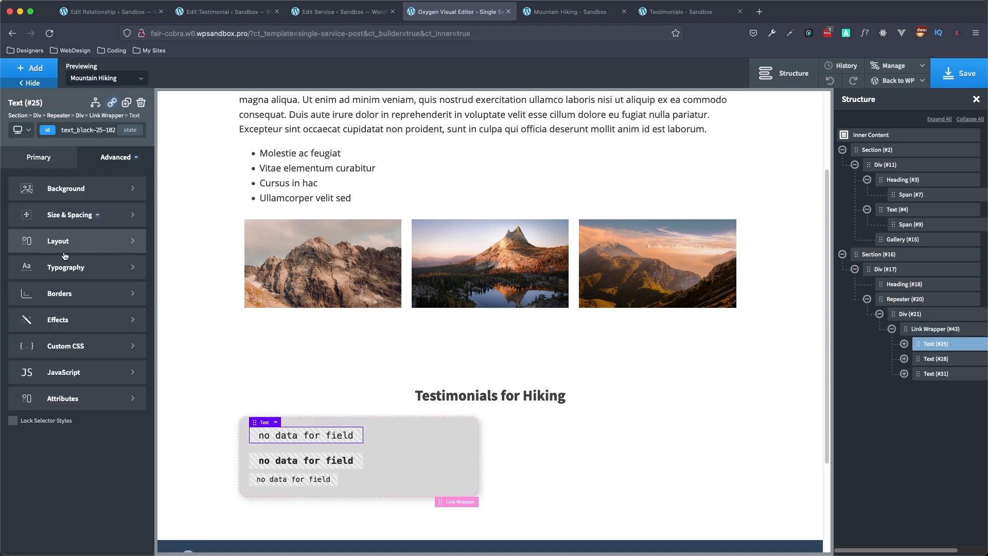
left_click(64, 264)
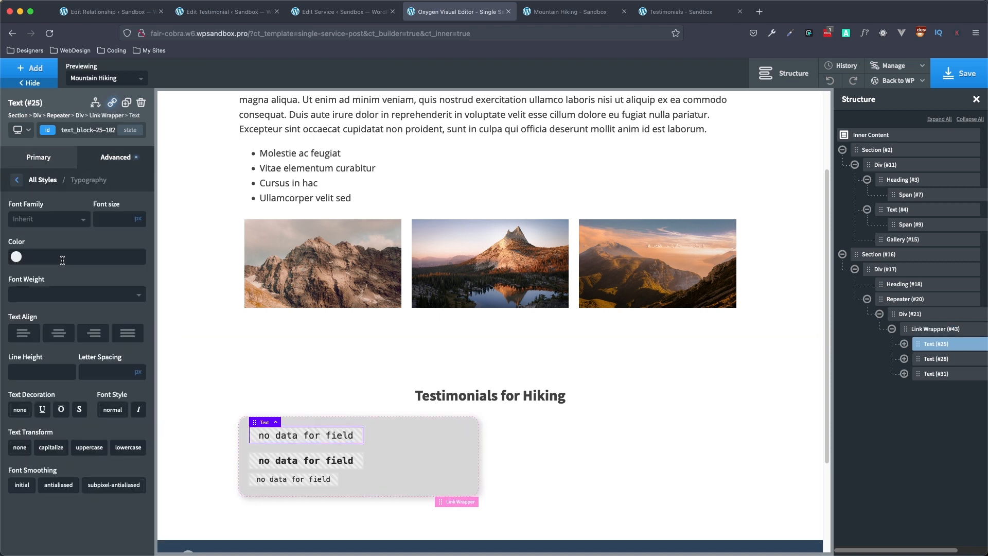
left_click(18, 339)
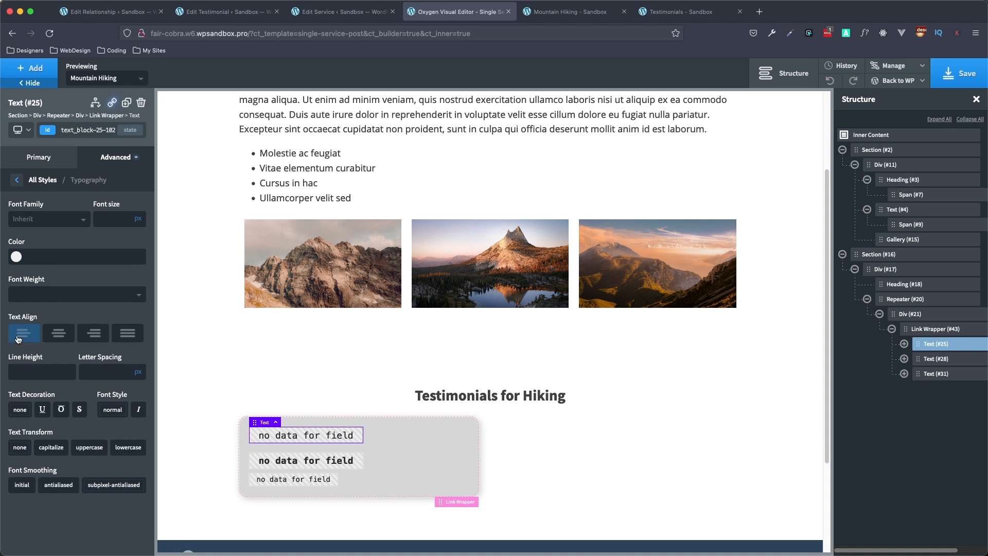
Step: Save the template, reload the Mountain Hiking page to check the snippet's alignment, and return to the Oxygen editor
left_click(953, 85)
left_click(570, 11)
left_click(51, 37)
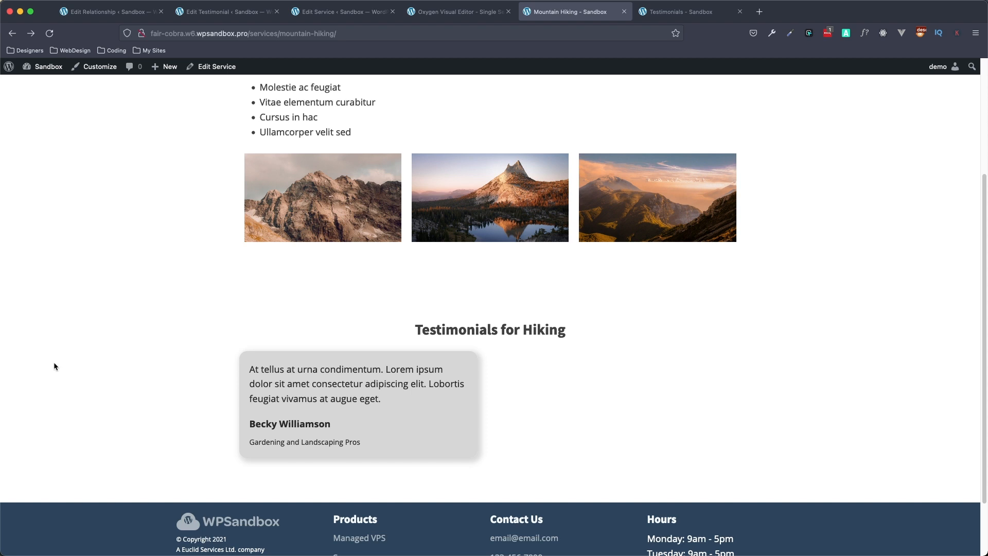
left_click(486, 12)
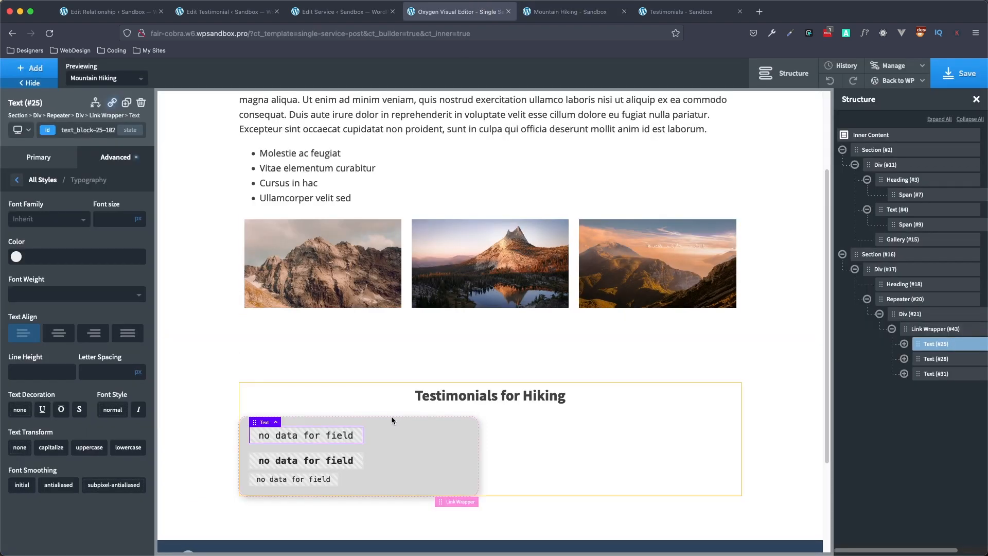
left_click(587, 11)
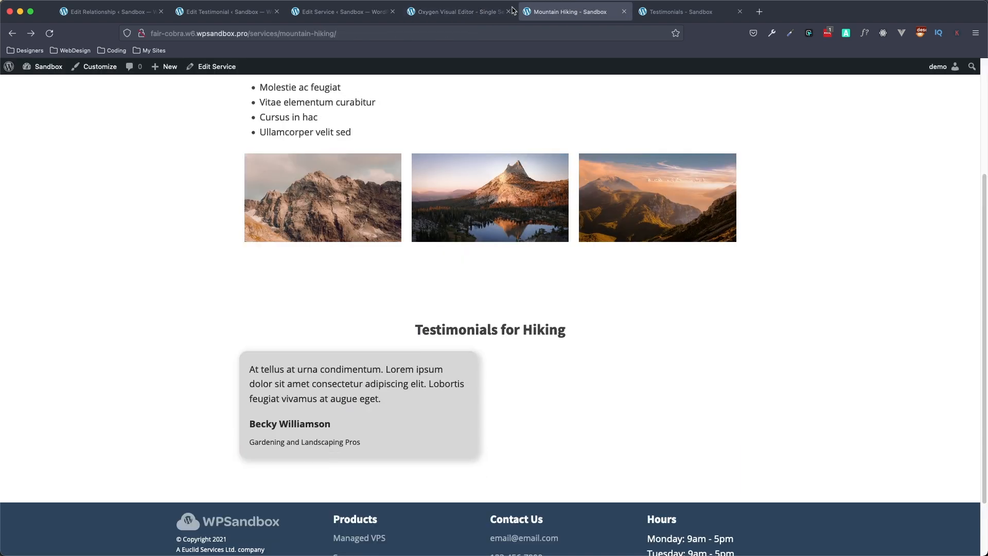
left_click(475, 11)
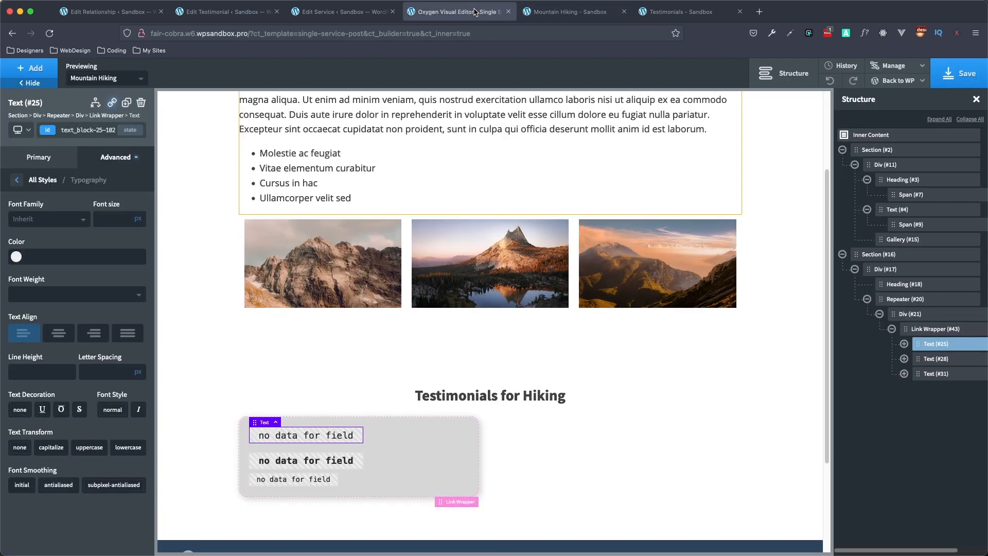
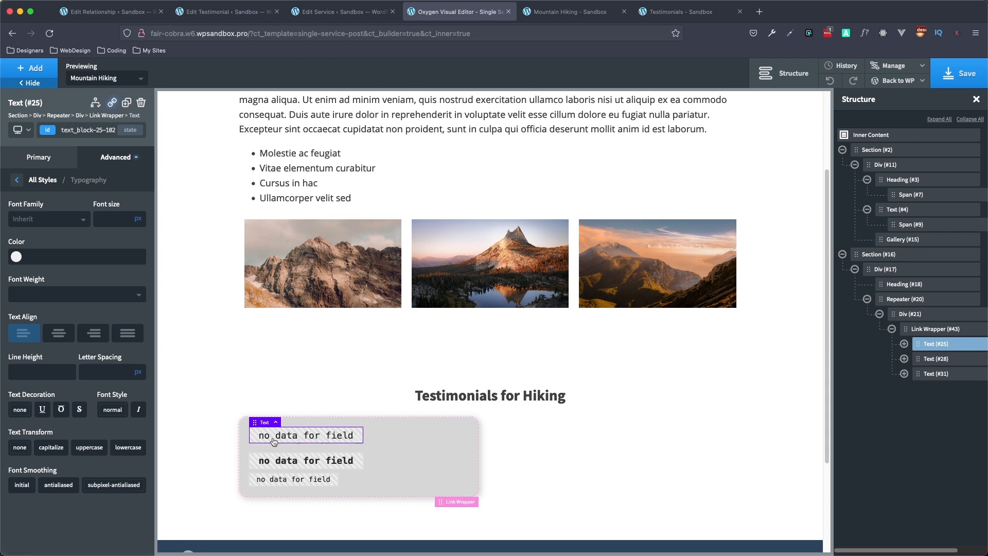
Step: Replace the dynamic shortcode in Text (#25) with the Testimonial Snippit text copied from the testimonial's edit page
double_click(302, 441)
triple_click(302, 437)
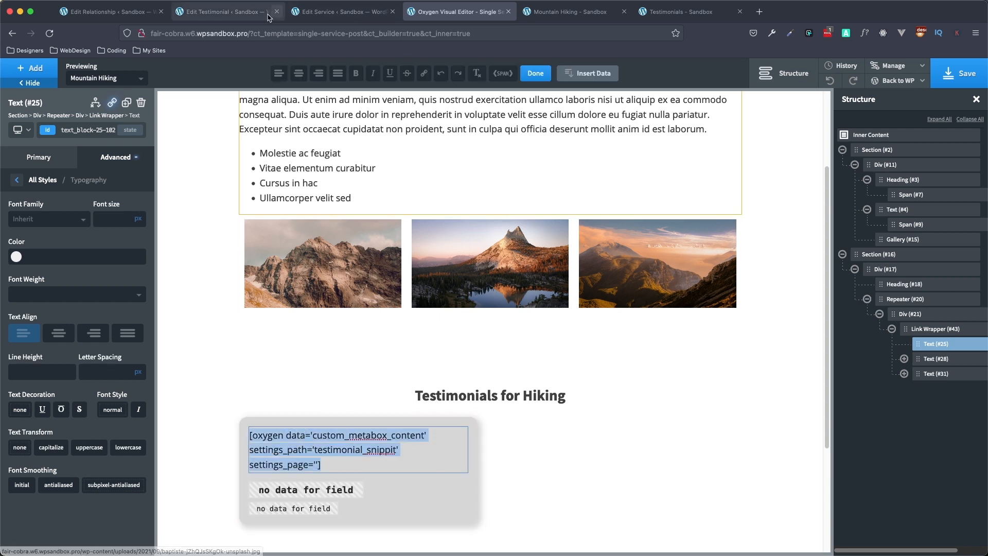
left_click(242, 12)
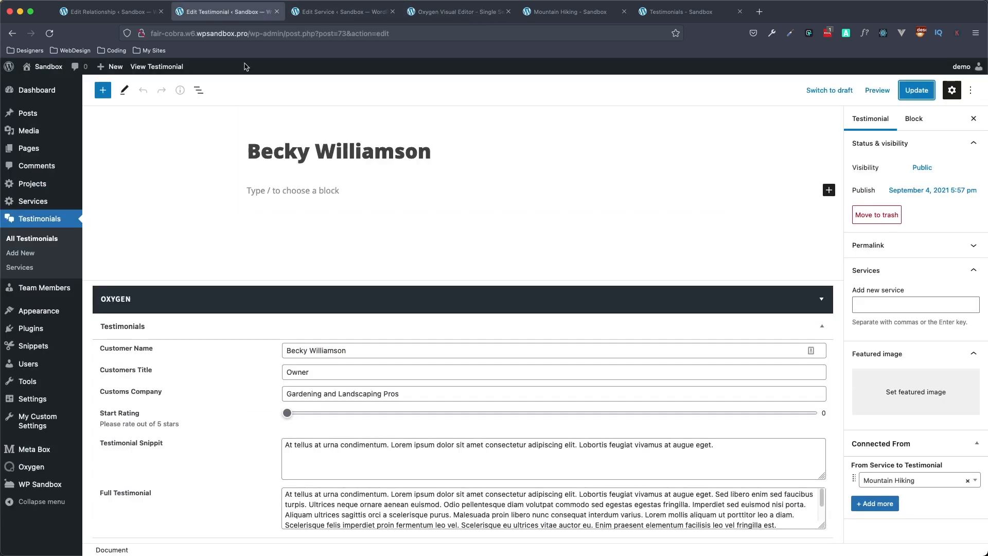
triple_click(728, 445)
key("super+c")
left_click(458, 11)
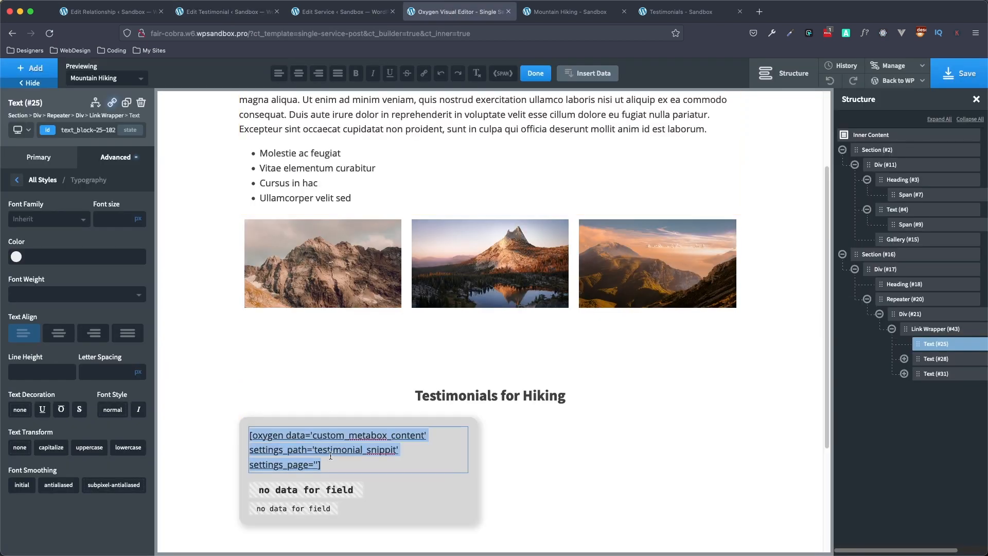
key("super+v")
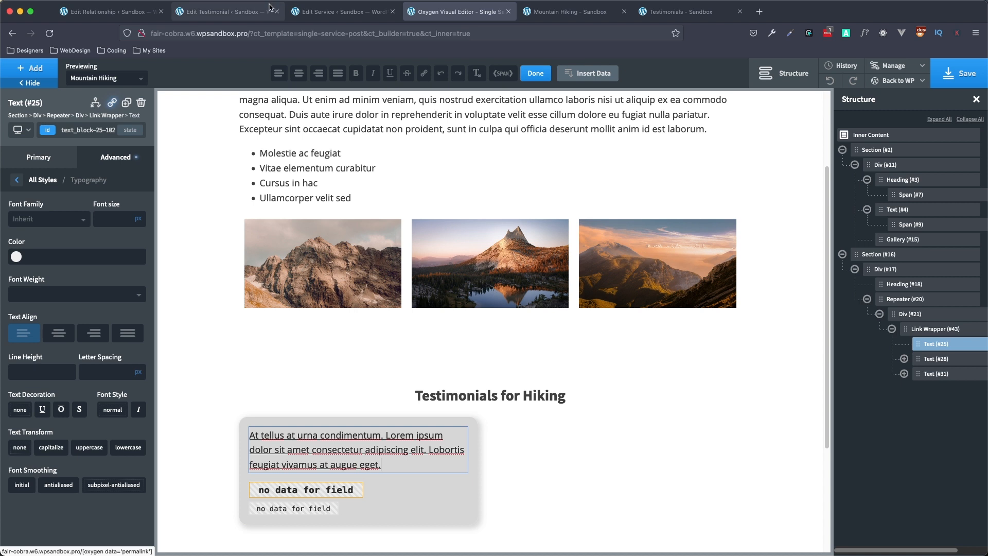
Step: Replace the dynamic shortcode in Text (#28) with the Customer Name copied from the testimonial's edit page
left_click(229, 11)
triple_click(356, 349)
key("ctrl+c")
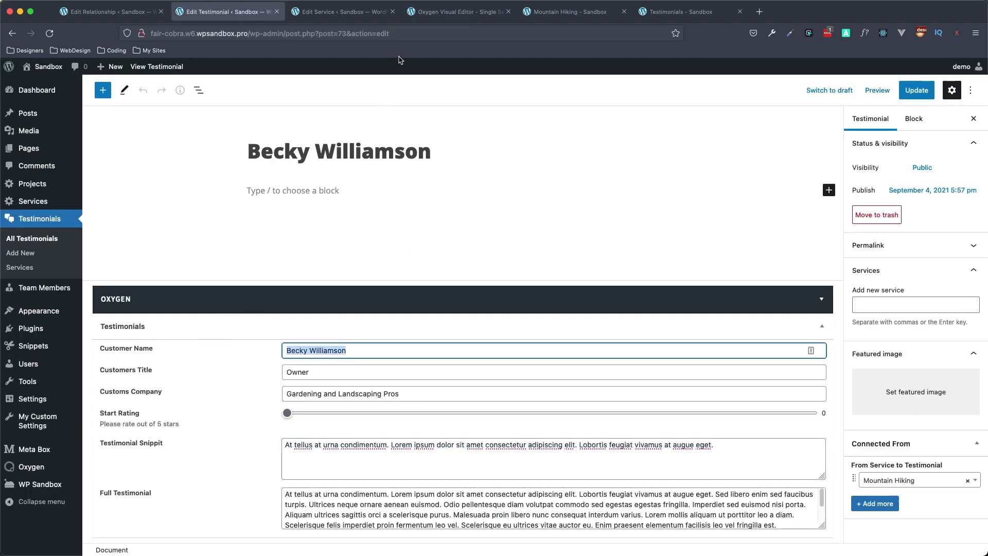
left_click(458, 11)
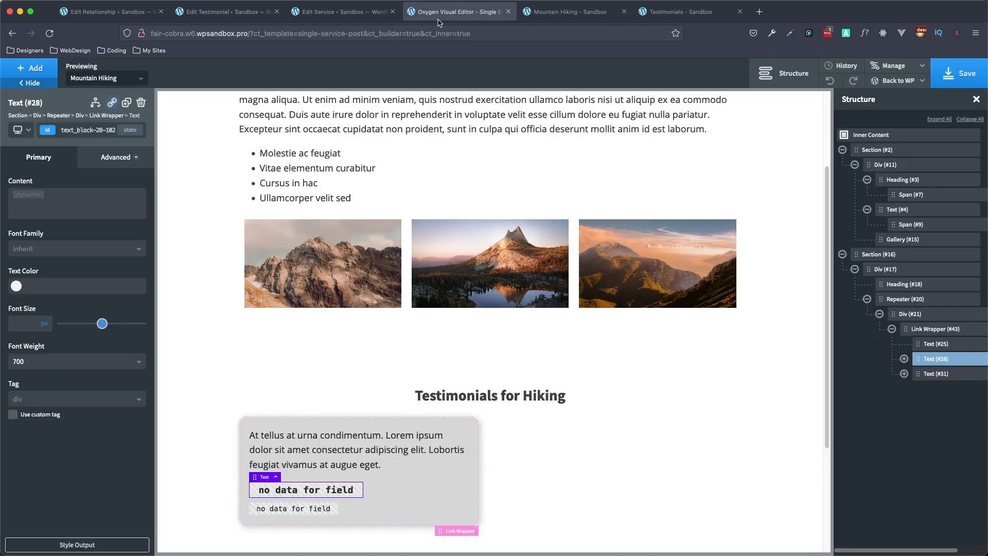
double_click(328, 489)
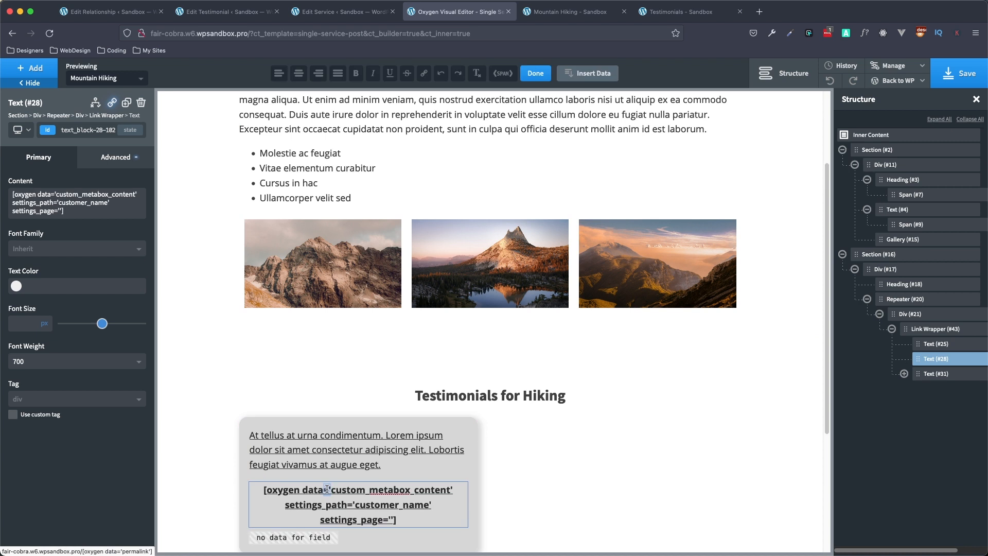
left_click_drag(401, 515, 375, 512)
double_click(371, 507)
key("ctrl+a")
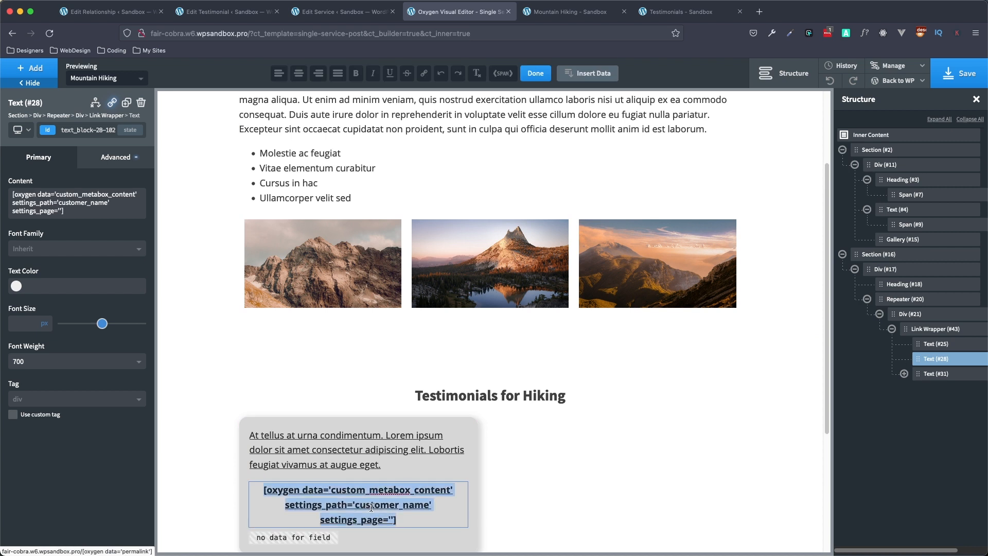
key("ctrl+v")
Step: Replace the dynamic shortcode in Text (#31) with the Customs Company text copied from the testimonial's edit page
left_click(229, 12)
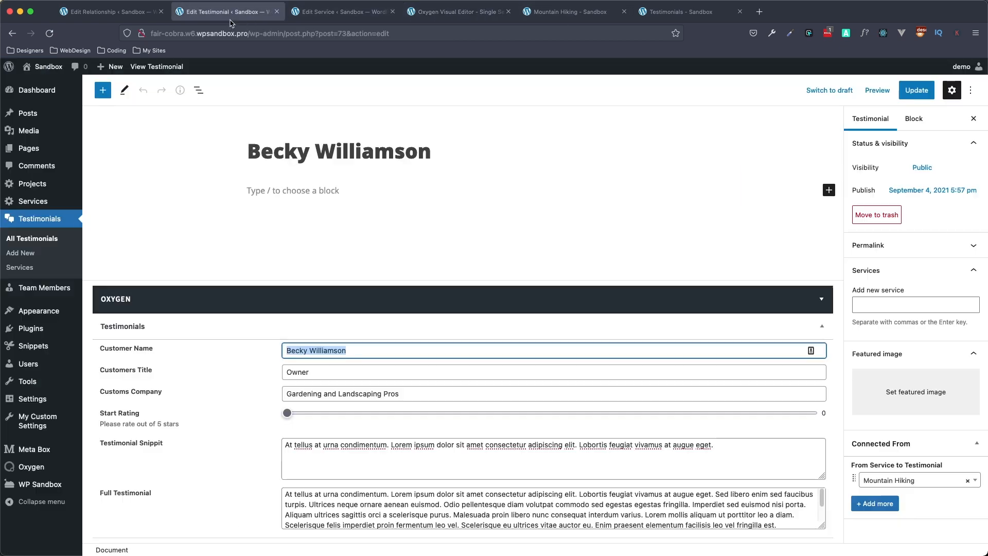
left_click_drag(419, 392, 236, 391)
key("super+c")
left_click(453, 12)
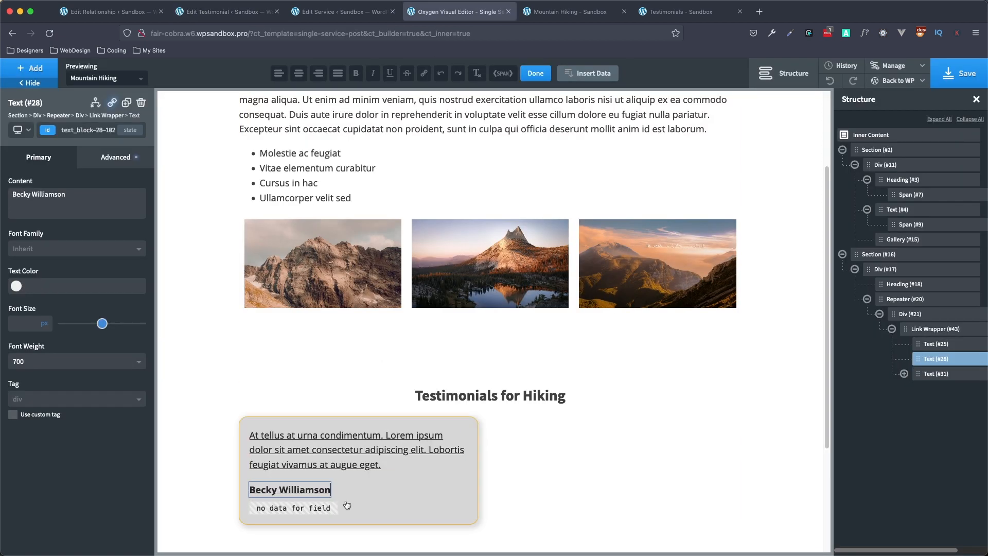
left_click(304, 507)
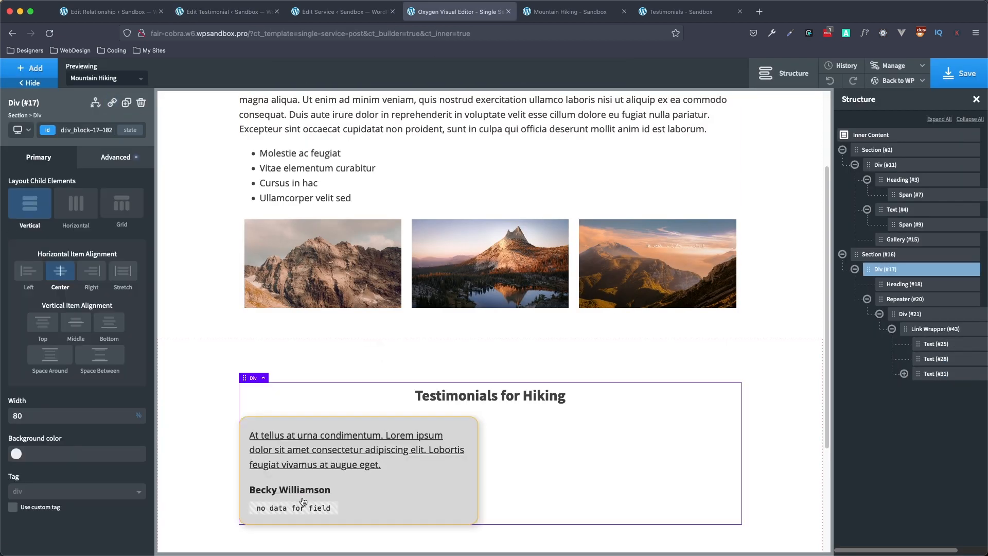
left_click(303, 506)
double_click(302, 507)
double_click(301, 506)
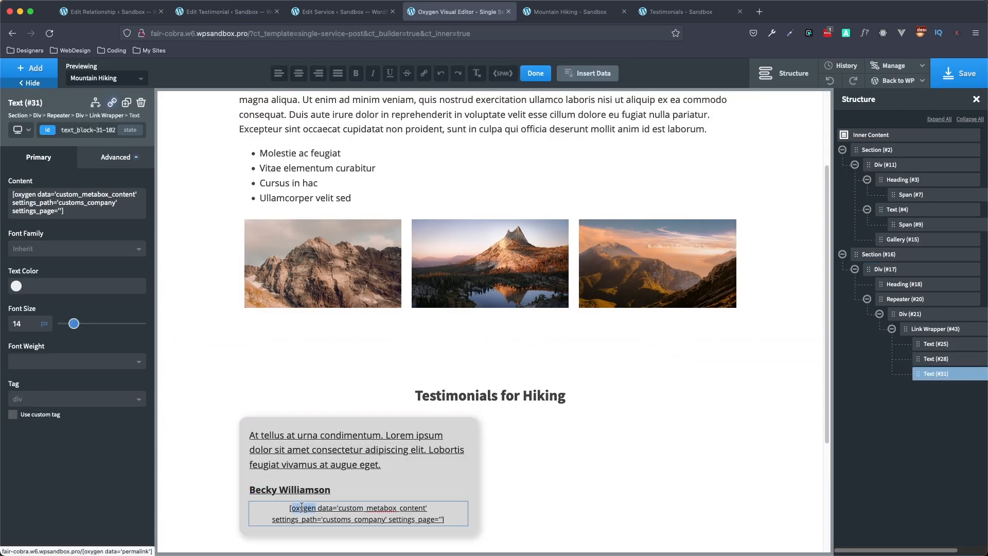
triple_click(381, 518)
key("super+v")
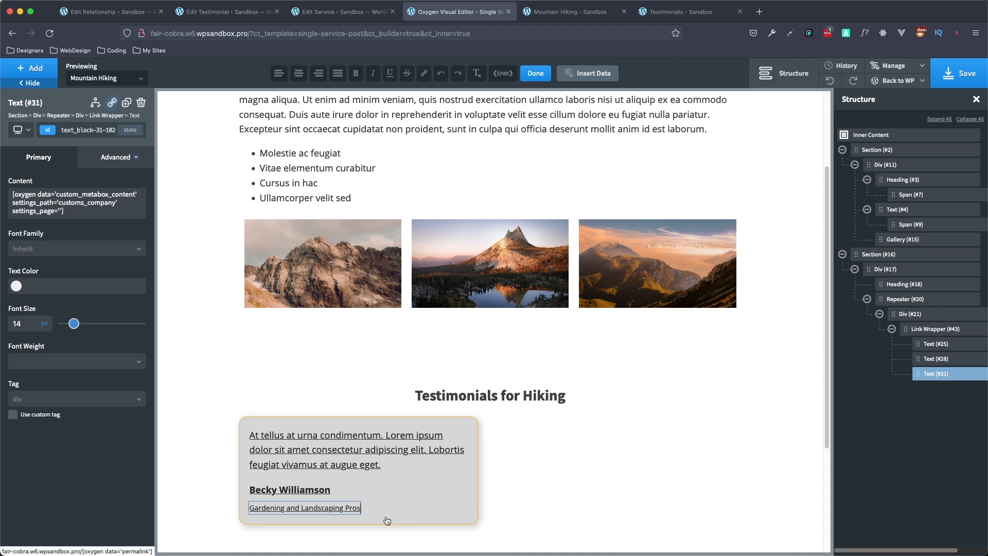
left_click(535, 73)
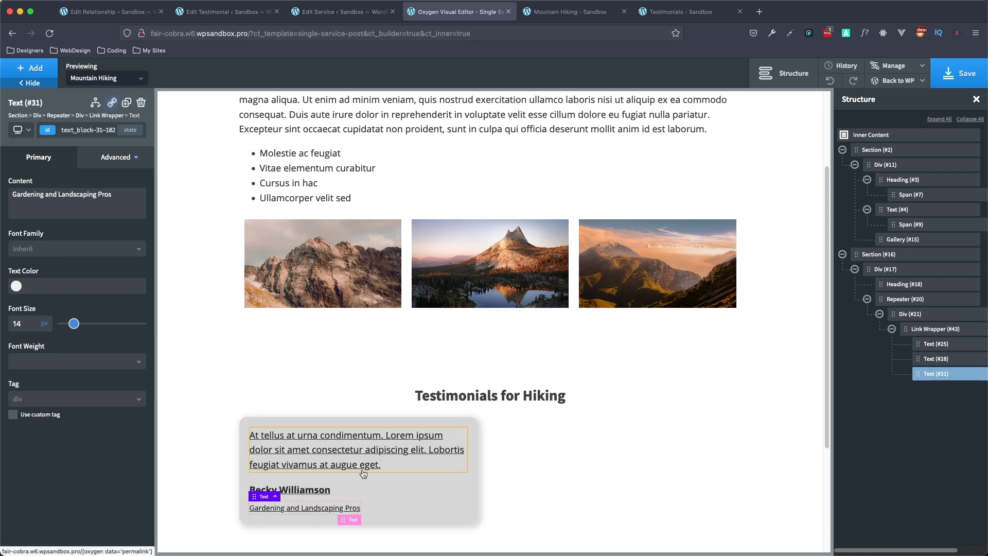
Step: Set the text color of Text (#25), the testimonial snippet, to the hosting color Catalina Blue
left_click(350, 453)
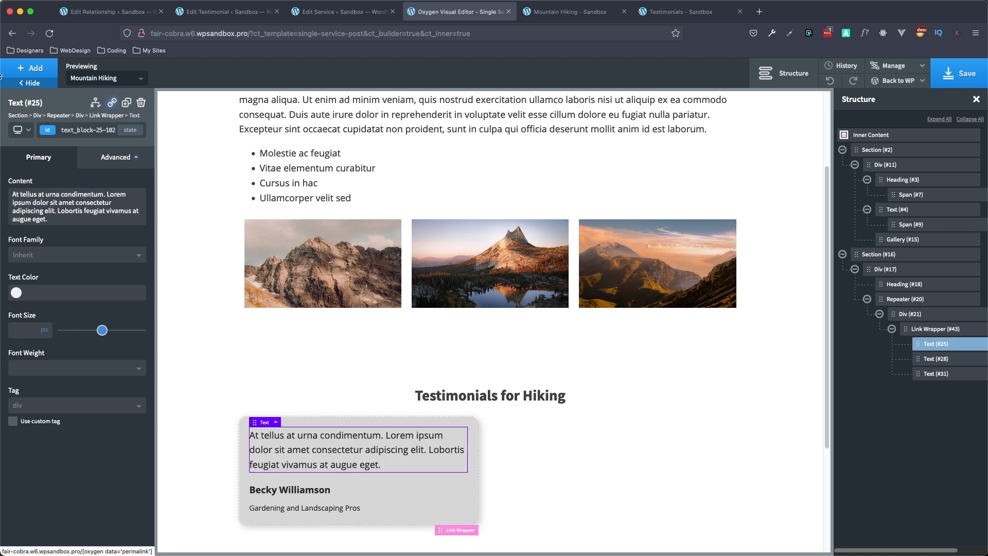
left_click(16, 293)
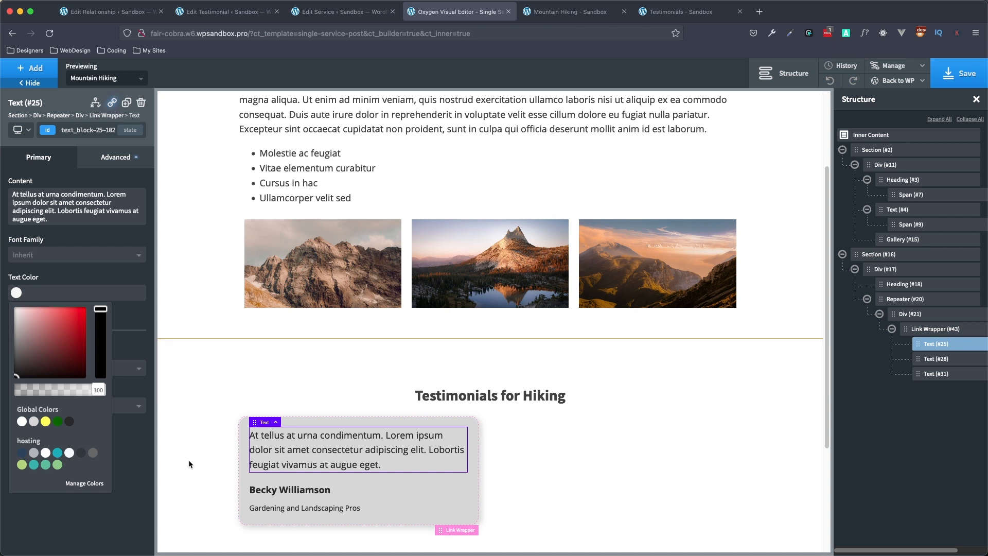
left_click(22, 453)
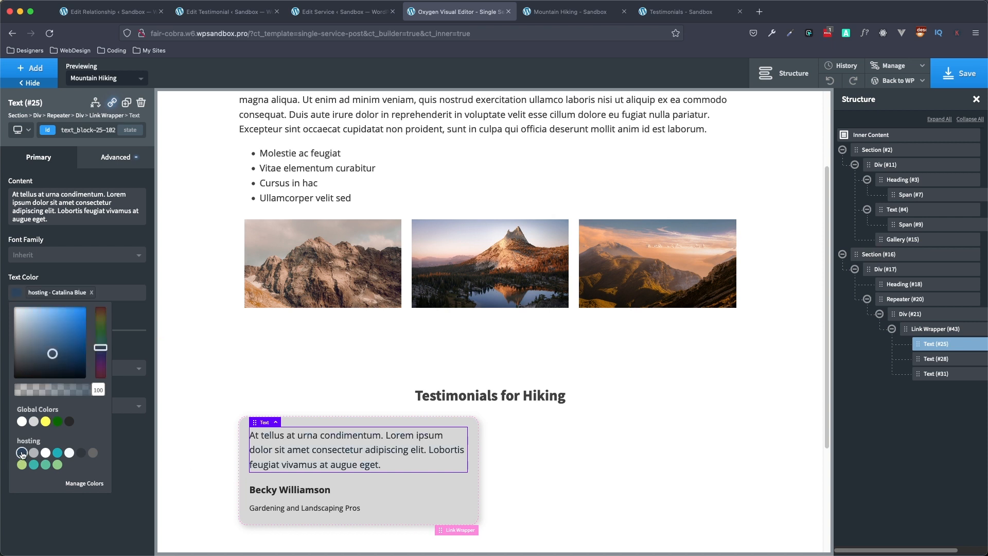
left_click(85, 537)
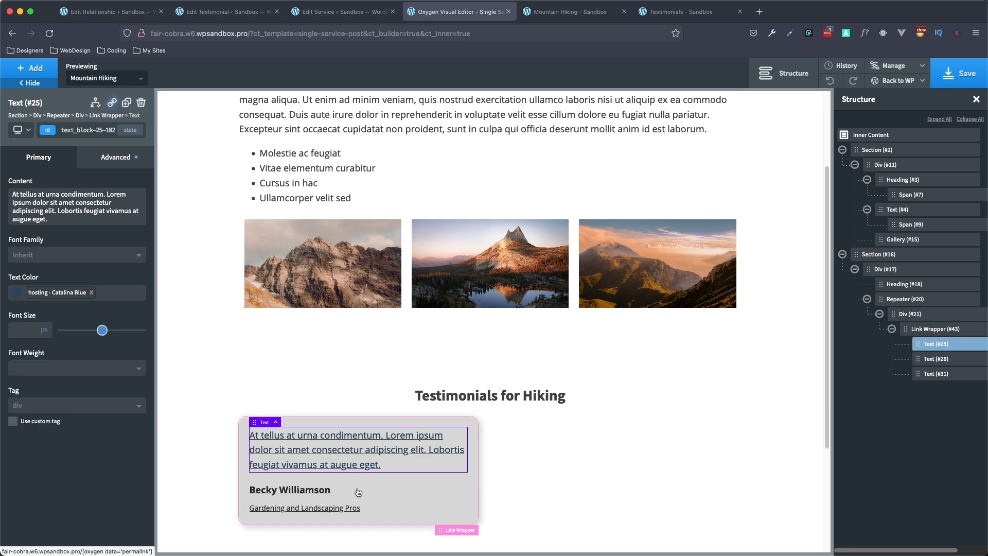
Step: Set the bottom margin of Text (#28), the customer name in the card, to .5 rem
left_click(288, 490)
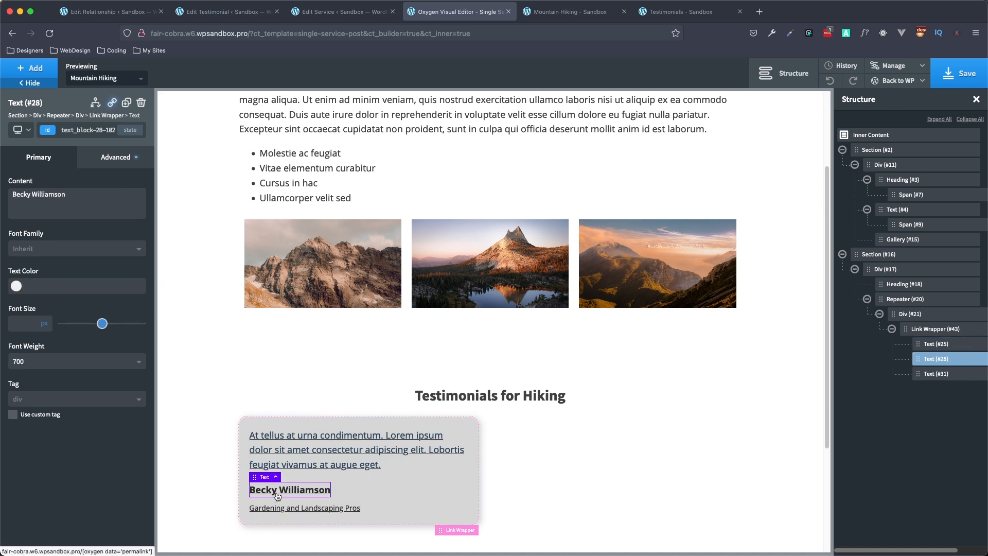
left_click(101, 158)
left_click(103, 213)
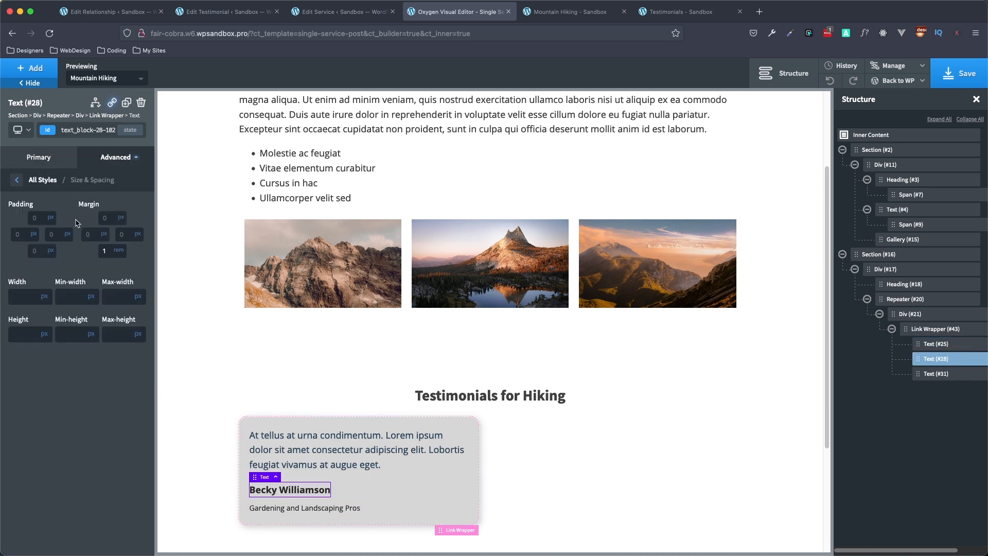
left_click(104, 249)
type("1")
key("BackSpace")
type(".5")
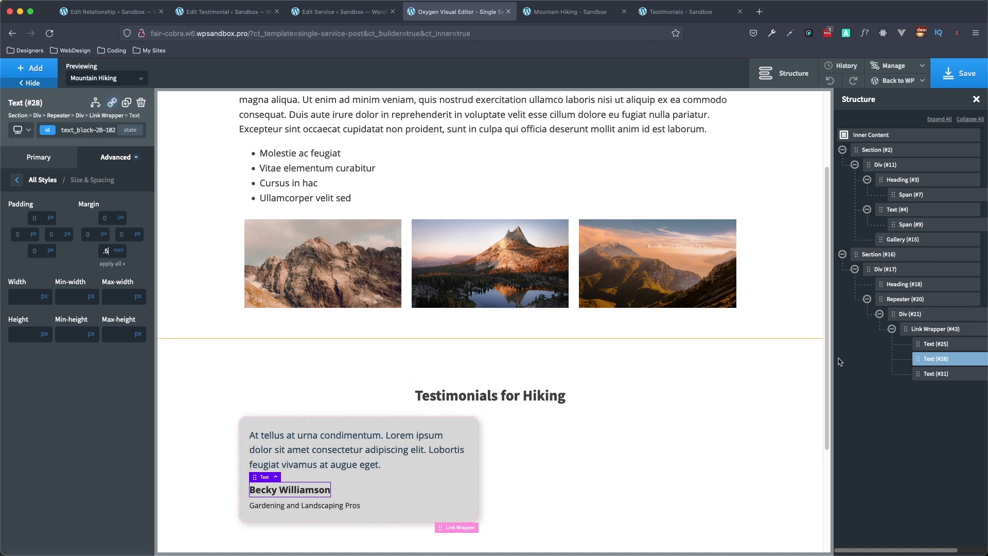
left_click(944, 331)
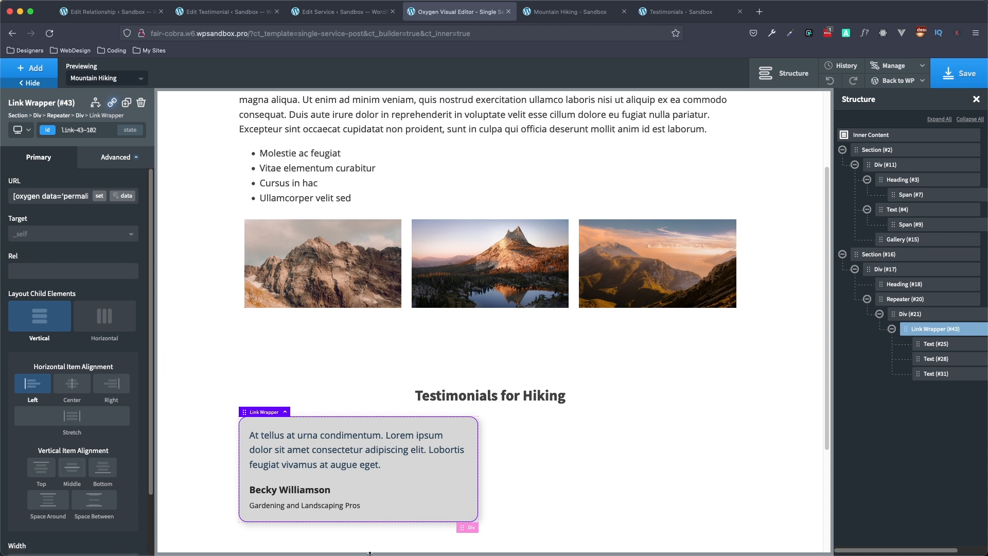
Step: Replace the static text in Text (#25) with the Testimonial Snippit Meta Box field as dynamic data
left_click(325, 452)
double_click(325, 452)
triple_click(325, 450)
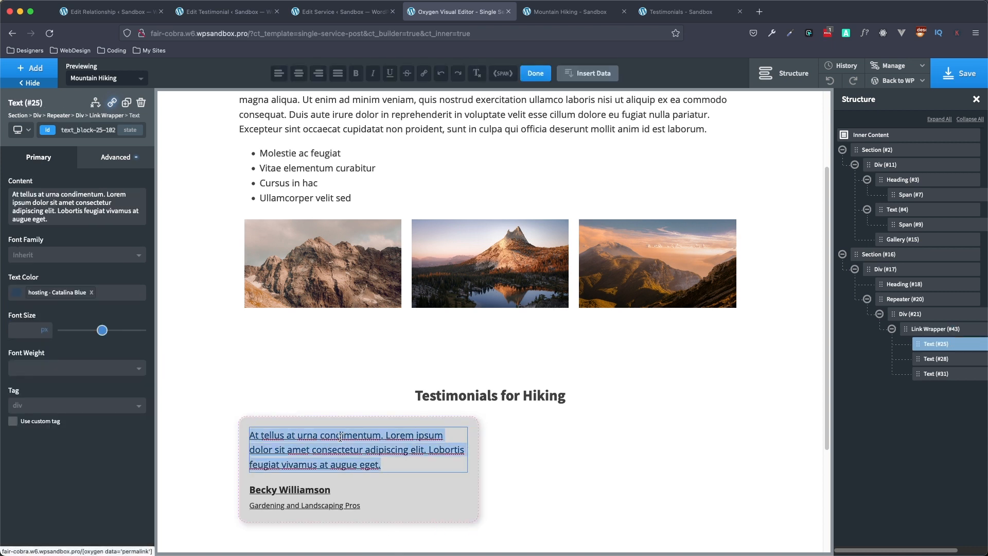
left_click(599, 73)
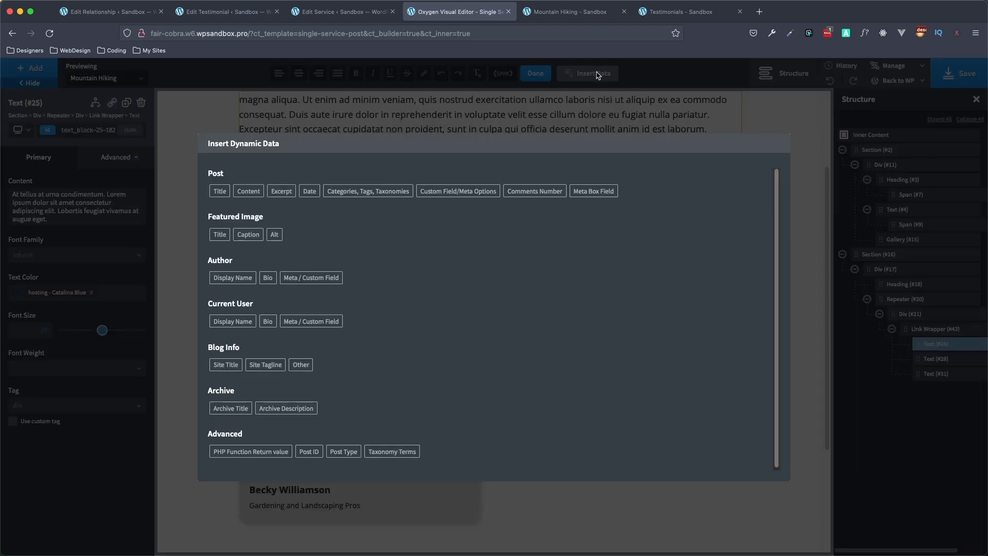
left_click(593, 192)
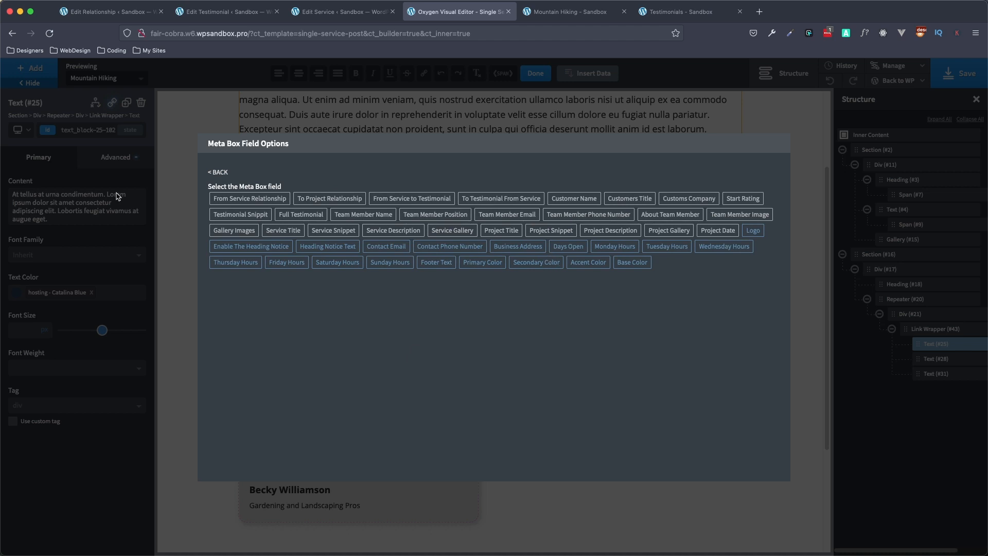
left_click(245, 219)
left_click(233, 239)
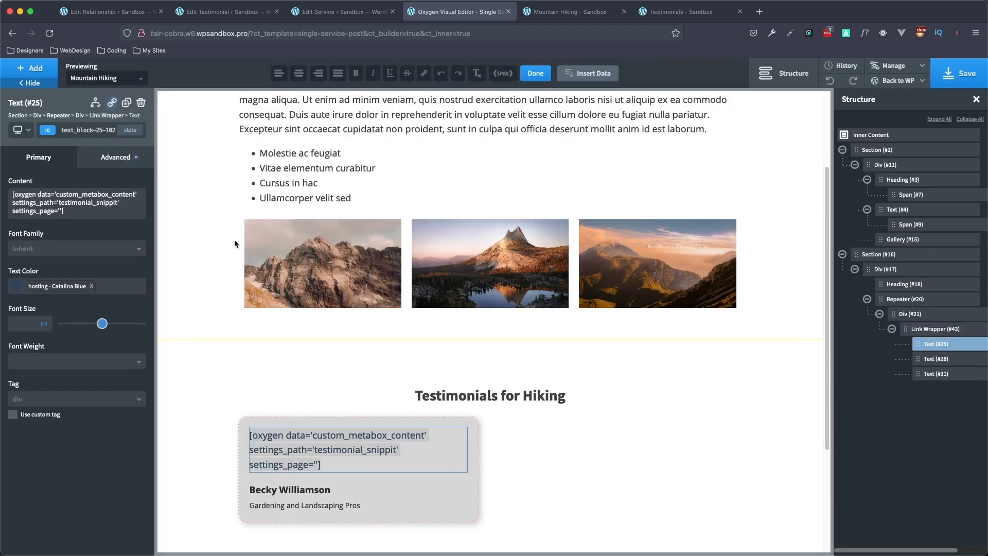
left_click(301, 497)
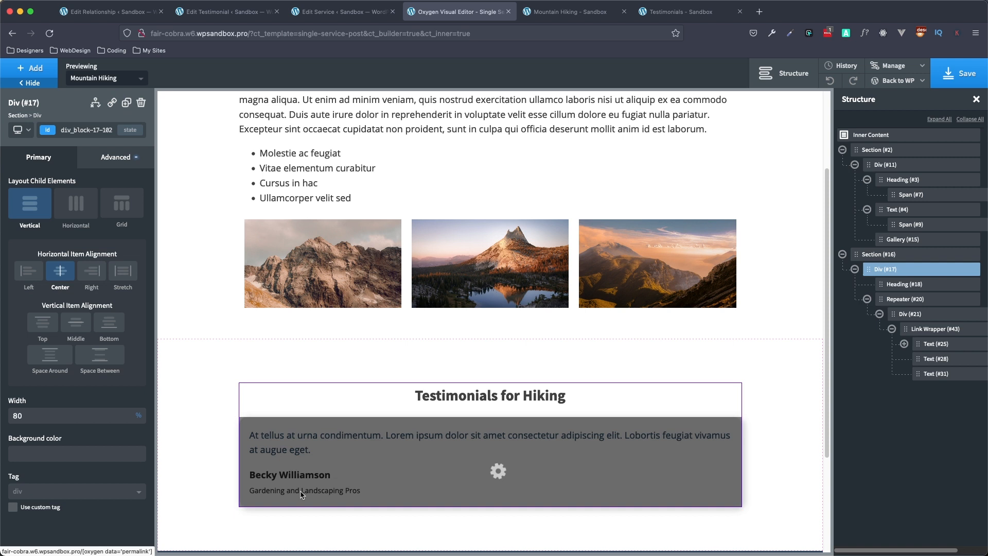
Step: Replace the static name in Text (#28) with the Customer Name Meta Box field as dynamic data
left_click(300, 461)
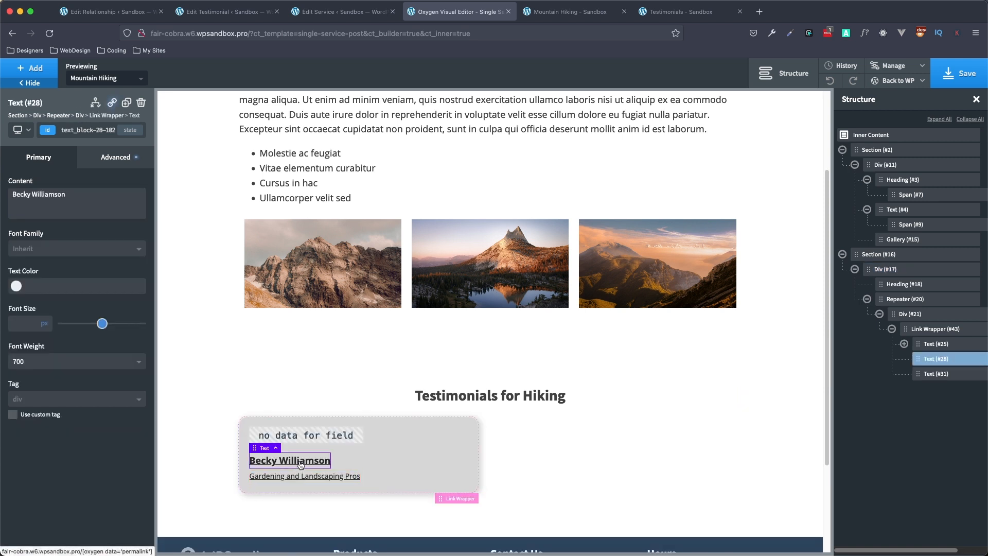
double_click(300, 461)
double_click(300, 462)
triple_click(297, 461)
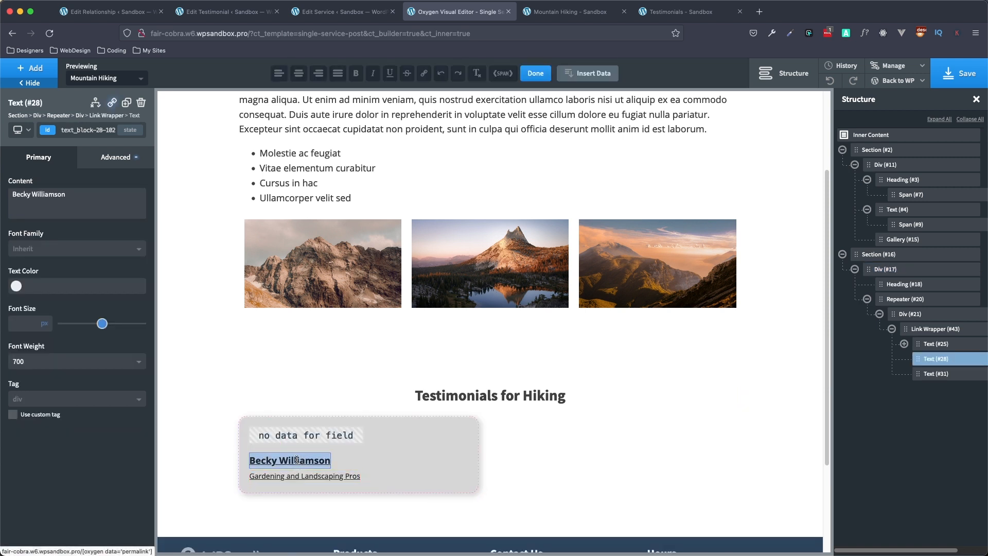
left_click(567, 83)
left_click(582, 195)
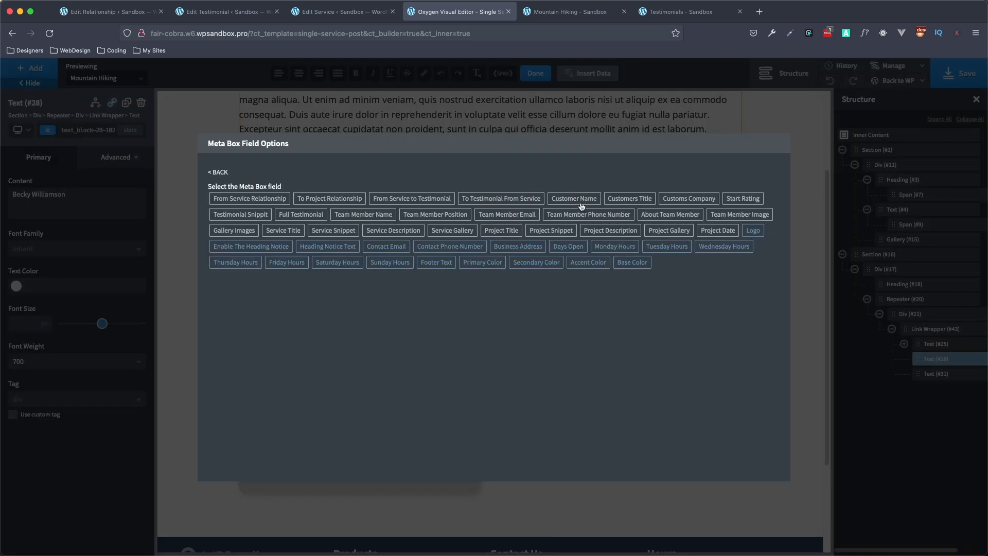
left_click(575, 198)
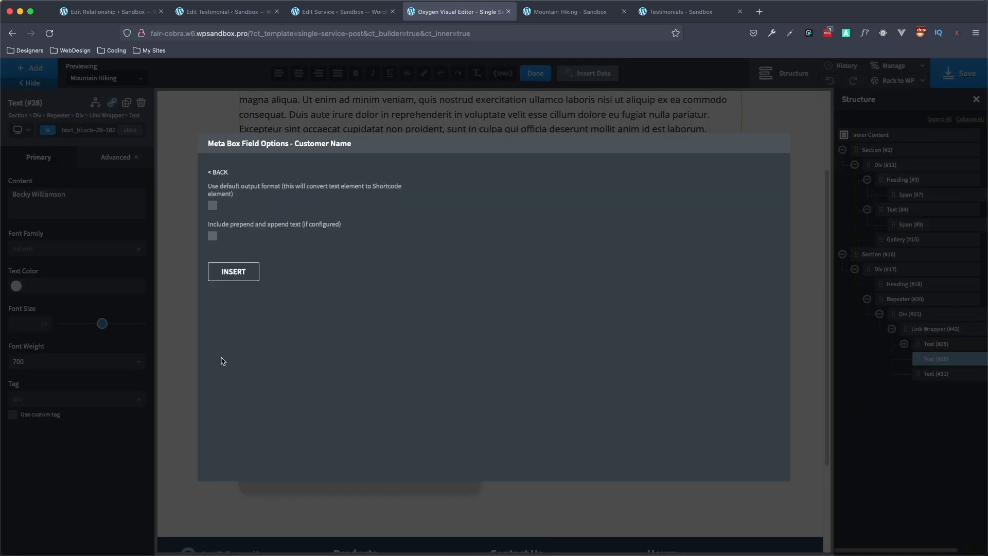
left_click(245, 281)
left_click(322, 509)
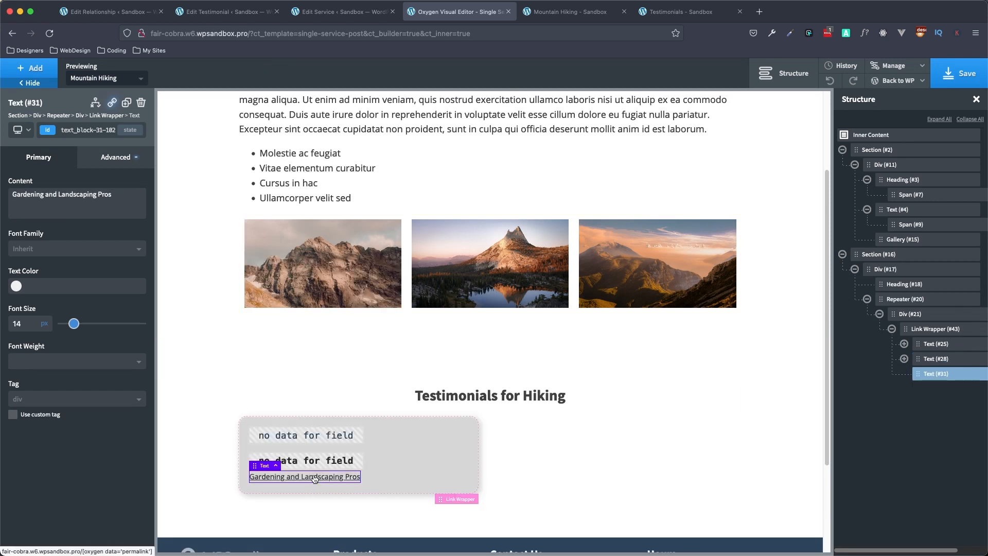
Step: Replace the static company text in Text (#31) with the Customs Company Meta Box field as dynamic data
double_click(315, 479)
triple_click(314, 475)
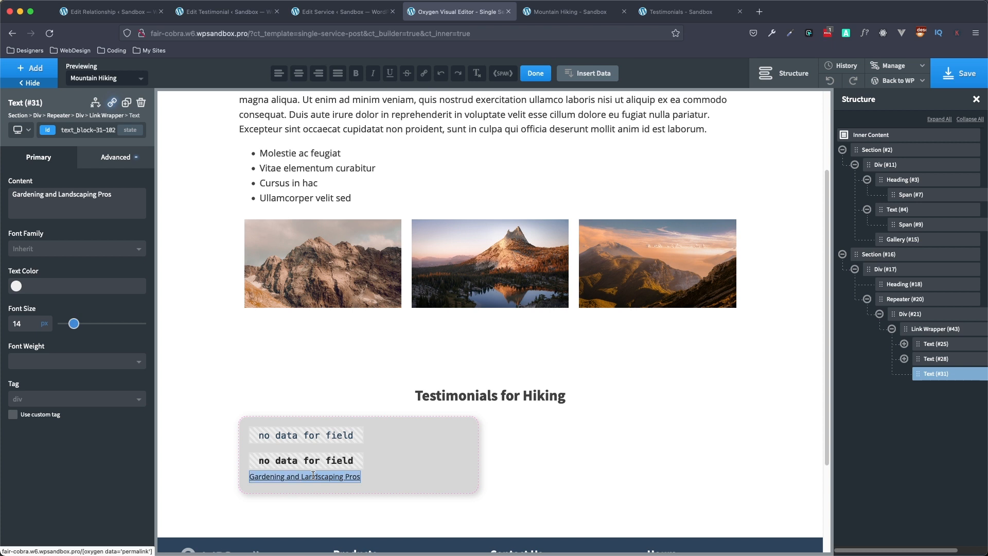
left_click(594, 78)
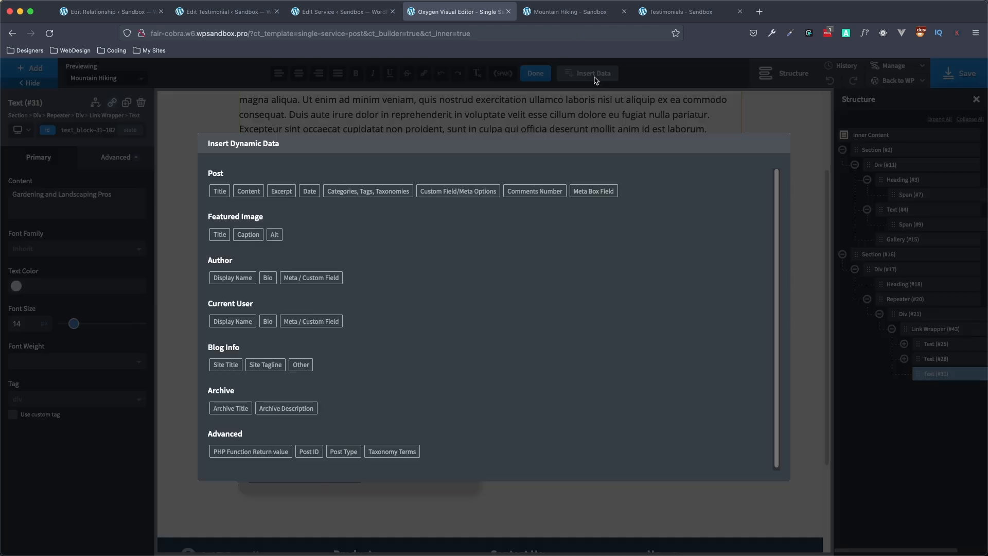
left_click(590, 199)
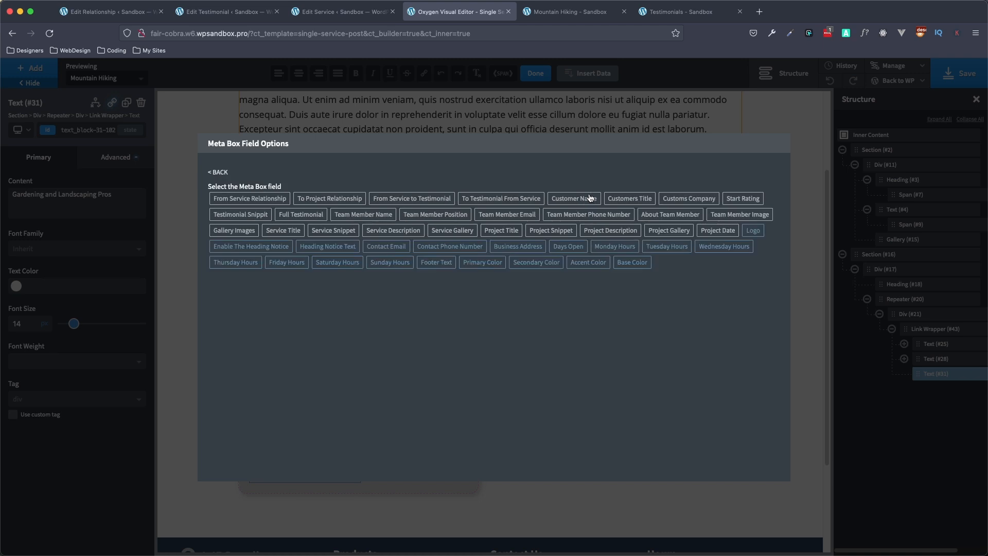
left_click(664, 201)
left_click(239, 276)
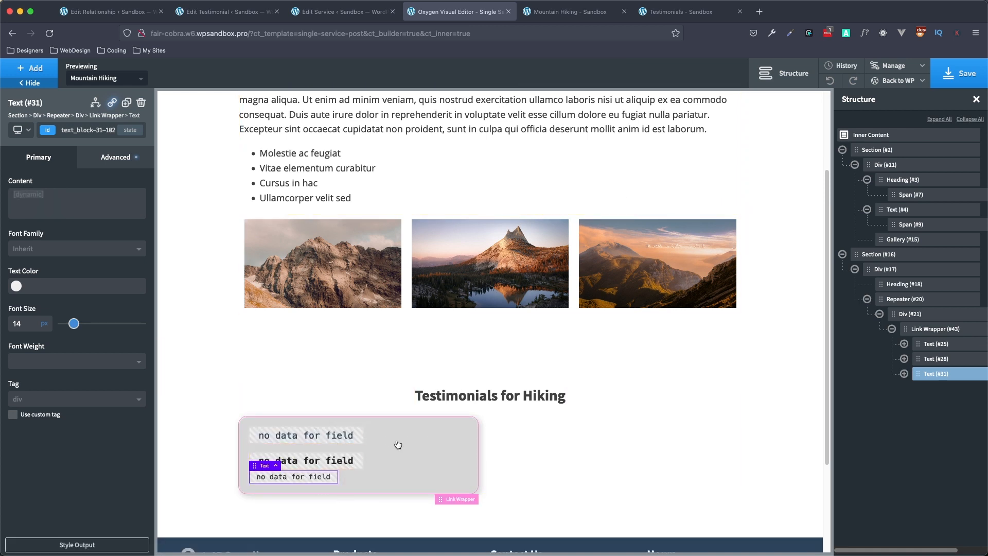
Step: Save the template and reload the Mountain Hiking page to check the card's snippet color and name spacing
left_click(964, 77)
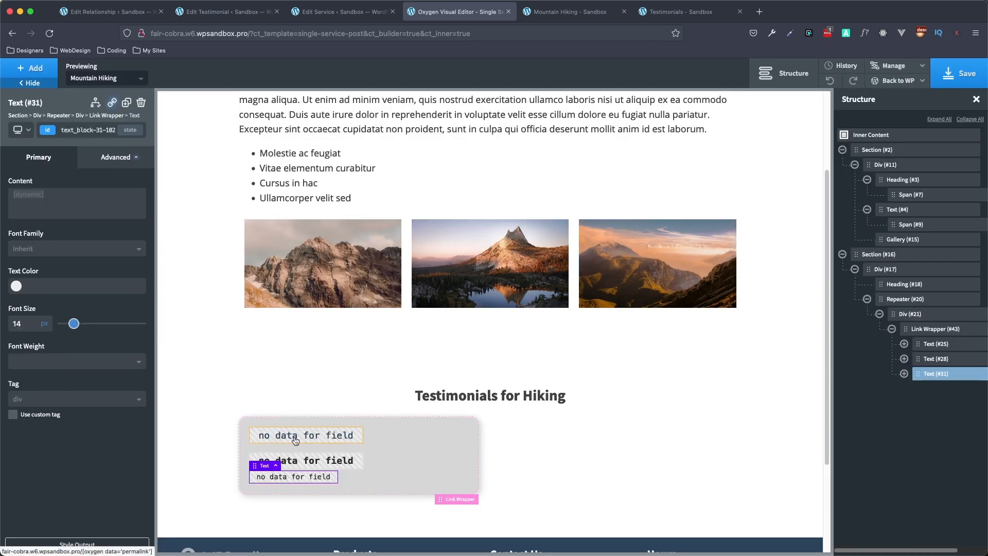
left_click(554, 14)
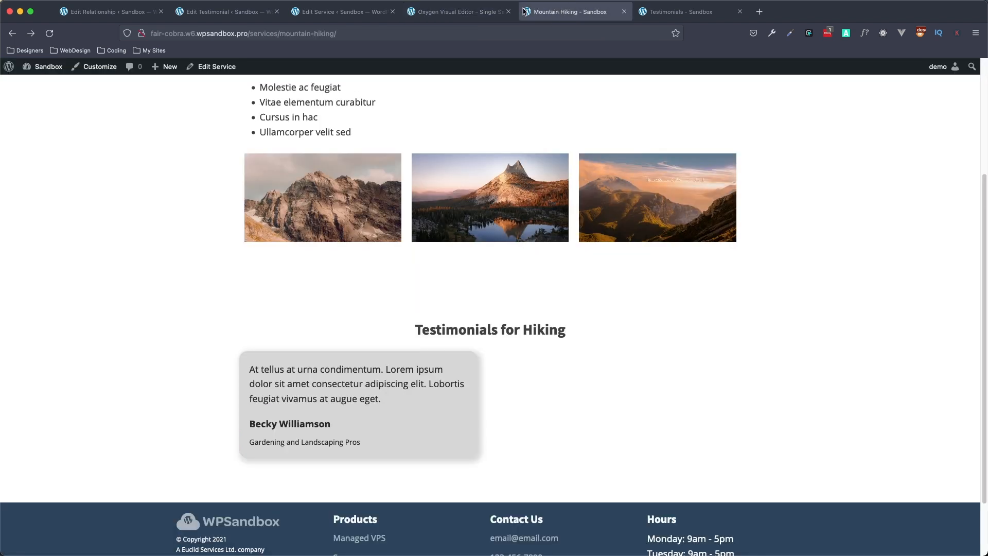
left_click(49, 33)
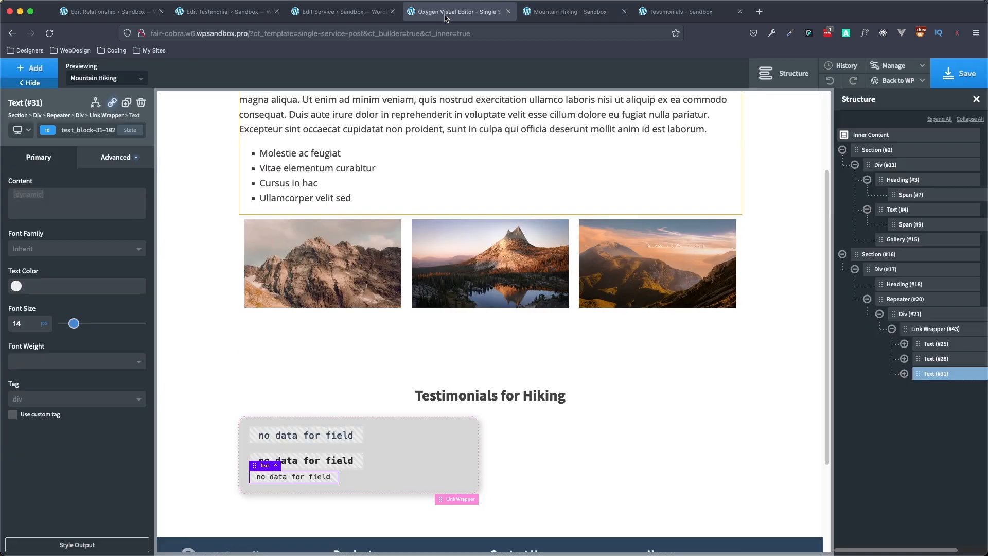
Step: Save the single service template in the editor and exit to its WordPress admin edit screen
left_click(445, 15)
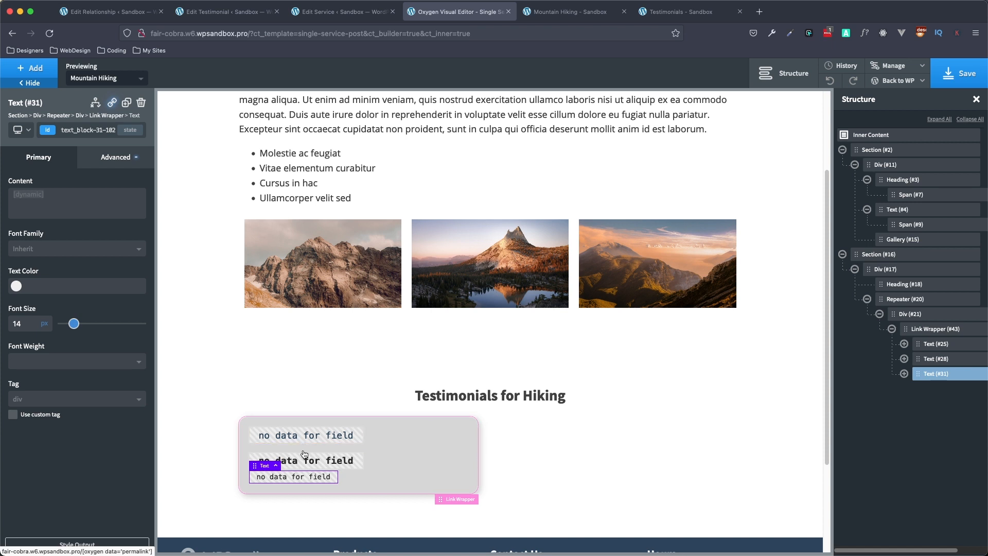
left_click(960, 75)
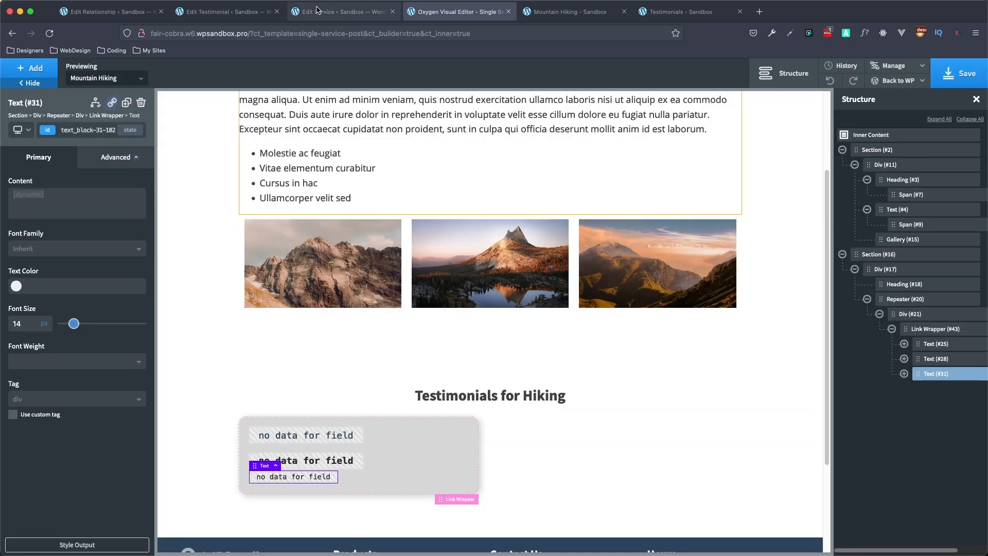
left_click(345, 17)
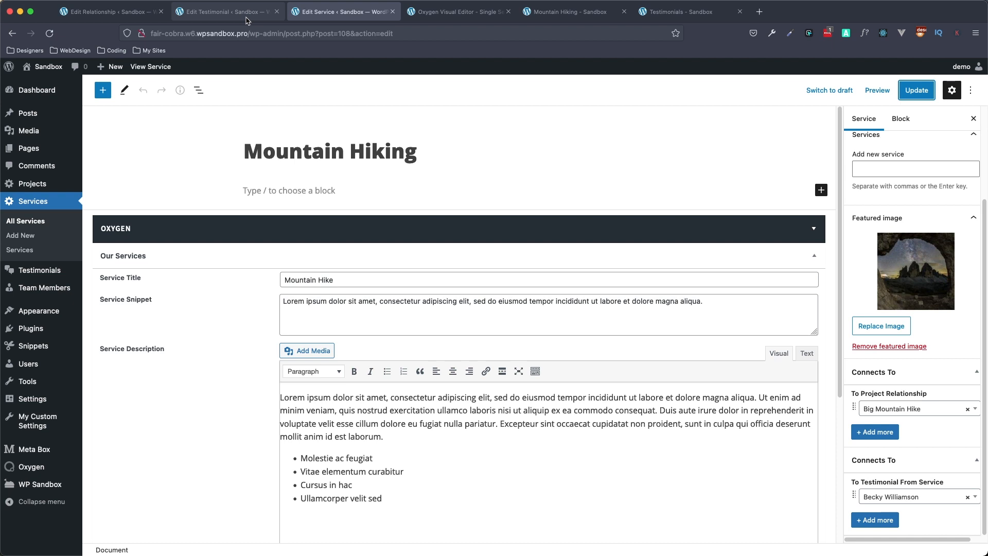
left_click(450, 18)
left_click(968, 74)
left_click(905, 82)
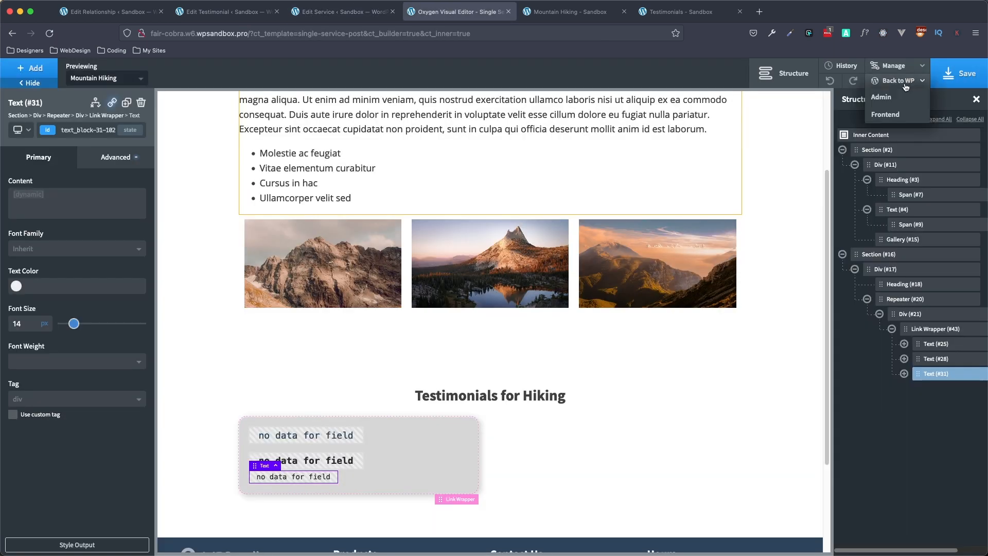
left_click(891, 99)
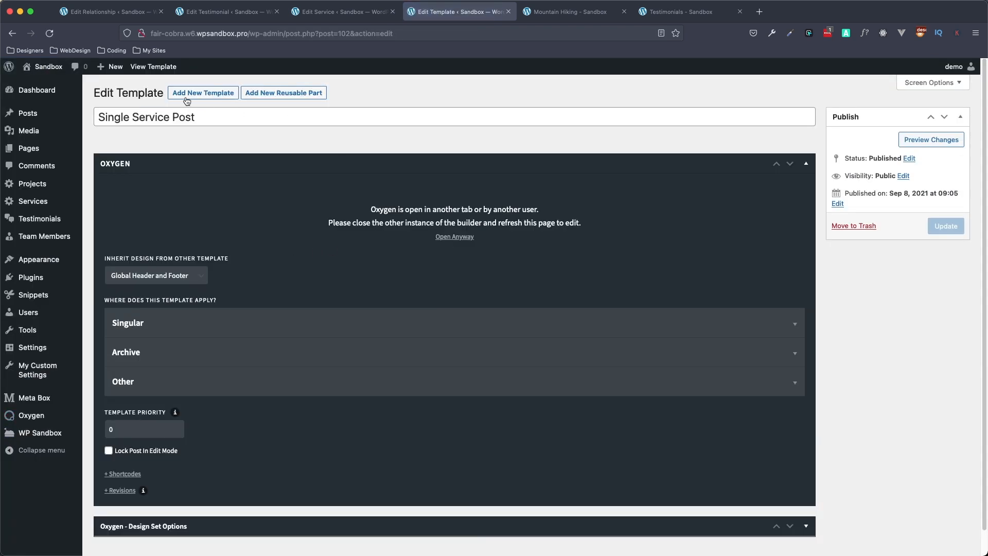
Step: Create a new template titled Testimonial Post that inherits its design from Global Header and Footer
left_click(202, 93)
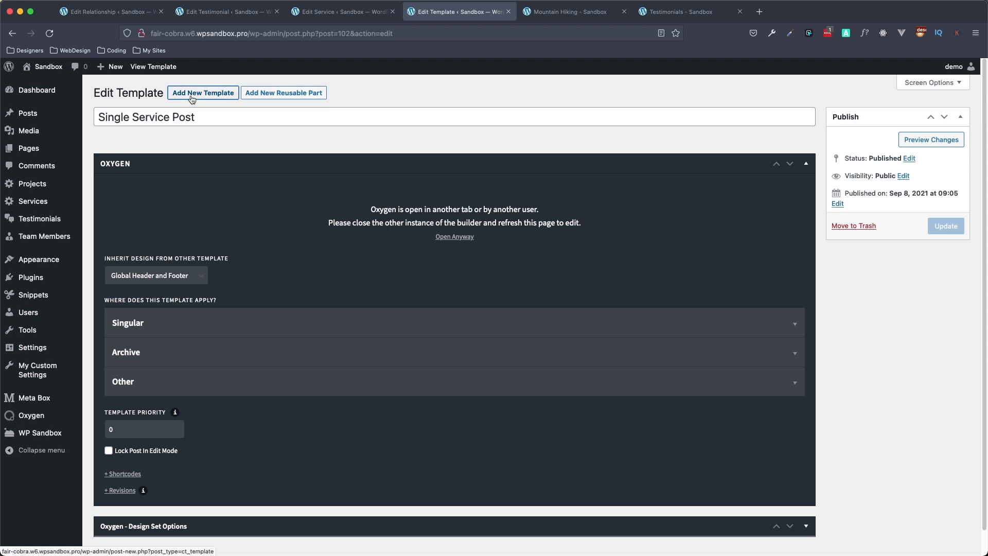
type("Testimonial Post")
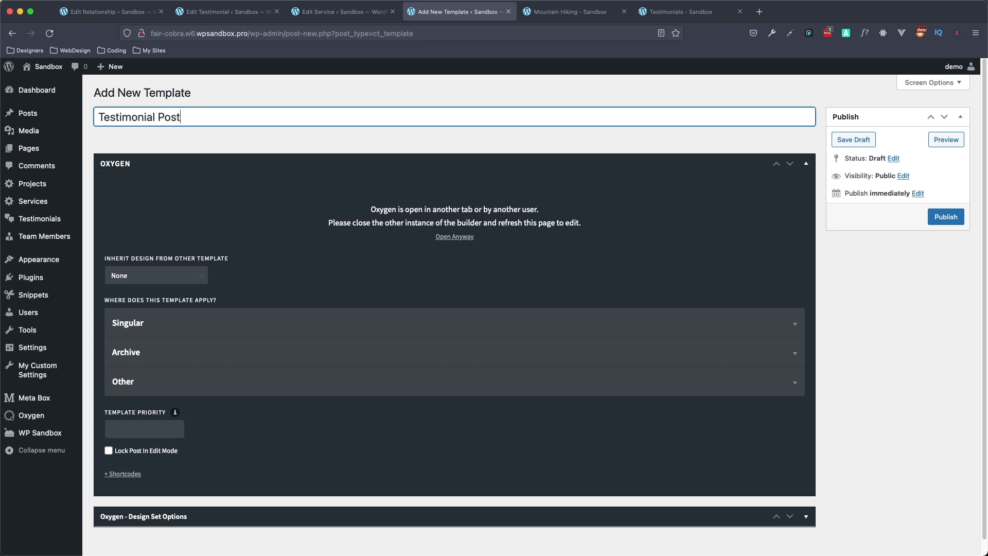
left_click(153, 278)
left_click(156, 287)
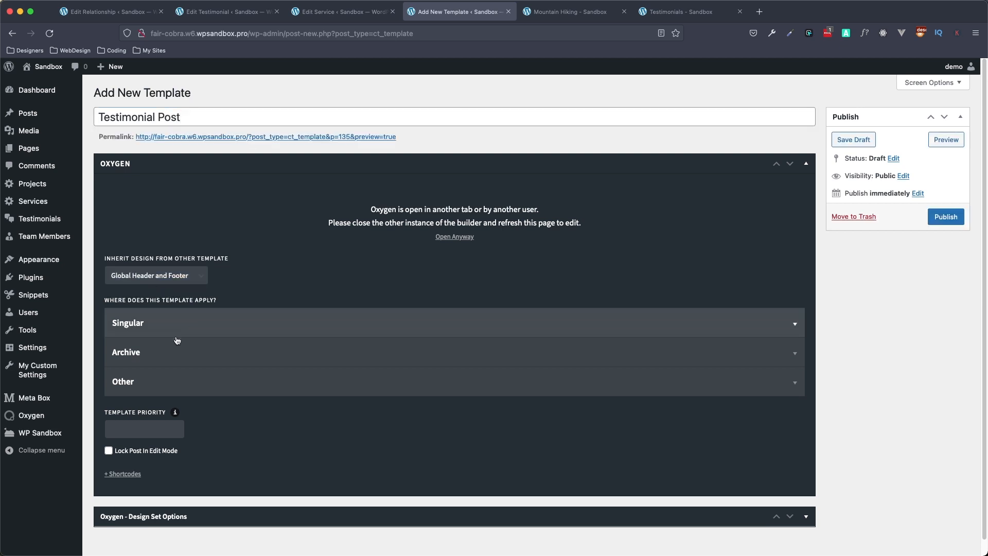
Step: Apply the Testimonial Post template to singular Testimonials and publish it
left_click(161, 335)
scroll(131, 453, "down", 3)
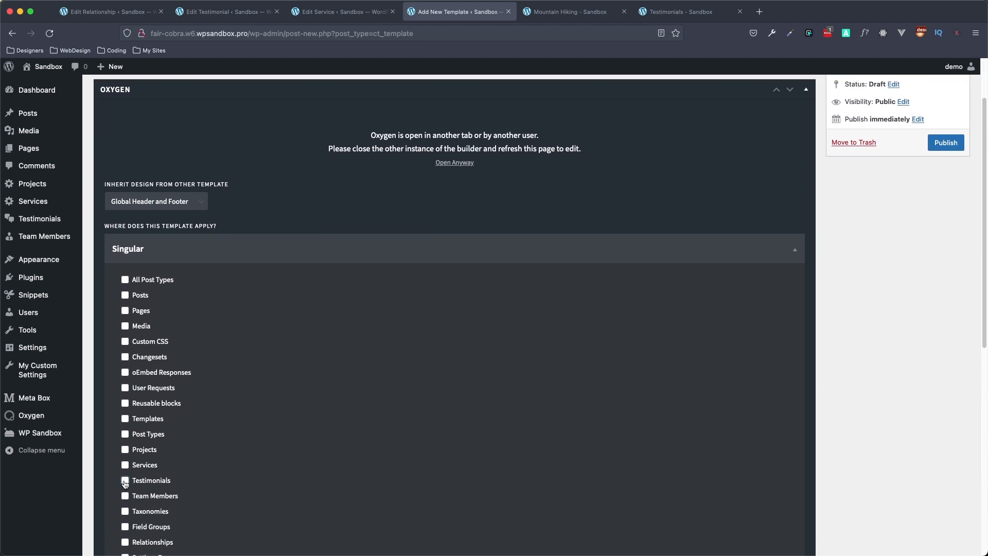
scroll(287, 472, "up", 3)
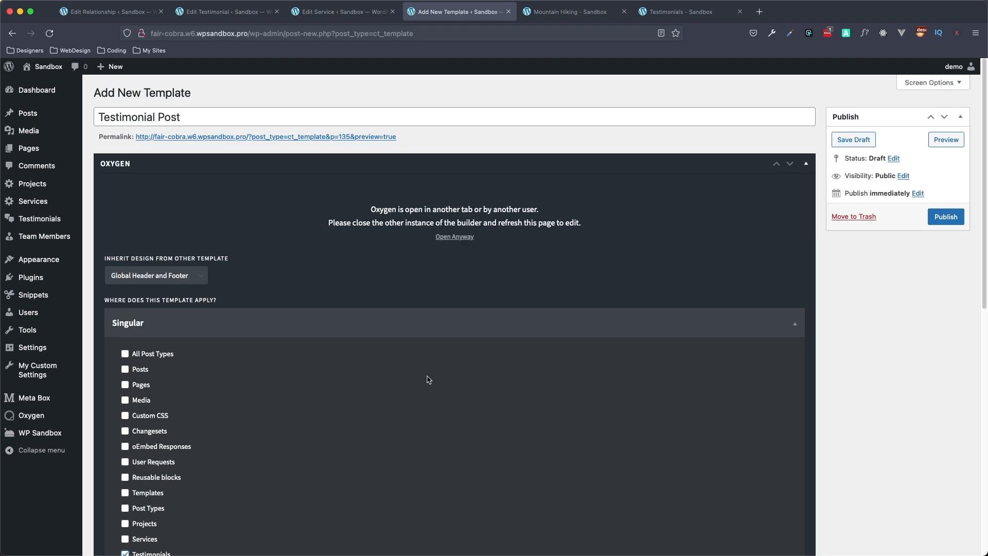
left_click(946, 217)
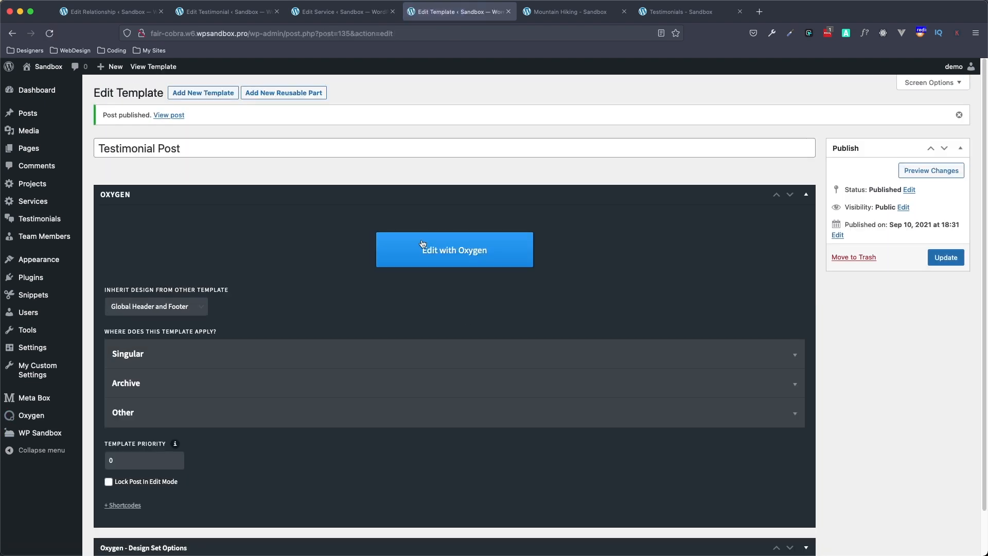
Step: Open the Testimonial Post template in the Oxygen editor with the structure shown, then add a section and duplicate it
left_click(446, 256)
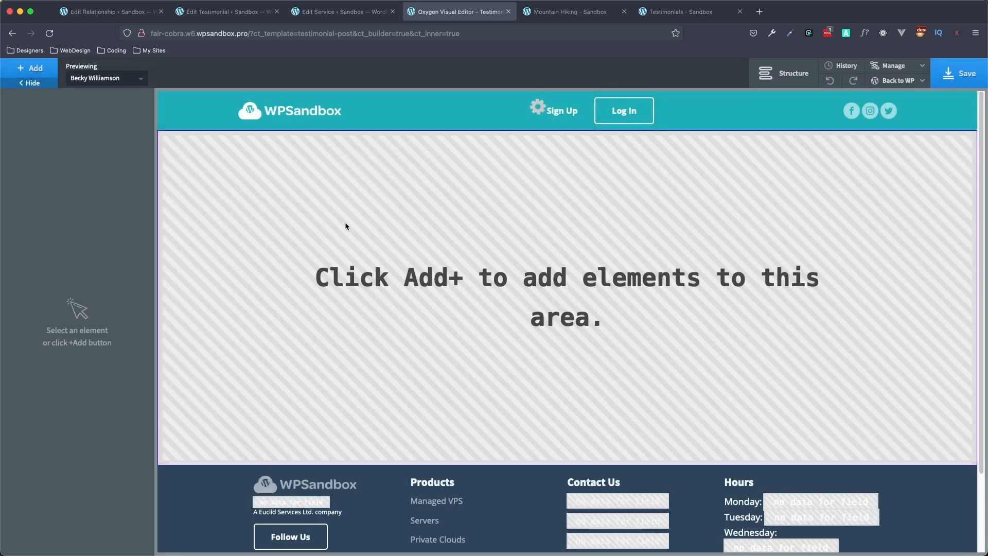
left_click(783, 73)
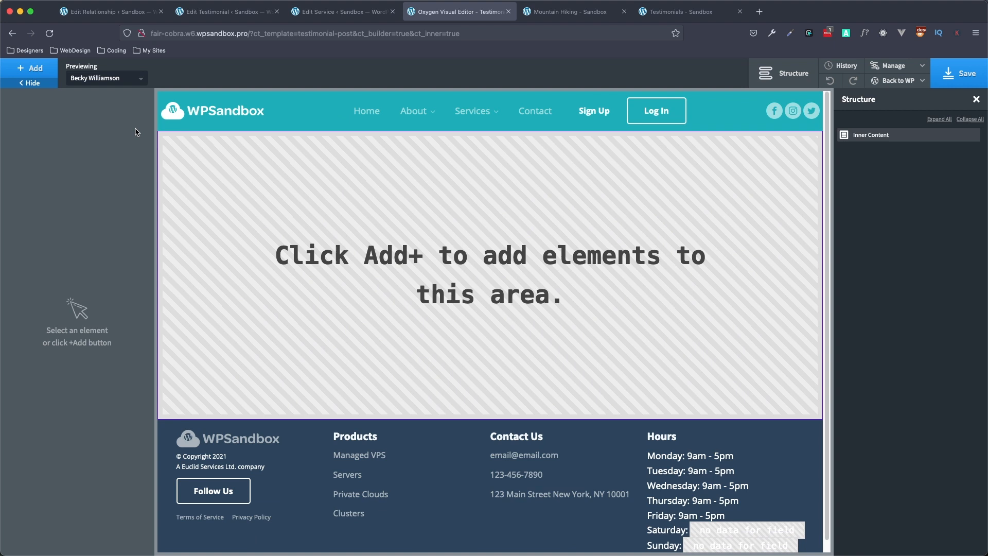
left_click(42, 67)
left_click(42, 170)
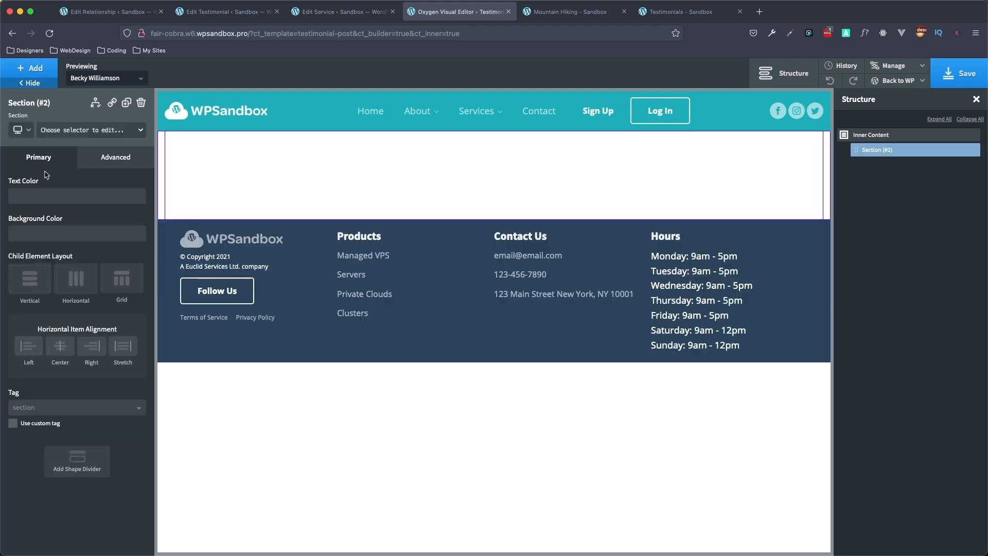
left_click(126, 102)
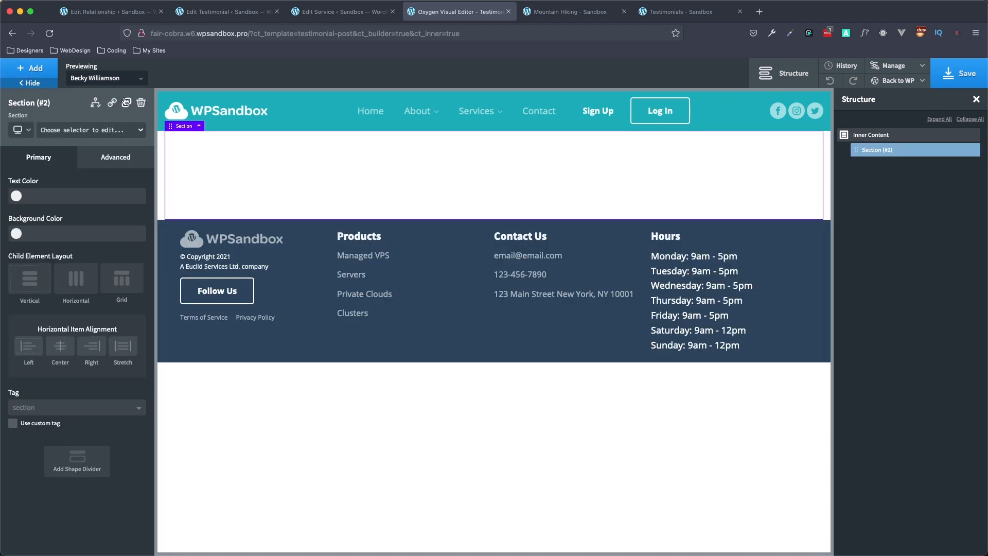
Step: Add a text element to the first section and duplicate it twice to make three text blocks
left_click(911, 151)
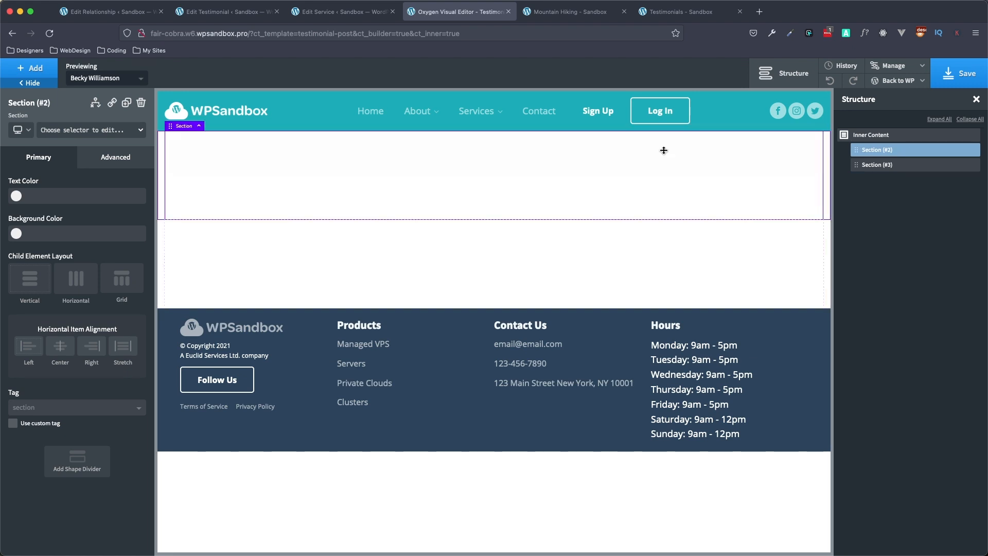
left_click(23, 69)
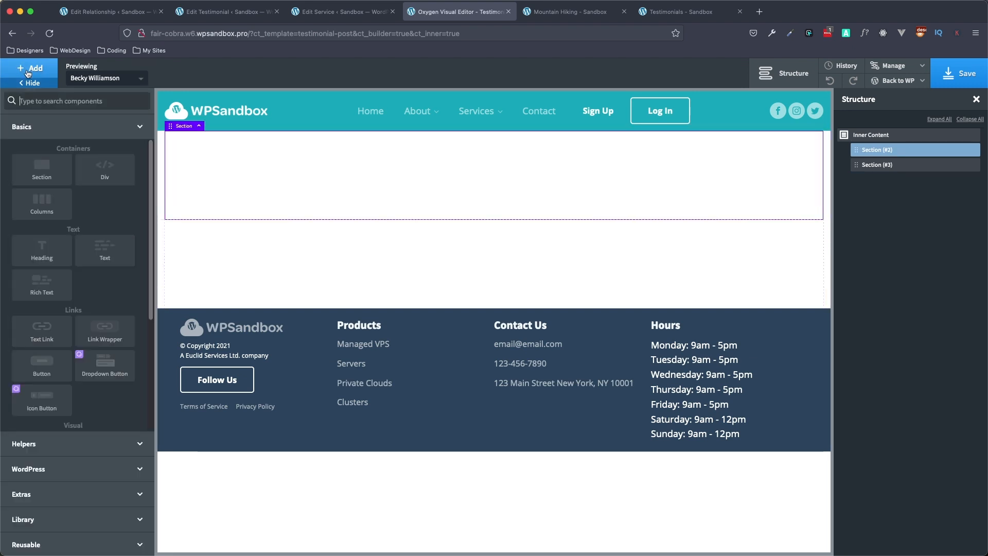
left_click(105, 250)
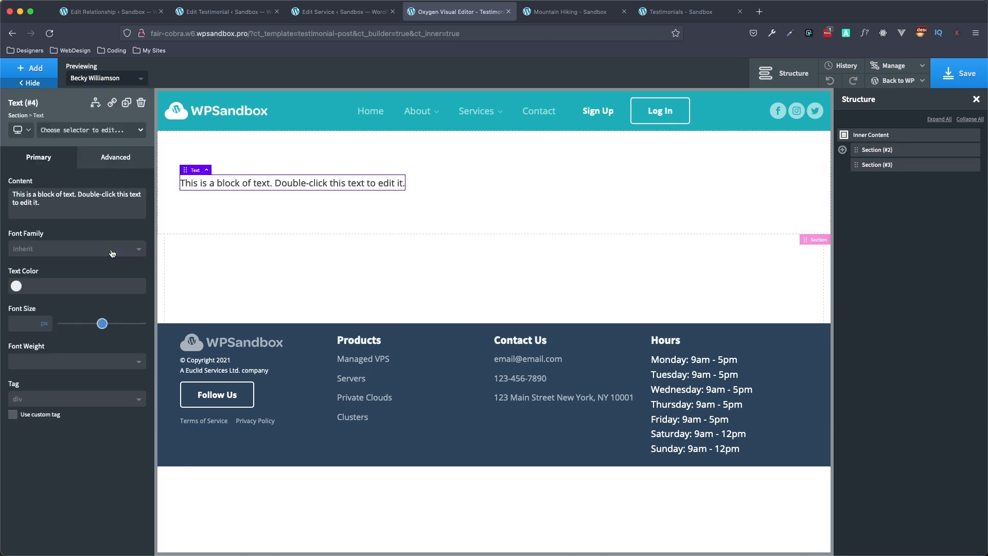
left_click(127, 103)
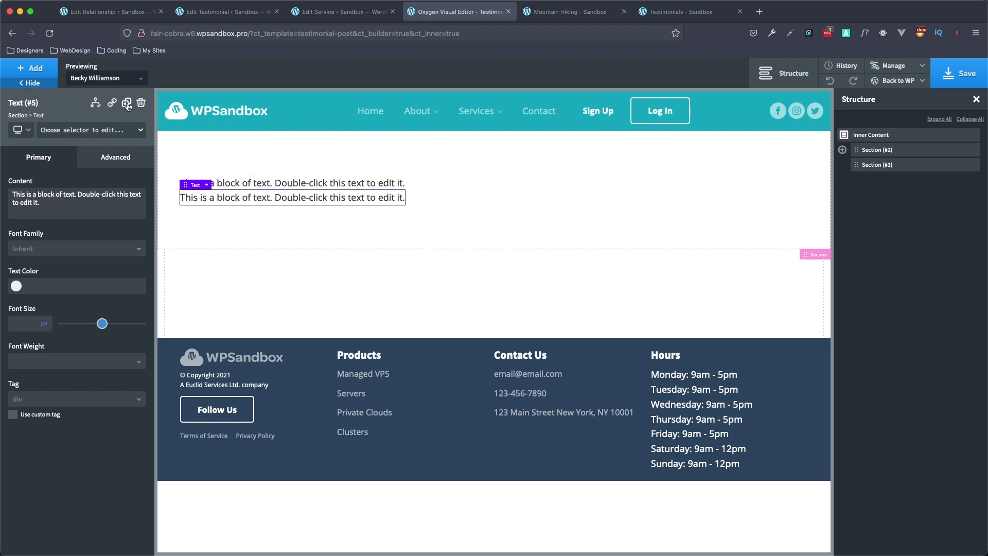
left_click(126, 103)
Step: Check the testimonial's fields in its edit page and replace the first text block with the Full Testimonial Meta Box field as dynamic data
left_click(216, 20)
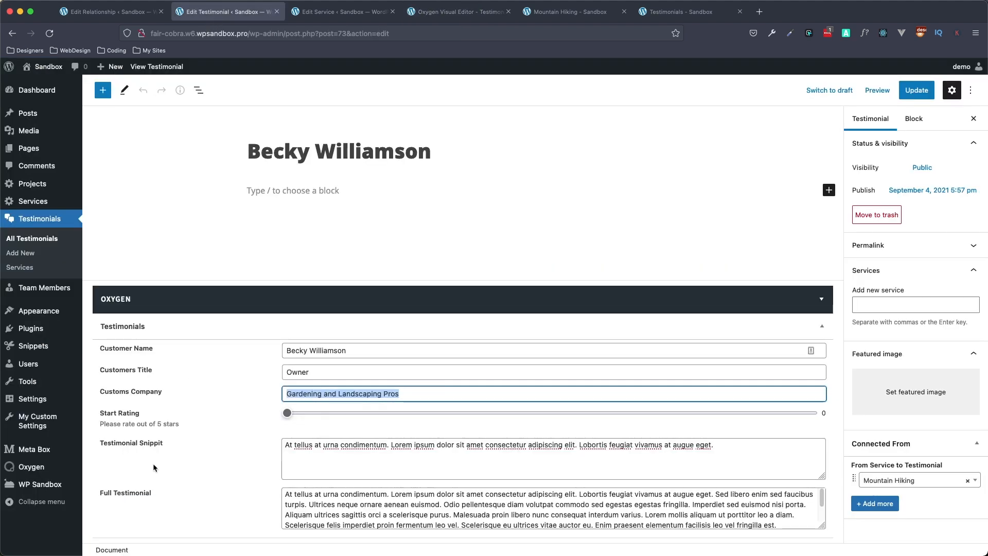
left_click(331, 15)
left_click(458, 12)
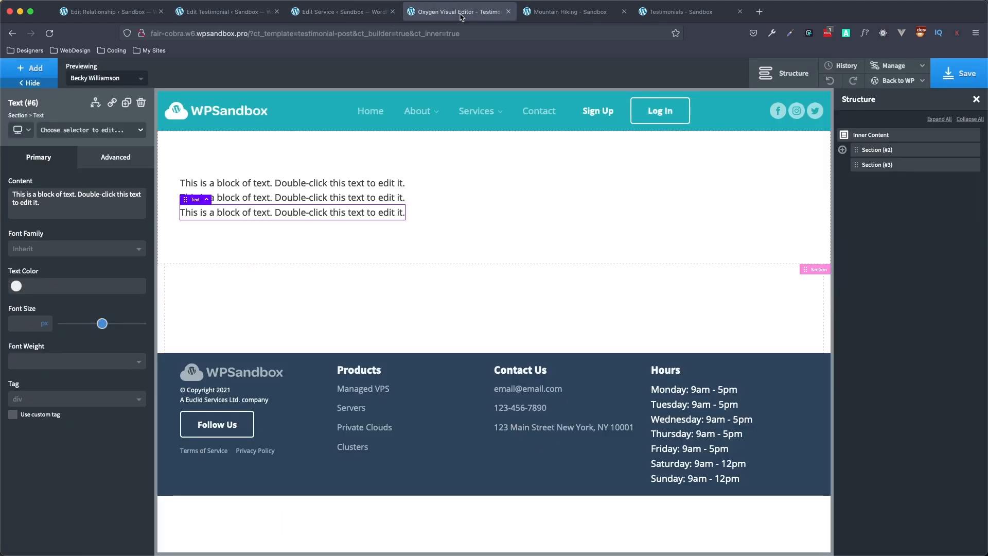
left_click(254, 183)
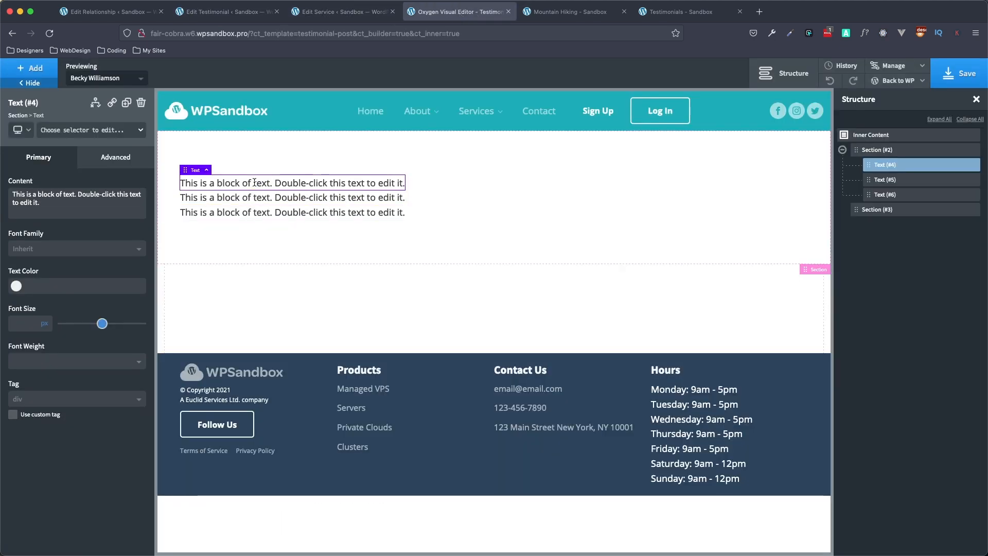
double_click(254, 183)
left_click(585, 74)
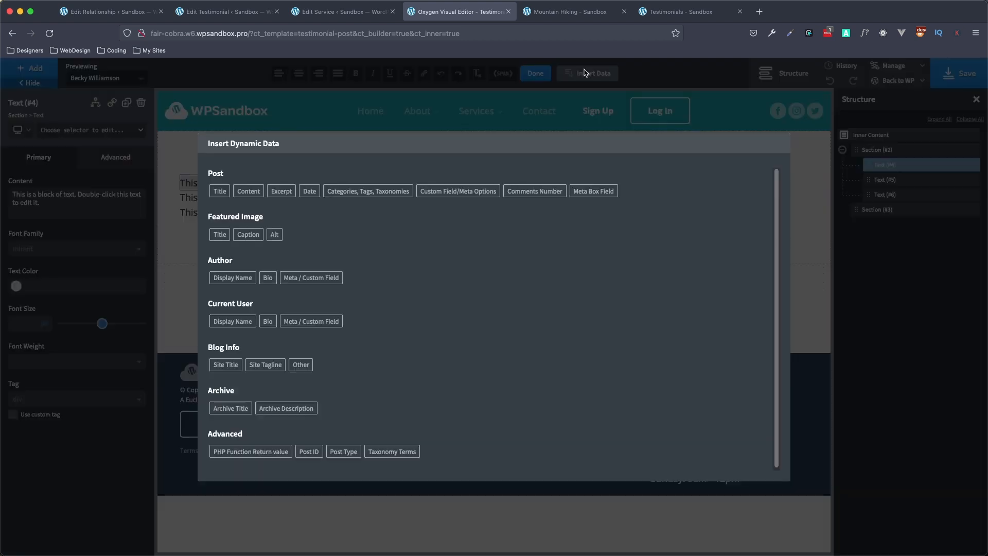
left_click(592, 194)
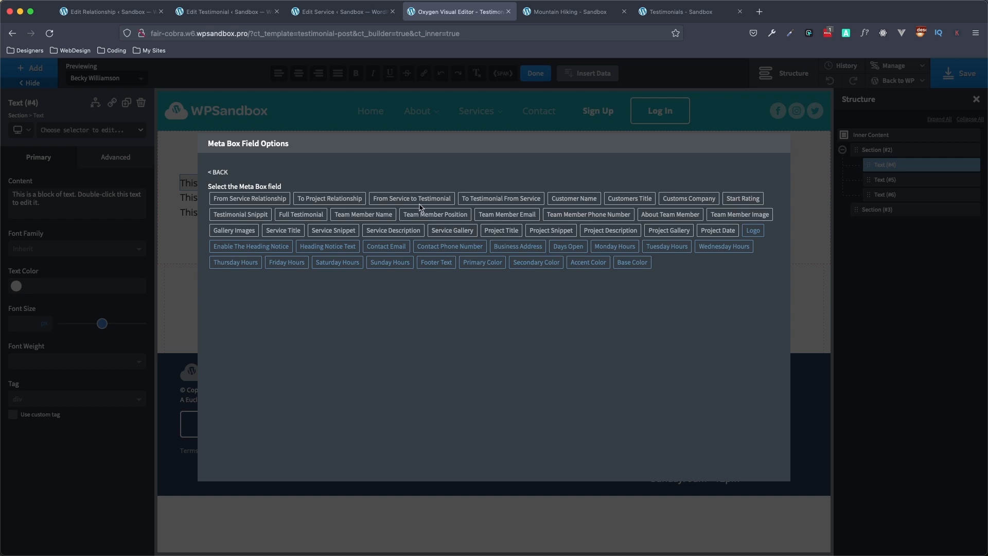
left_click(299, 218)
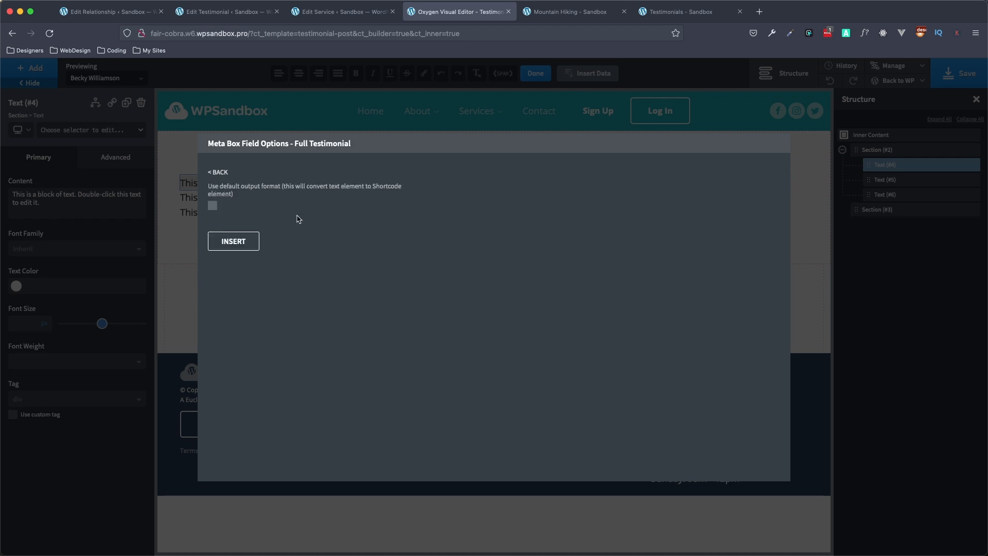
left_click(233, 241)
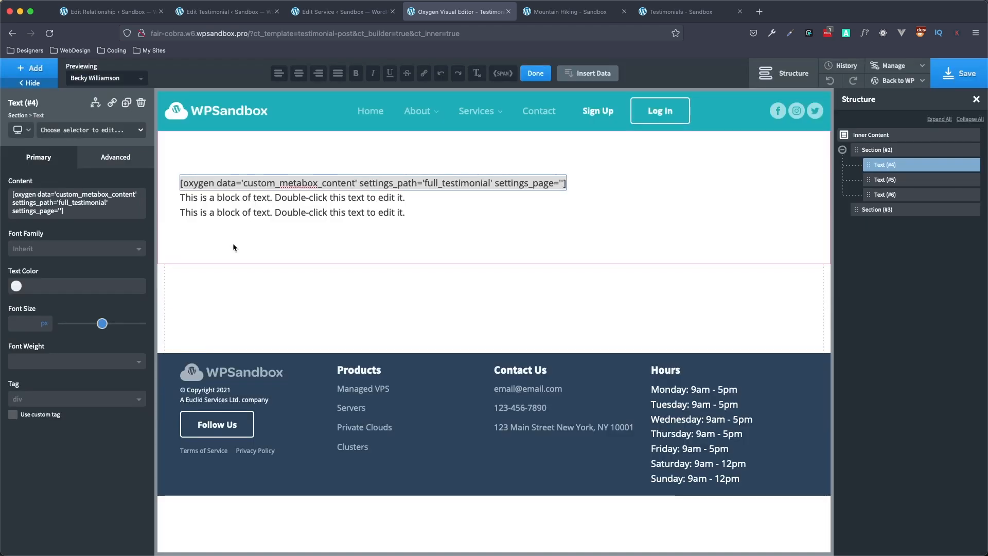
left_click(540, 75)
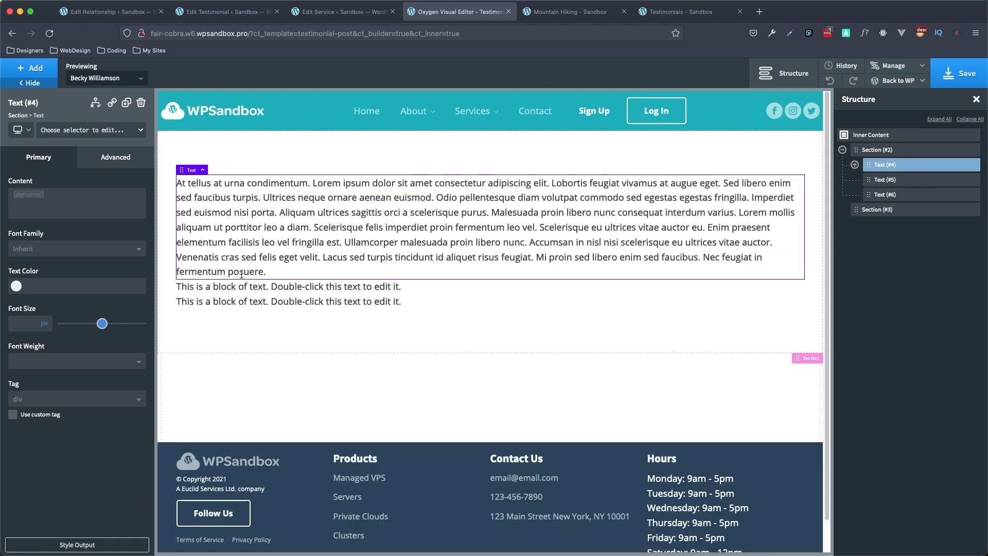
Step: Replace the second text block's placeholder with the Customer Name Meta Box field as dynamic data
left_click(254, 286)
double_click(254, 286)
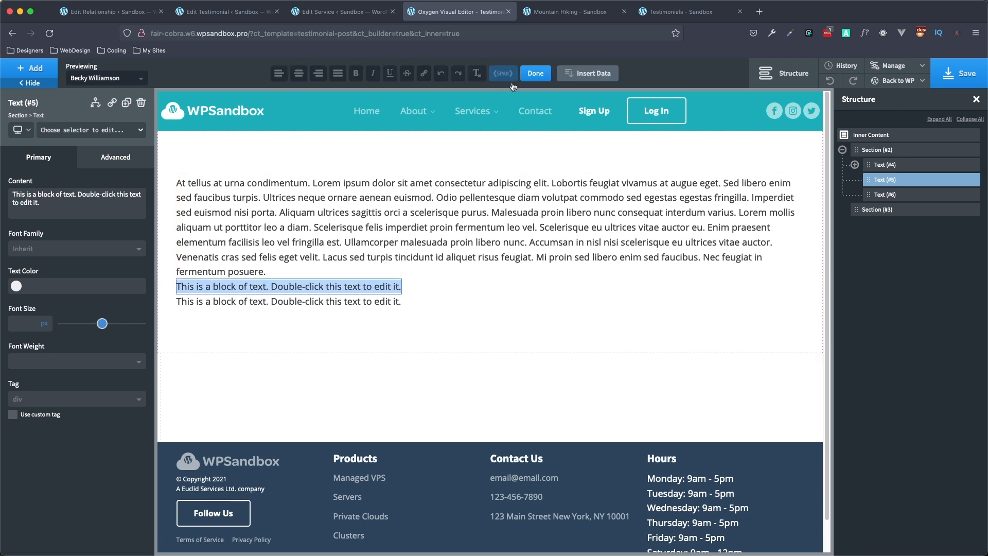
left_click(587, 76)
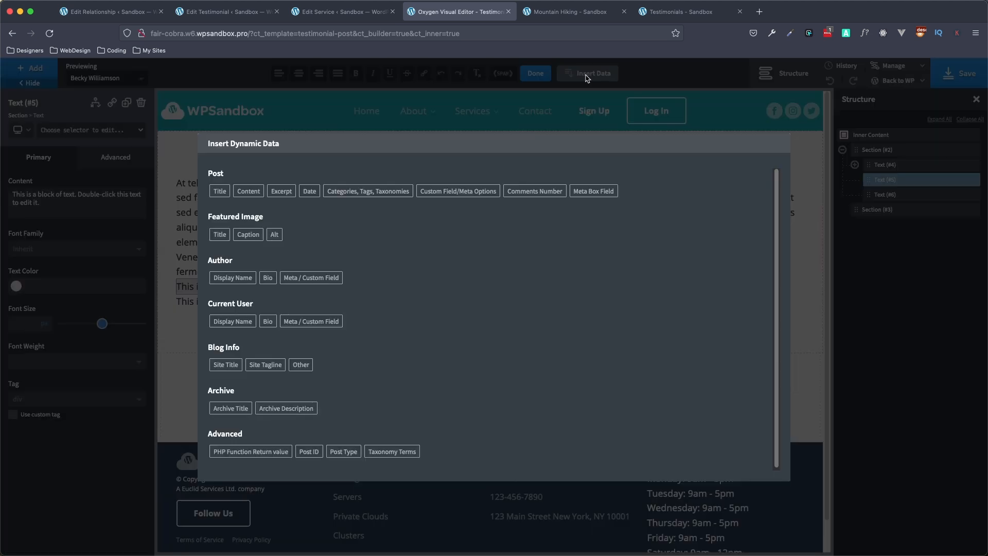
left_click(593, 193)
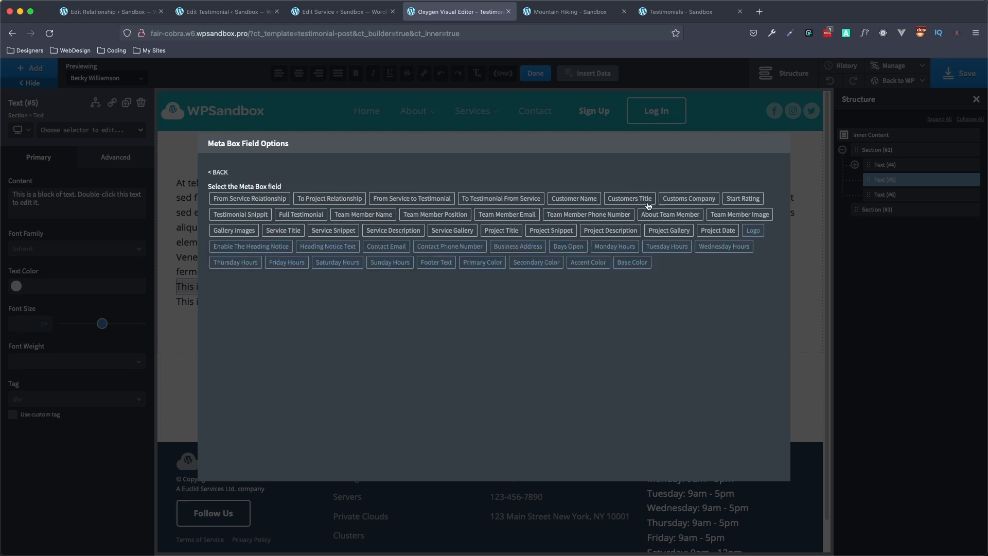
left_click(567, 205)
left_click(236, 270)
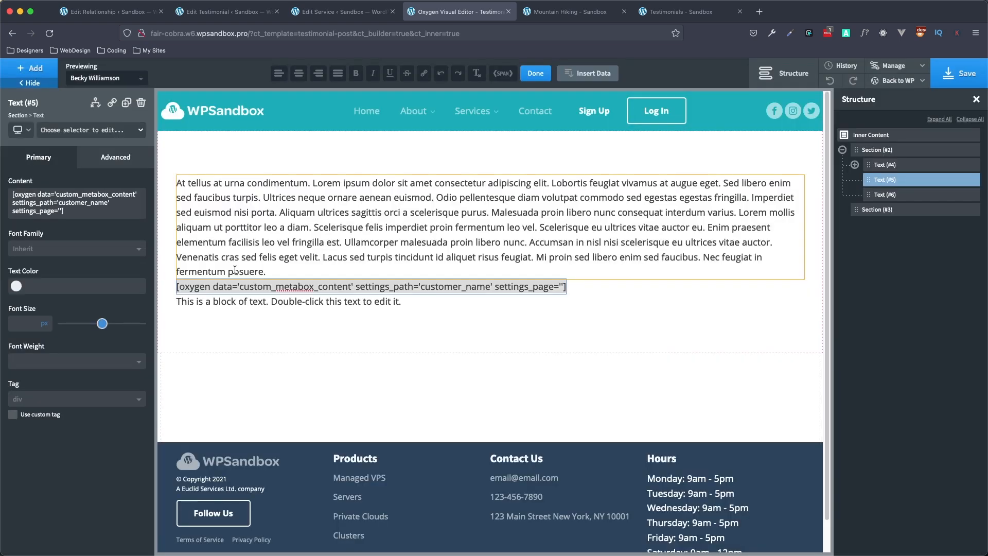
left_click(536, 73)
Step: Replace the third text block's placeholder with the Customs Company Meta Box field as dynamic data
left_click(289, 301)
double_click(286, 302)
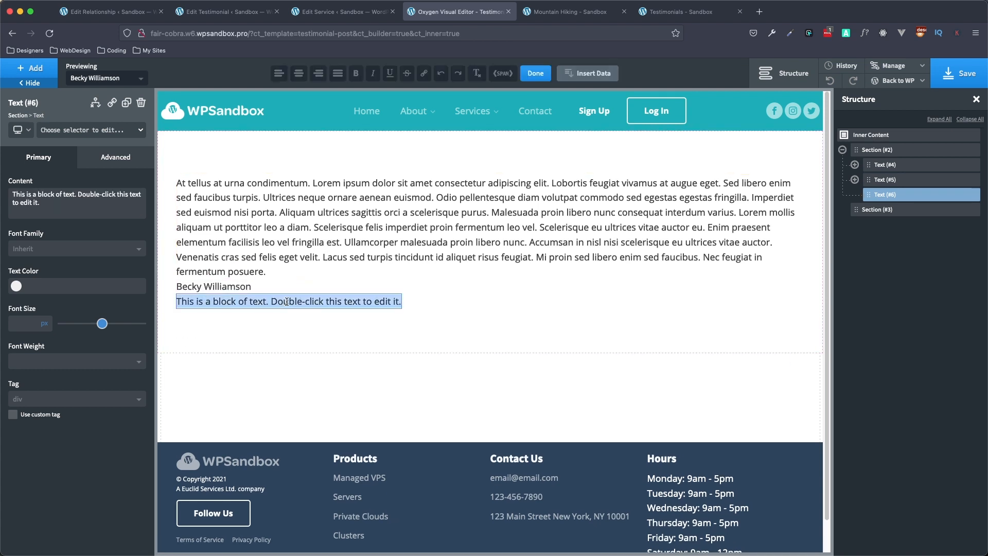
left_click(591, 73)
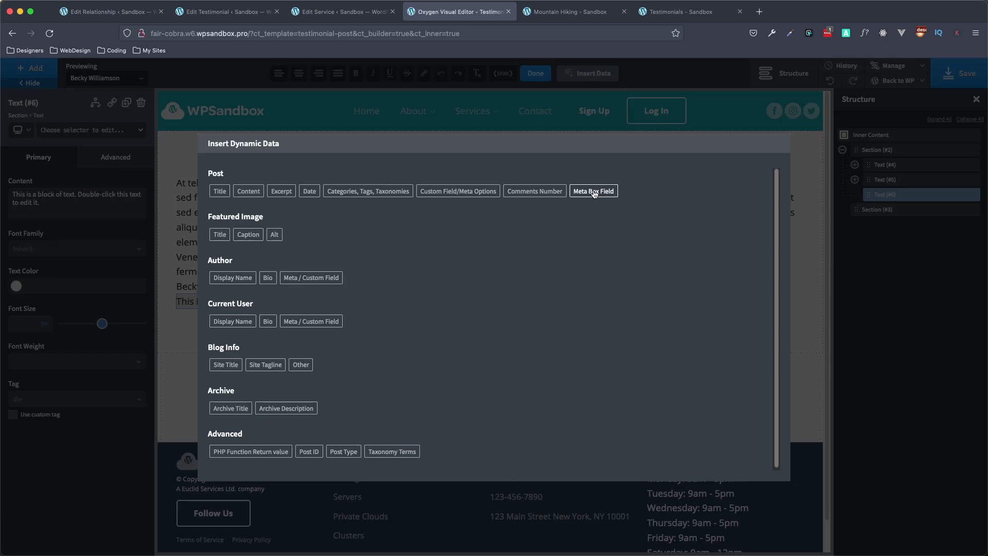
left_click(601, 192)
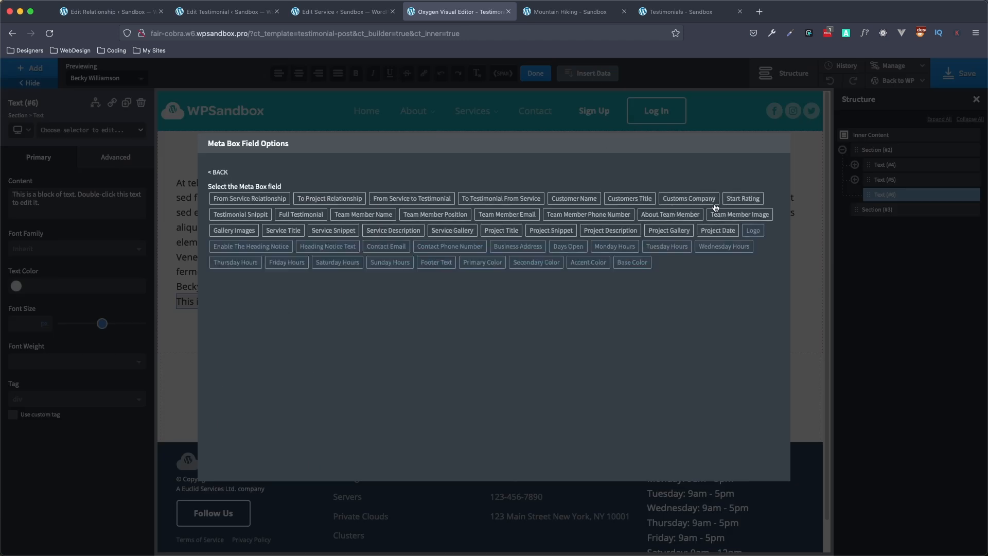
left_click(686, 202)
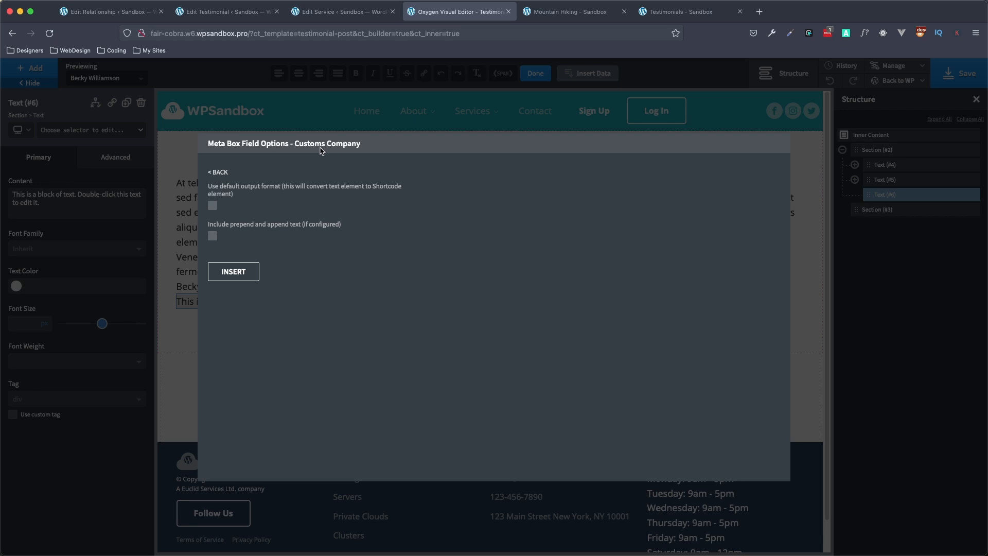
left_click(235, 271)
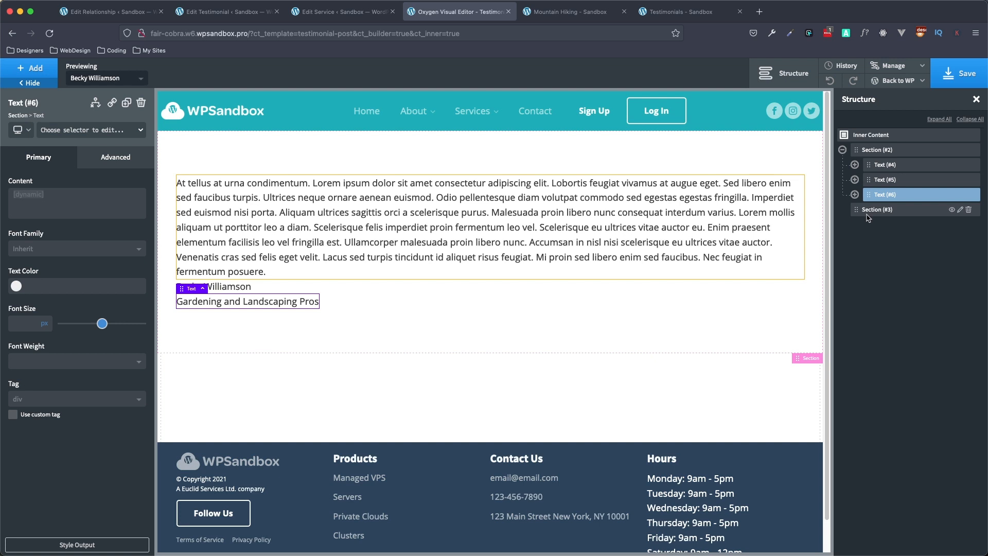
Step: Add a Div to the empty second section and set its width to 80%
left_click(901, 214)
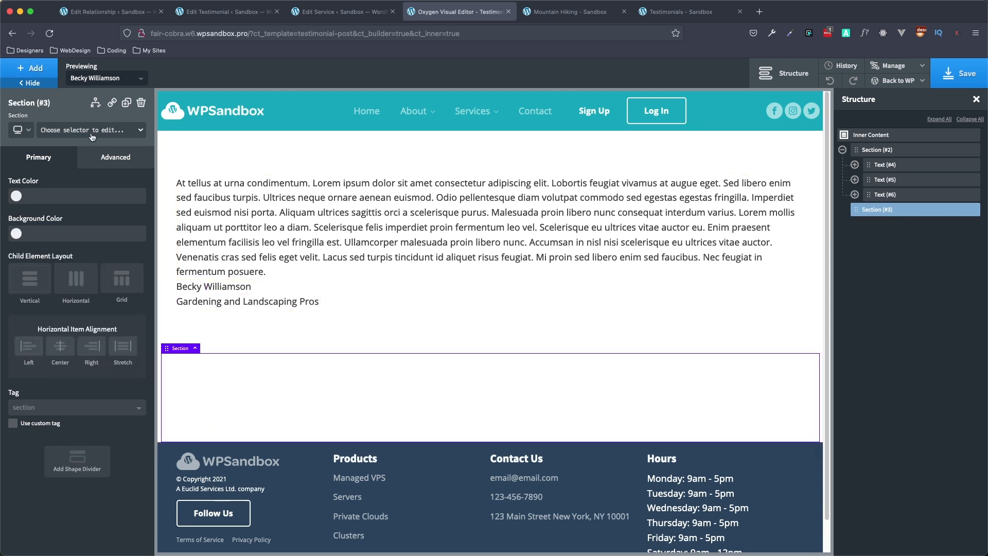
left_click(36, 69)
left_click(92, 176)
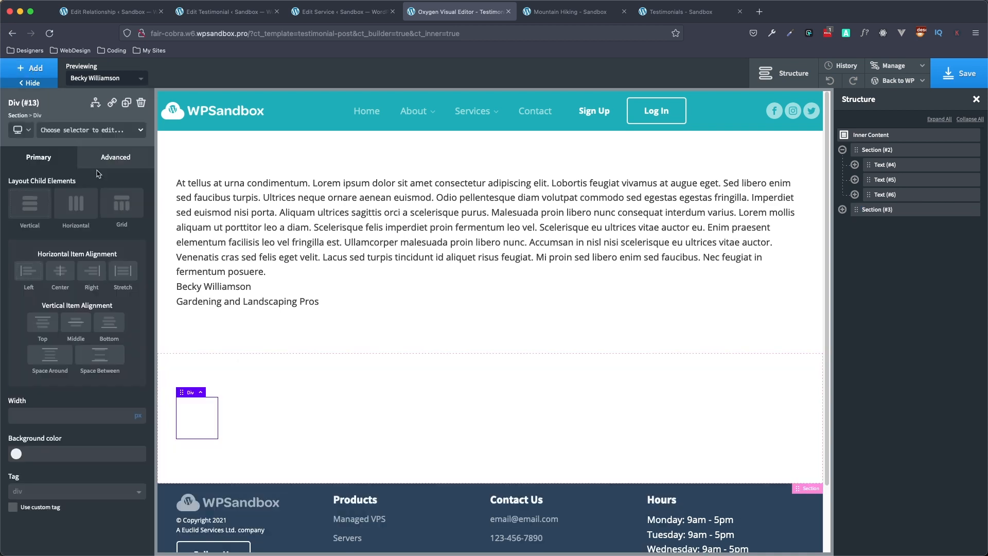
left_click(83, 416)
type("80")
left_click(137, 415)
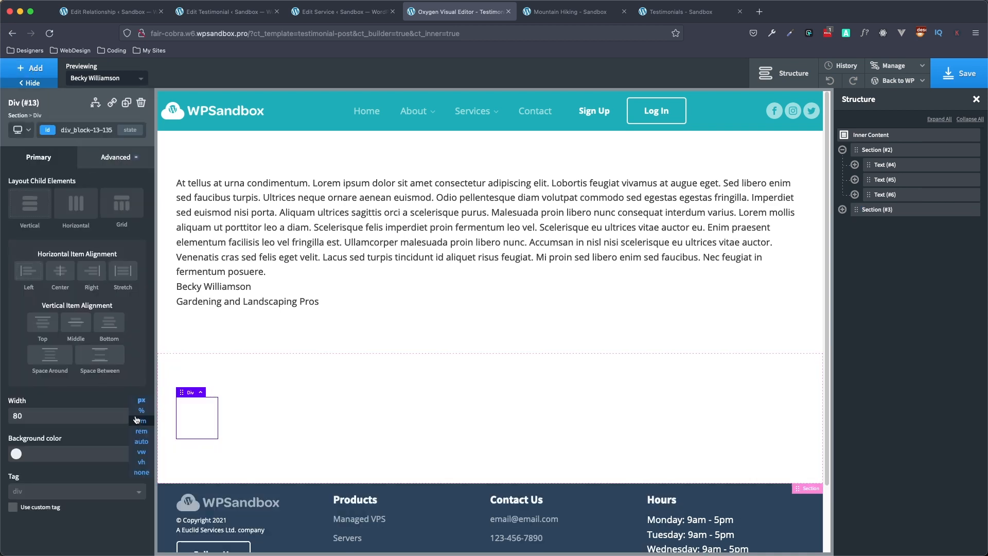
left_click(142, 423)
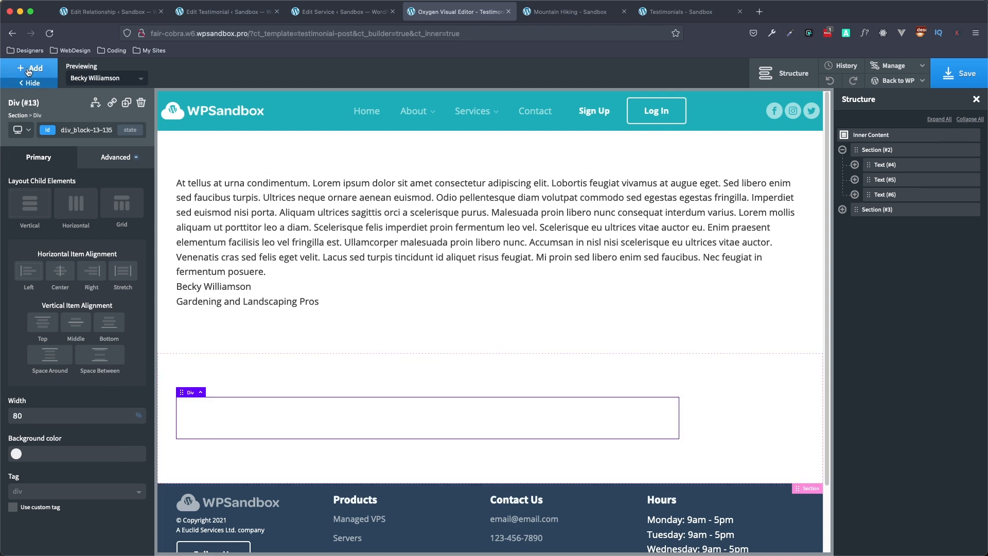
Step: Add a Repeater inside the new Div in the second section
left_click(842, 209)
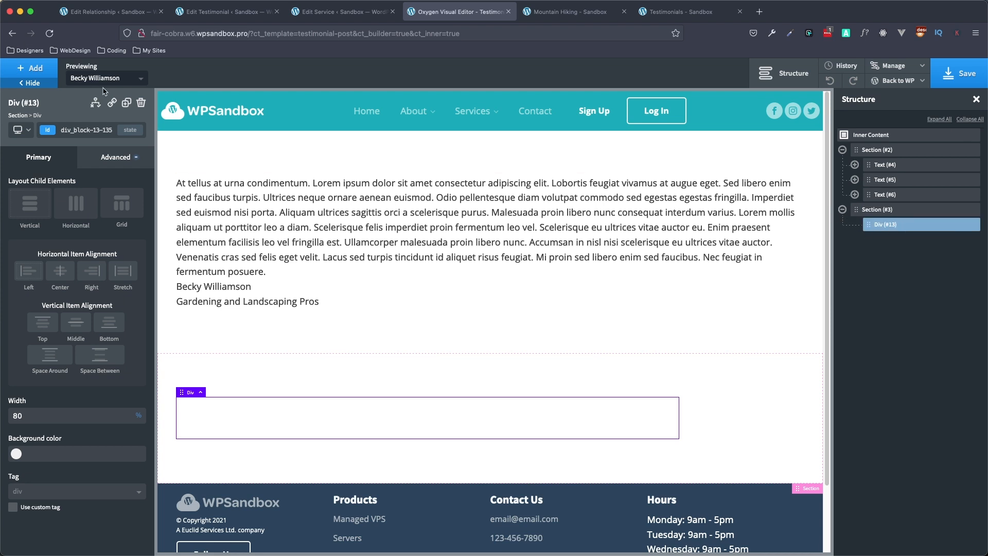
left_click(44, 78)
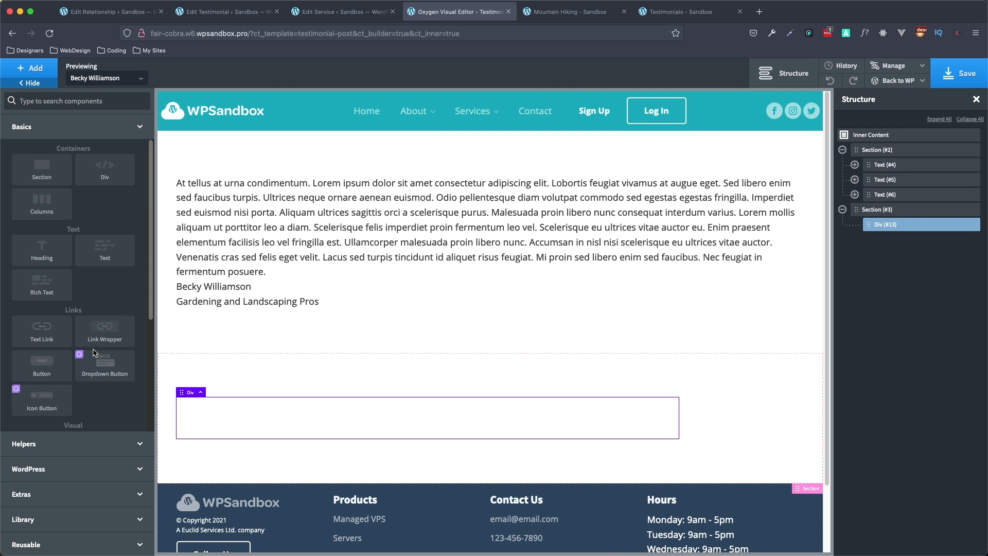
scroll(94, 353, "up", 5)
type("re")
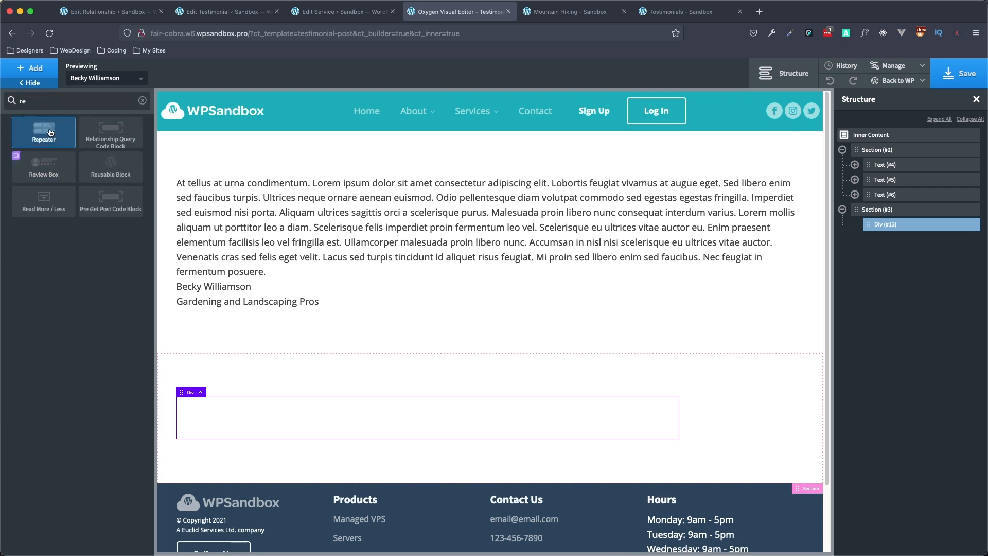
left_click(43, 132)
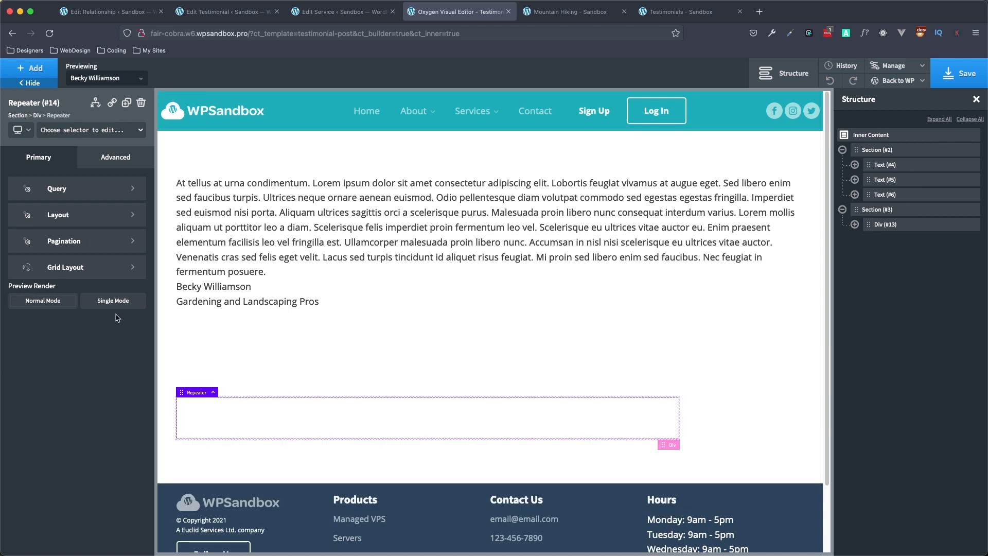
Step: Switch the Repeater to an advanced query and add a post_type parameter with the value services
left_click(99, 195)
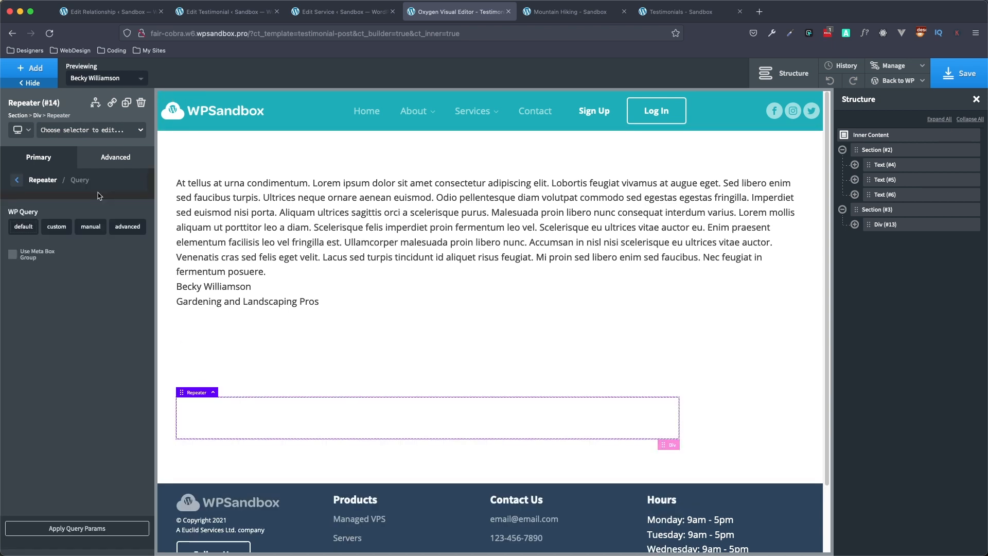
left_click(126, 231)
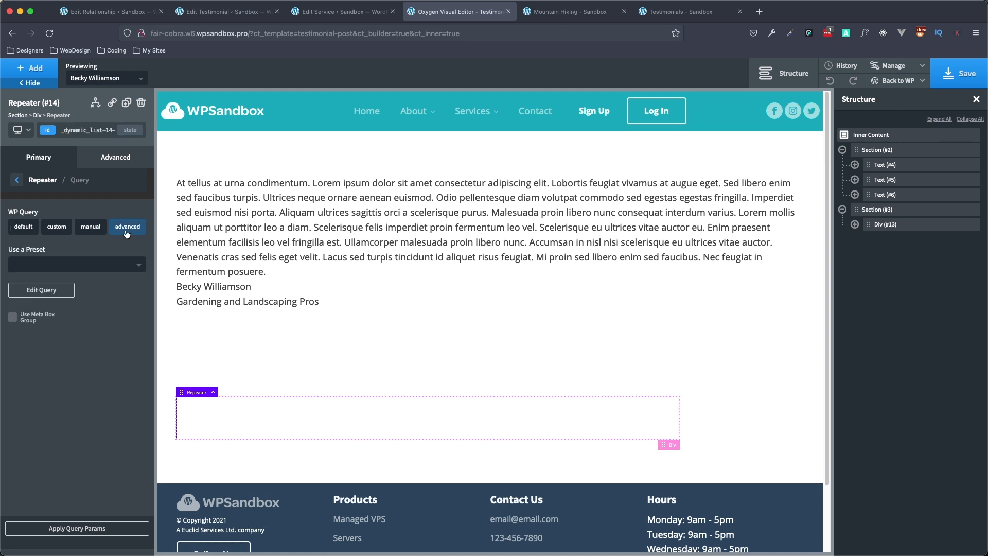
left_click(37, 292)
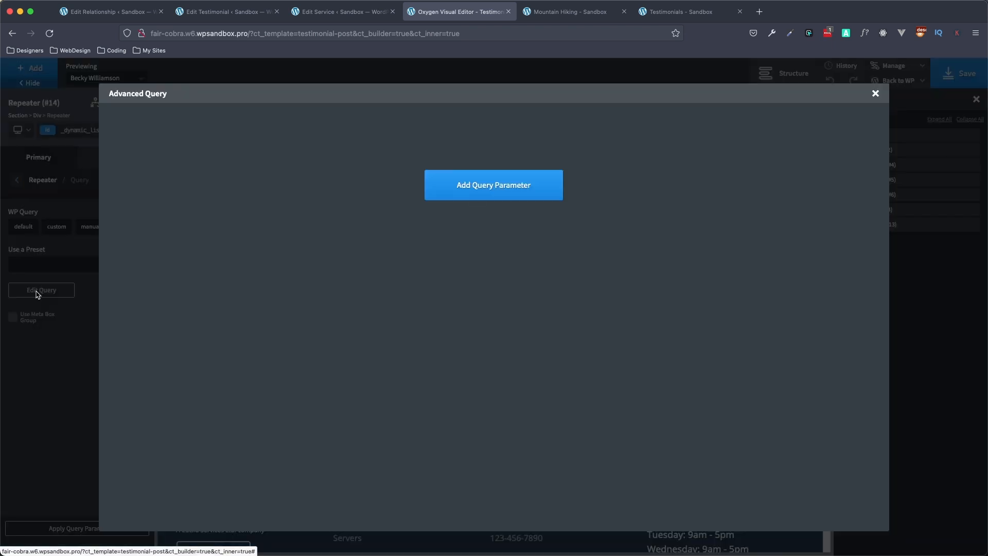
left_click(488, 190)
left_click(191, 131)
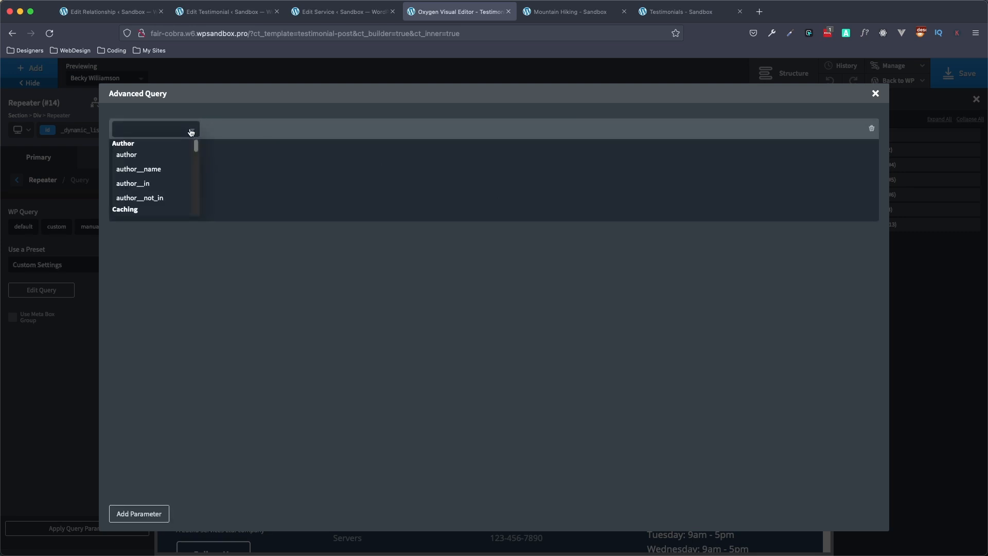
scroll(153, 211, "down", 5)
scroll(153, 211, "down", 10)
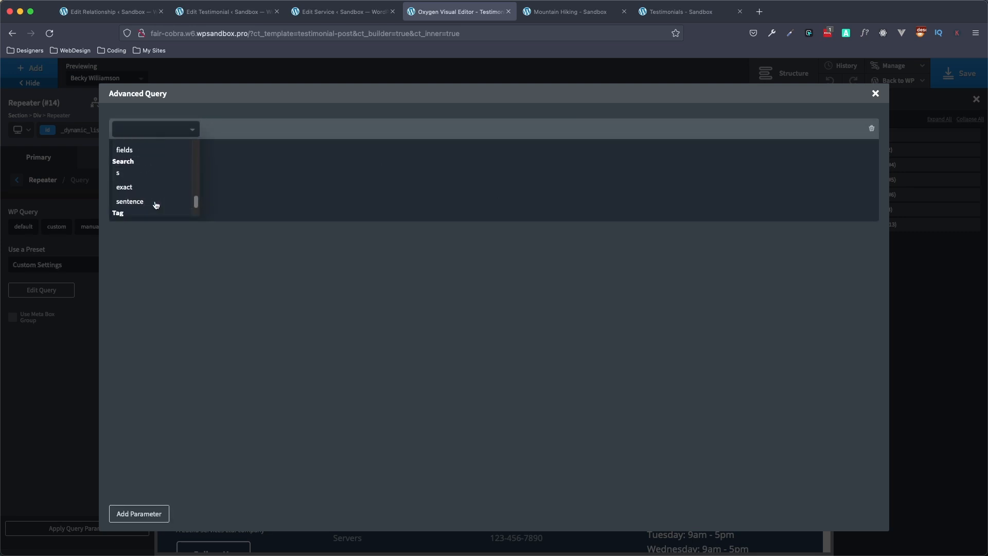
scroll(156, 204, "up", 10)
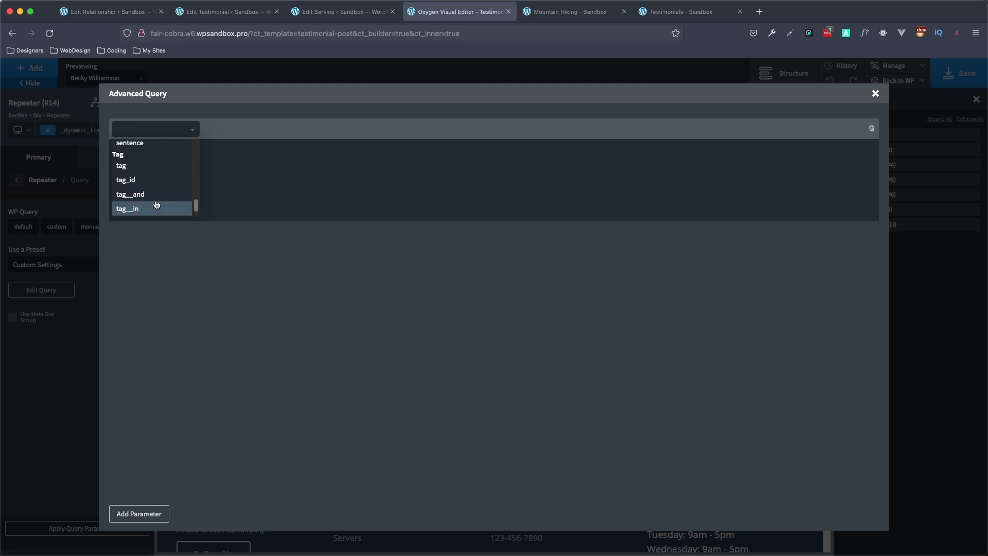
scroll(156, 205, "up", 1)
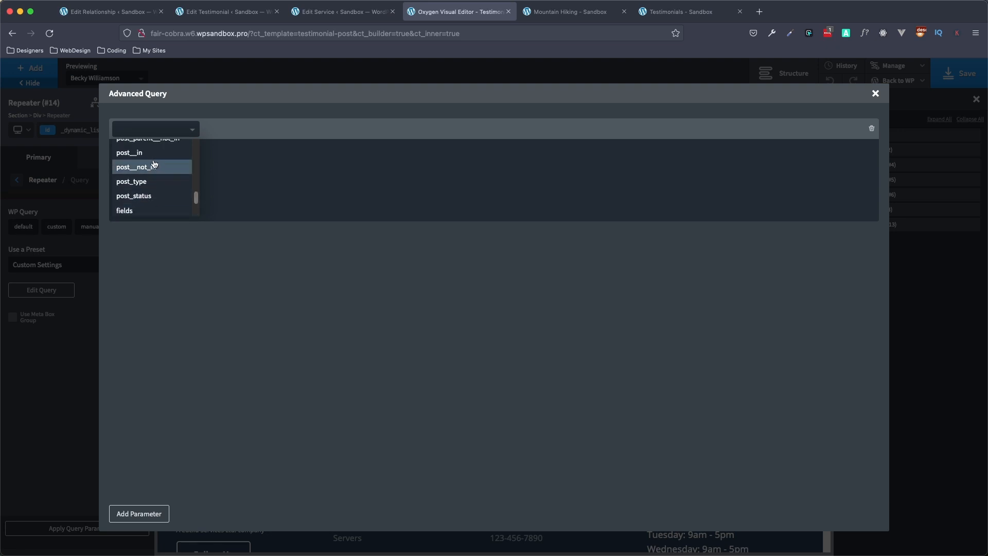
left_click(154, 181)
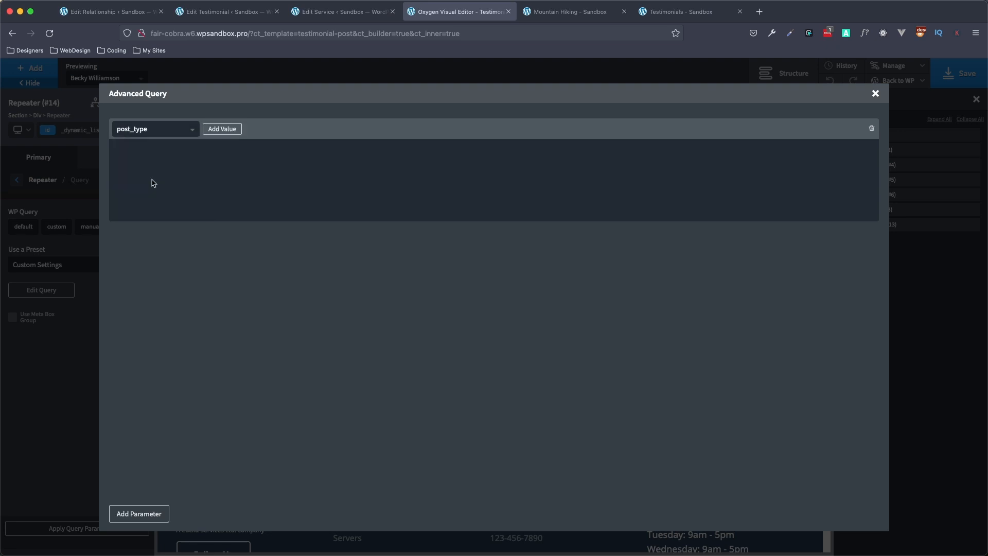
left_click(234, 130)
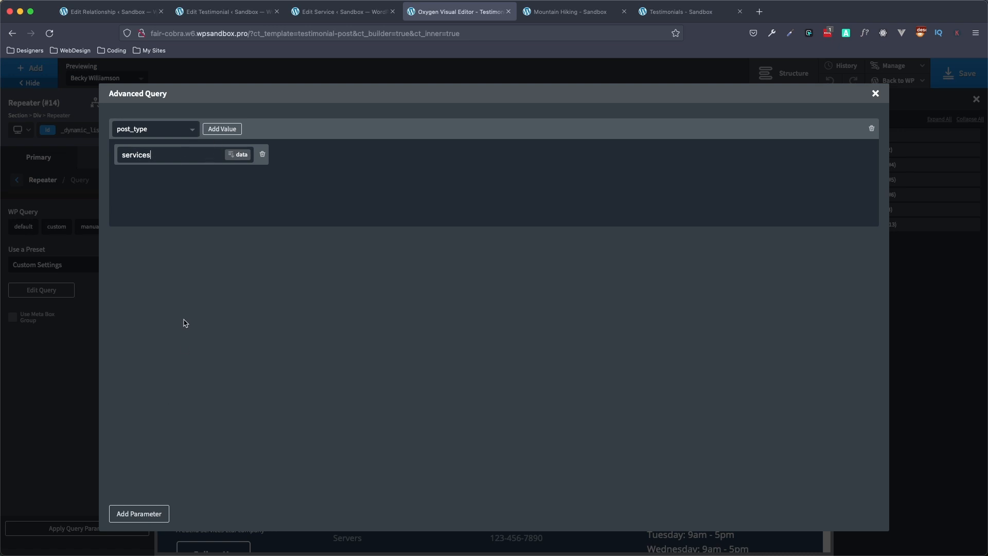
Step: Add a second query parameter to the Repeater's advanced query and set it to post__in
left_click(133, 519)
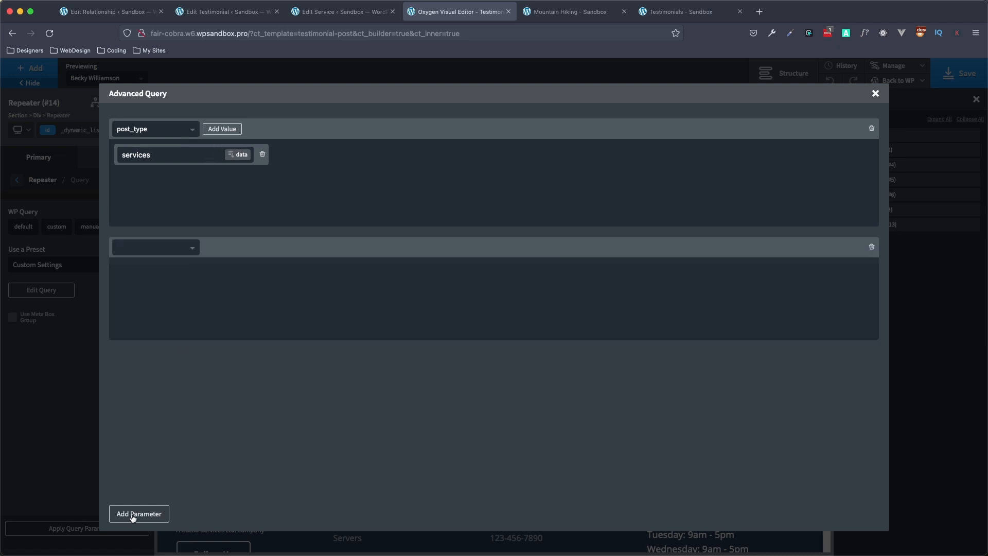
left_click(183, 246)
scroll(154, 291, "down", 10)
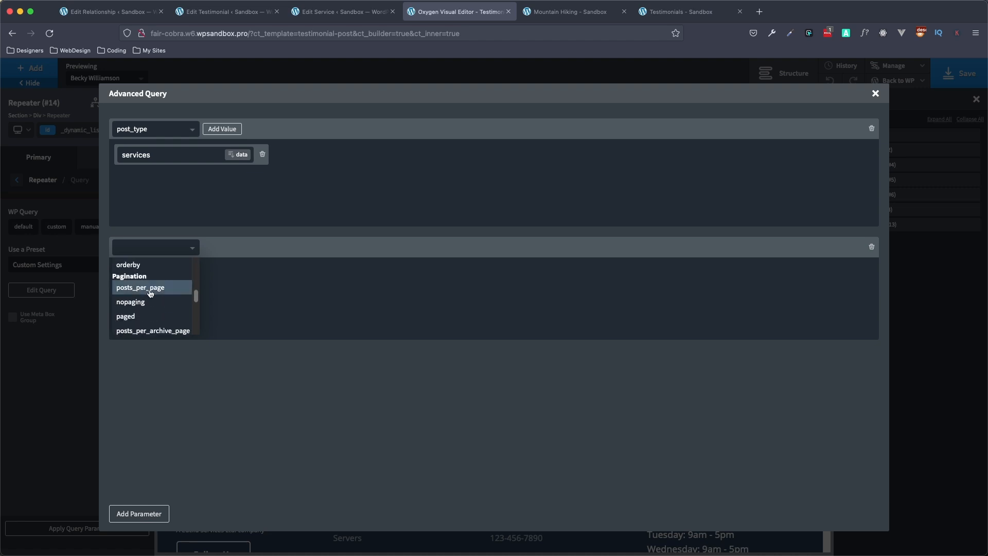
scroll(153, 294, "down", 15)
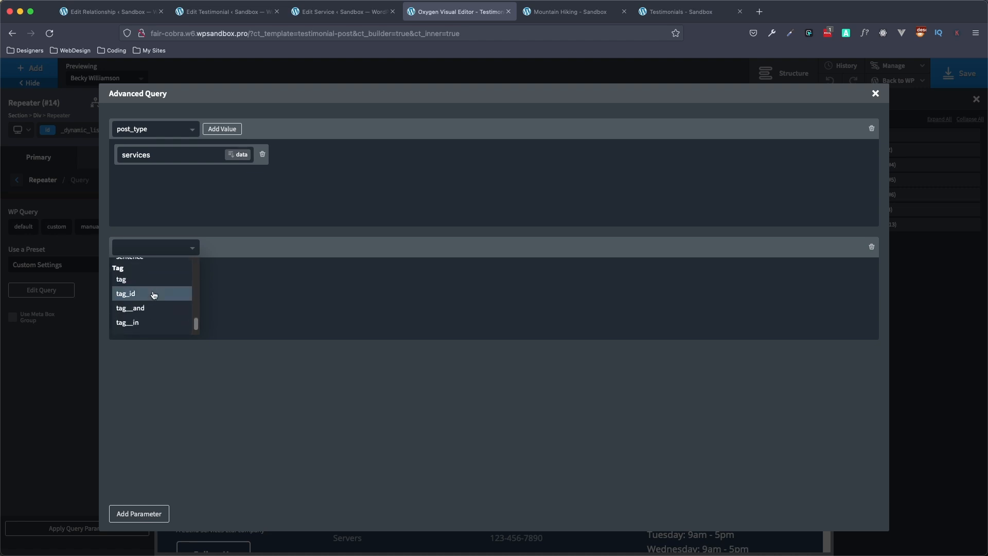
scroll(154, 296, "up", 8)
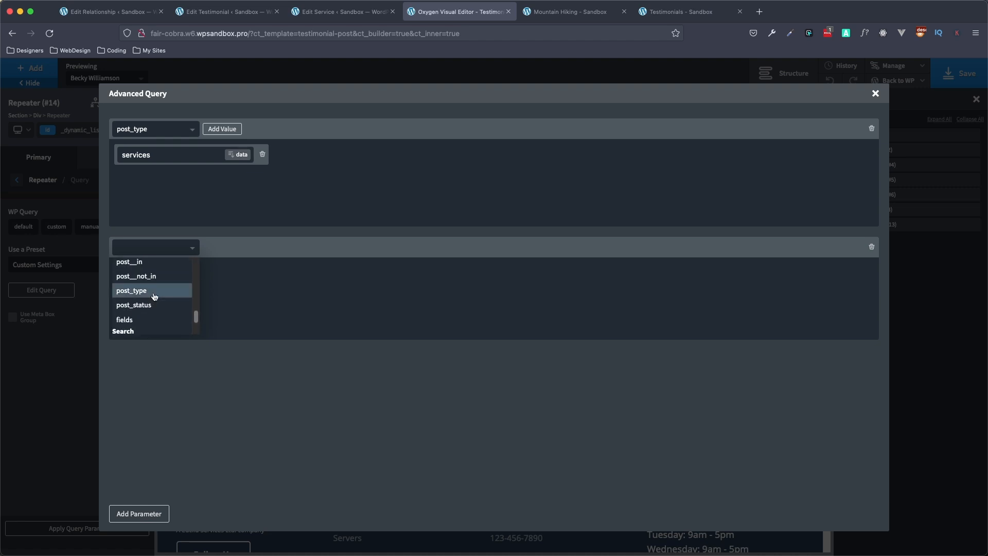
scroll(153, 295, "up", 2)
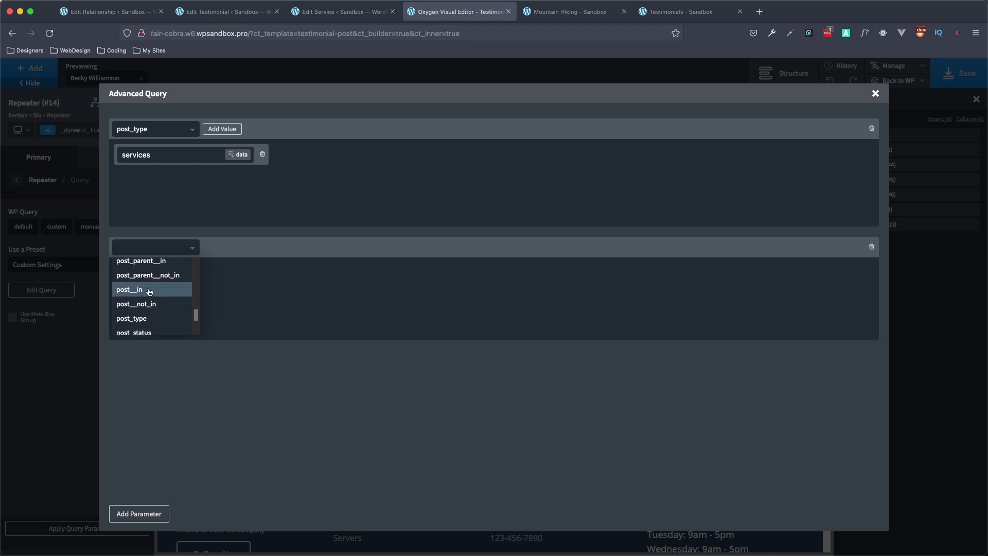
left_click(150, 290)
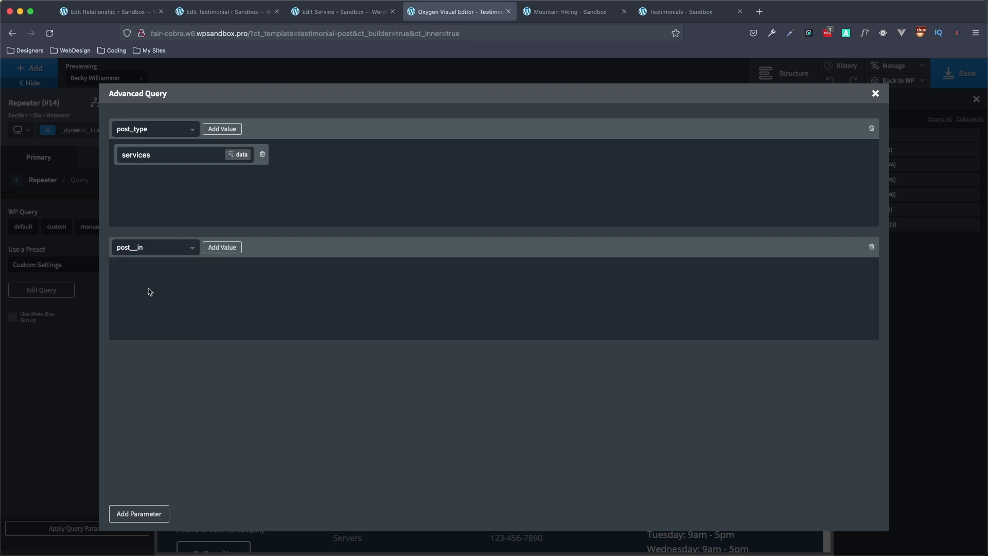
Step: Add a value to the post__in parameter, sourced from the Meta Box field From Service to Testimonial
left_click(227, 250)
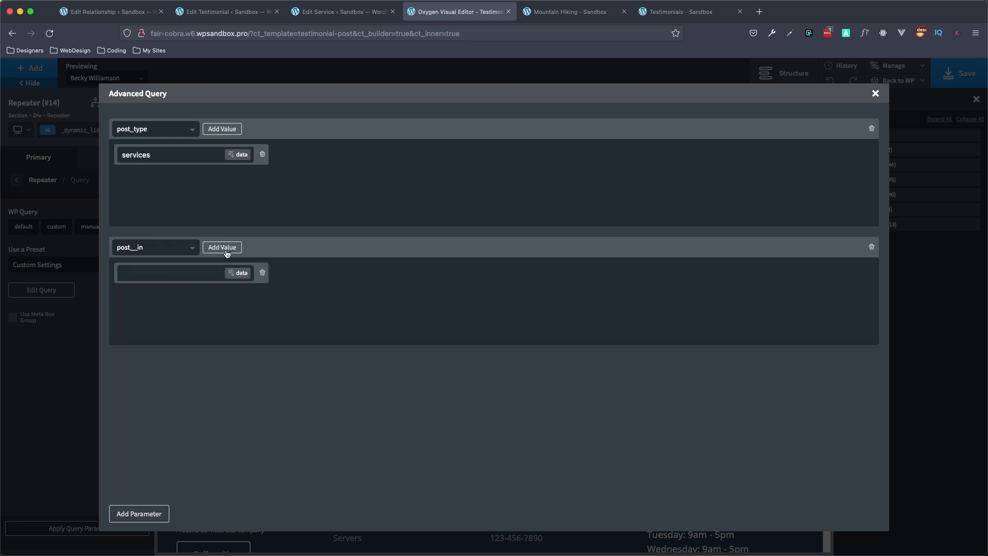
left_click(240, 276)
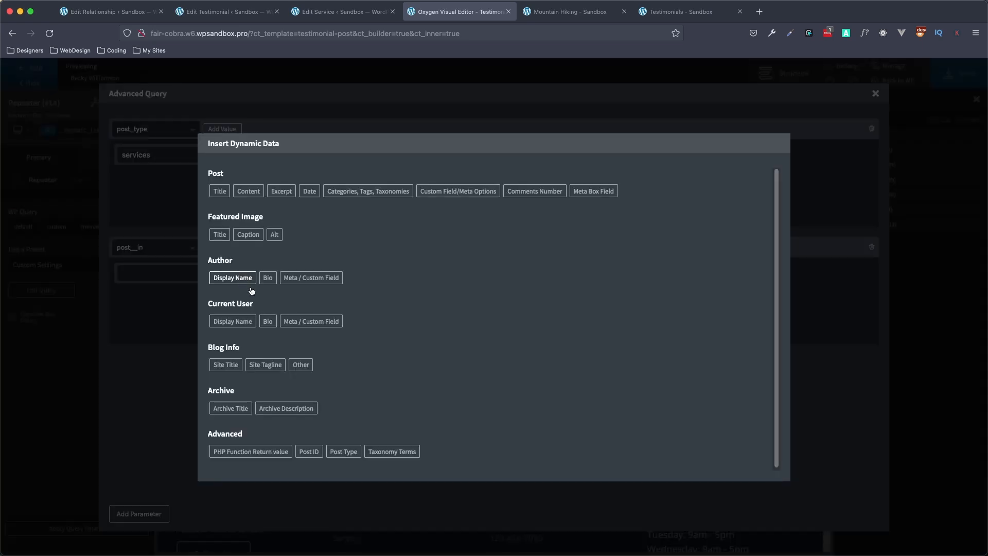
left_click(600, 196)
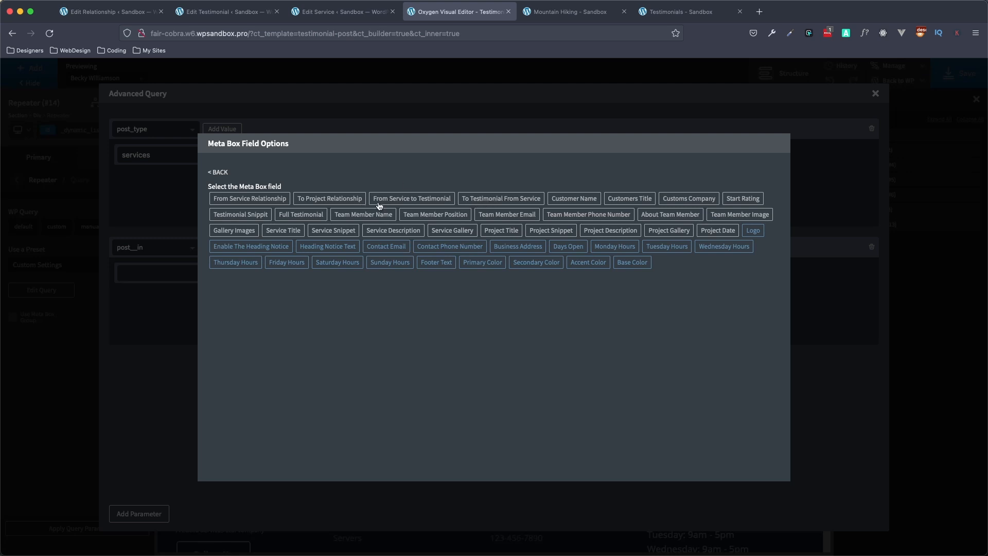
left_click(401, 197)
Step: Insert the field as Post Object ID with commas for both separators, and apply the Repeater's query parameters
left_click(277, 200)
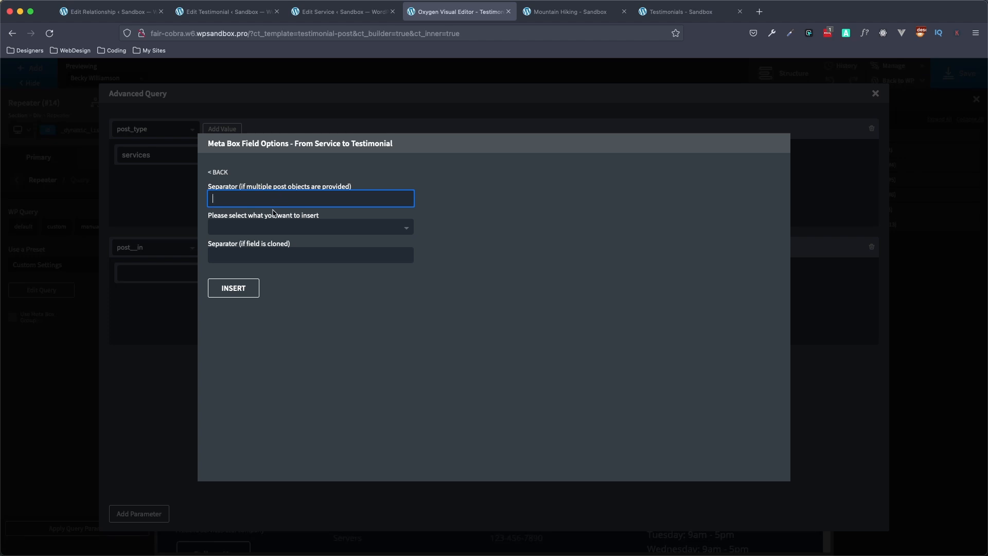
type(",")
left_click(238, 257)
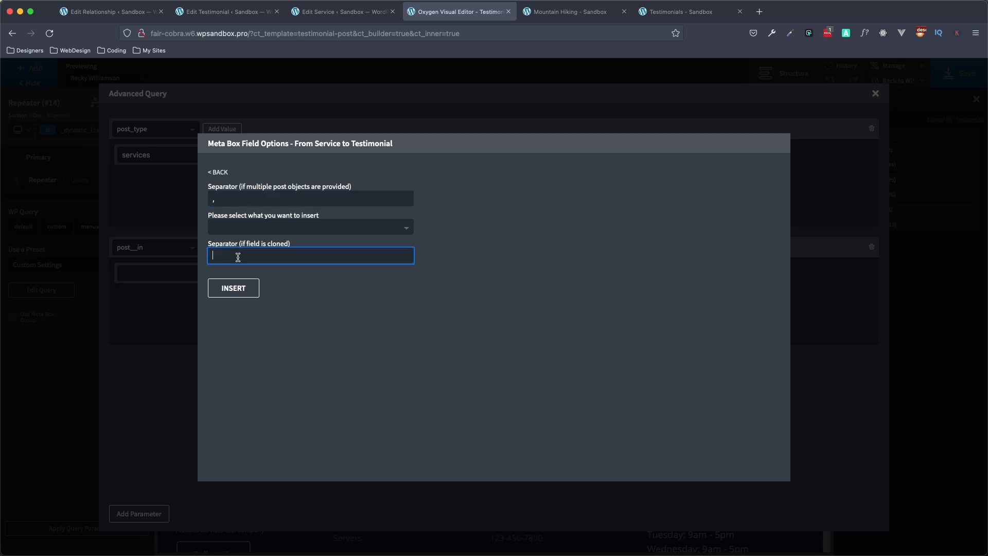
left_click(230, 229)
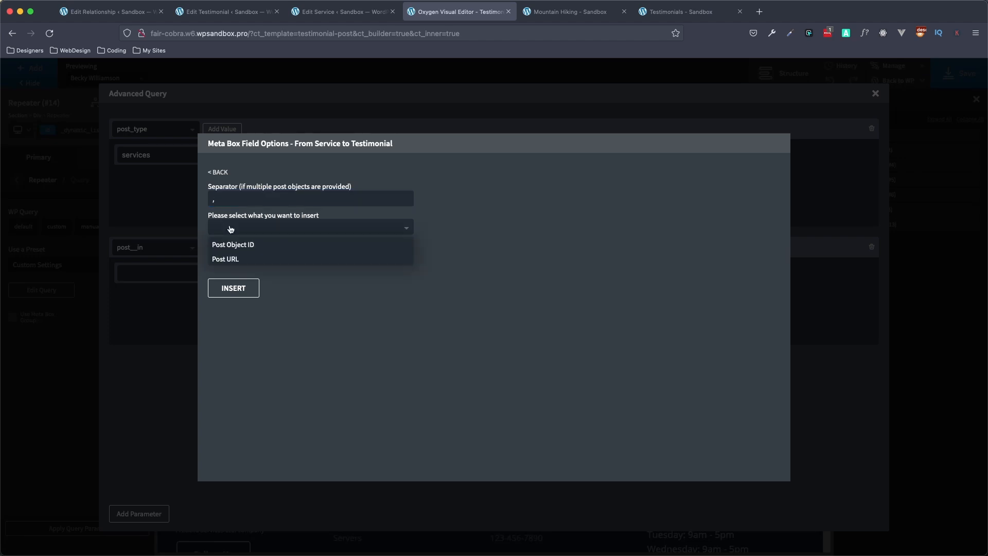
left_click(261, 247)
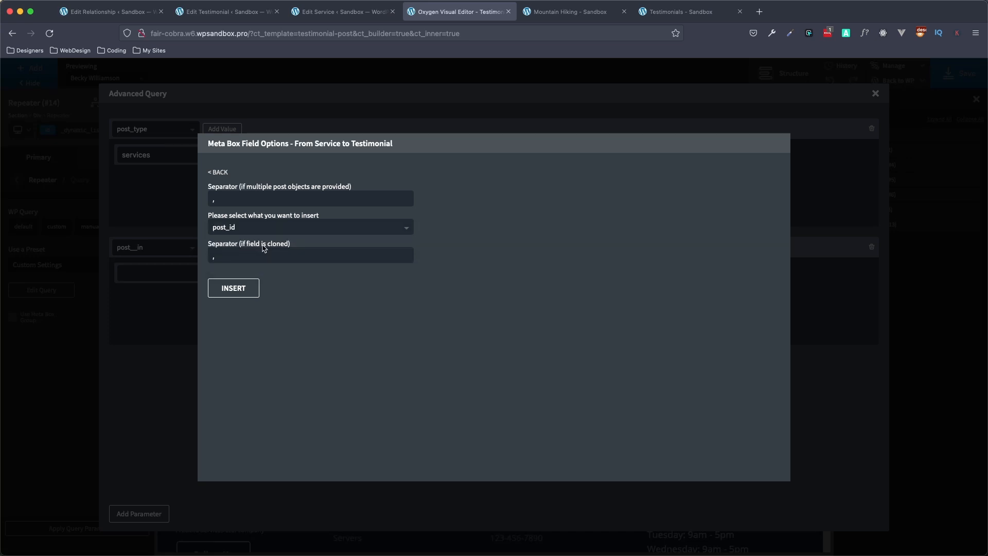
left_click(234, 288)
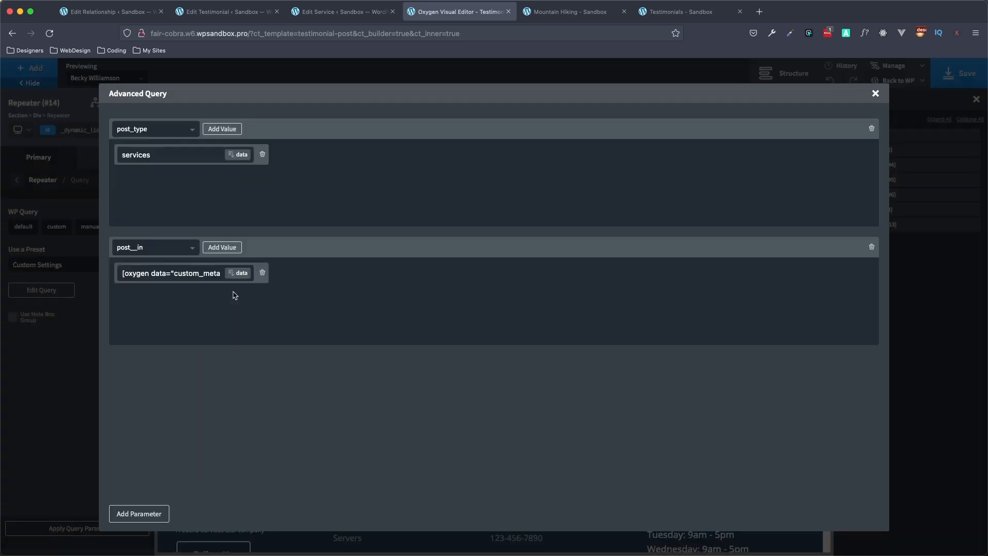
left_click(876, 94)
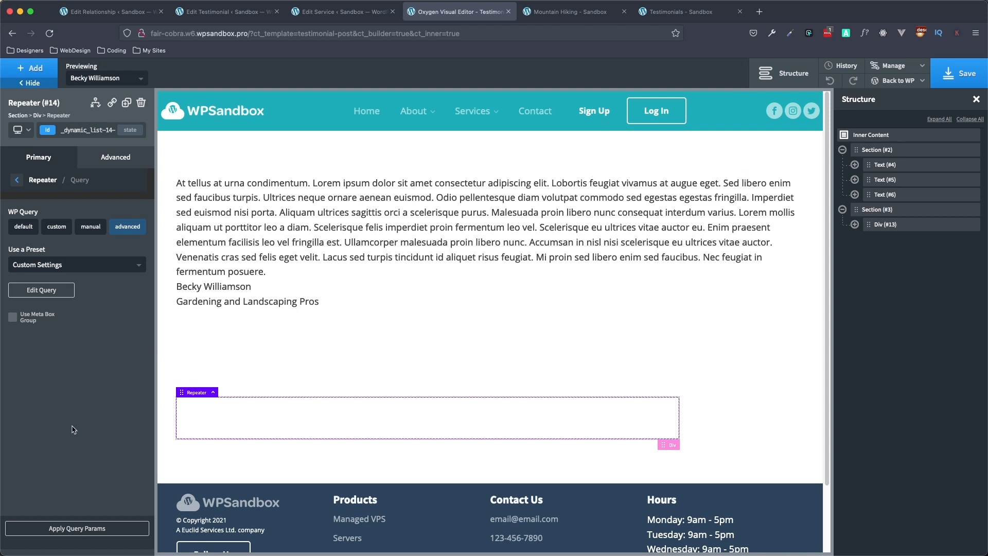
left_click(66, 531)
Step: Add a Heading, a Text and an Image element inside the Repeater
left_click(46, 68)
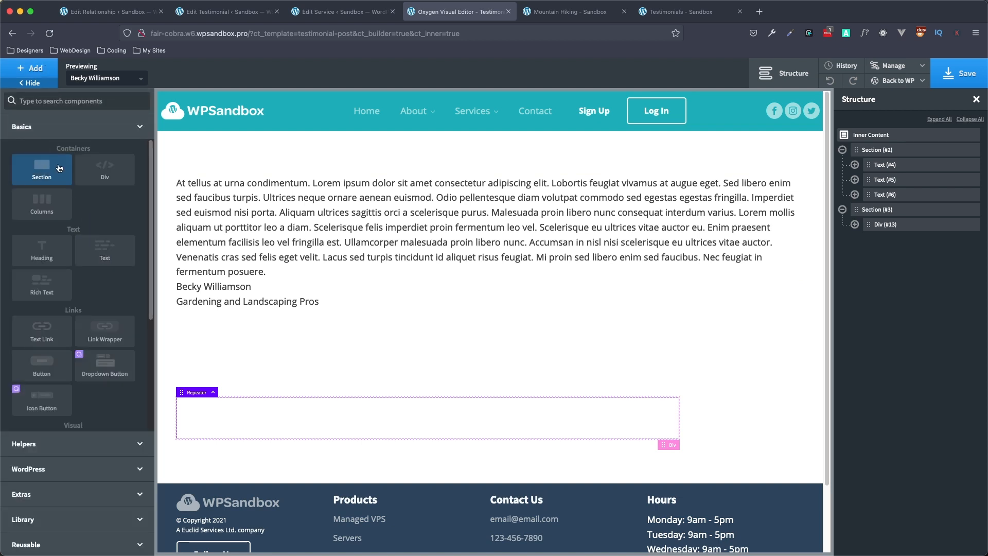
left_click(42, 259)
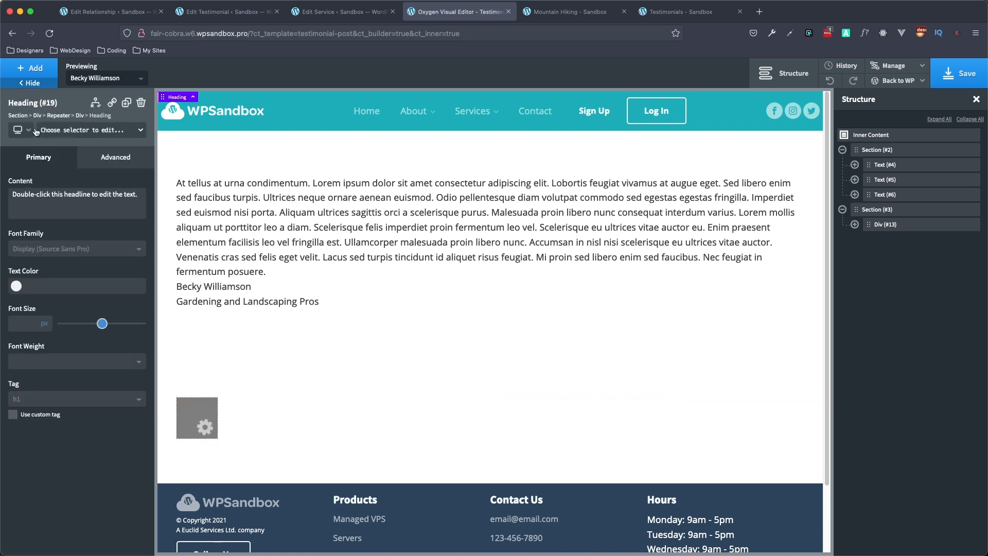
left_click(31, 67)
left_click(104, 251)
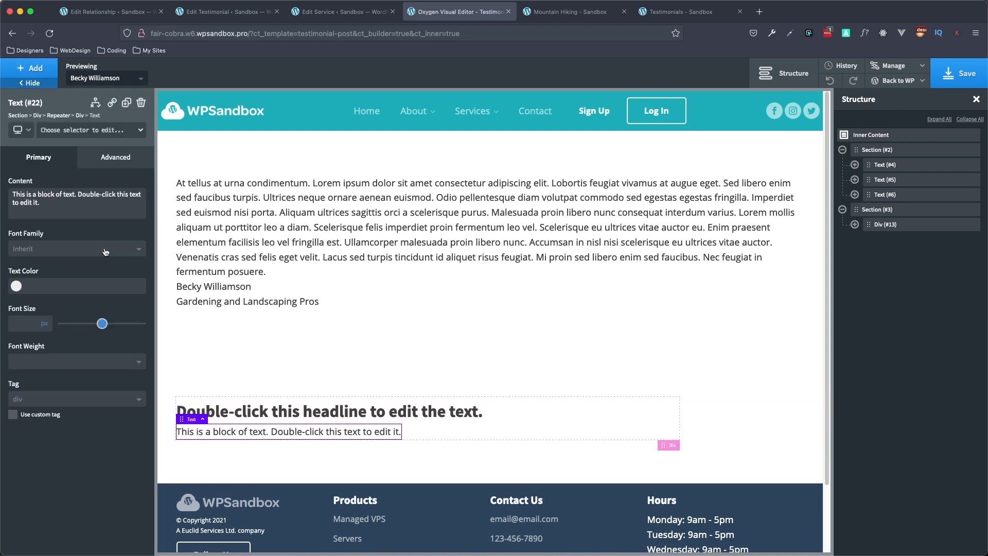
left_click(25, 75)
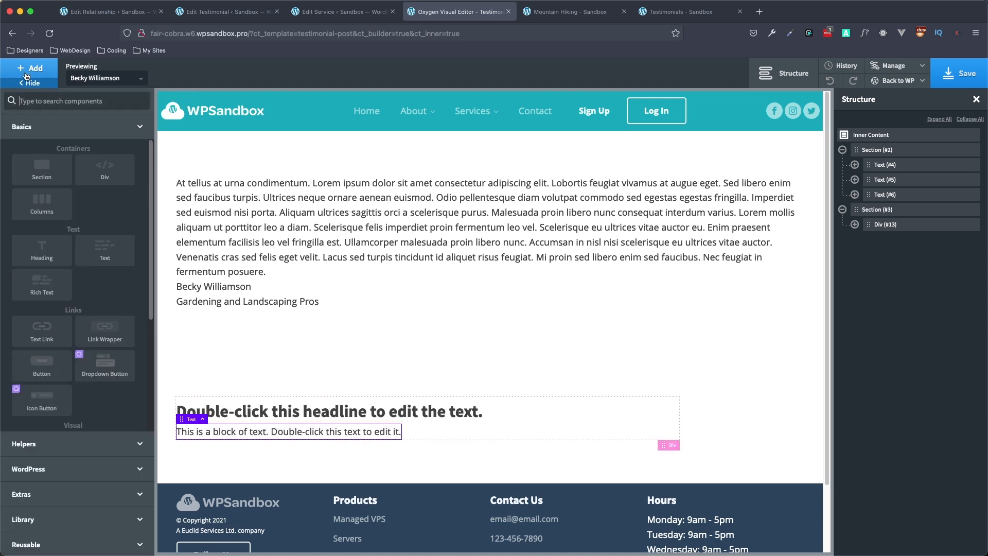
type("im")
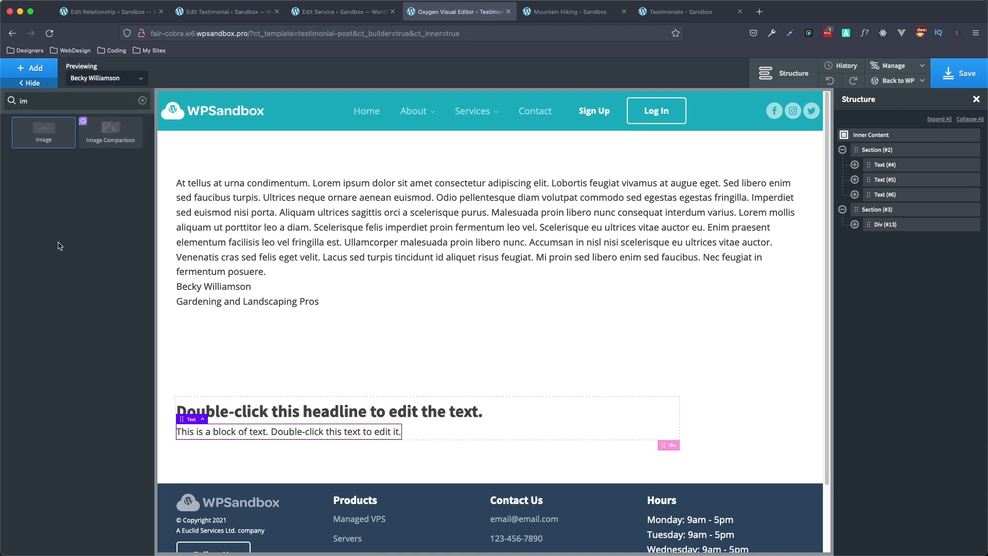
left_click(43, 132)
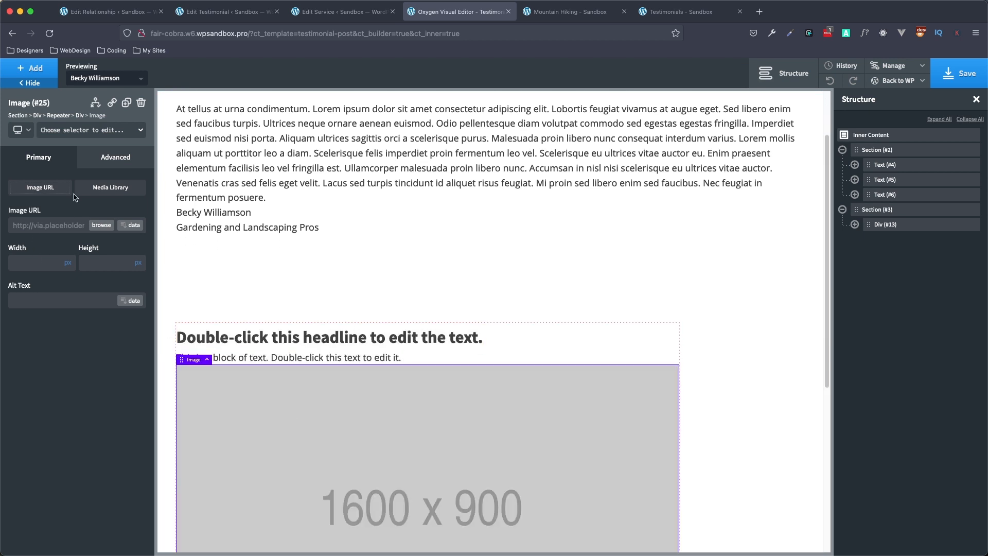
Step: Set the Repeater image's source to the post's dynamic Featured Image at Medium size
left_click(133, 227)
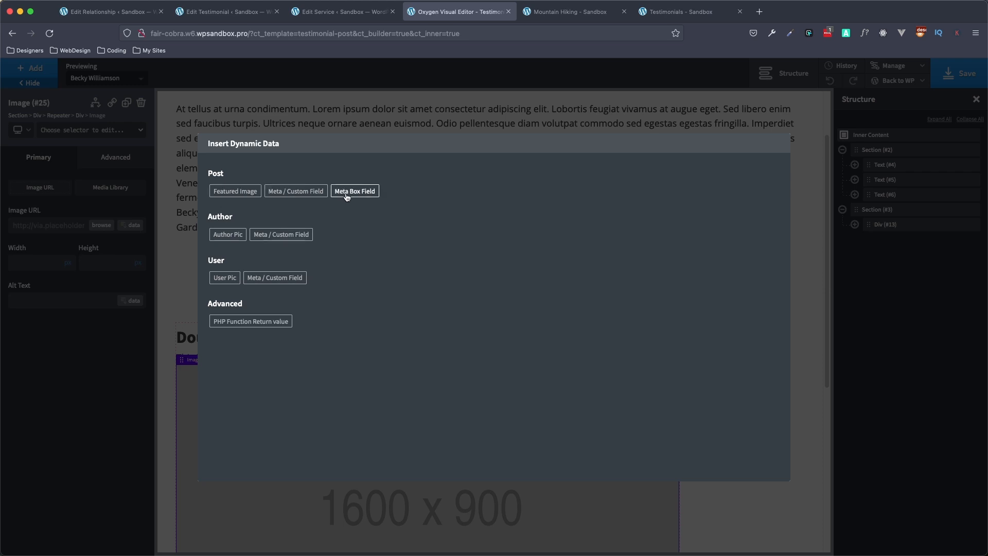
left_click(242, 194)
left_click(243, 202)
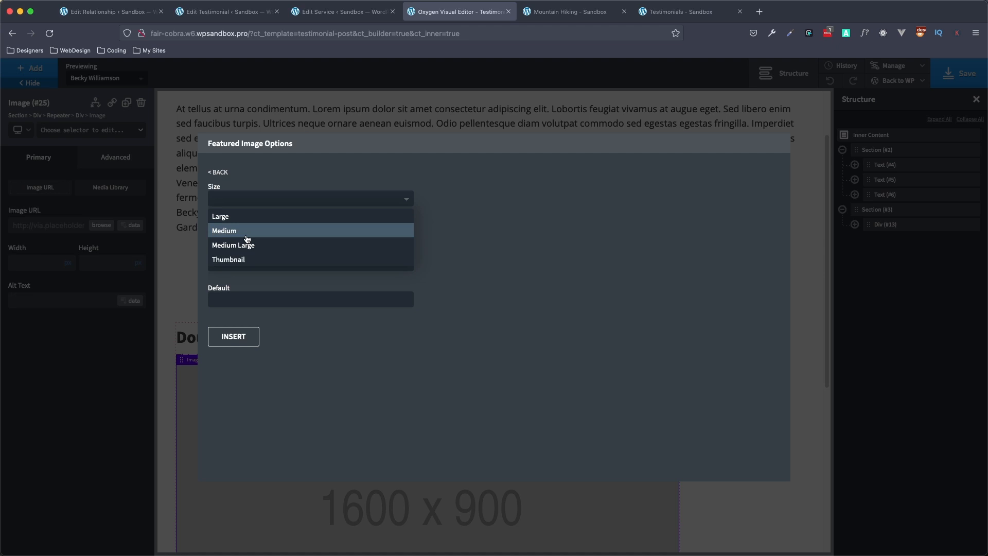
left_click(247, 239)
left_click(227, 344)
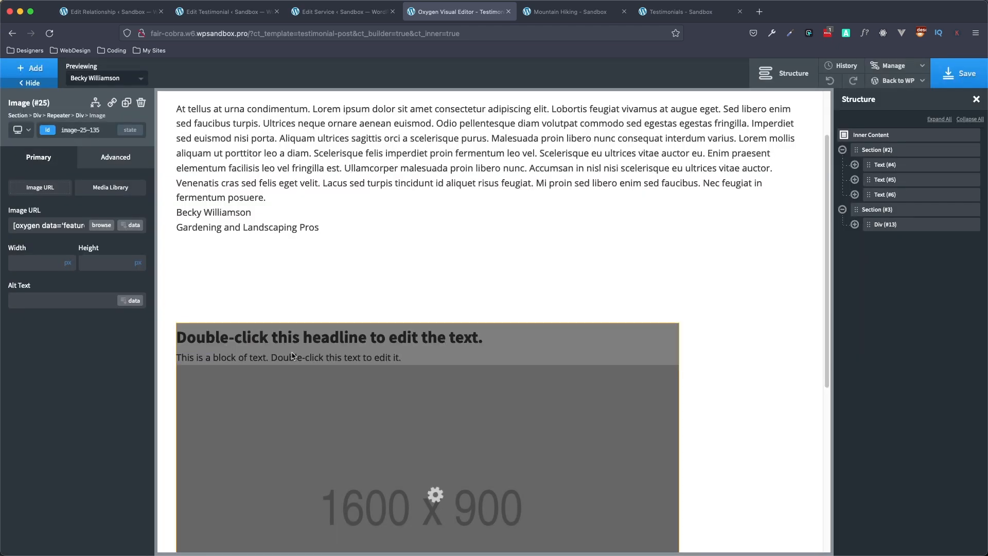
Step: Replace the Repeater heading's text with the dynamic Meta Box field Service Title
left_click(255, 337)
double_click(255, 337)
left_click(573, 77)
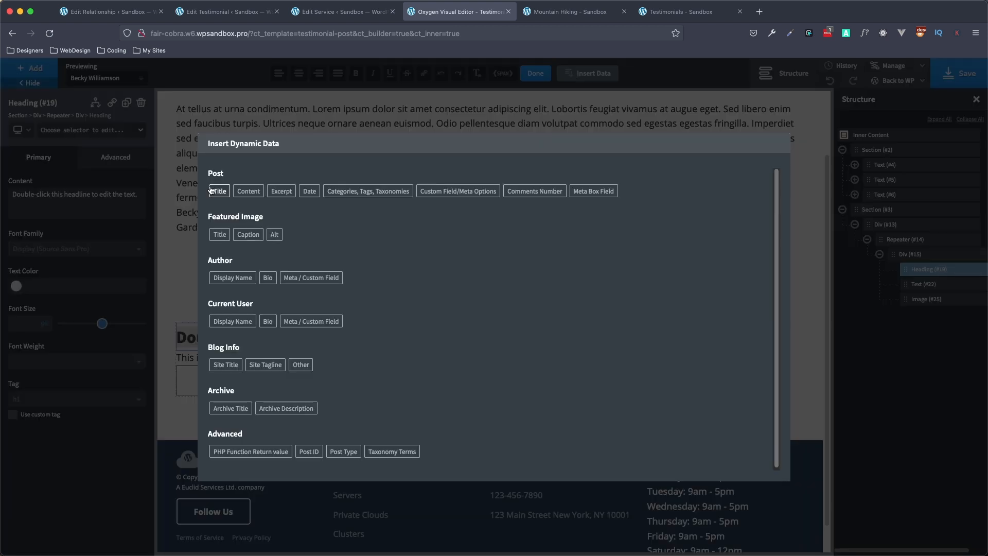
left_click(588, 192)
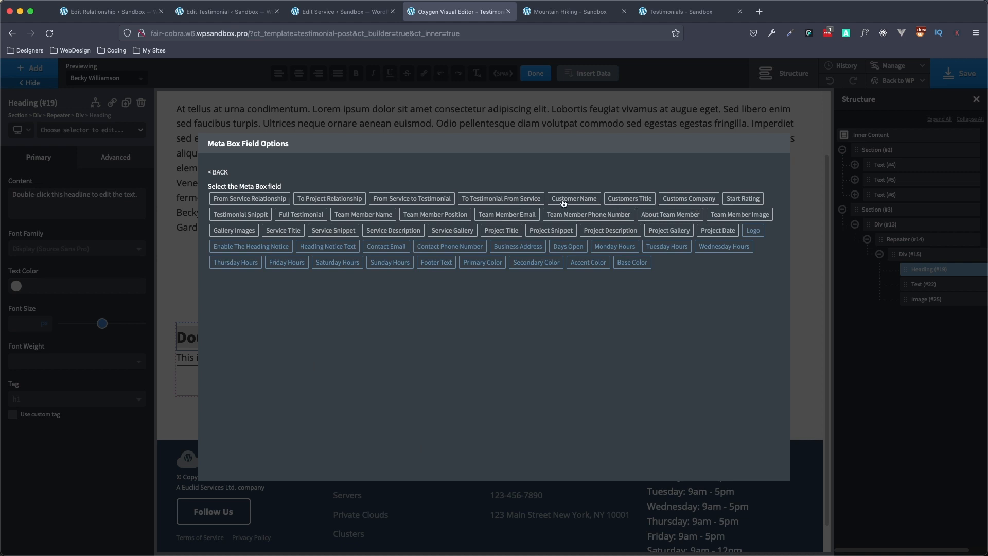
left_click(298, 231)
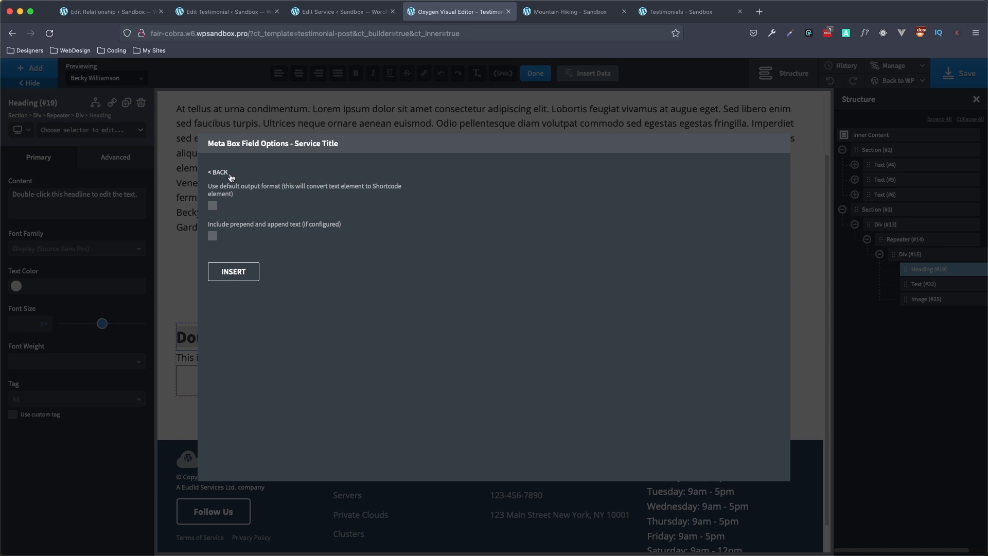
left_click(234, 272)
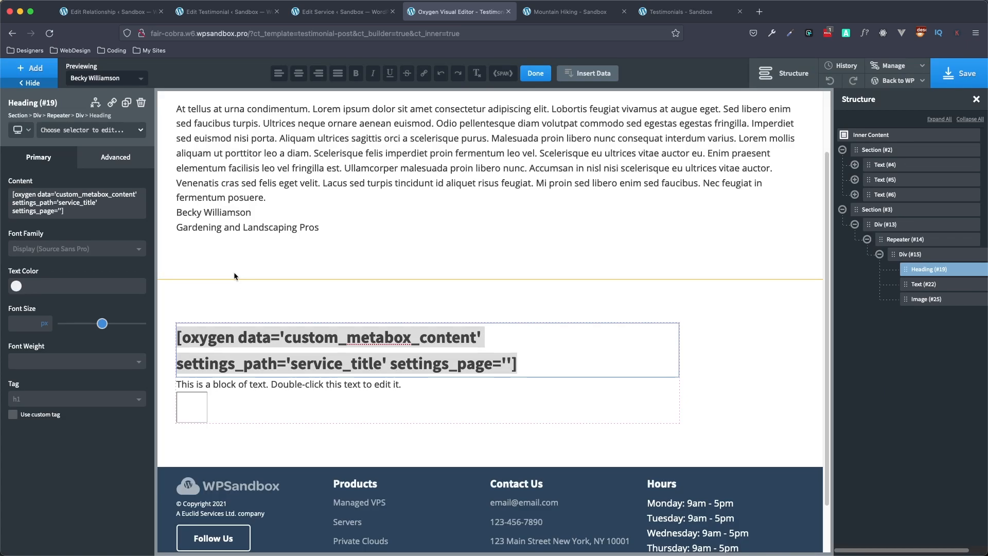
Step: Replace the Repeater's text block with the Meta Box field Service Snippet, and move the Image above the Heading in the structure
left_click(256, 385)
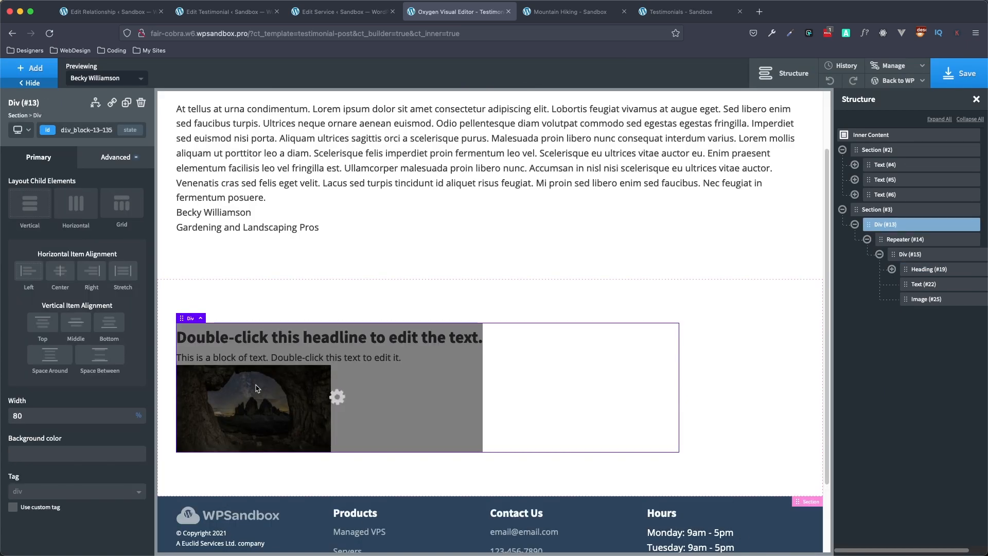
left_click(269, 358)
double_click(268, 358)
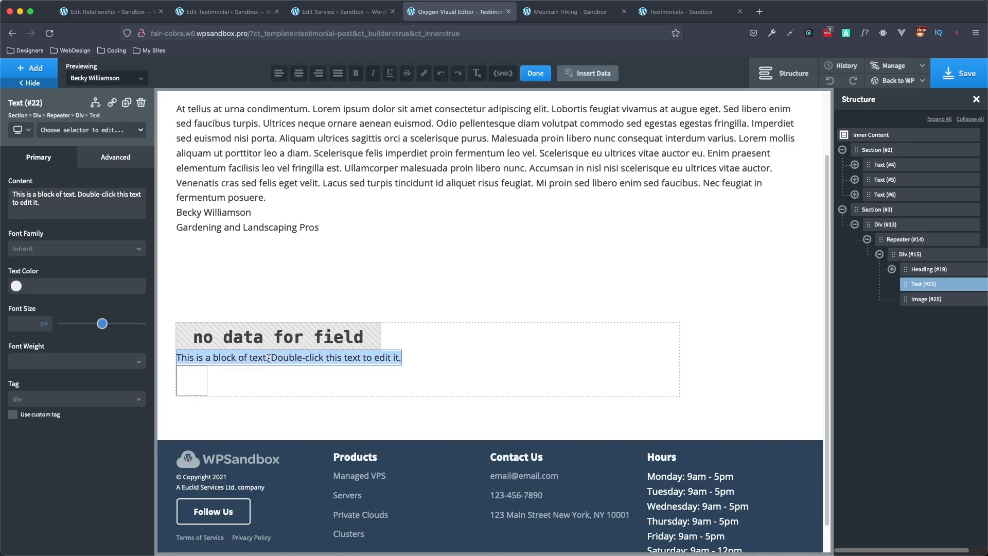
left_click(589, 74)
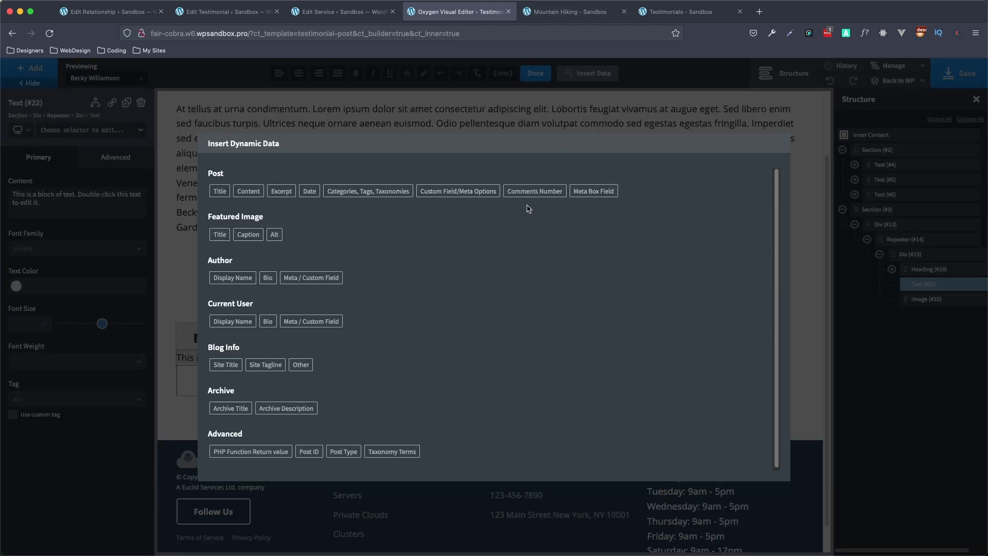
left_click(584, 192)
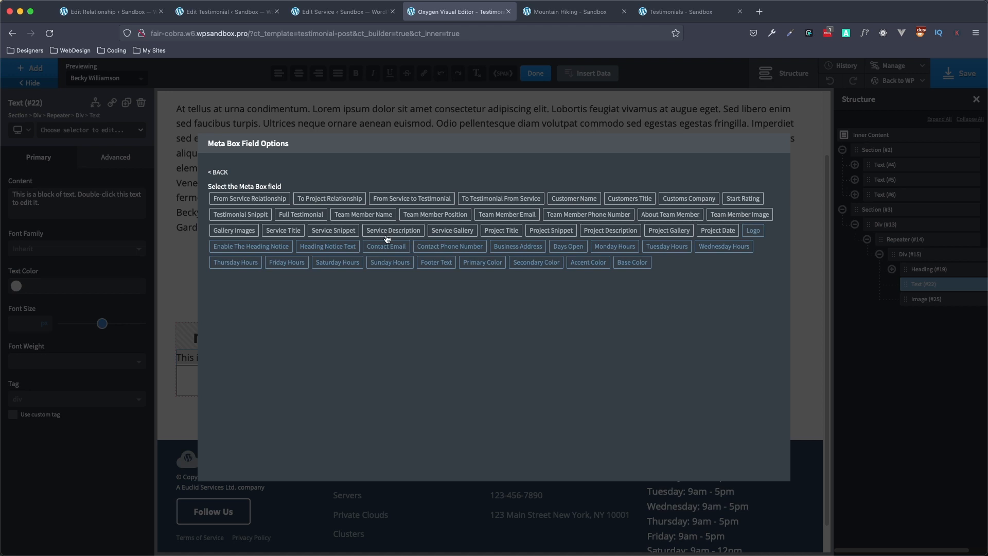
left_click(337, 232)
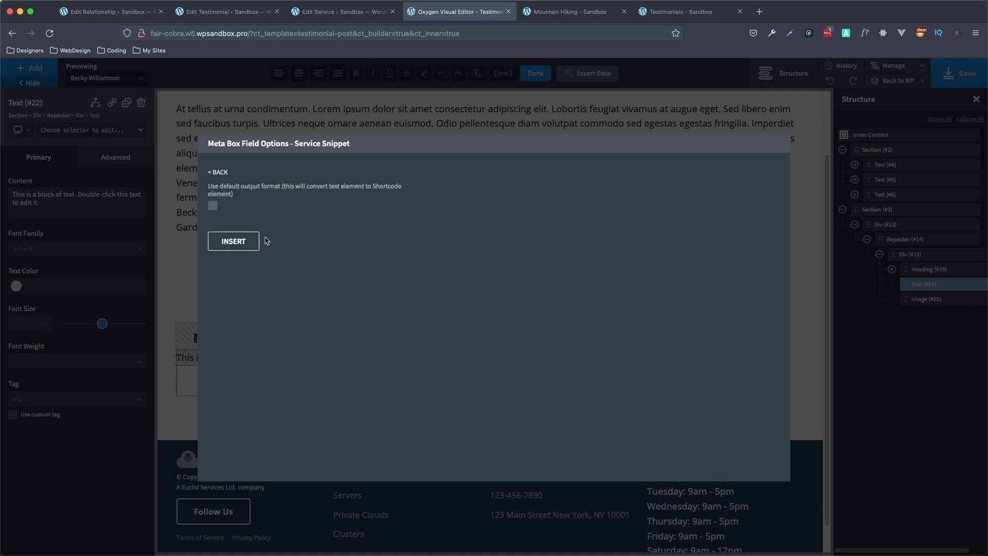
left_click(239, 238)
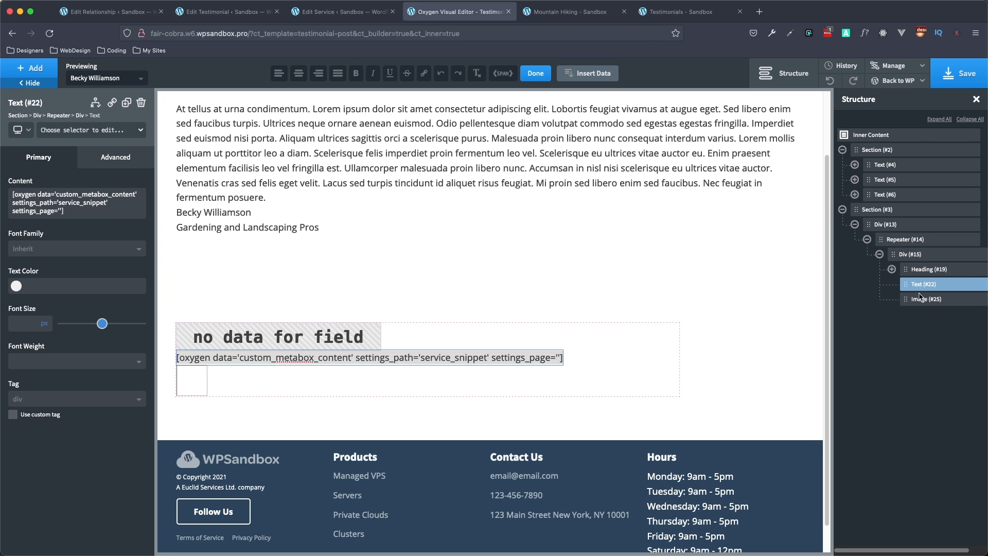
left_click_drag(906, 299, 908, 270)
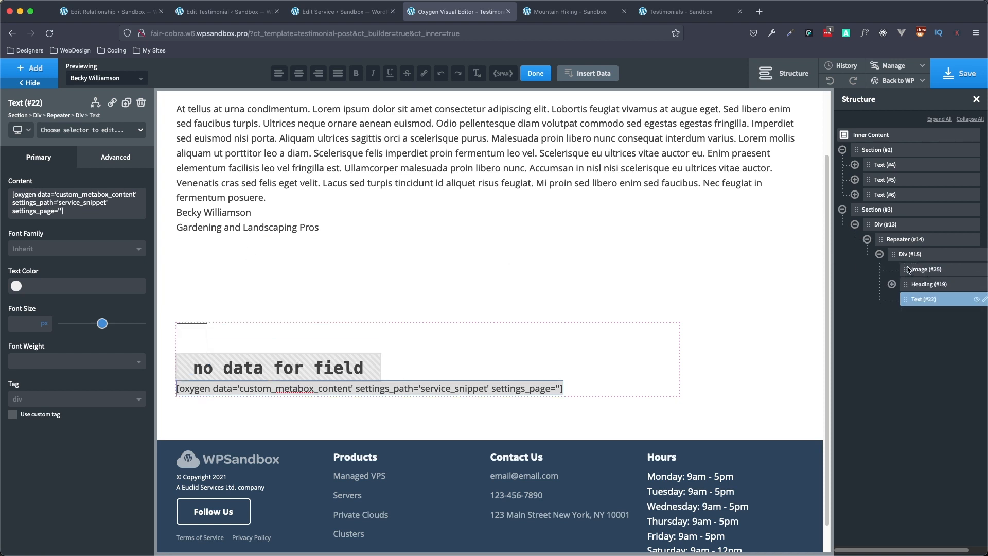
Step: Save the template and open the previewed testimonial's frontend page in a new tab
left_click(971, 76)
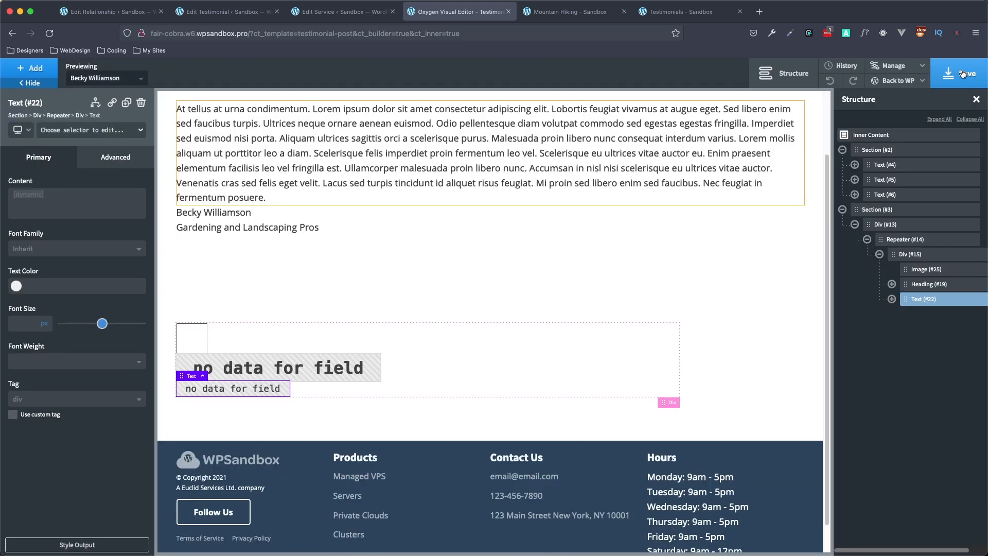
mouse_move(912, 82)
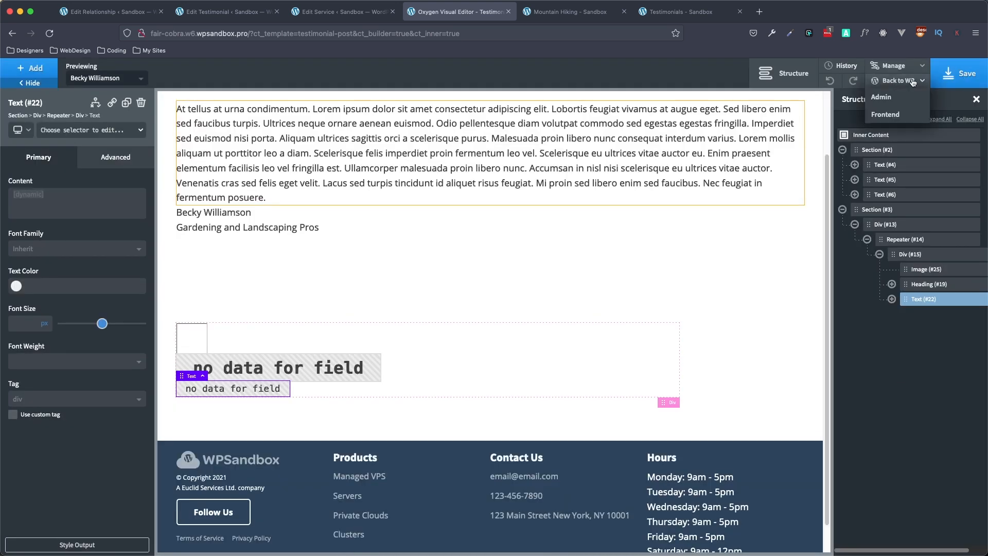
right_click(891, 118)
left_click(826, 122)
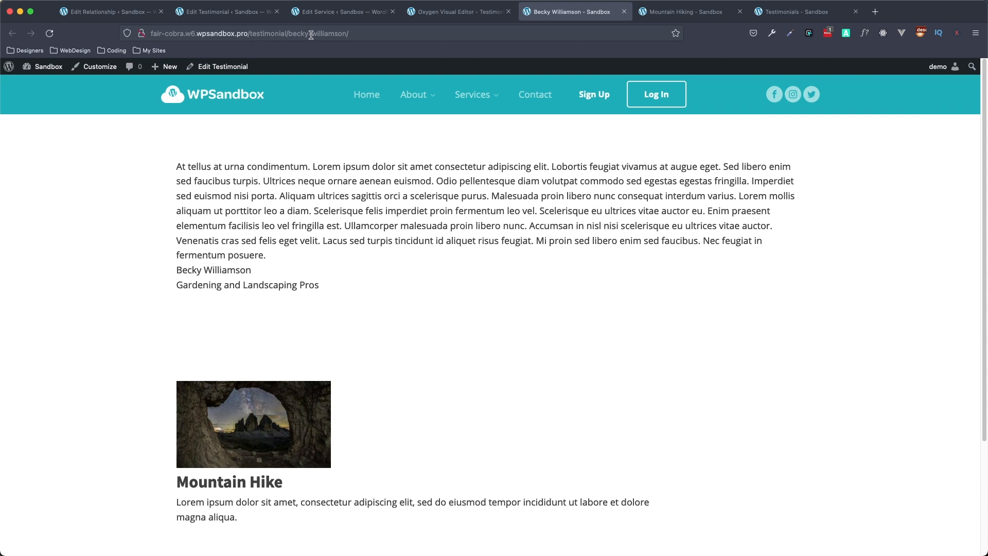
Step: Check the frontend page's full testimonial text and the related service's image, title and snippet
left_click_drag(267, 256, 174, 167)
left_click(316, 298)
scroll(319, 286, "down", 3)
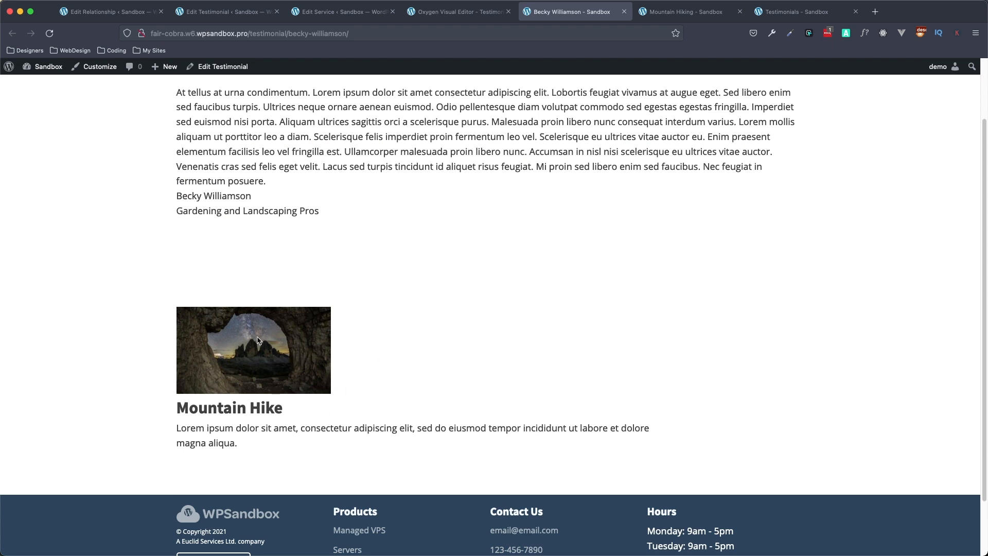
left_click_drag(172, 410, 284, 410)
left_click_drag(239, 443, 153, 435)
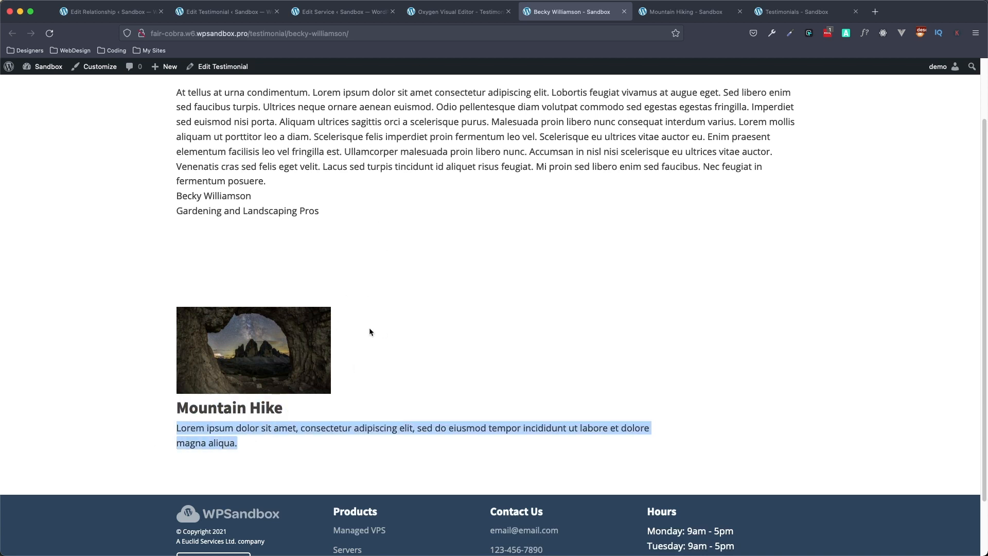
Step: Reopen the Service to Testimonial relationship from the Meta Box relationships list and review its From and To post type settings
left_click(120, 11)
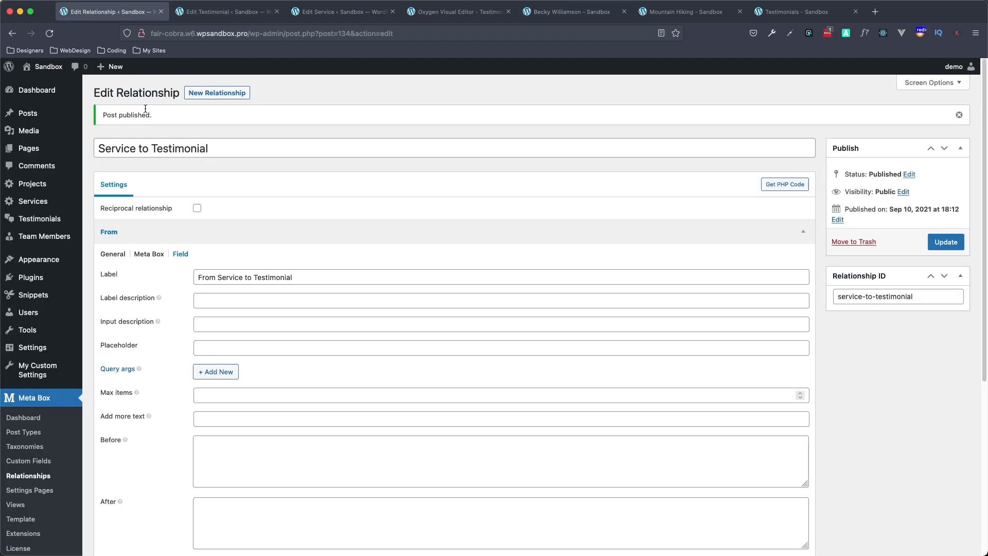
left_click(29, 476)
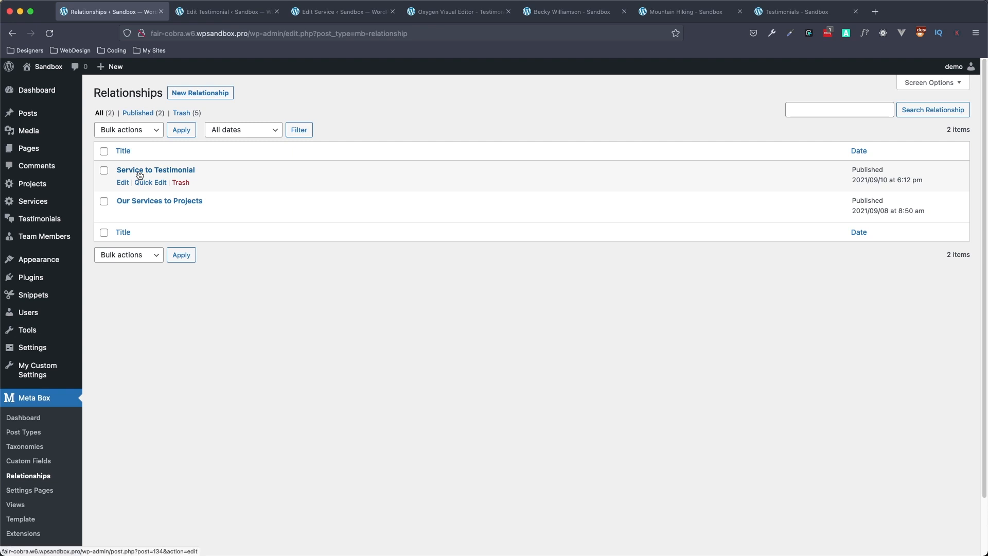
left_click(175, 169)
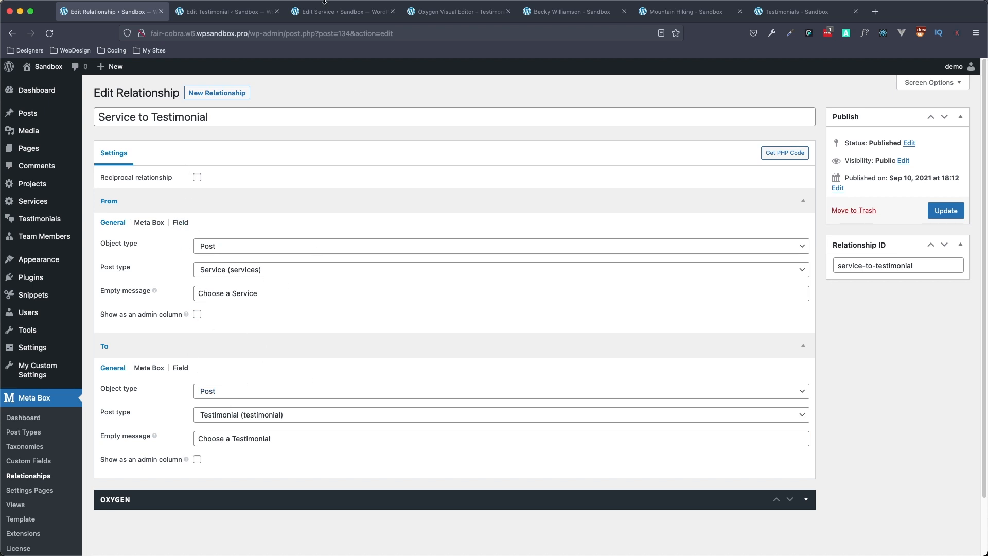
Step: Review the relationship connection fields on the open testimonial's edit screen and on the Mountain Hiking service's edit screen
left_click(223, 7)
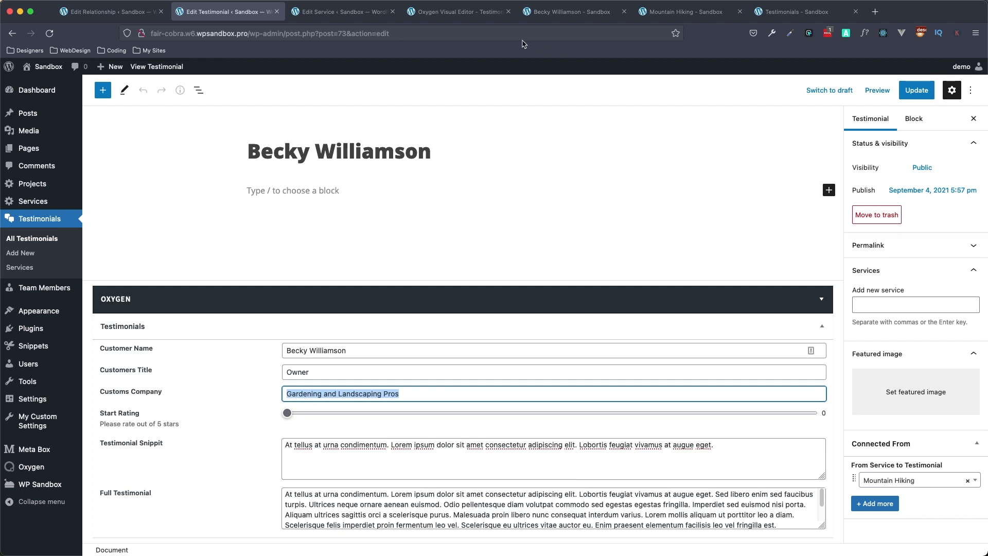
left_click(337, 13)
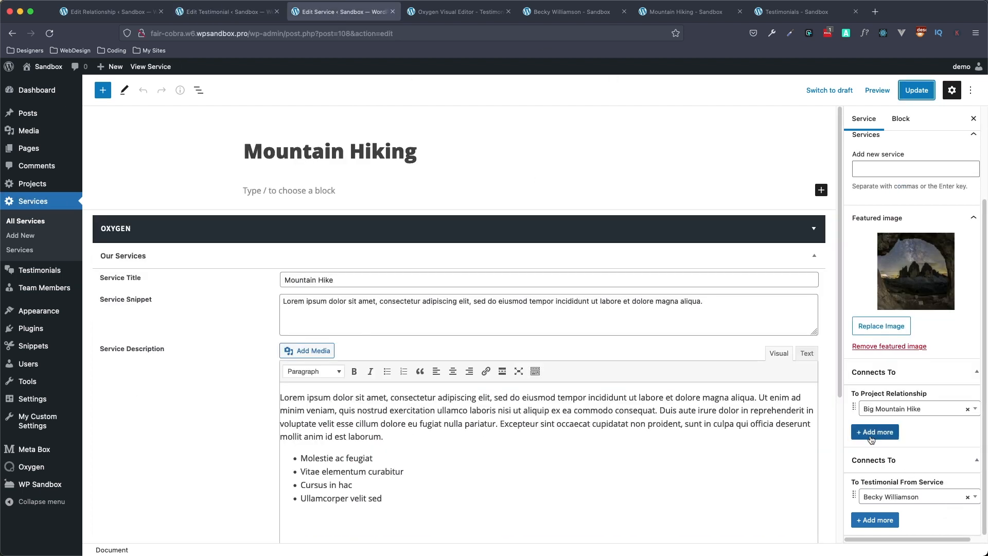
left_click(886, 526)
left_click(976, 497)
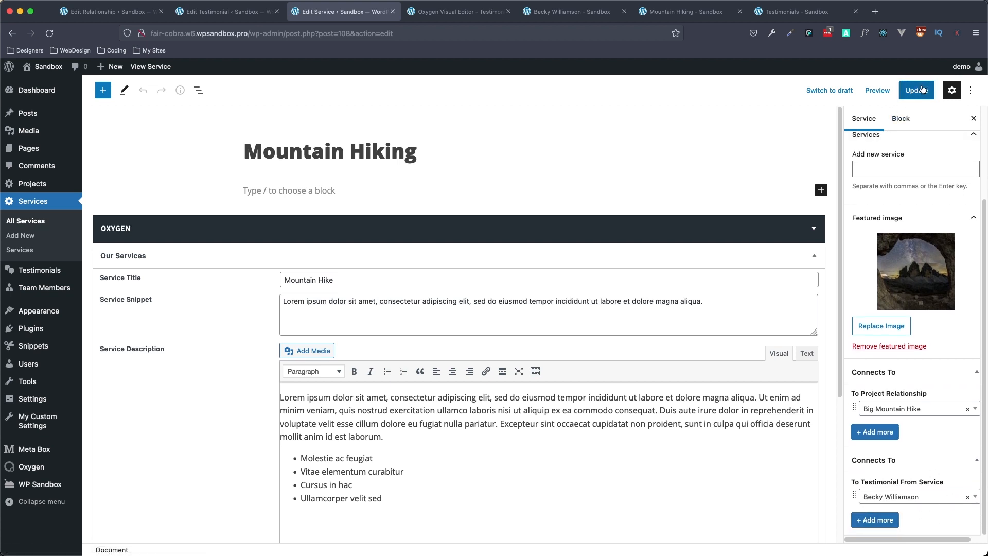
Step: Compare the testimonial template's Repeater in the Oxygen editor with the related service shown on the testimonial's frontend page
left_click(456, 13)
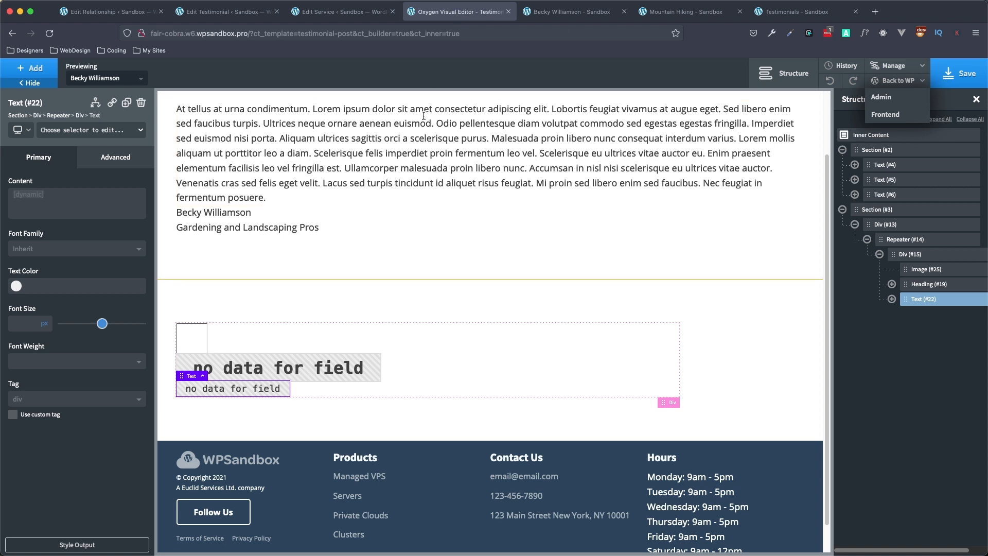
scroll(410, 269, "up", 2)
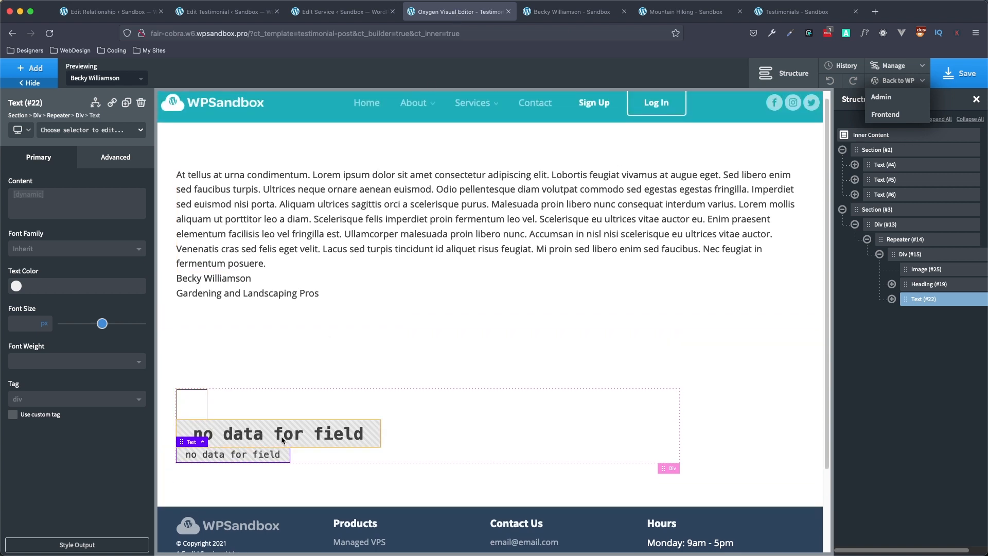
left_click(565, 12)
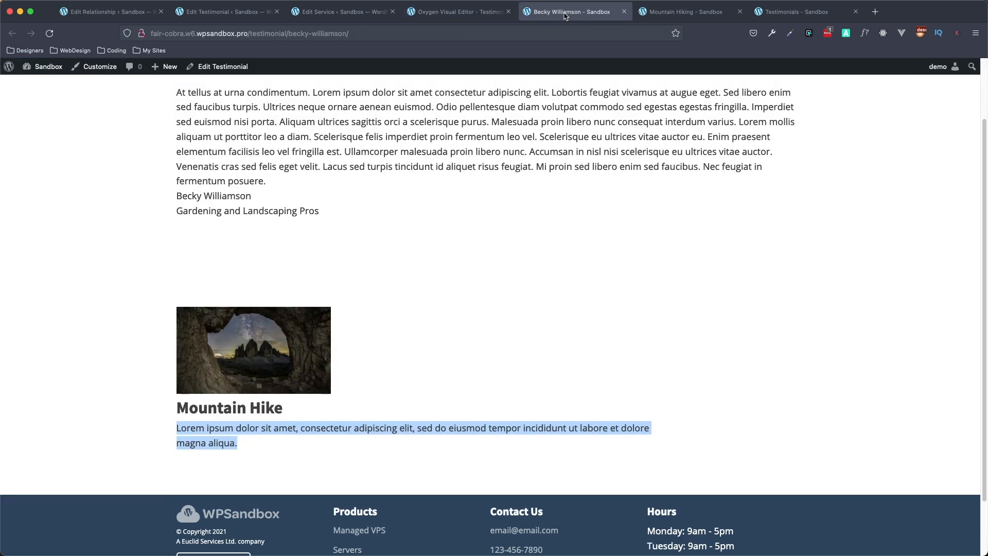
left_click(251, 425)
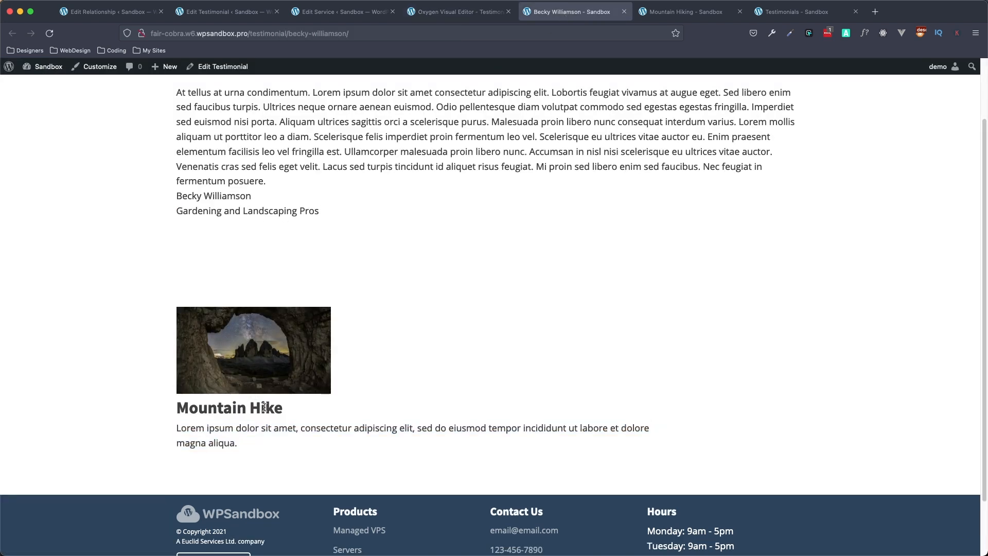
Step: Check the testimonial card on the Mountain Hiking service page and the Testimonials archive, and return to the template in the Oxygen editor
left_click(680, 13)
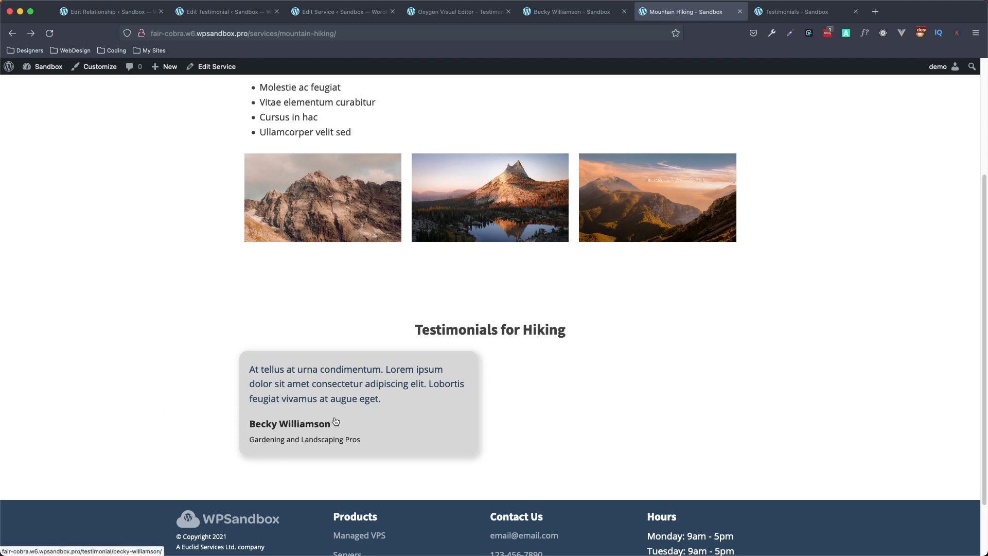
left_click(769, 15)
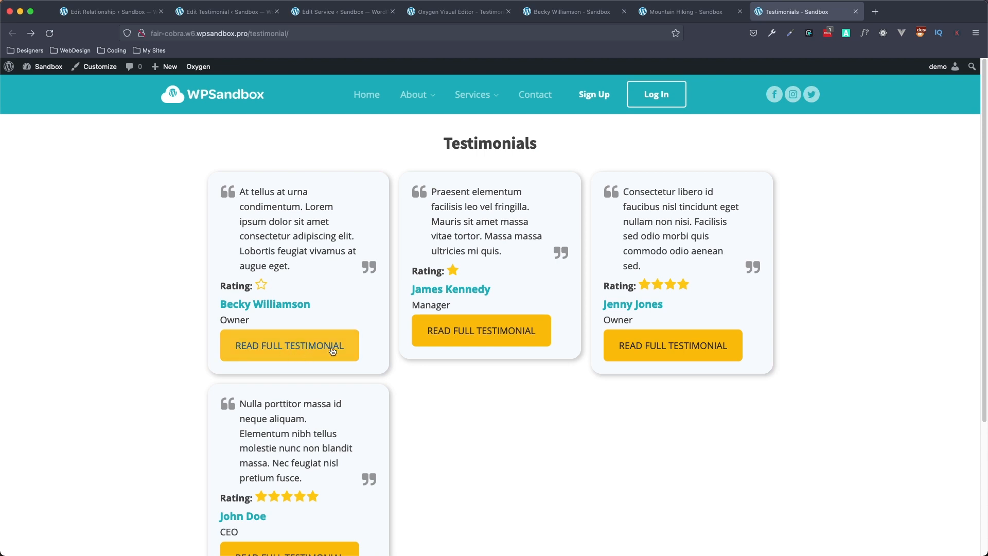
left_click(685, 12)
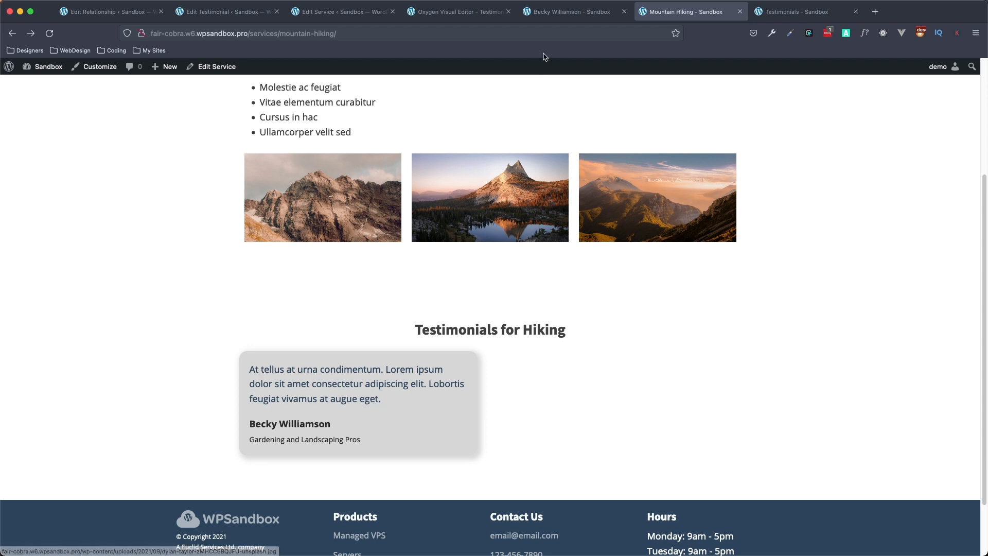
left_click(557, 19)
left_click(447, 14)
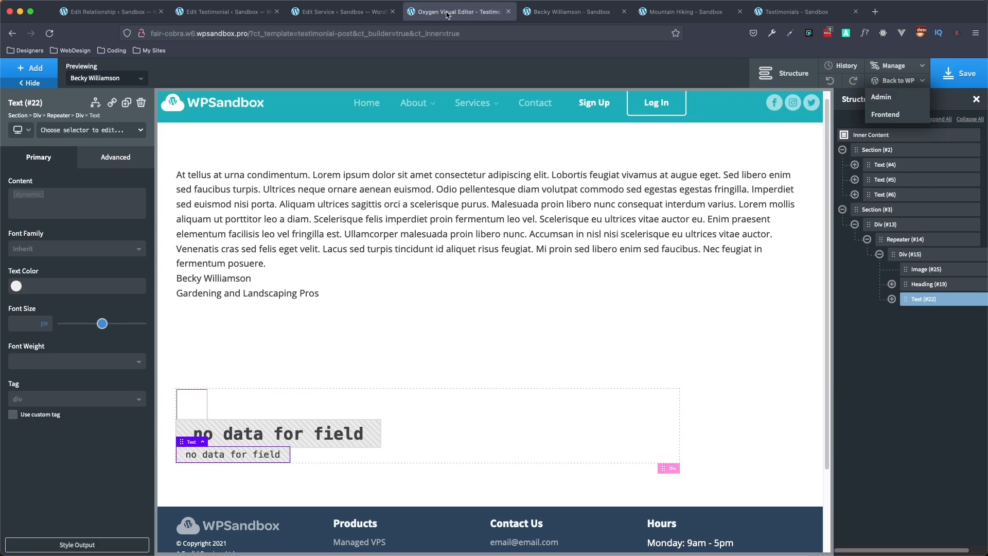